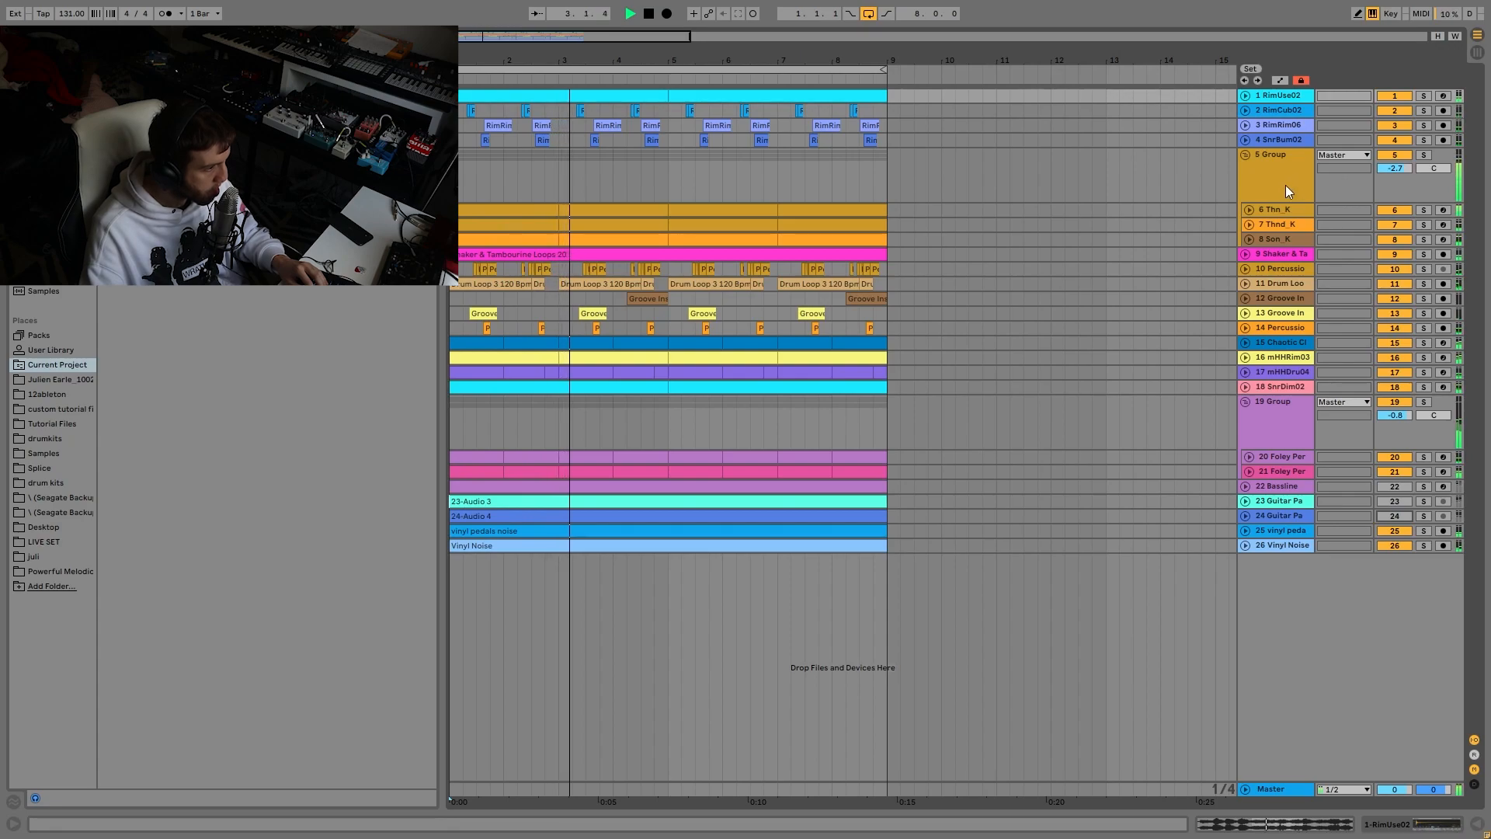
# Step: Stop playback and activate the muted guitar tracks 23 and 24
pyautogui.press('space')
pyautogui.click(1395, 516)
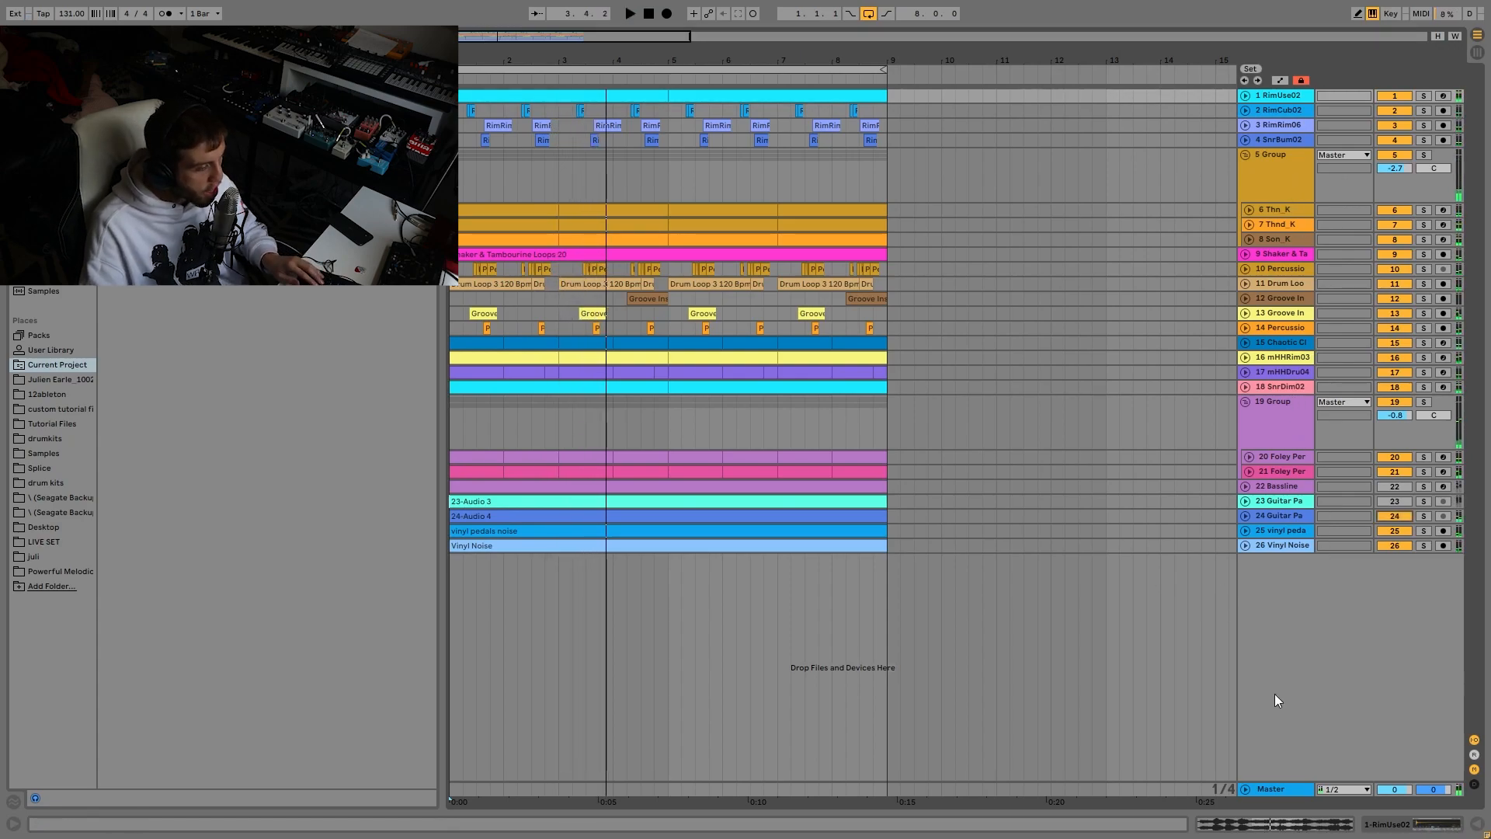
pyautogui.click(1395, 501)
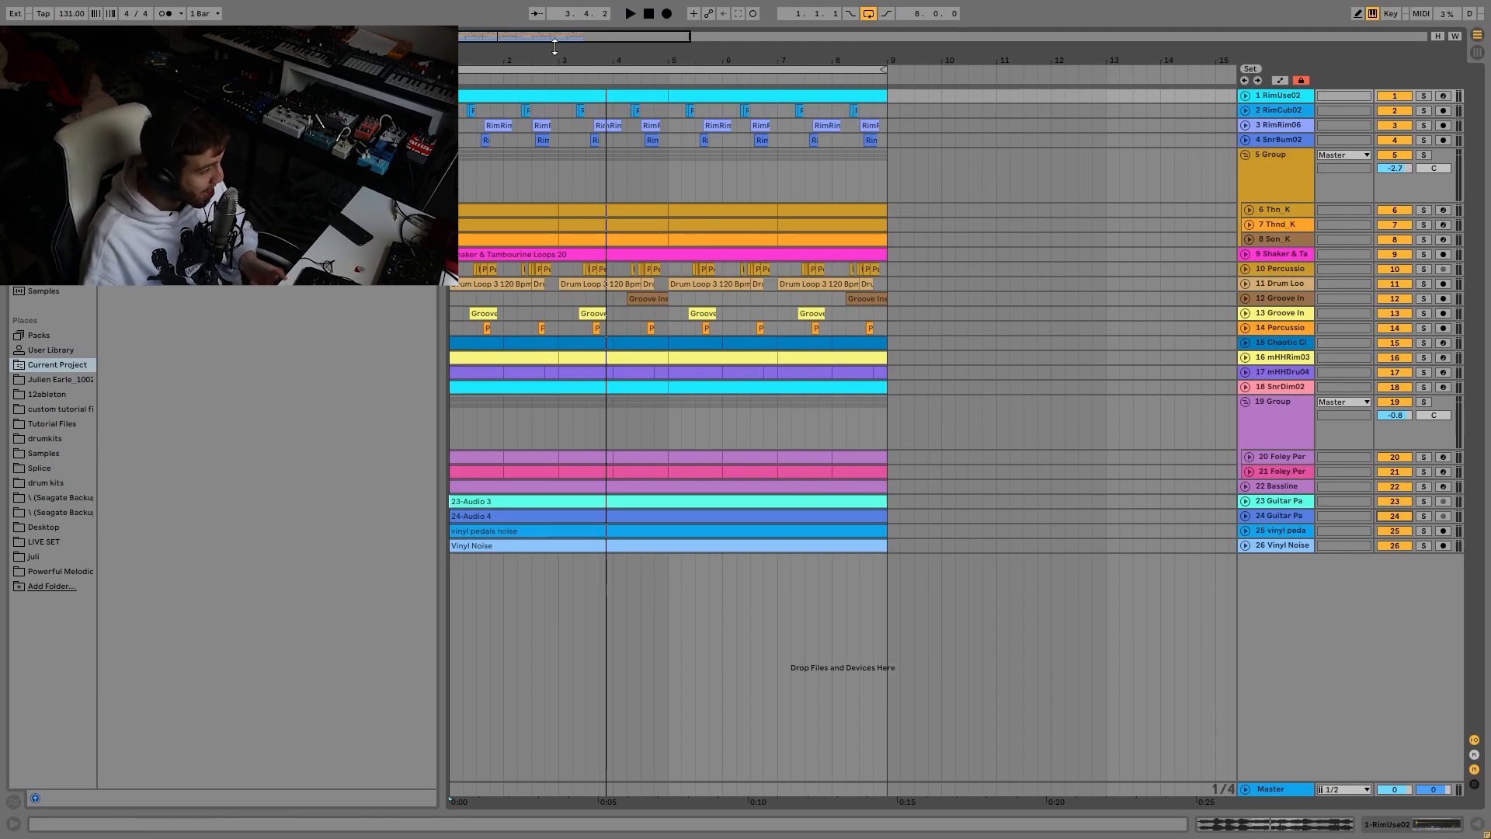
pyautogui.click(649, 14)
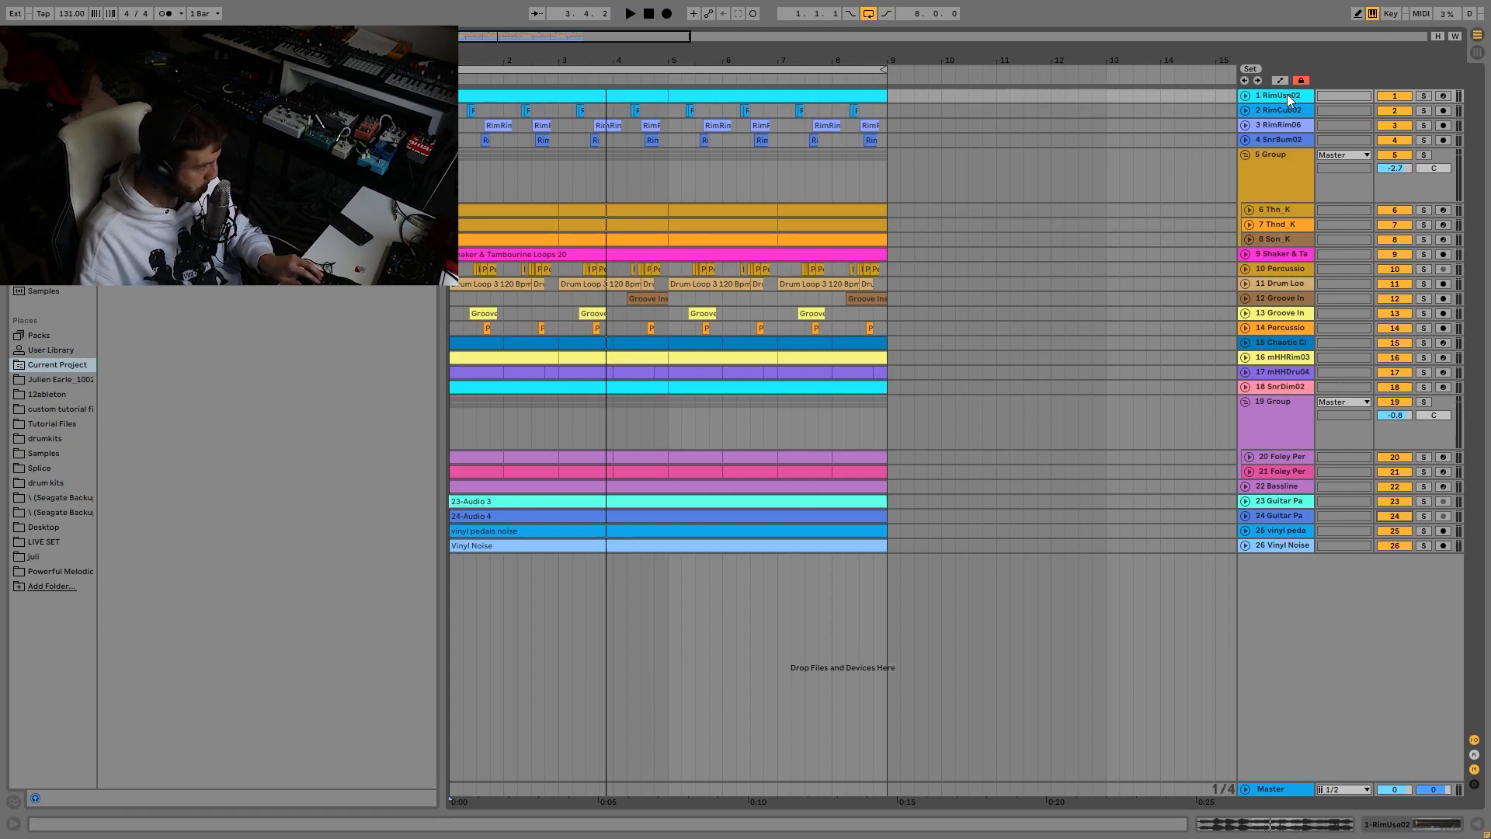
# Step: Solo the first four tracks, RimUse02 through SnrBum02, and play them together
pyautogui.keyDown('shift'); pyautogui.click(1292, 139); pyautogui.keyUp('shift')
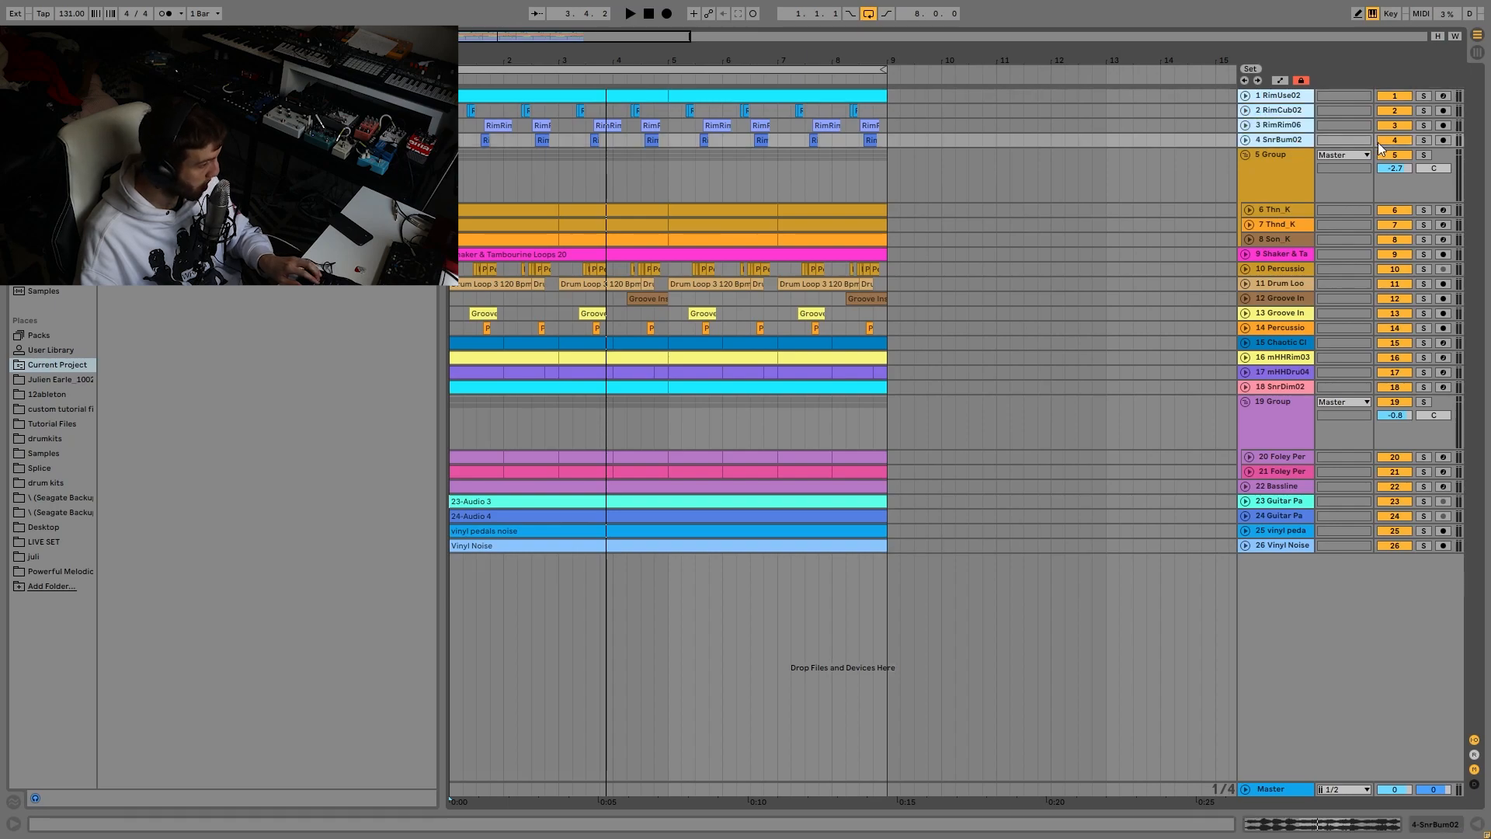
pyautogui.click(1426, 142)
pyautogui.press('space')
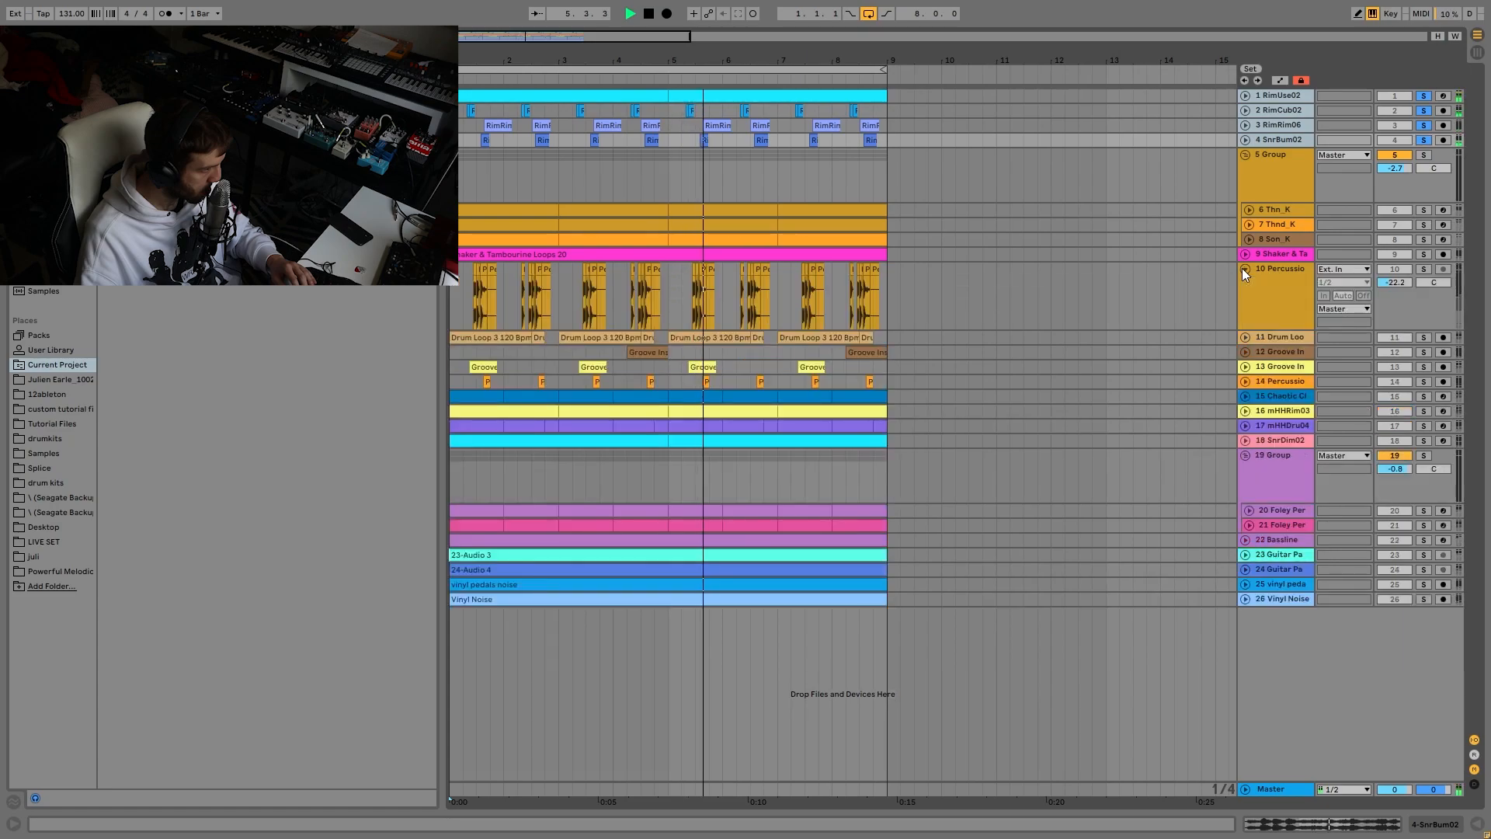
# Step: Check the contents of the shaker and percussion tracks while replaying the soloed rim and snare tracks
pyautogui.click(1248, 256)
pyautogui.click(1247, 256)
pyautogui.press('space')
pyautogui.click(1244, 326)
pyautogui.press('space')
pyautogui.click(1244, 327)
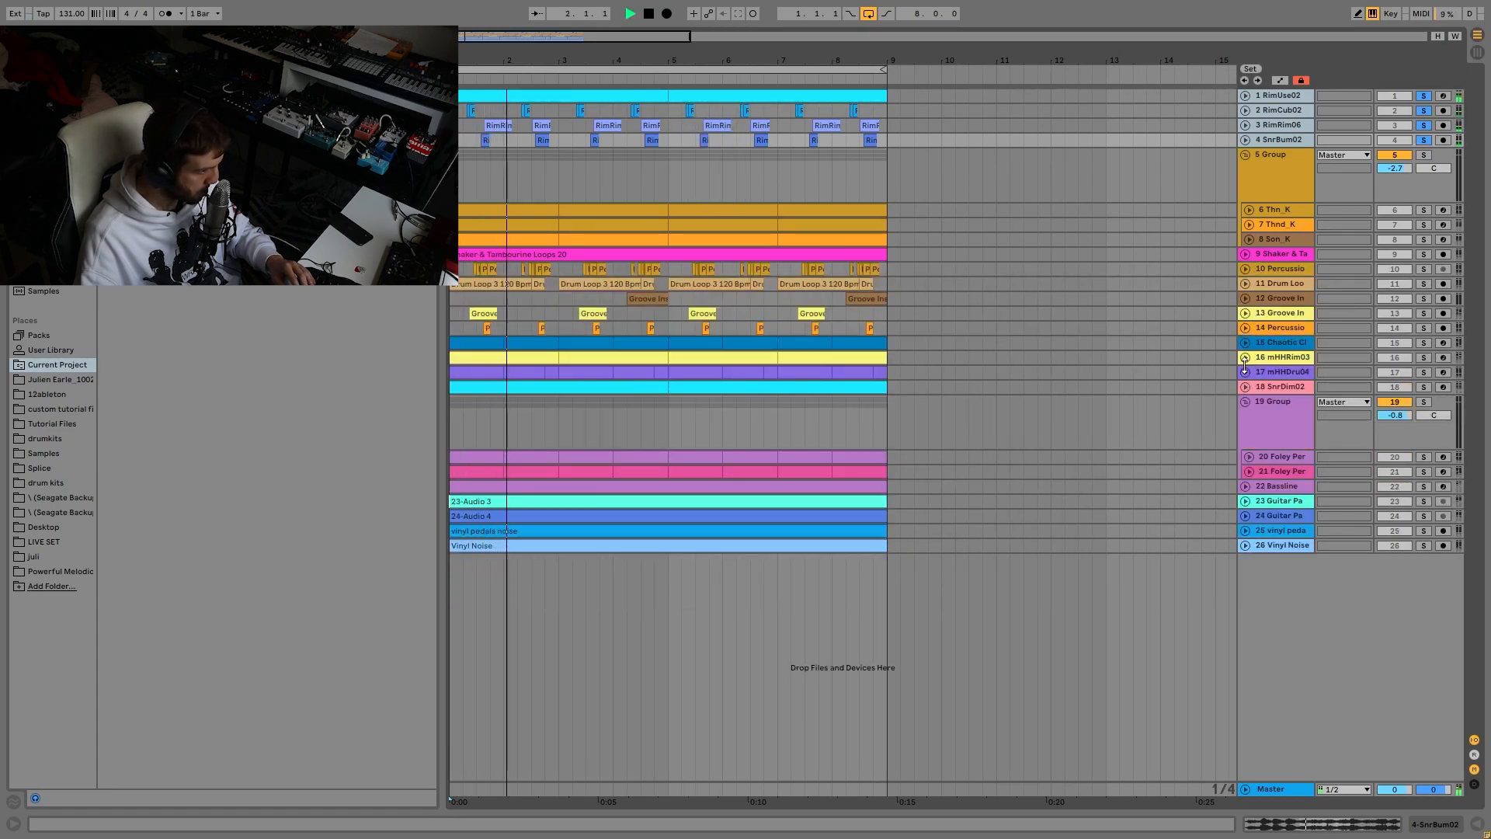
# Step: Inspect the mHHRim03 and mHHDru04 tracks and briefly audition mHHDru04 with the soloed tracks
pyautogui.click(1245, 357)
pyautogui.click(1245, 358)
pyautogui.click(1245, 372)
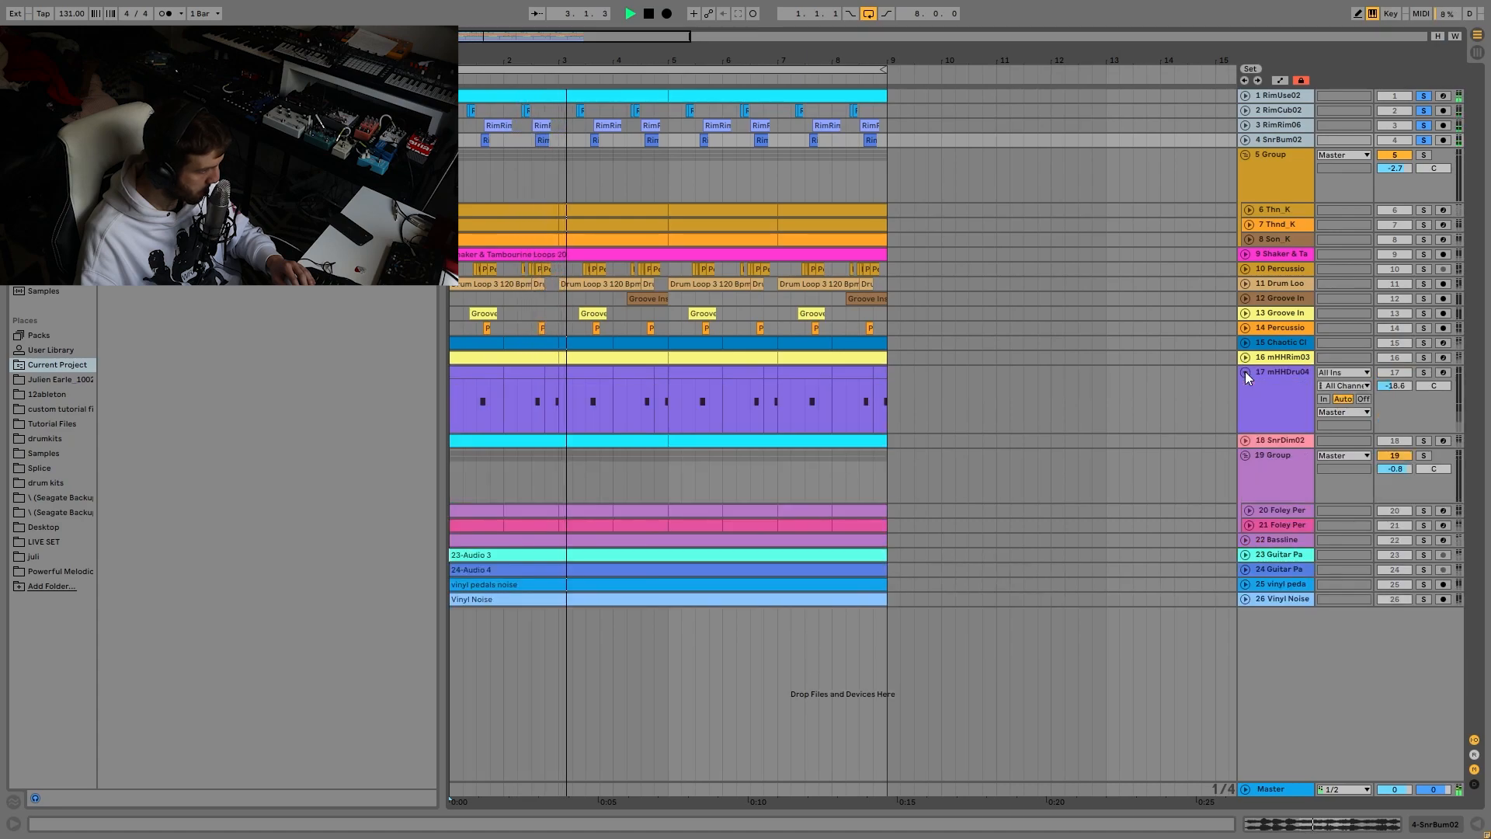
pyautogui.click(1288, 375)
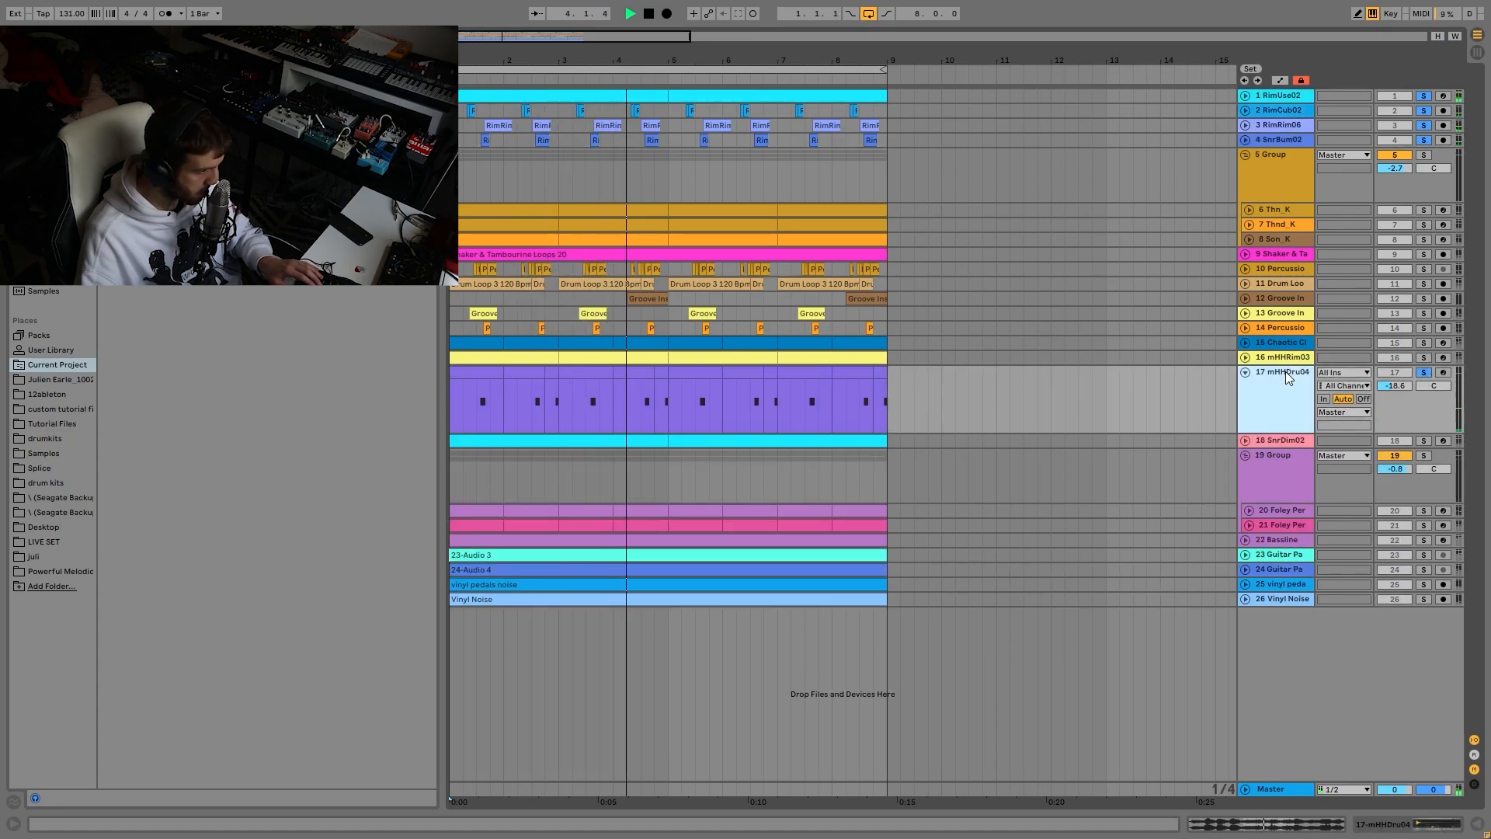
pyautogui.click(1423, 372)
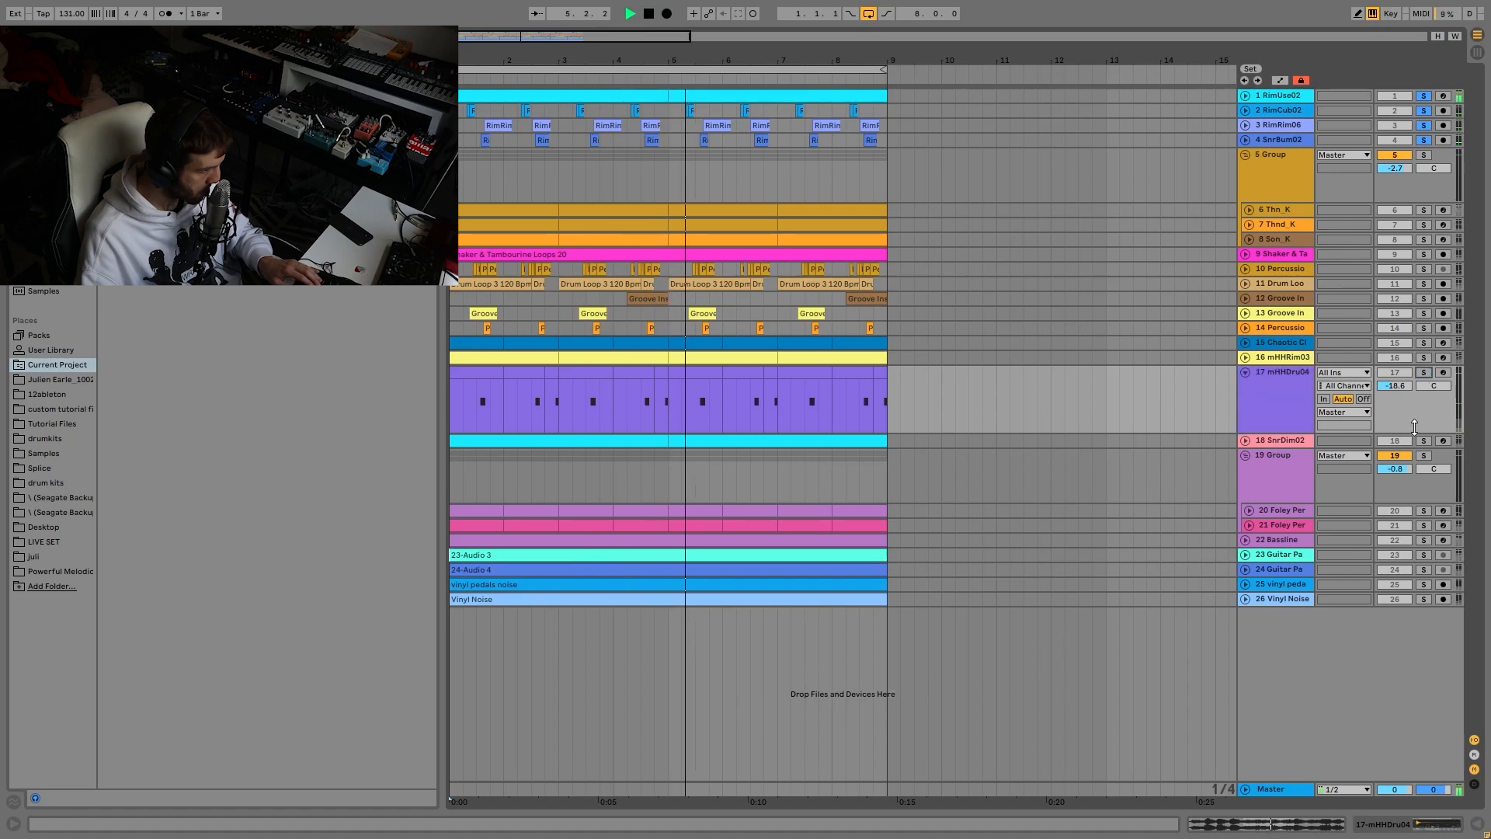
# Step: Move the SnrDim02 track directly below SnrBum02 and unfold the first five tracks
pyautogui.moveTo(1281, 440); pyautogui.dragTo(1290, 146)
pyautogui.click(1245, 155)
pyautogui.click(1245, 140)
pyautogui.click(1246, 126)
pyautogui.click(1245, 110)
pyautogui.click(1245, 95)
# Step: Move the RimUse02 track directly above SnrDim02, and play only these two tracks in solo
pyautogui.click(1266, 96)
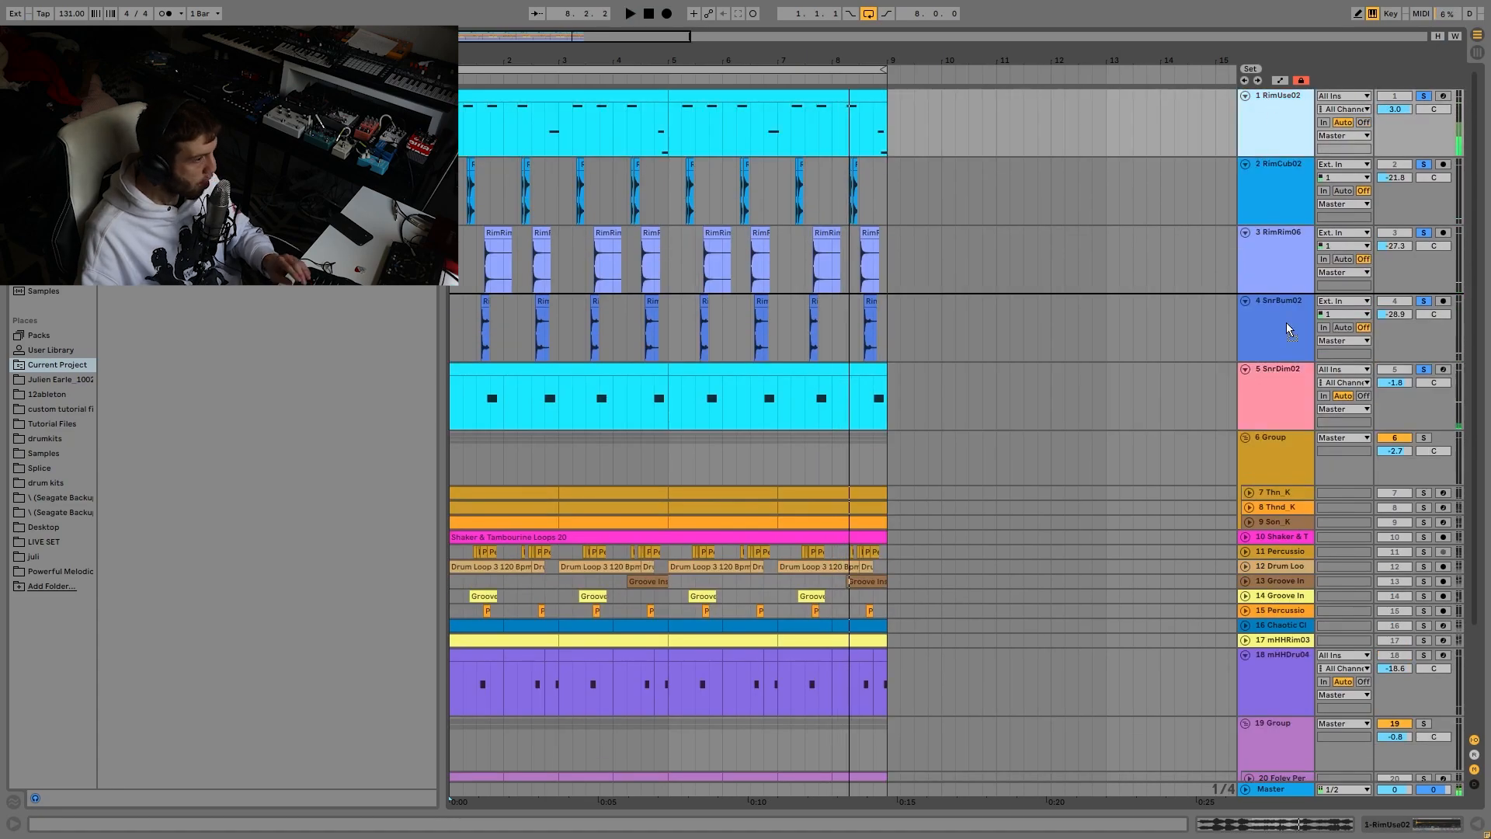
pyautogui.moveTo(1388, 454); pyautogui.dragTo(1432, 311)
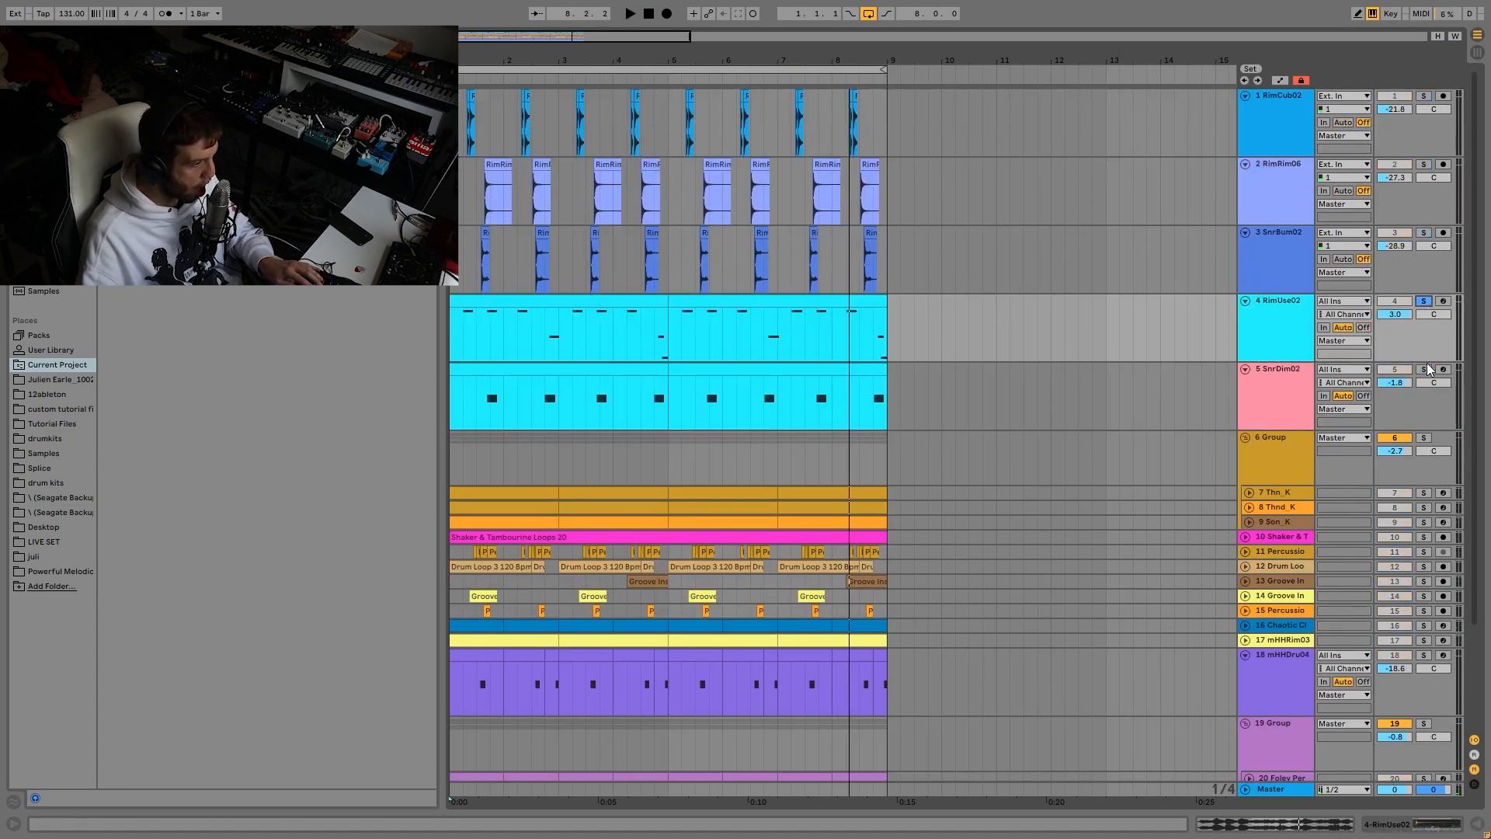
pyautogui.press('space')
pyautogui.moveTo(470, 58); pyautogui.dragTo(505, 55)
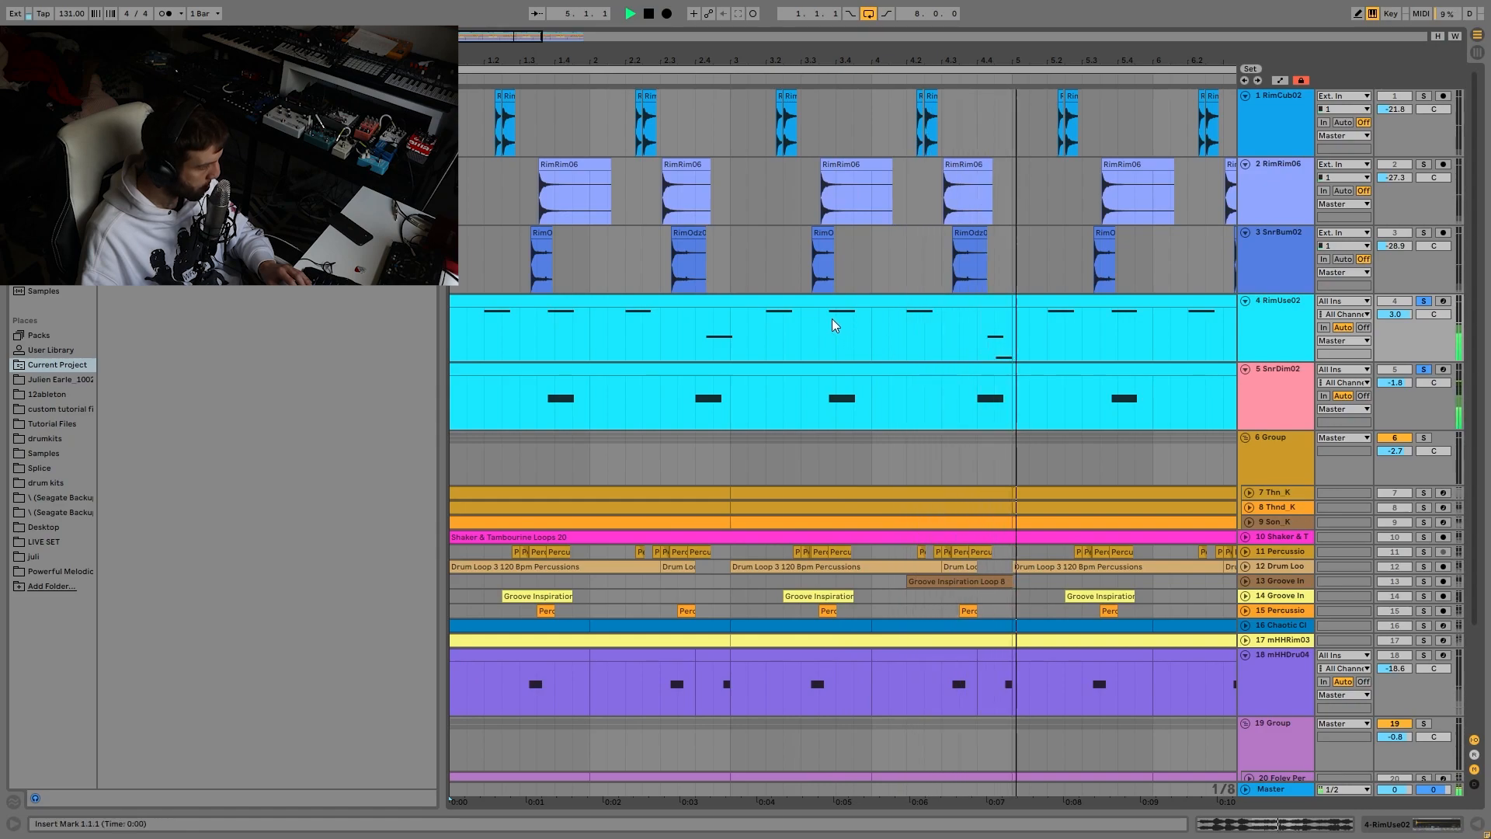
pyautogui.press('space')
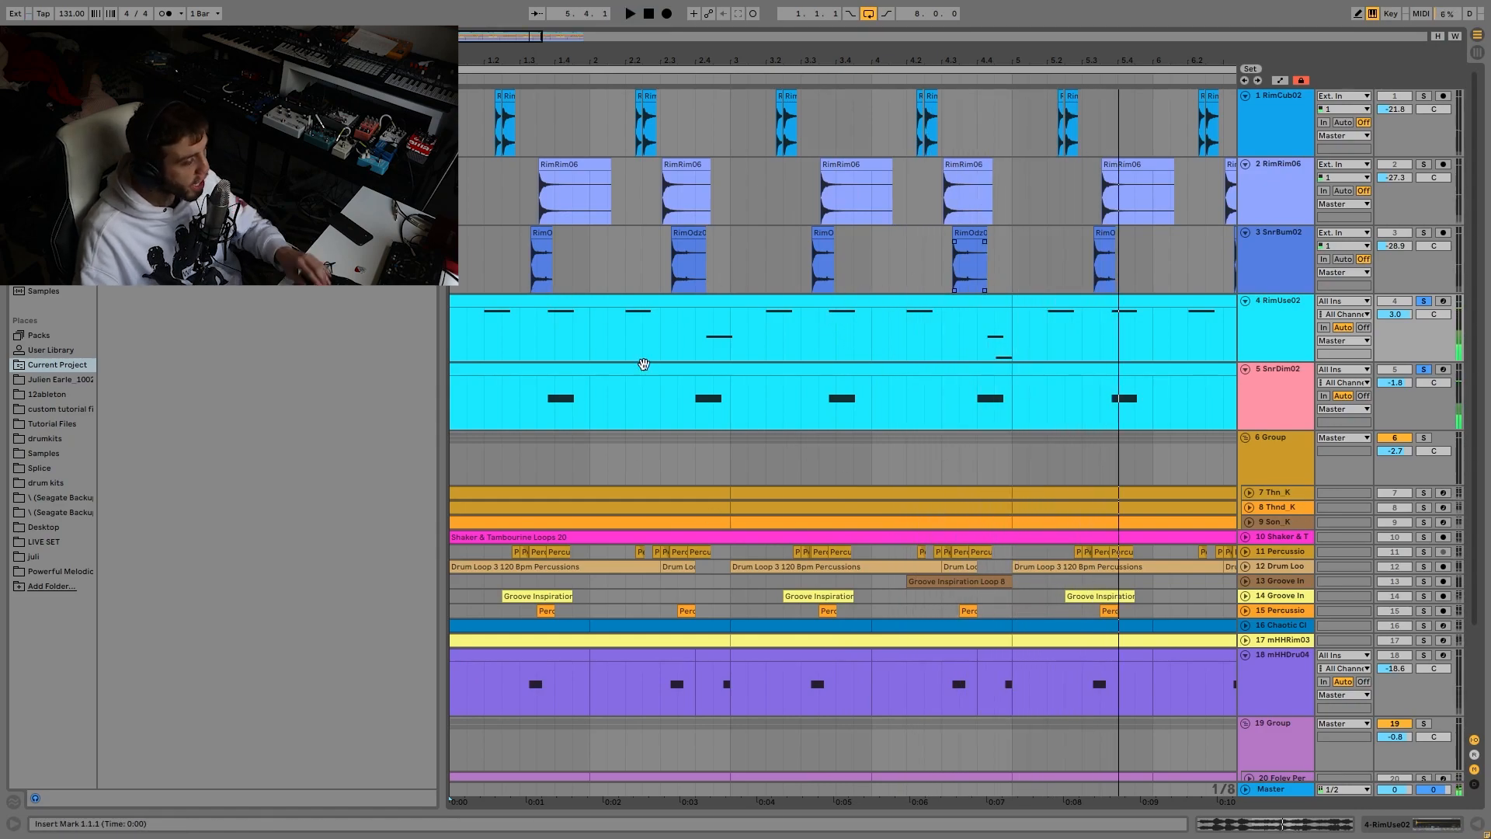
# Step: Open the first RimUse02 MIDI clip and examine its notes during playback
pyautogui.doubleClick(602, 300)
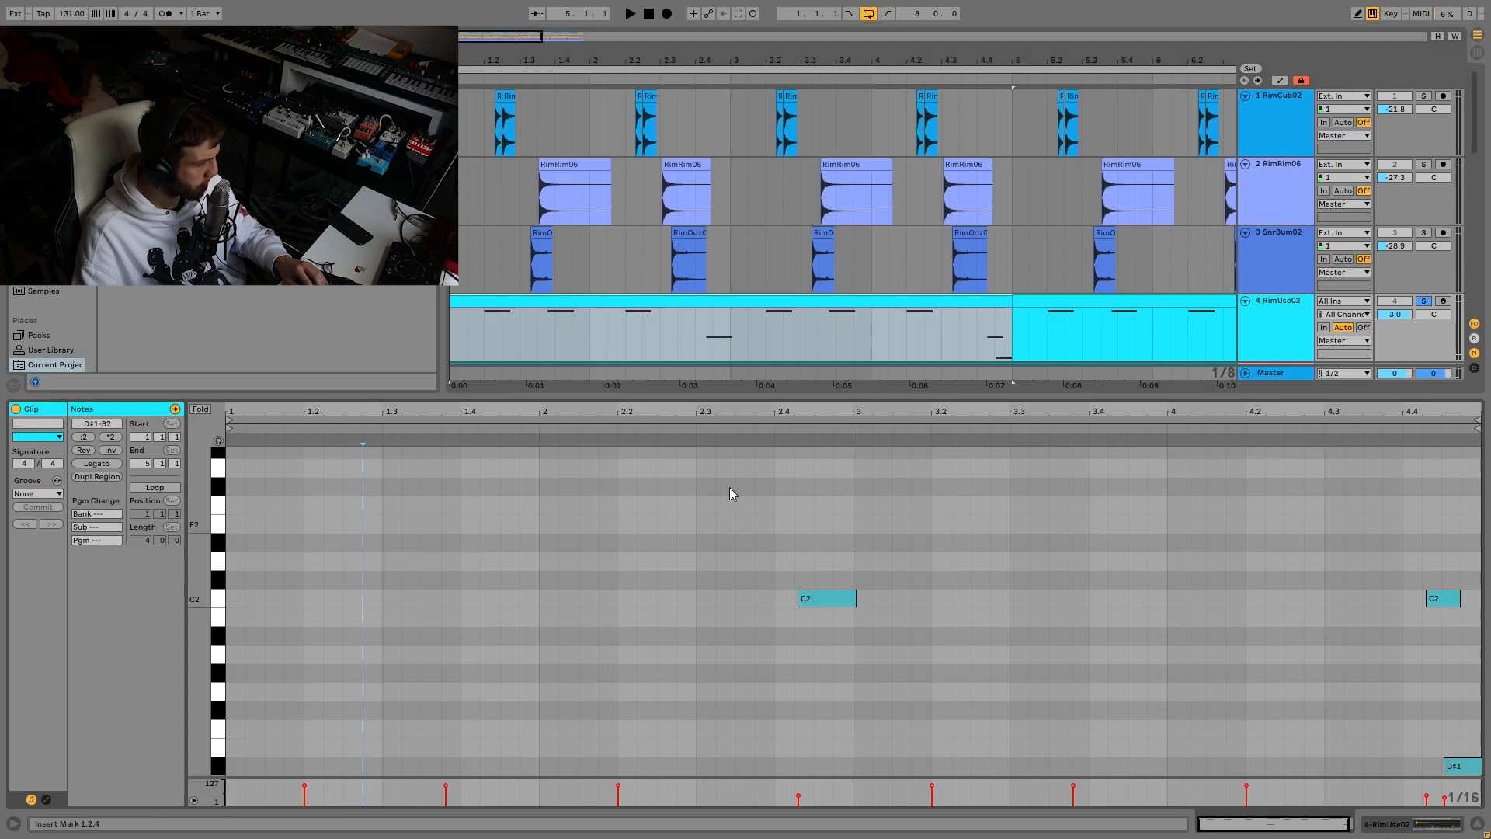
pyautogui.press('space')
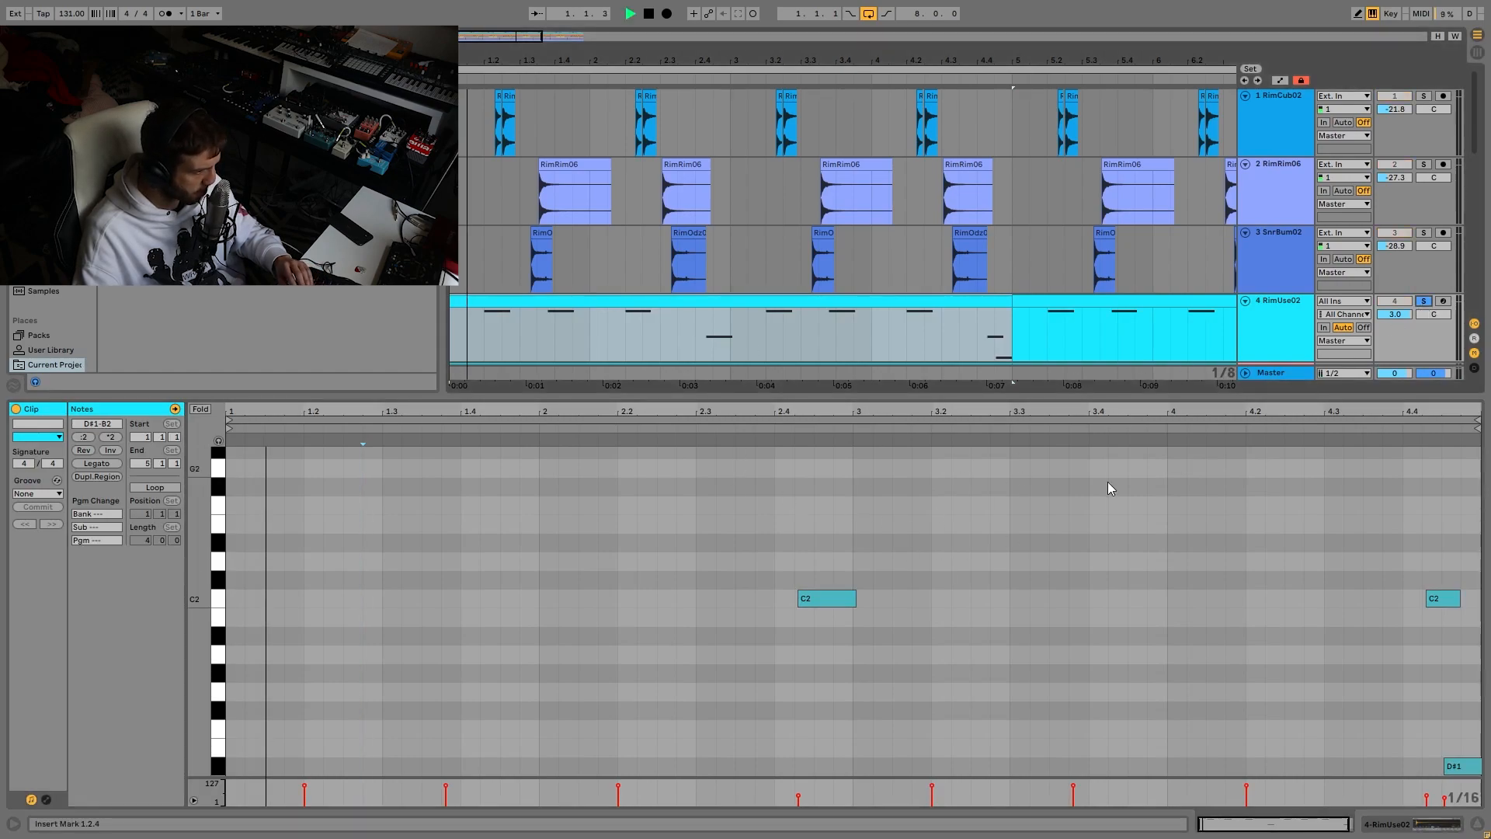
pyautogui.scroll(5, 655, 543)
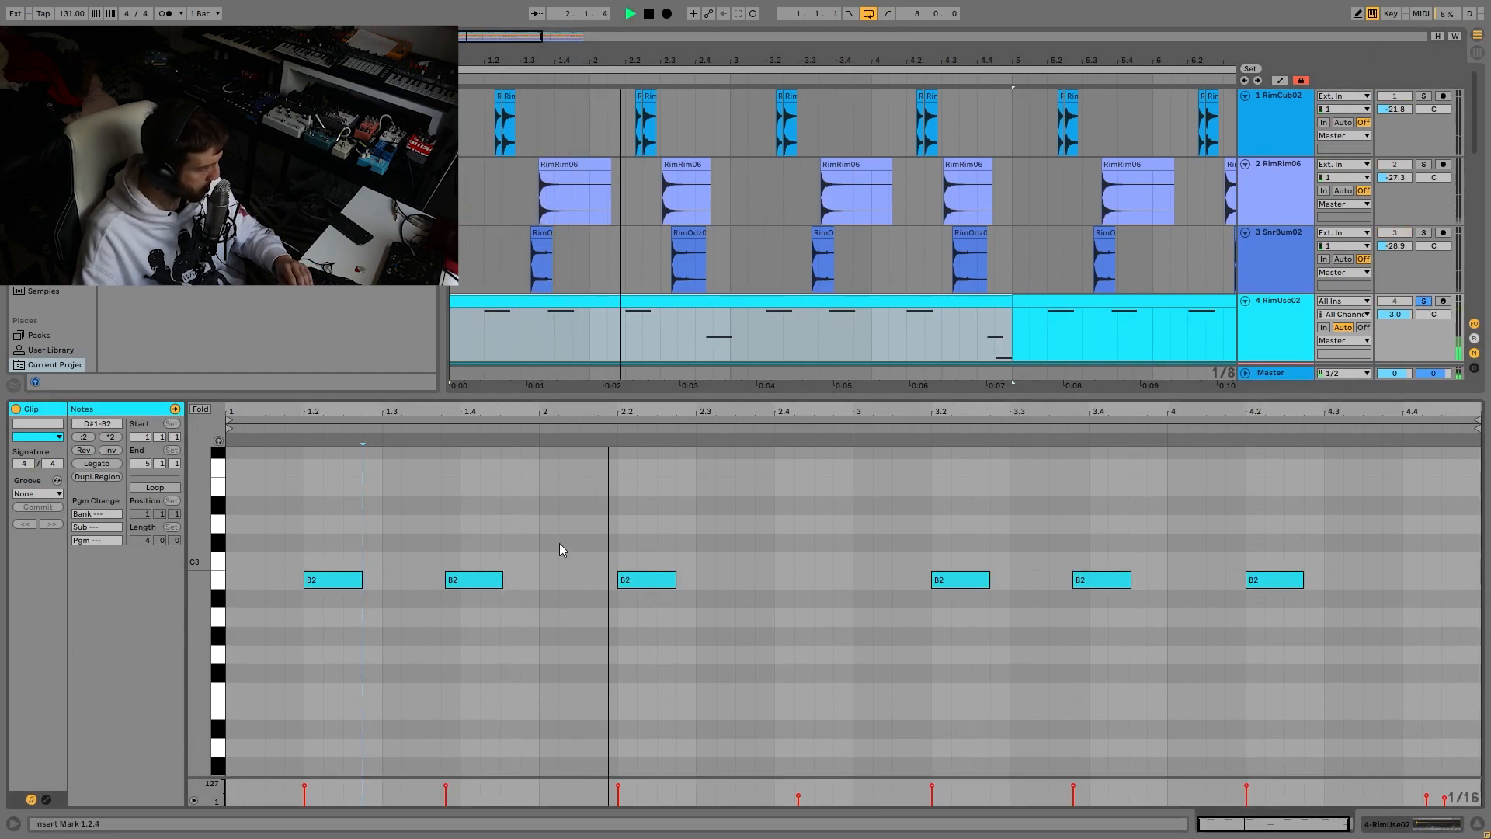
pyautogui.press('space')
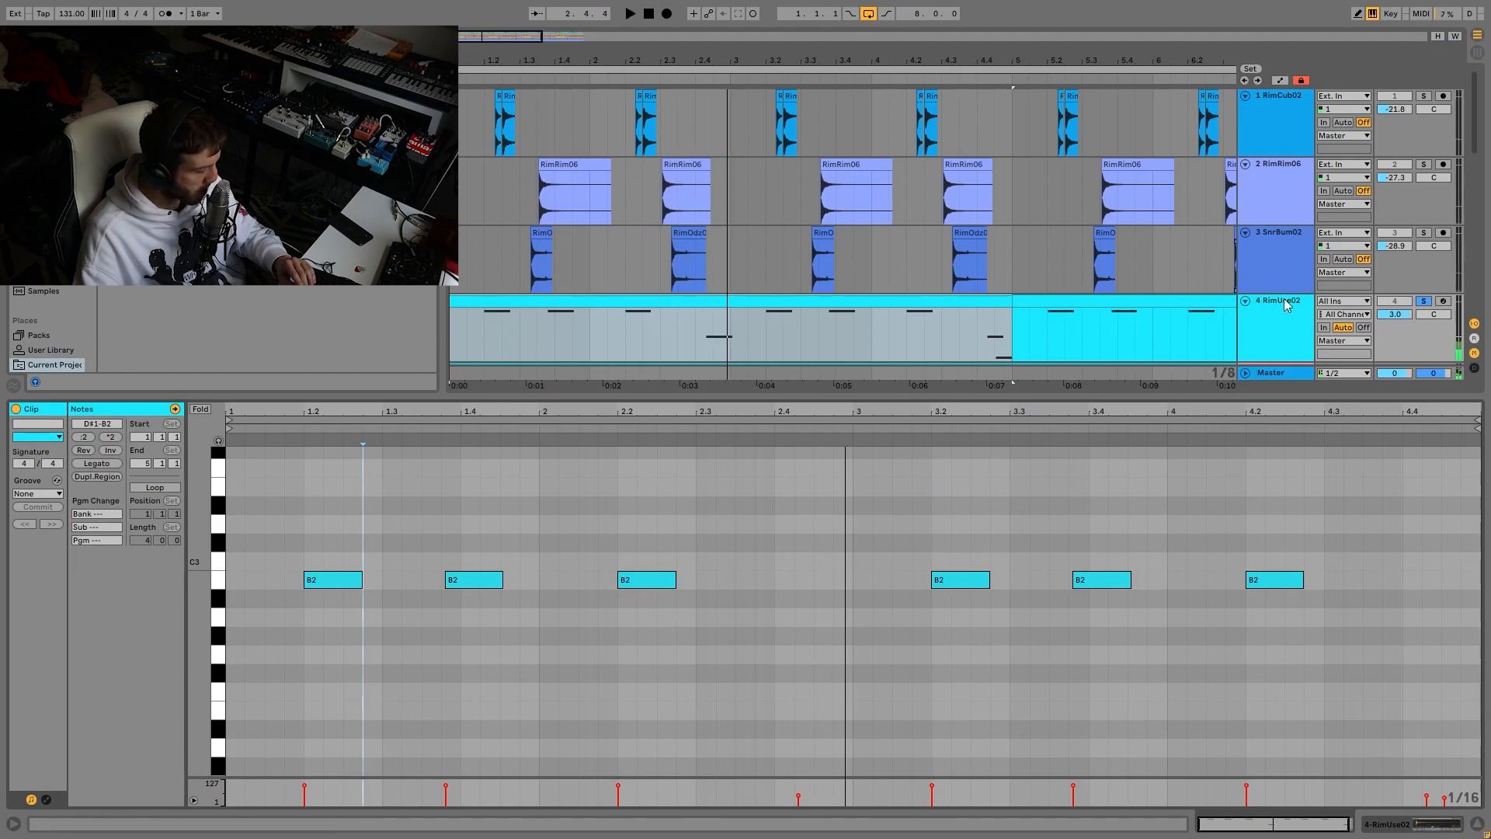
# Step: Audition SnrDim02 on its own, then together with RimUse02 from the start of the loop
pyautogui.click(1304, 325)
pyautogui.click(1424, 369)
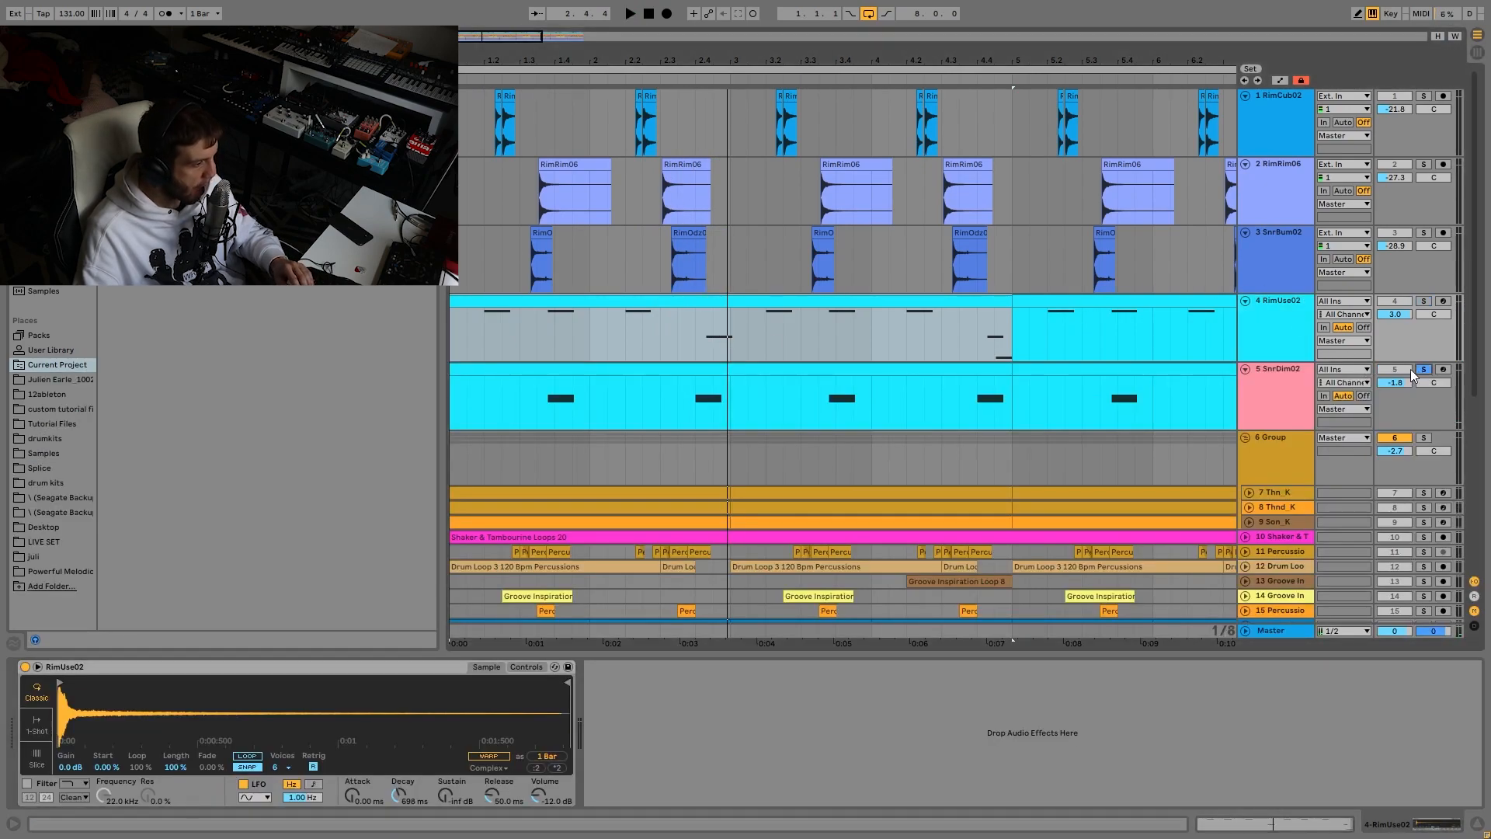
pyautogui.click(535, 368)
pyautogui.press('space')
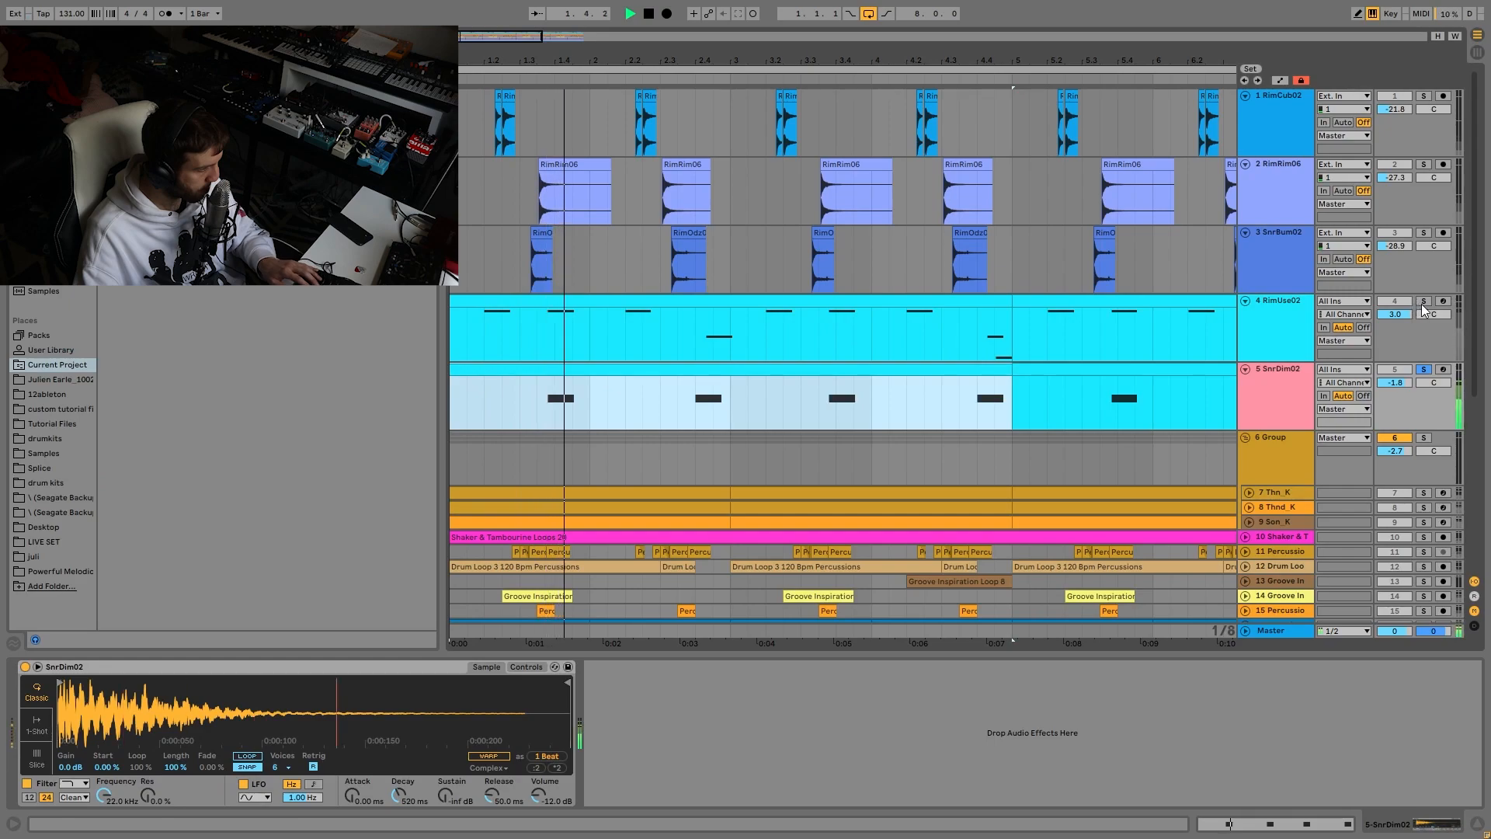
pyautogui.press('space')
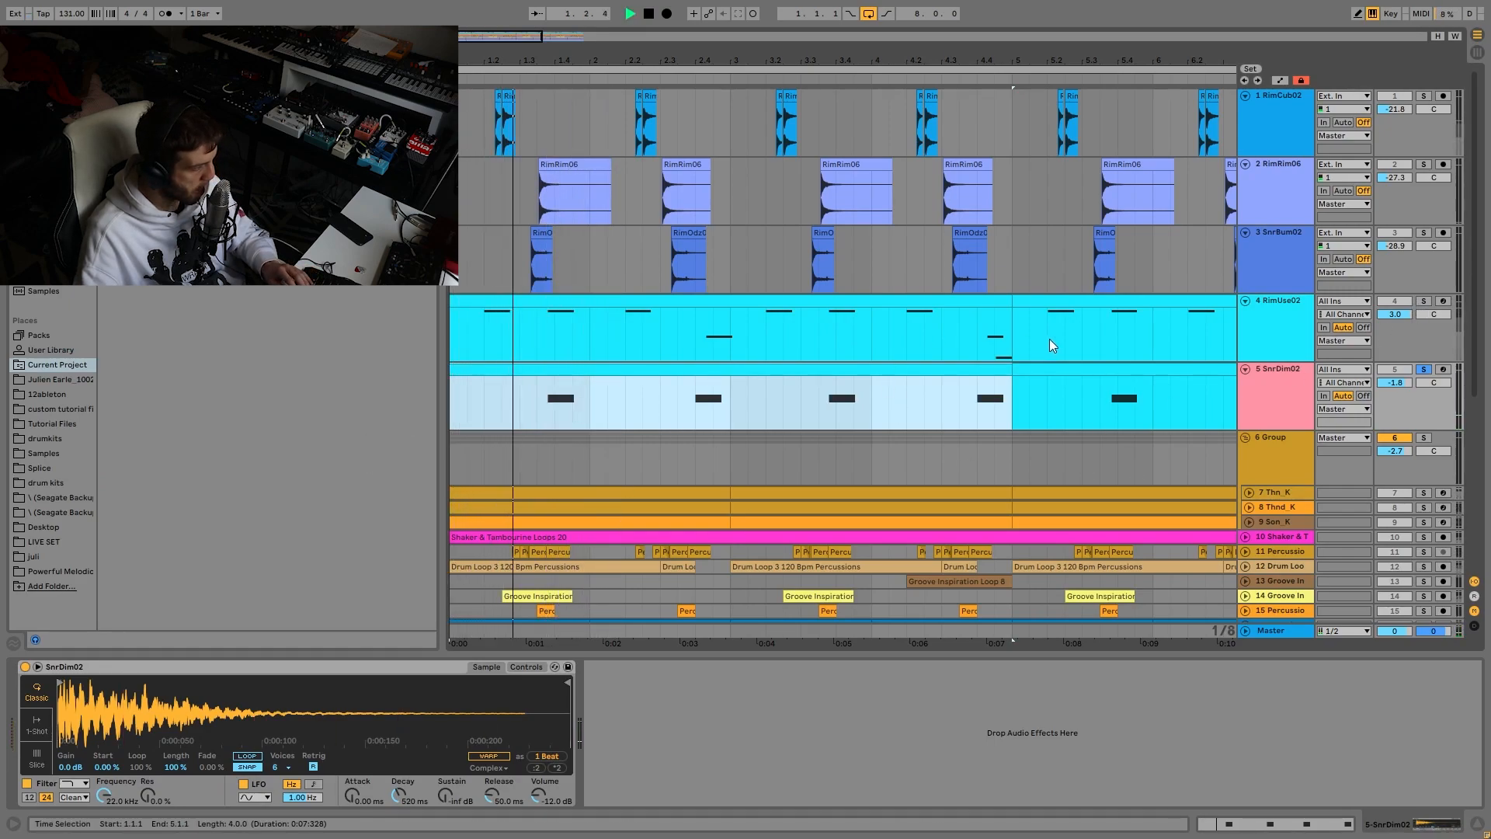
pyautogui.keyDown('ctrl'); pyautogui.click(1426, 300); pyautogui.keyUp('ctrl')
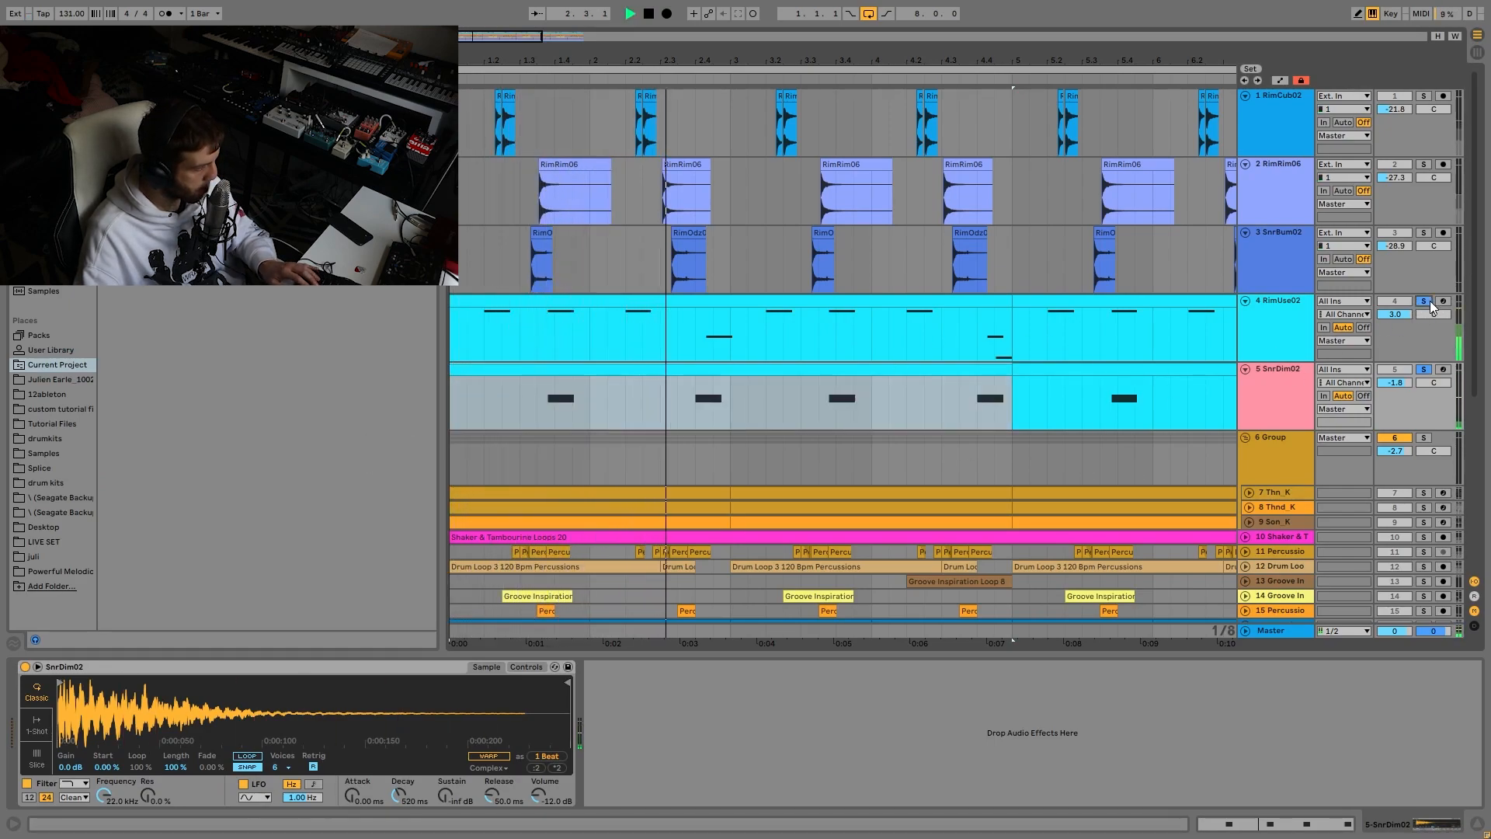
pyautogui.press('space')
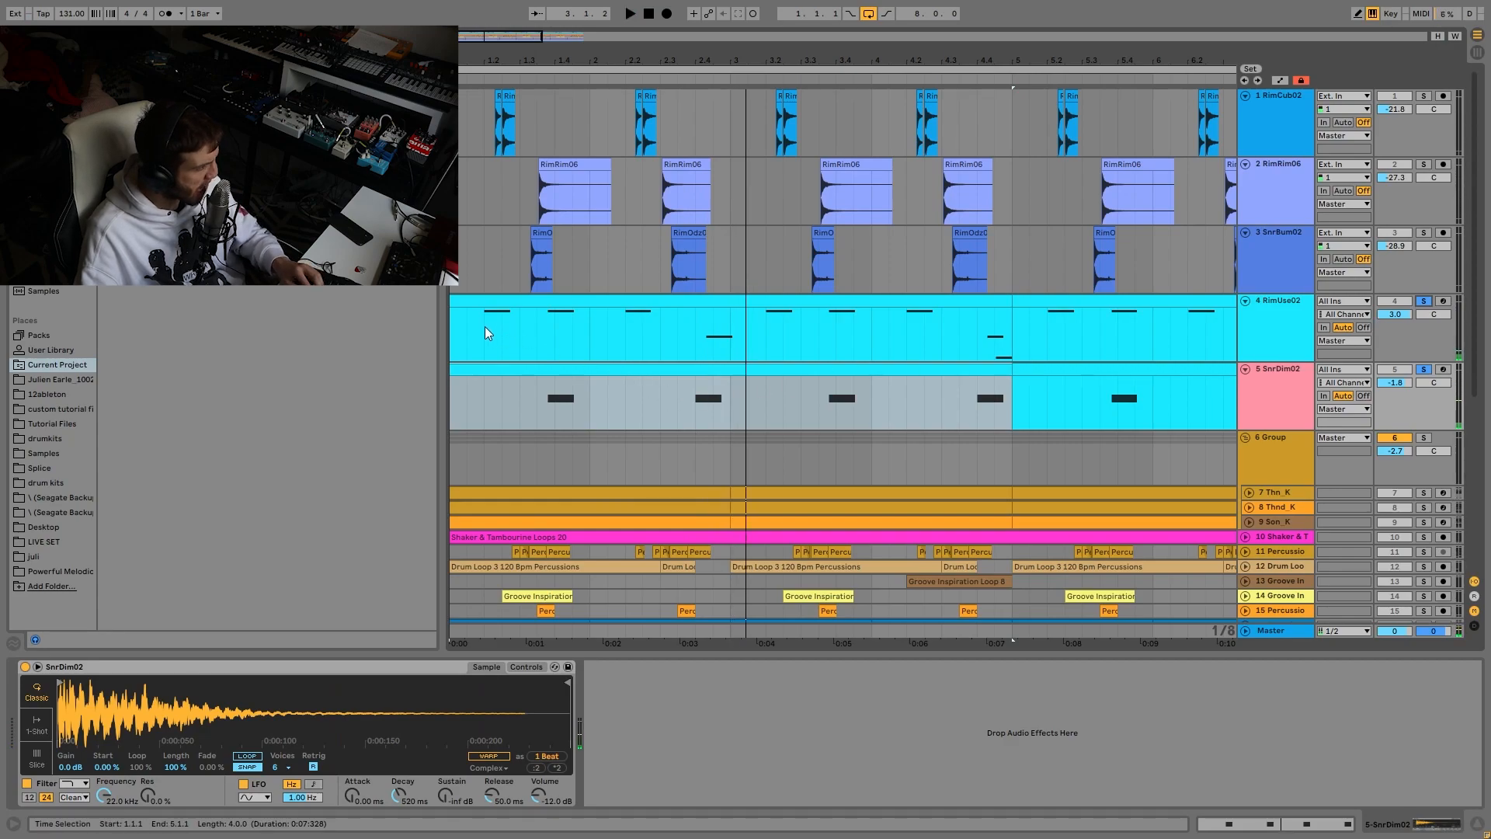
# Step: Play the soloed RimUse02 and SnrDim02 tracks from position 1.2.1 to hear their first layered hit
pyautogui.click(486, 334)
pyautogui.moveTo(539, 338); pyautogui.dragTo(538, 330)
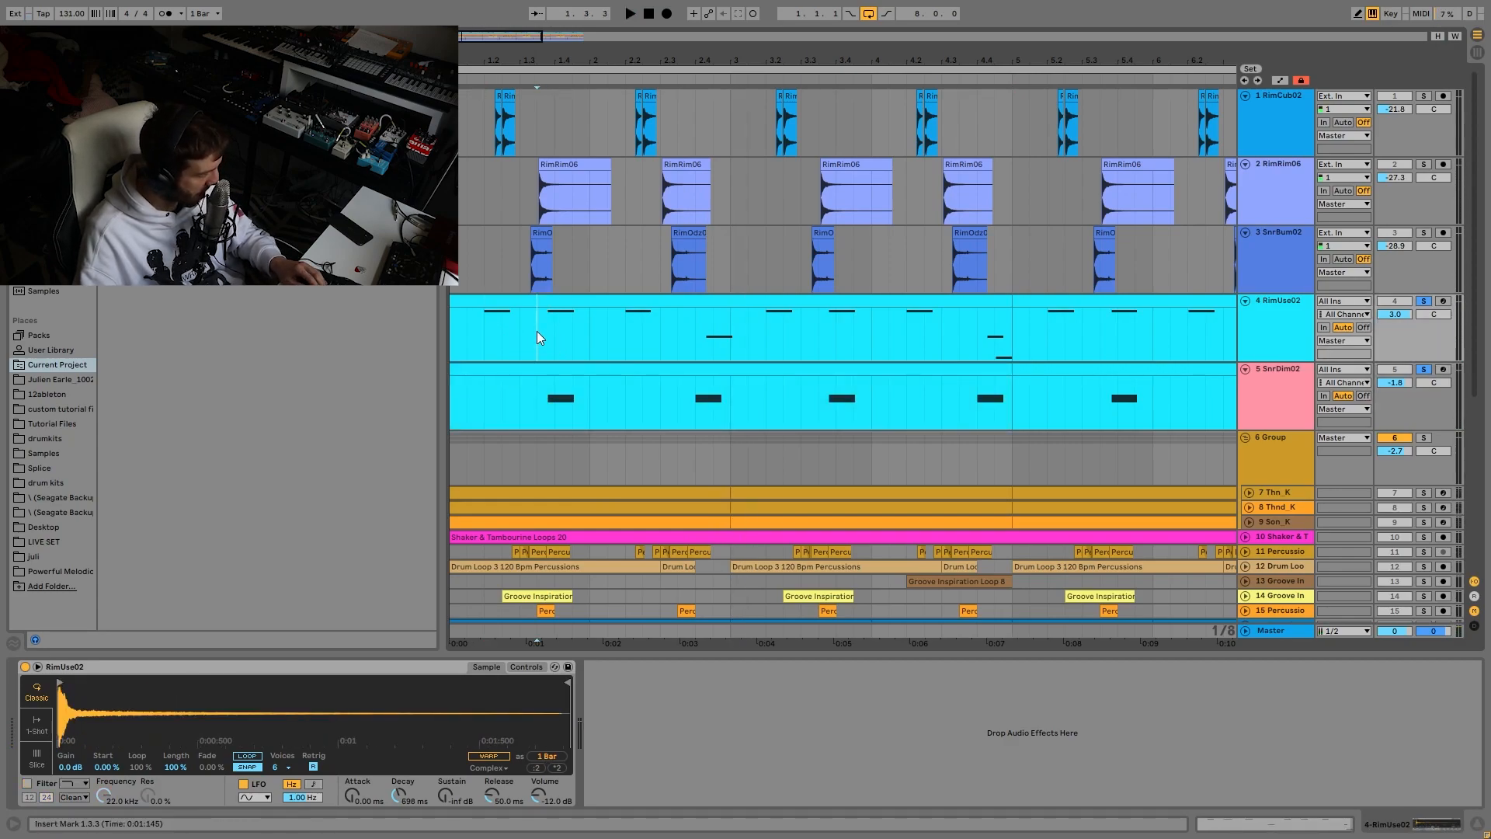
pyautogui.click(478, 330)
pyautogui.press('space')
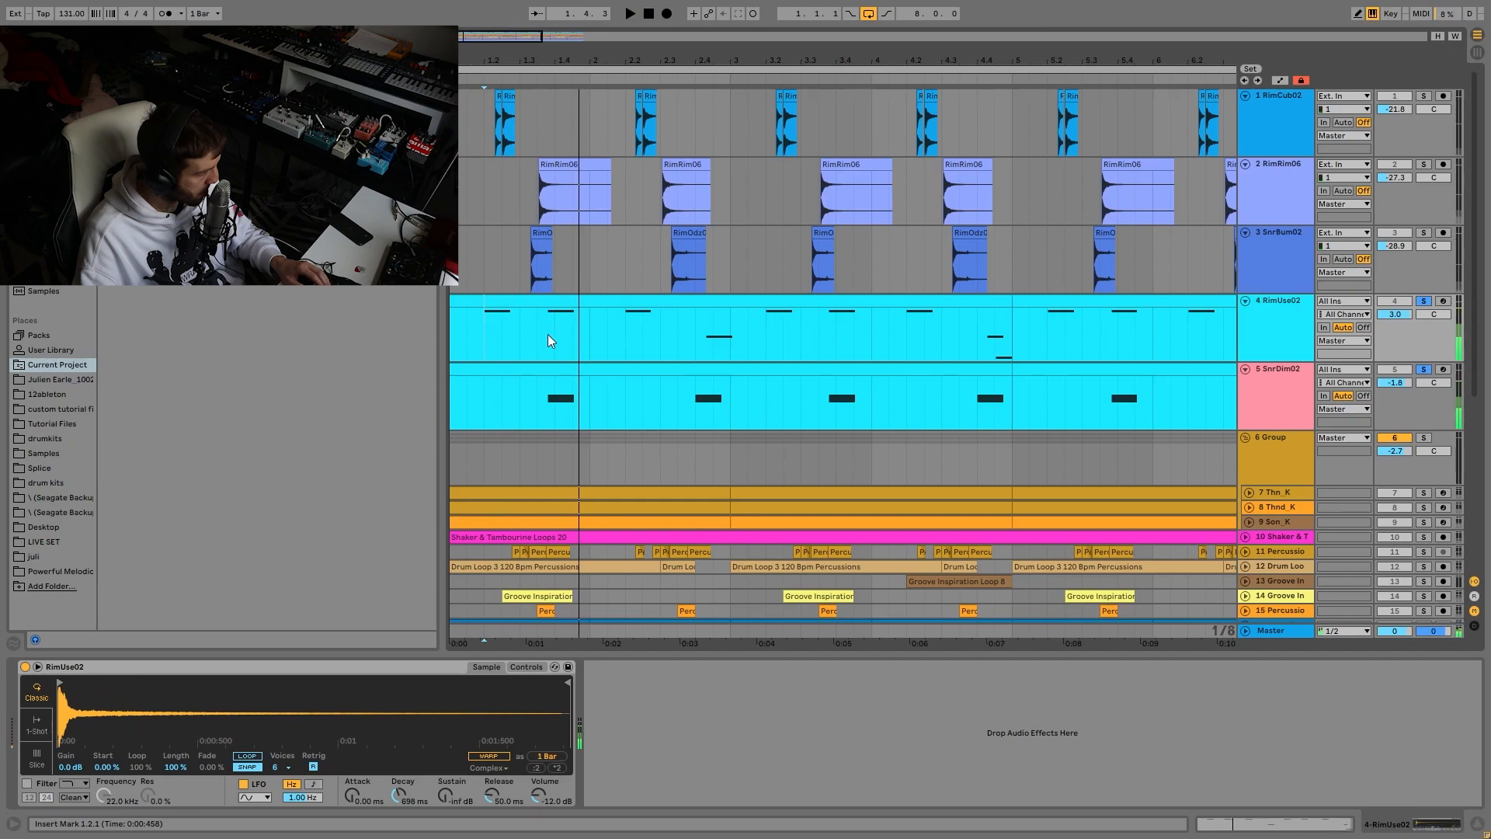
# Step: Audition the RimUse02 and SnrDim02 layer from 2.4.1 and mark the 1.3.3 to 2.1.3 range on both tracks
pyautogui.click(694, 342)
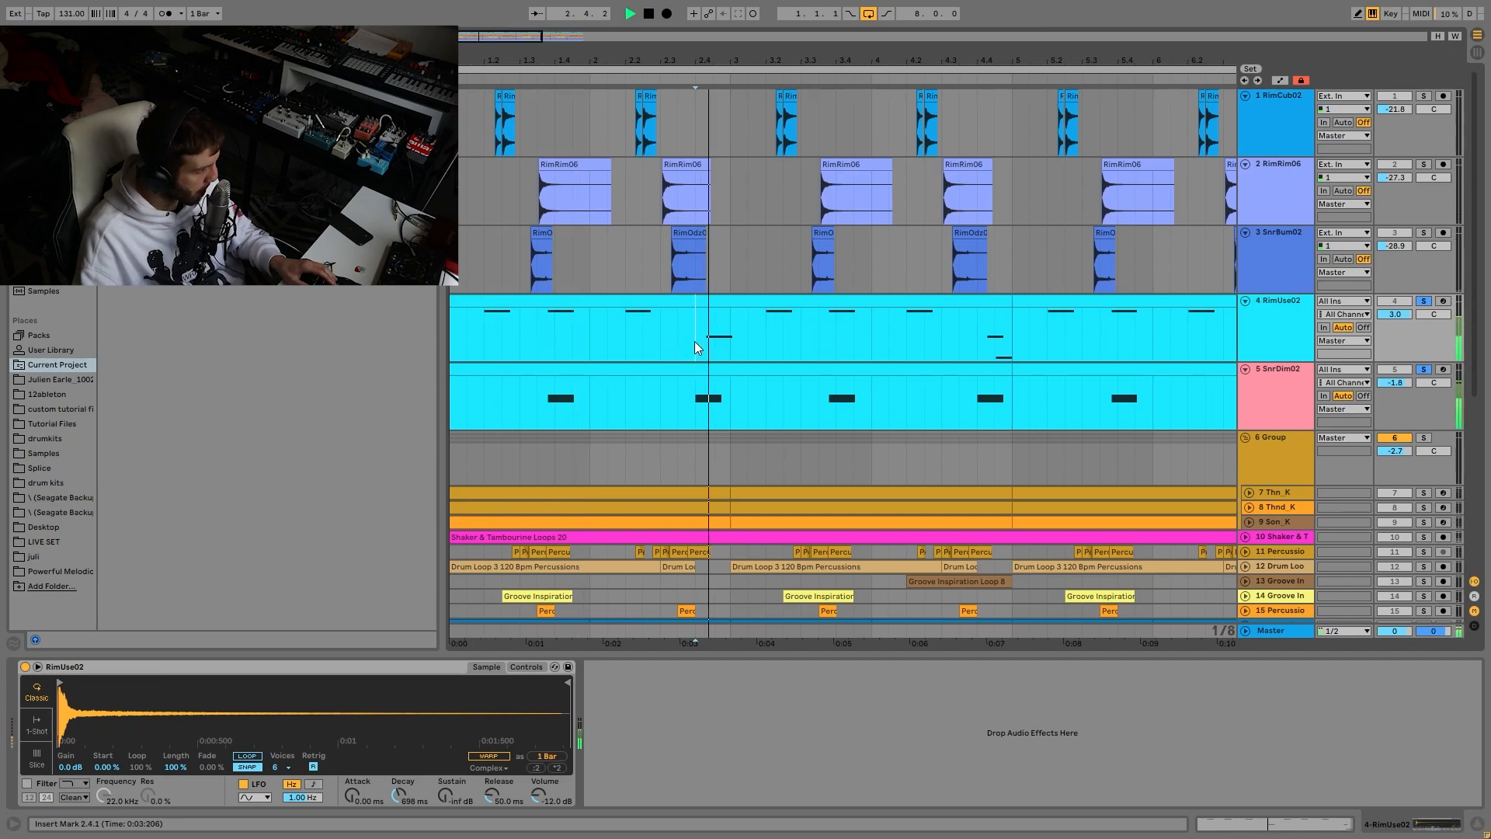
pyautogui.press('space')
pyautogui.press('space')
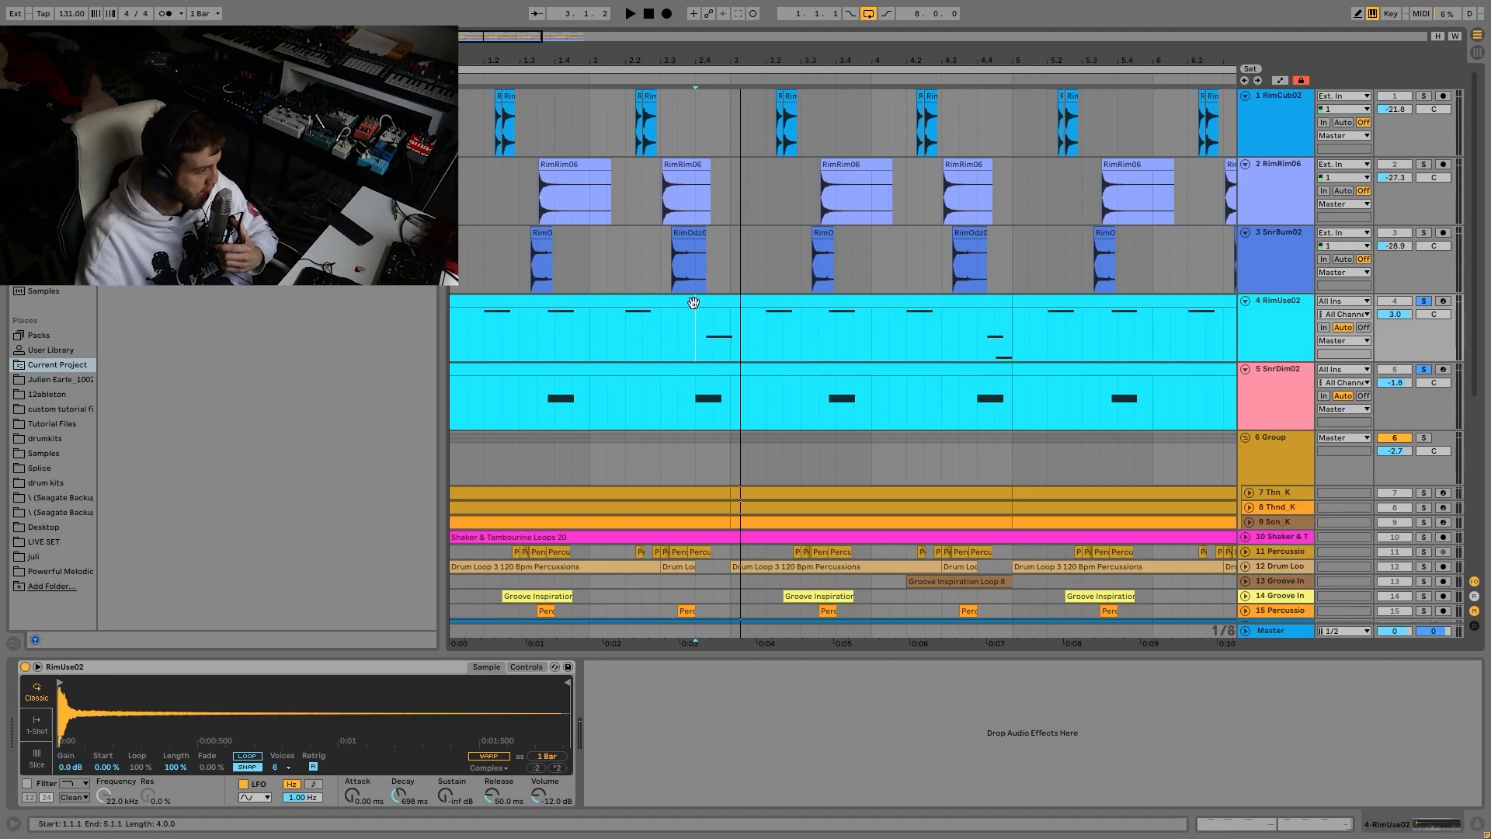
pyautogui.moveTo(542, 328); pyautogui.dragTo(607, 374)
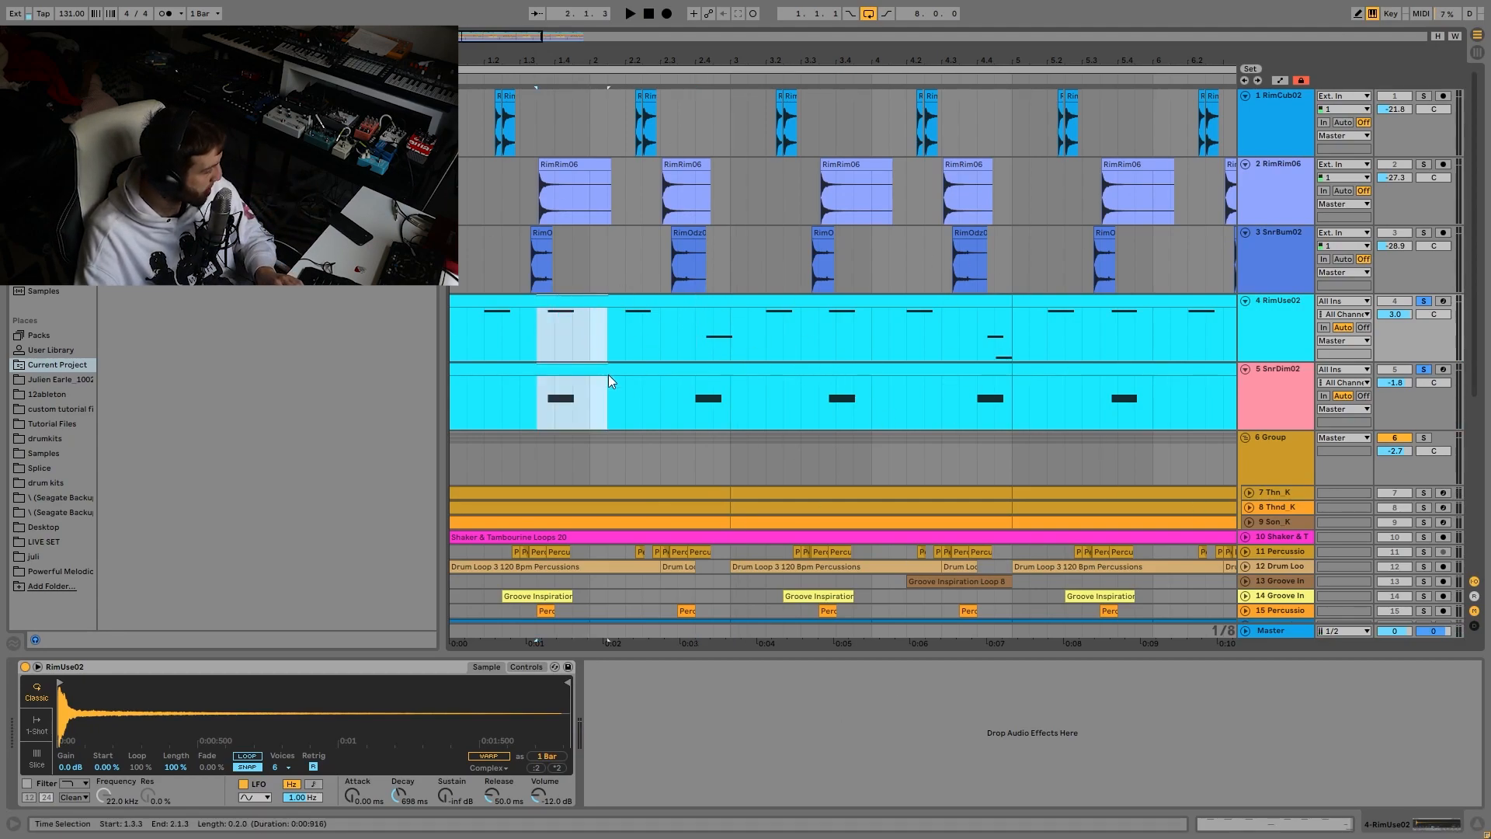
pyautogui.click(693, 346)
pyautogui.press('space')
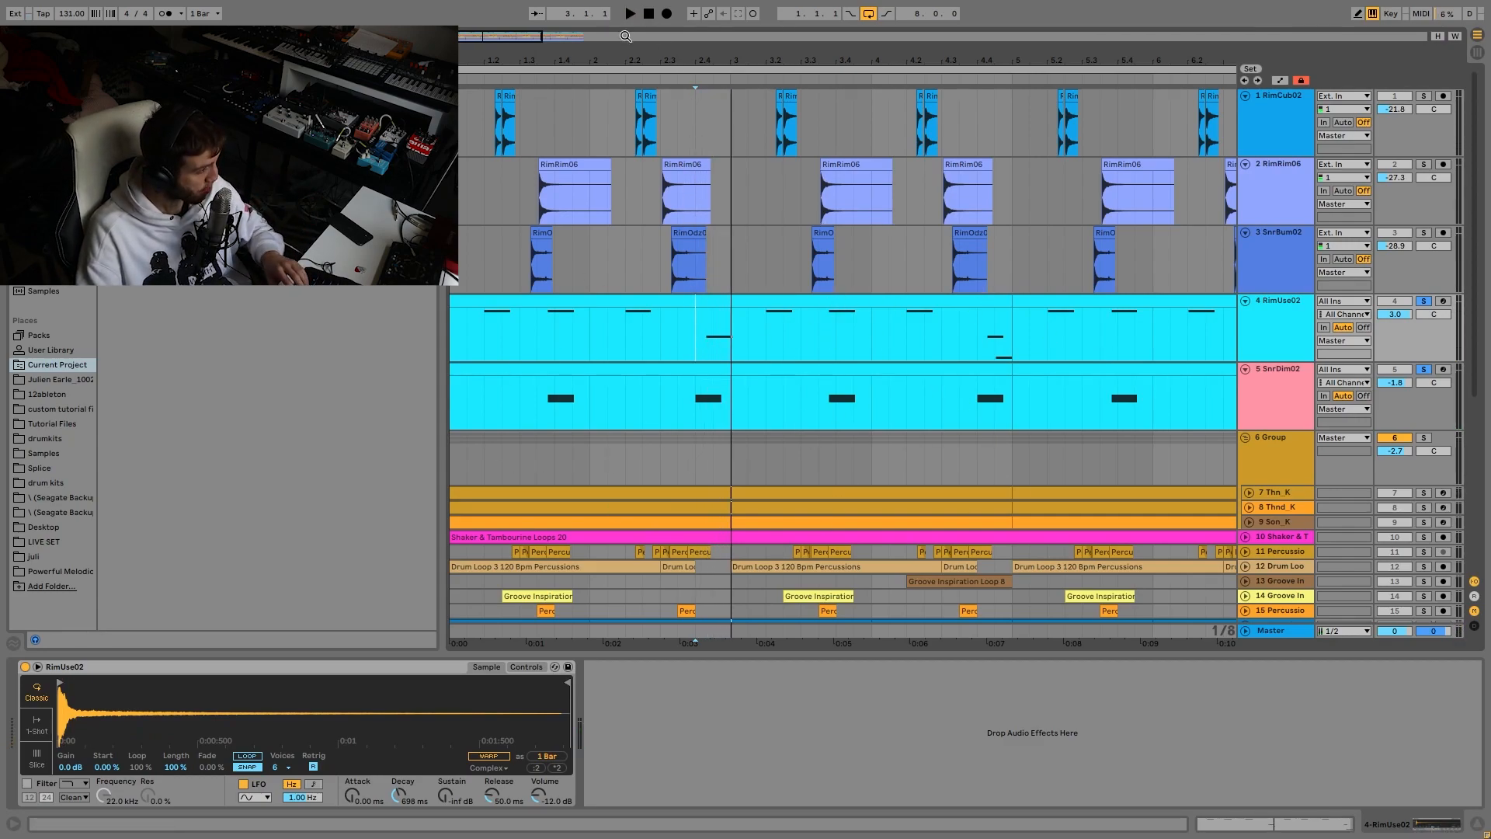
# Step: Solo RimCub02, audition its double hit around 2.2.2 and inspect the first clip's waveform
pyautogui.moveTo(644, 42); pyautogui.dragTo(796, 53)
pyautogui.click(1426, 96)
pyautogui.click(780, 138)
pyautogui.press('space')
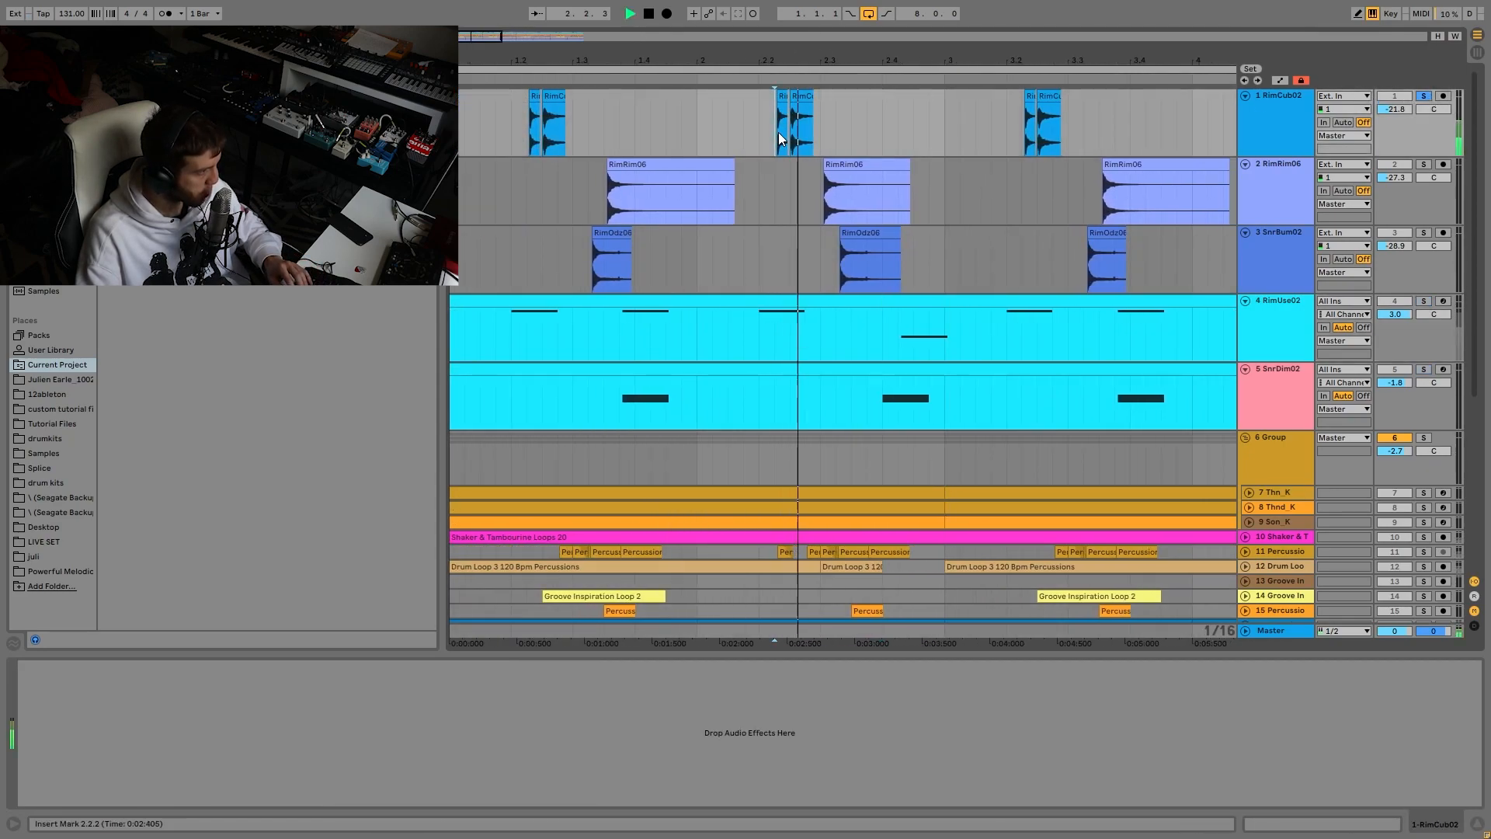
pyautogui.press('space')
pyautogui.doubleClick(781, 96)
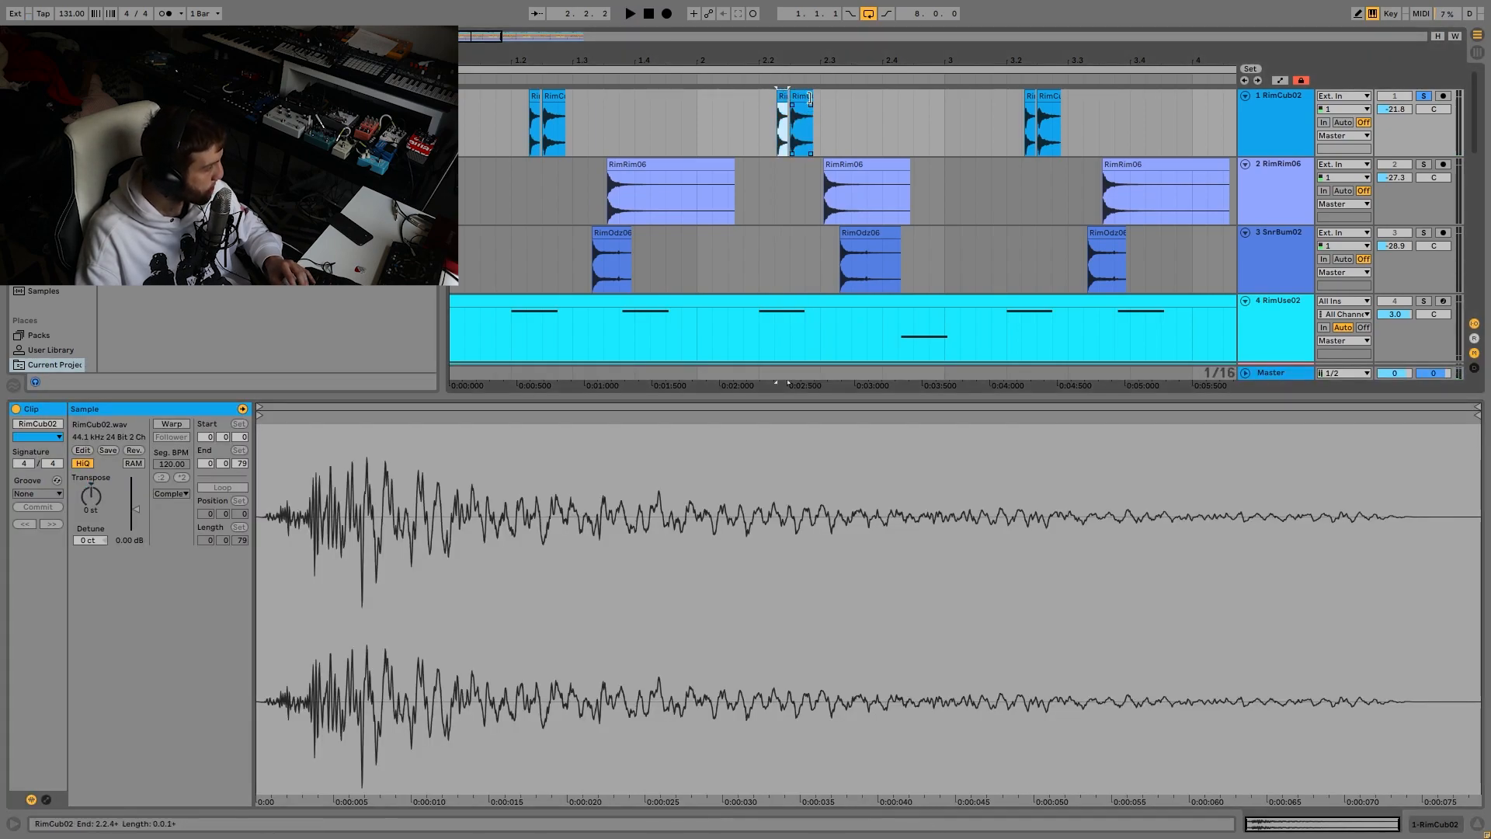
pyautogui.click(759, 128)
pyautogui.press('space')
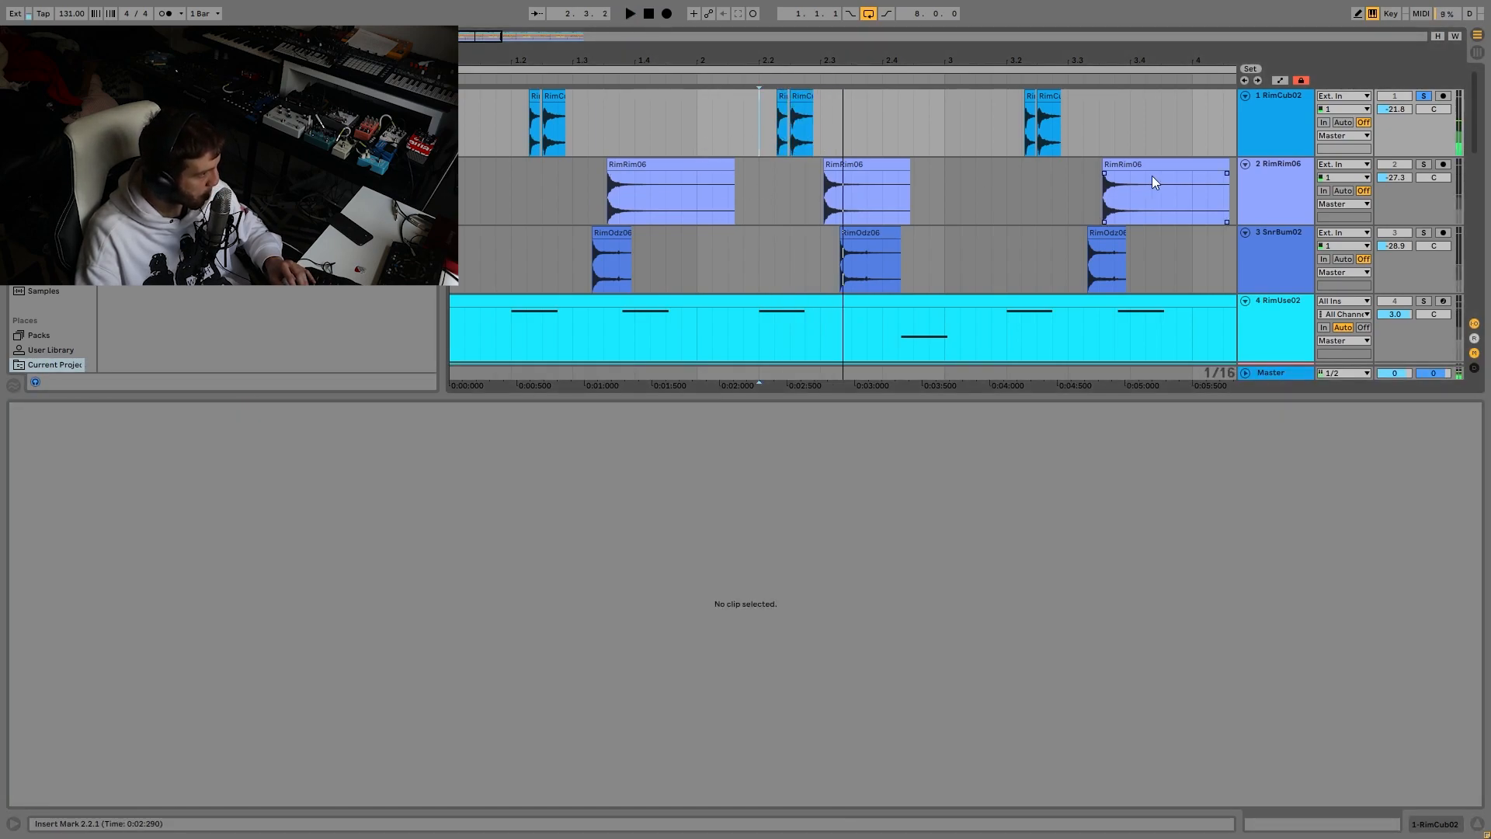
# Step: Solo RimRim06 and SnrBum02 together and repeatedly audition their layered hits from position 1.3.1
pyautogui.click(1423, 164)
pyautogui.click(1424, 233)
pyautogui.click(571, 183)
pyautogui.press('space')
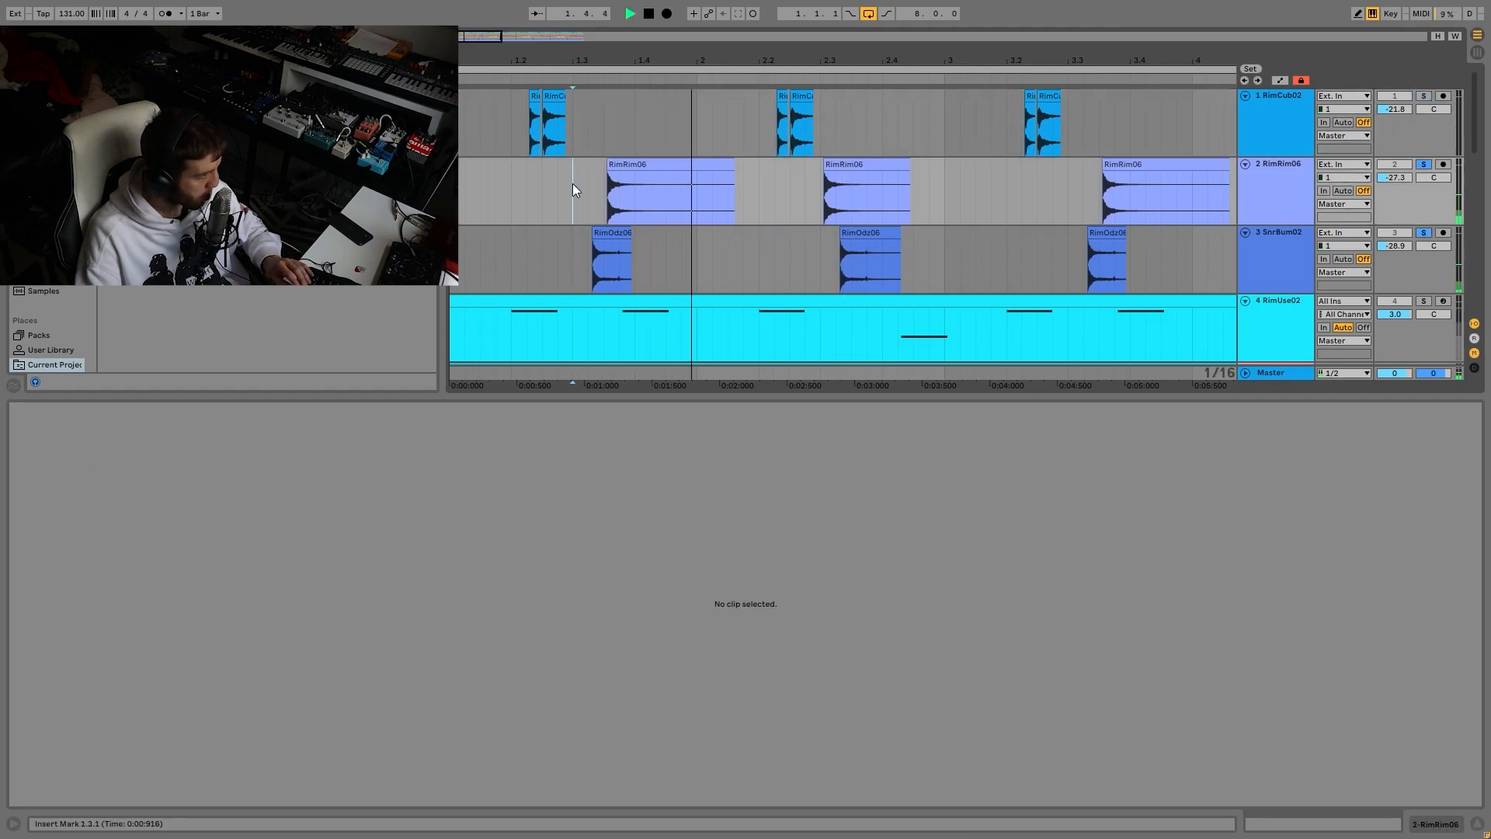
pyautogui.press('space')
pyautogui.press('space')
pyautogui.press('space')
pyautogui.press('space')
pyautogui.press('space')
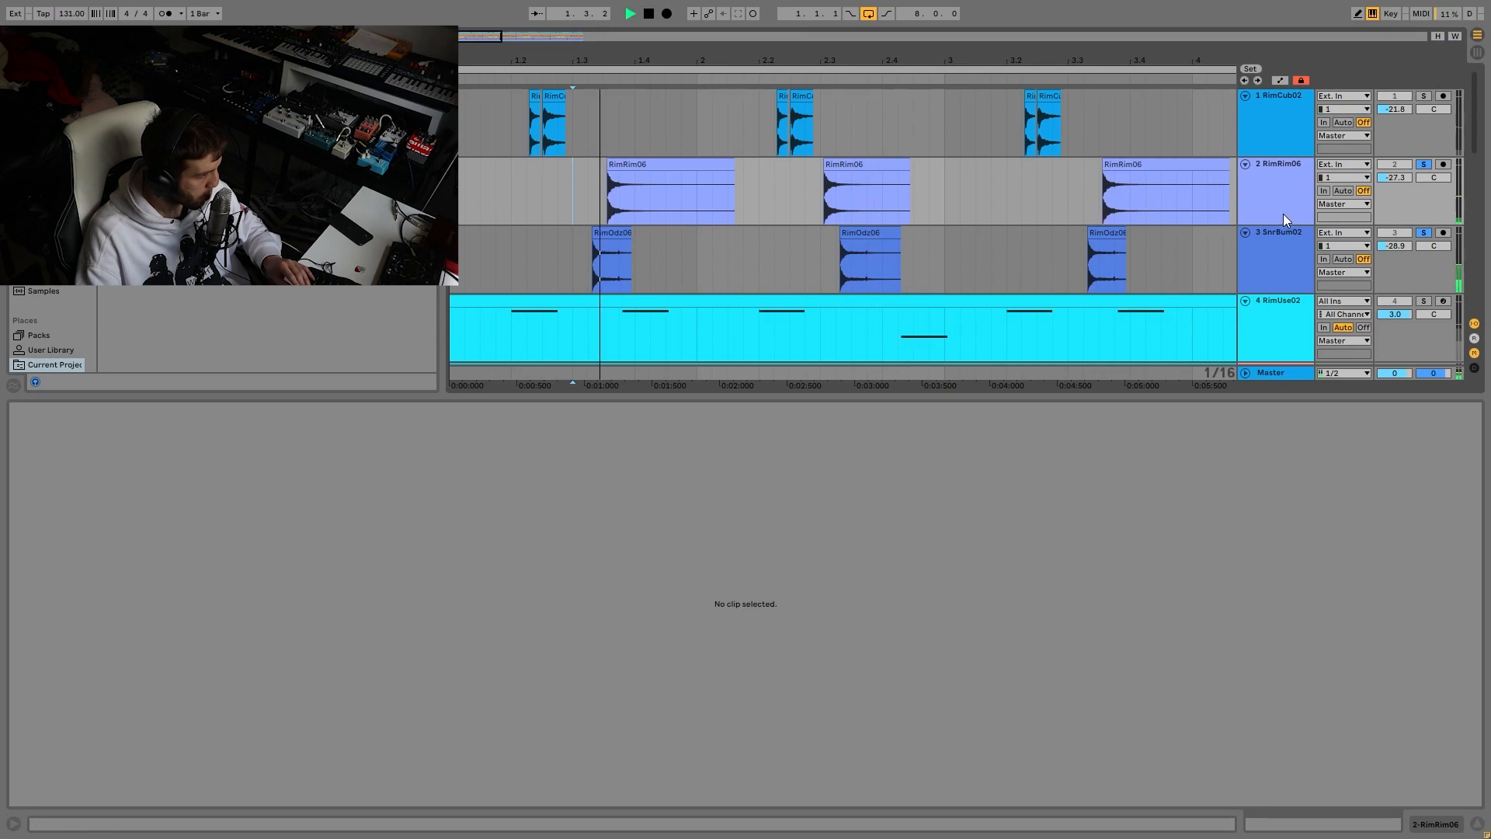
pyautogui.click(1283, 209)
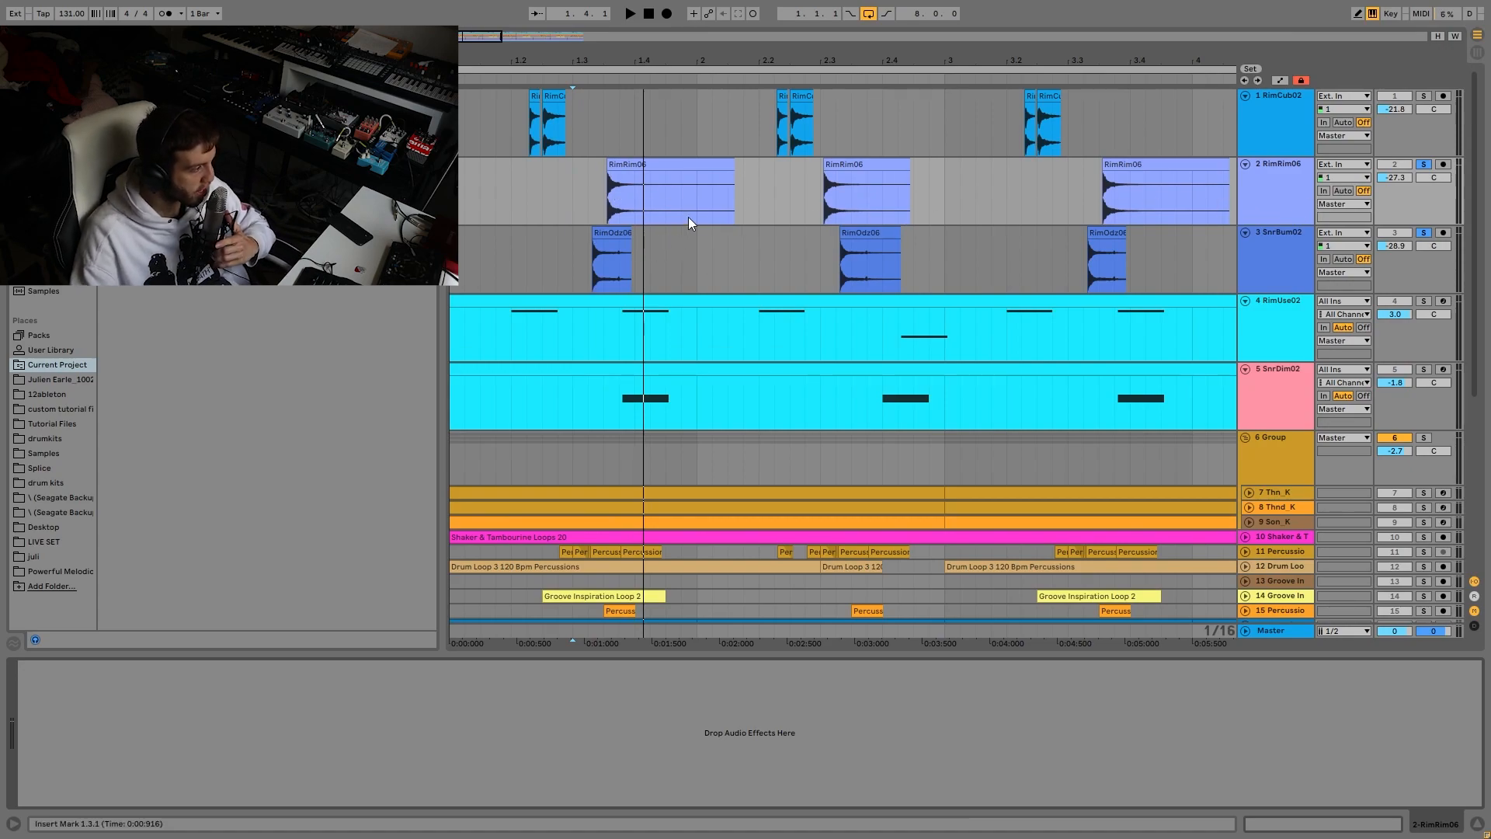
# Step: Return the solo to RimUse02 and SnrDim02 and play the pair from 1.3.1
pyautogui.click(1424, 302)
pyautogui.click(1426, 369)
pyautogui.press('space')
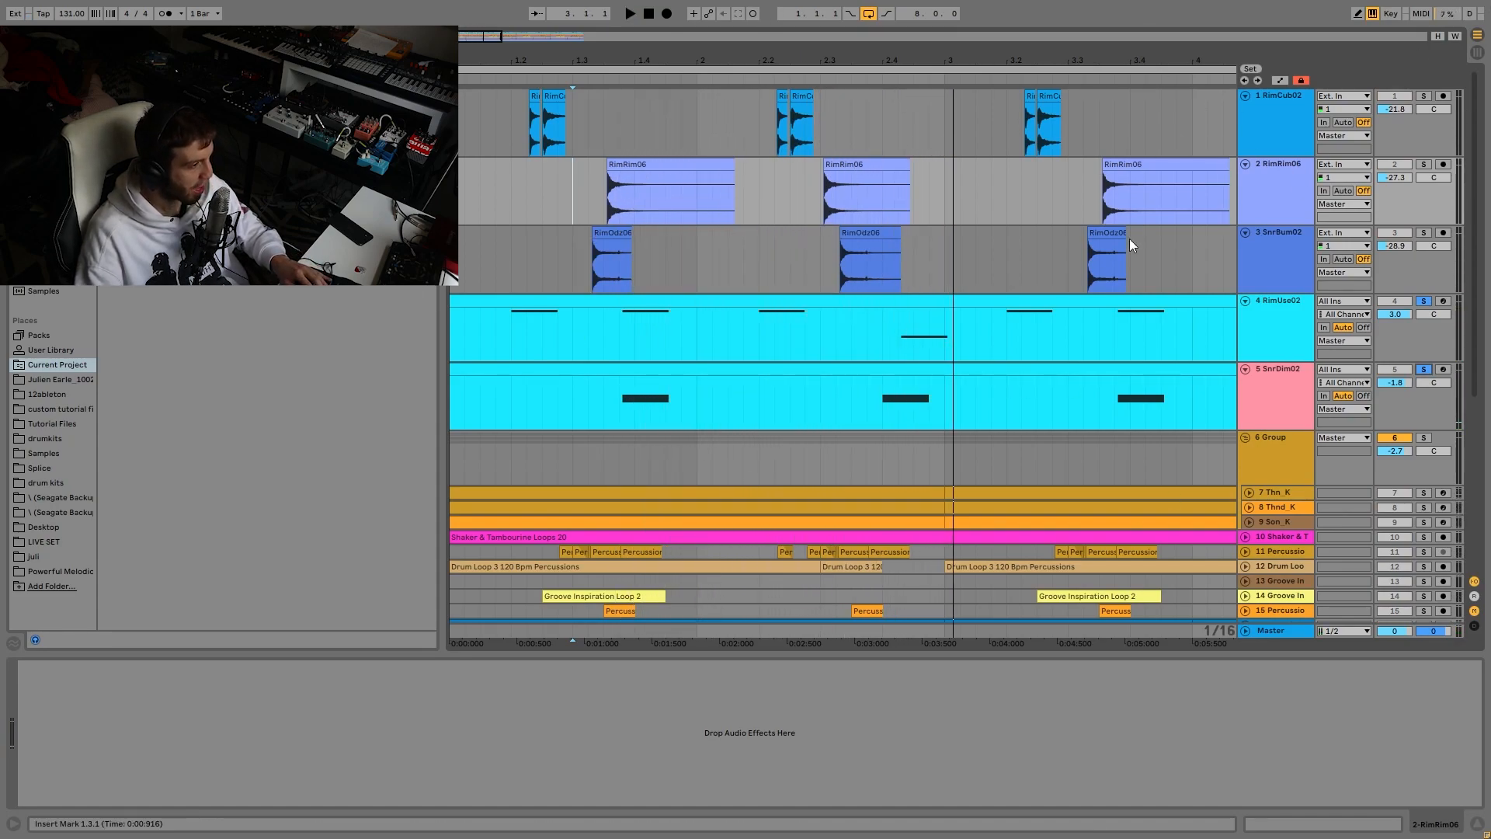
# Step: Solo only SnrDim02, show its Simpler controls and arm the track to play its sound live
pyautogui.click(1291, 386)
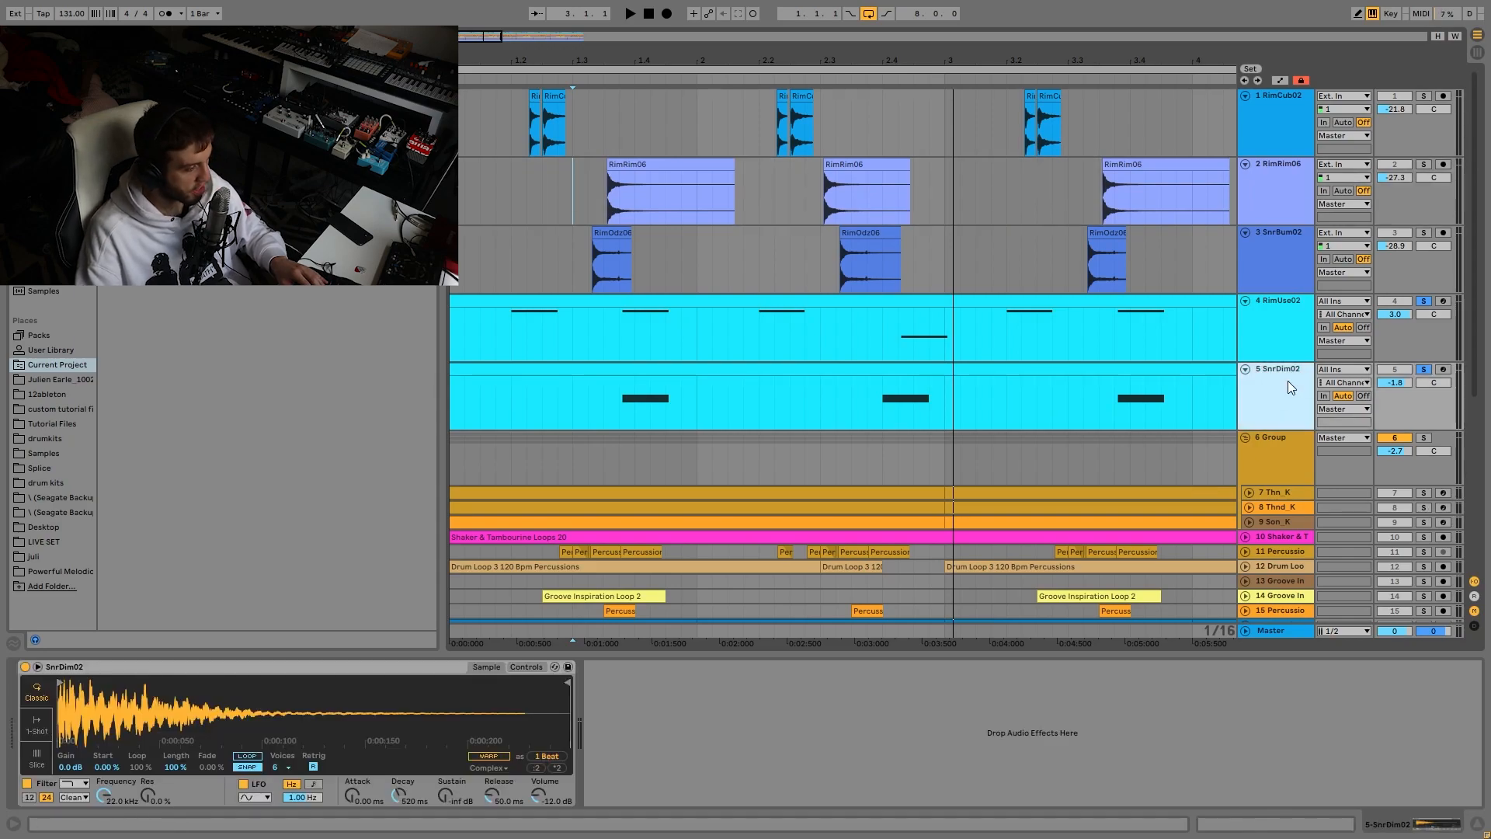
pyautogui.click(1426, 370)
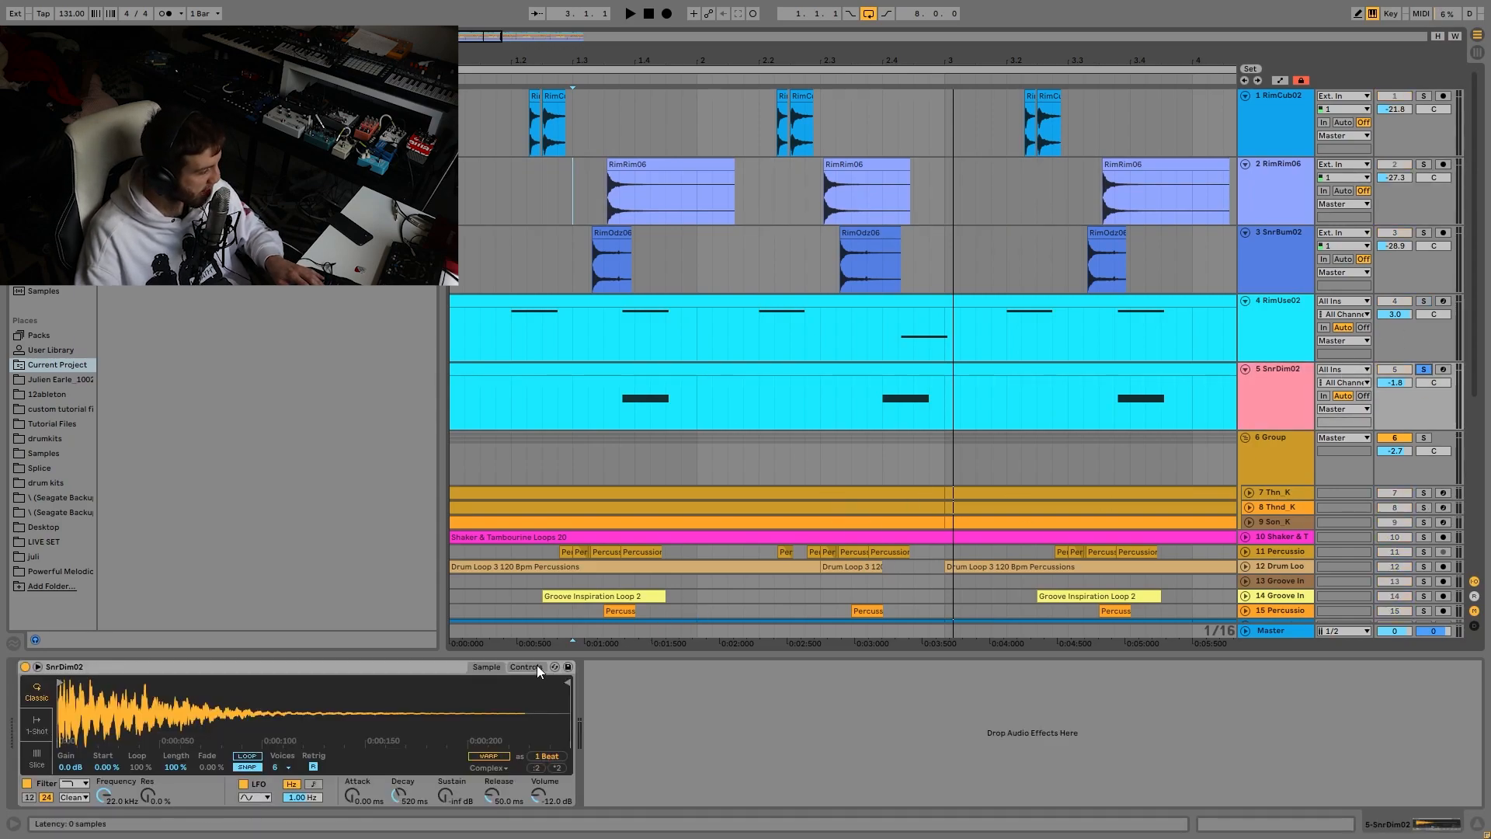
pyautogui.click(527, 667)
pyautogui.click(1445, 371)
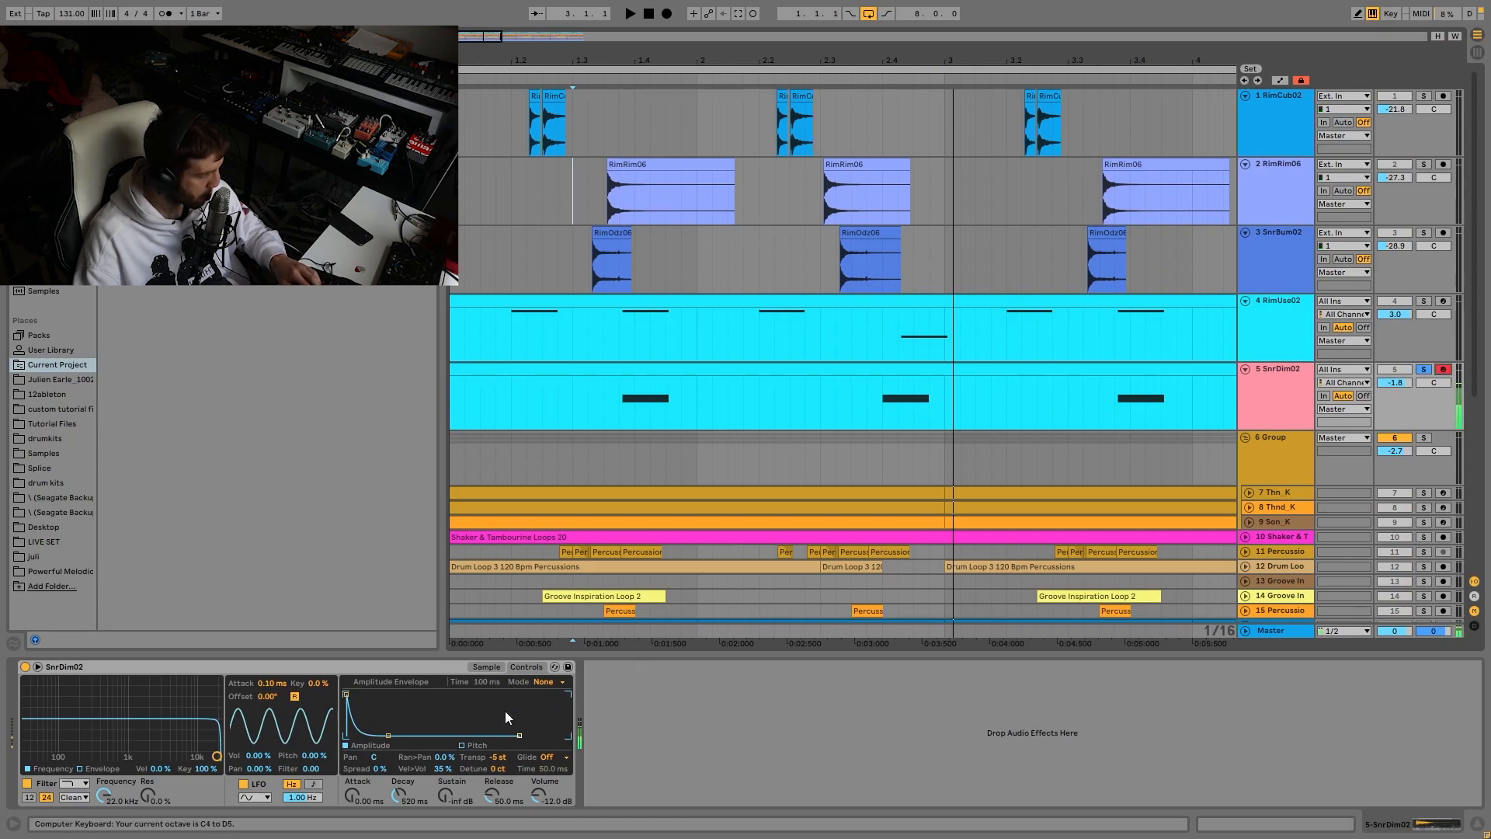
# Step: Show the SnrDim02 sample waveform and locate its source file in the browser
pyautogui.click(483, 668)
pyautogui.rightClick(453, 689)
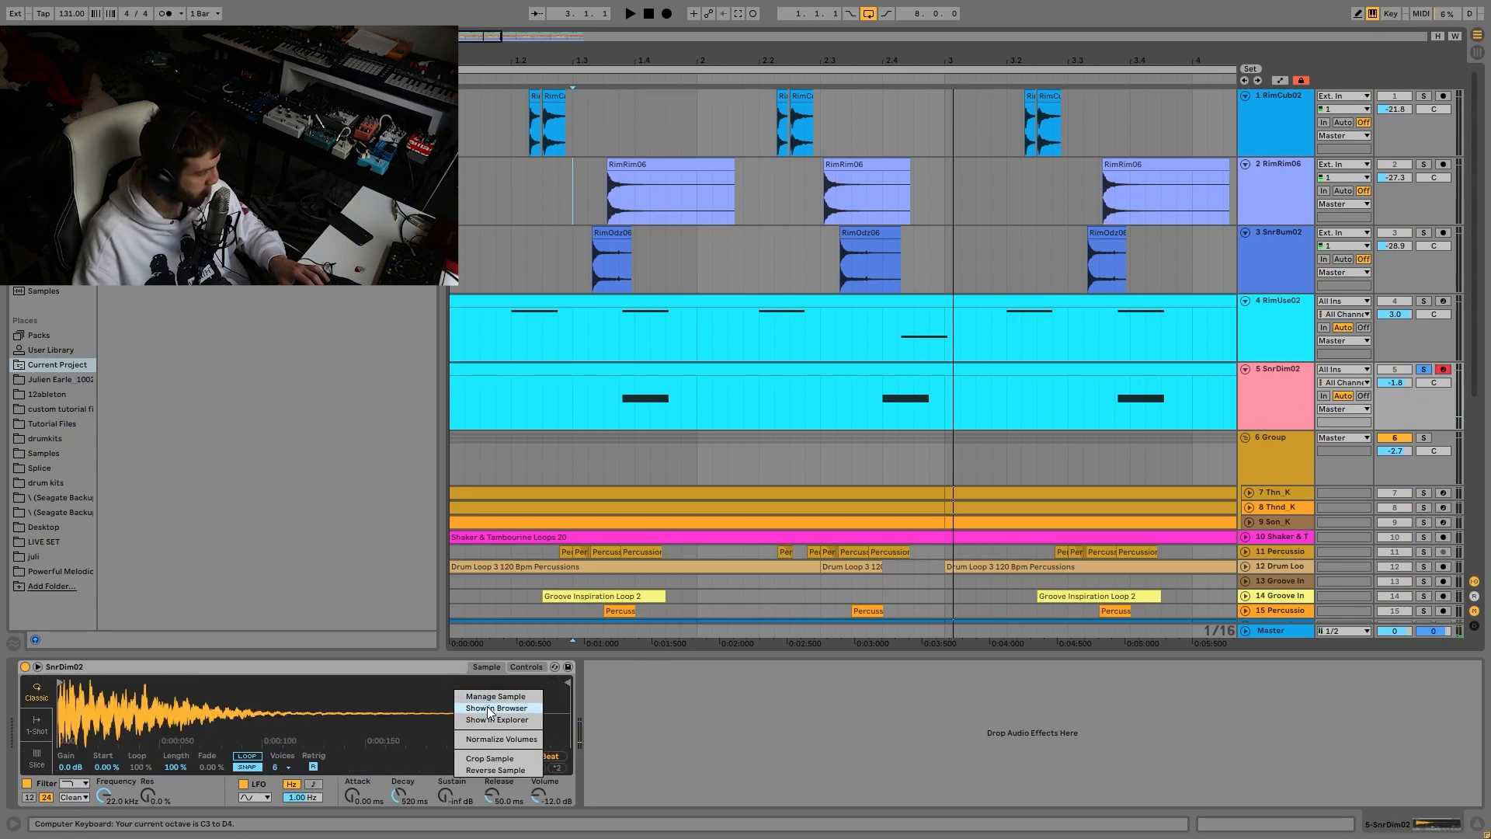
pyautogui.click(483, 706)
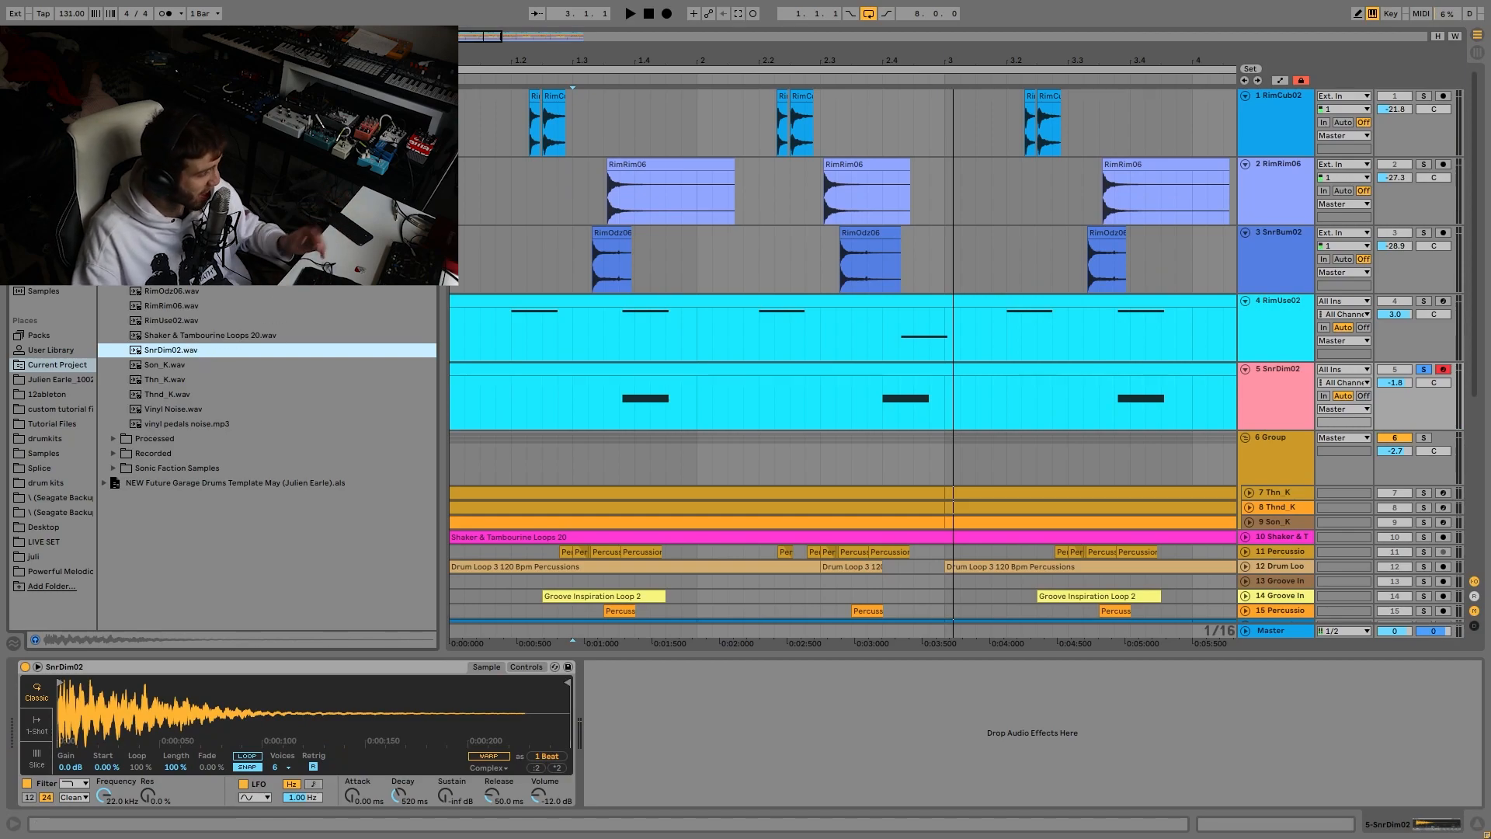
# Step: Audition SnrDim02 from 1.3.1 while viewing its Simpler envelope controls, and clear its solo
pyautogui.press('space')
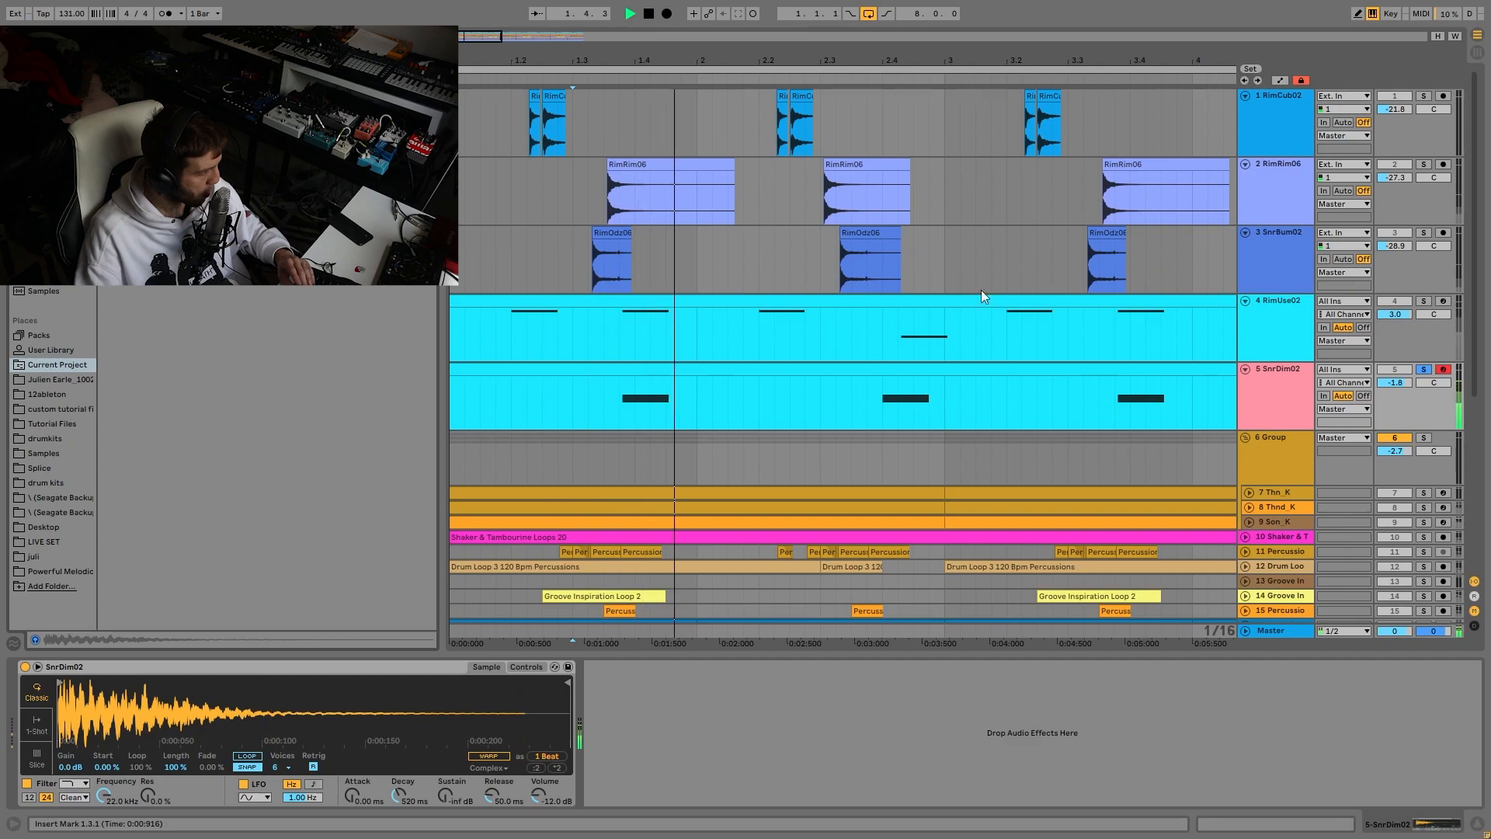
pyautogui.click(515, 668)
pyautogui.press('space')
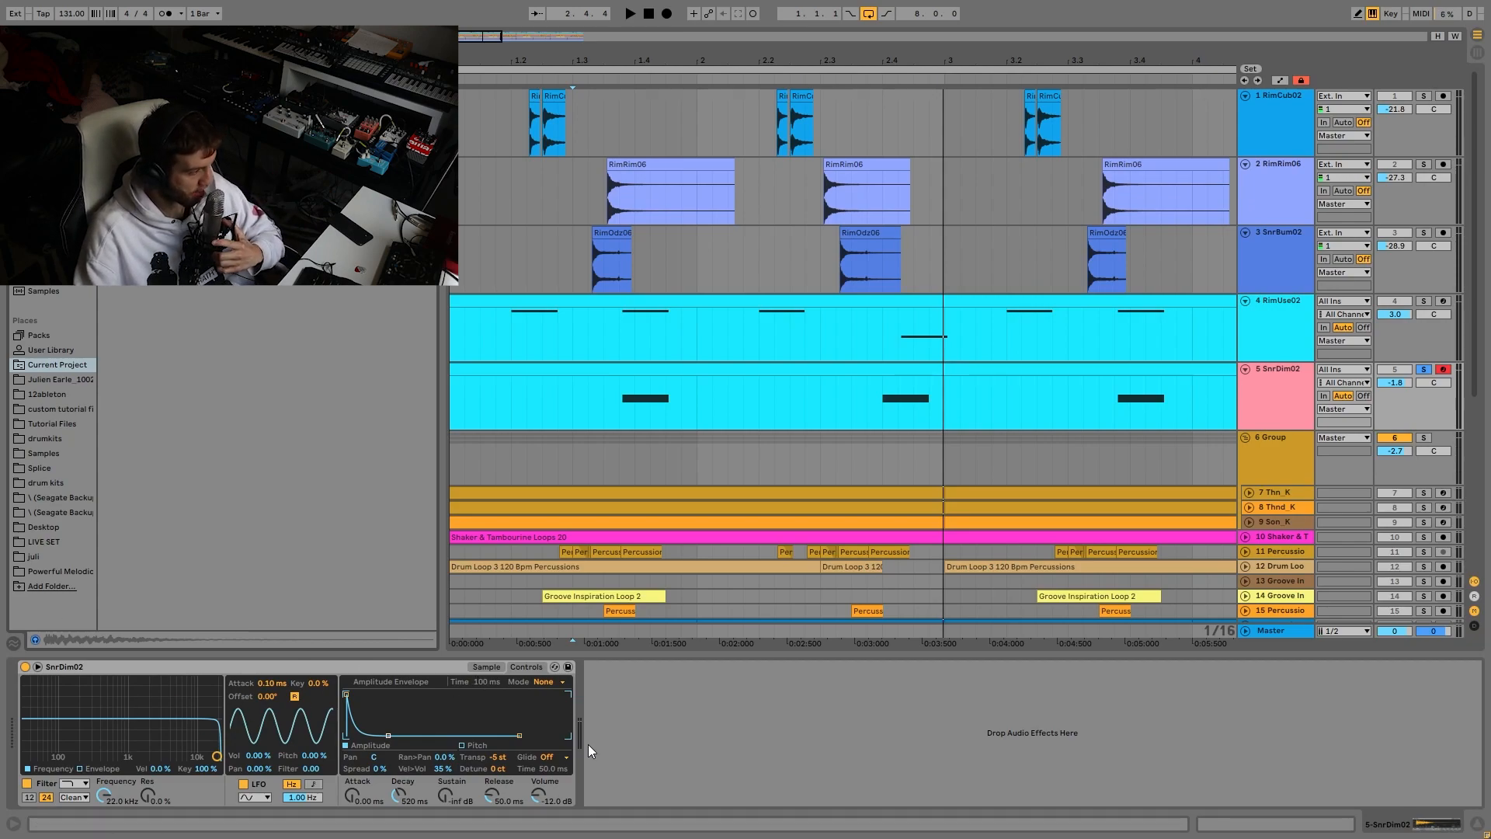
pyautogui.press('space')
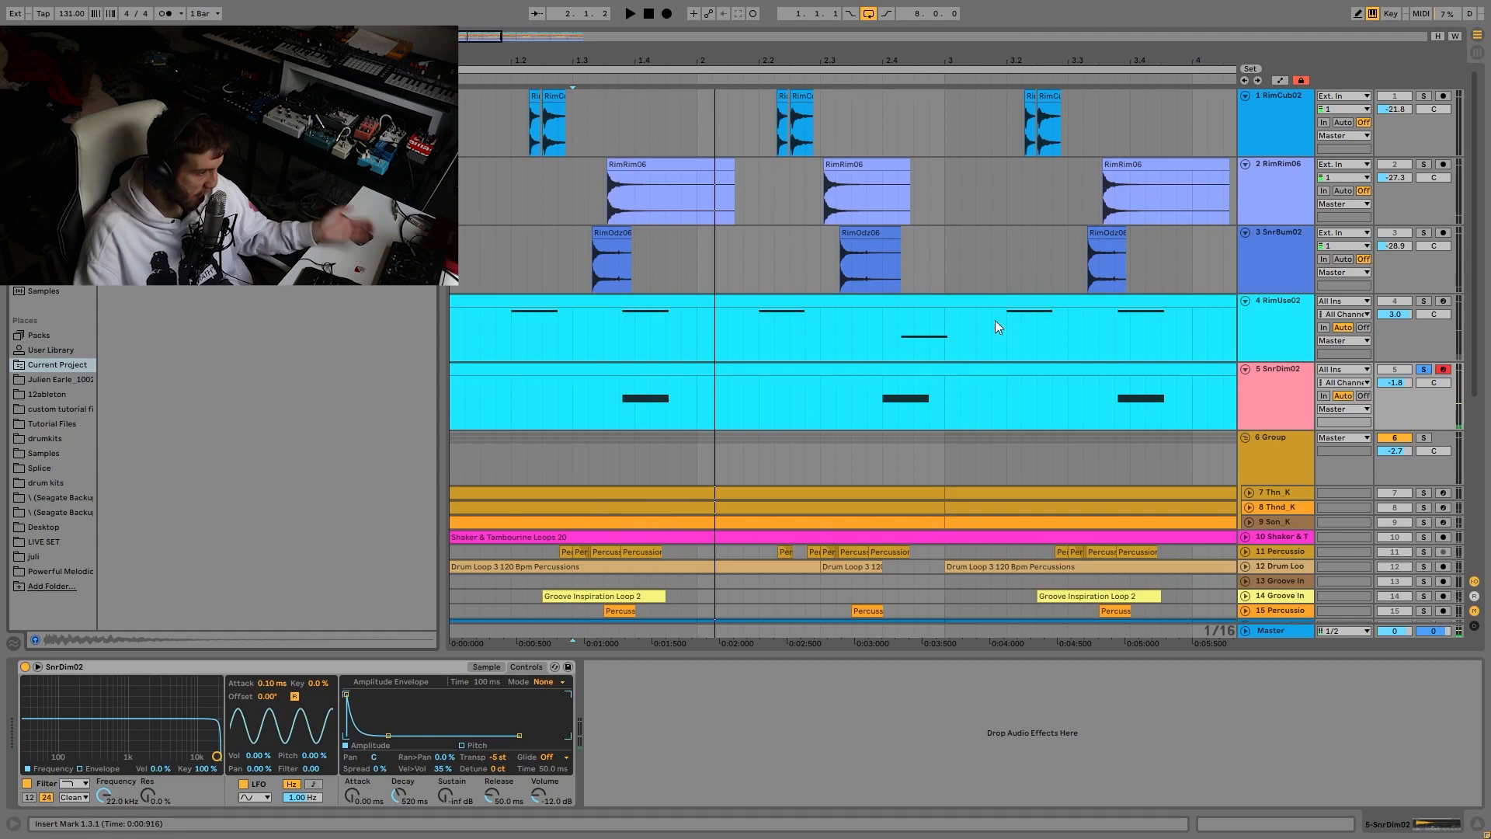
pyautogui.click(1418, 369)
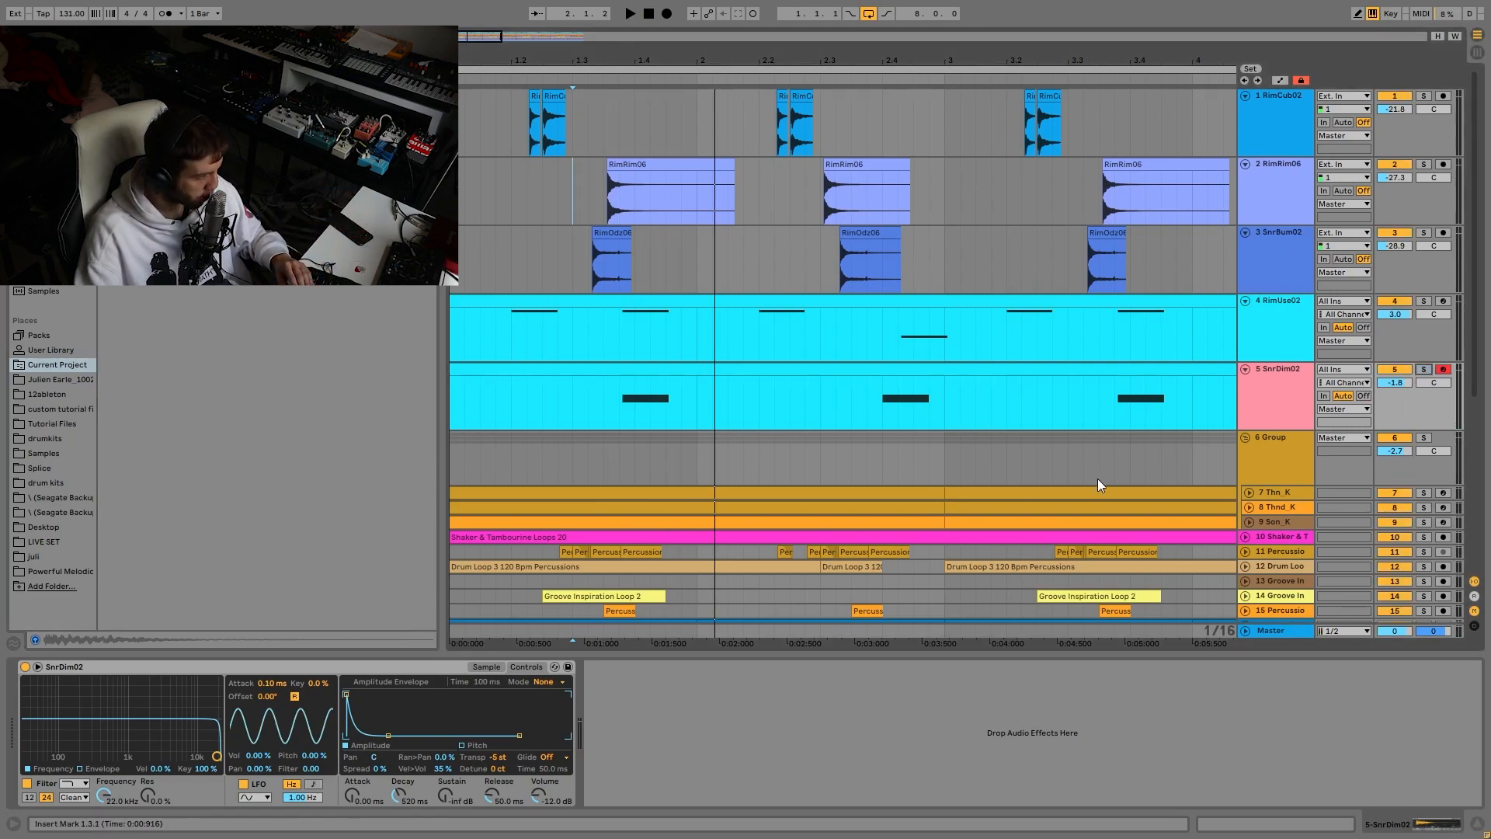
# Step: Solo all five rim and snare tracks from RimCub02 to SnrDim02 and play them from 1.1.1
pyautogui.click(829, 371)
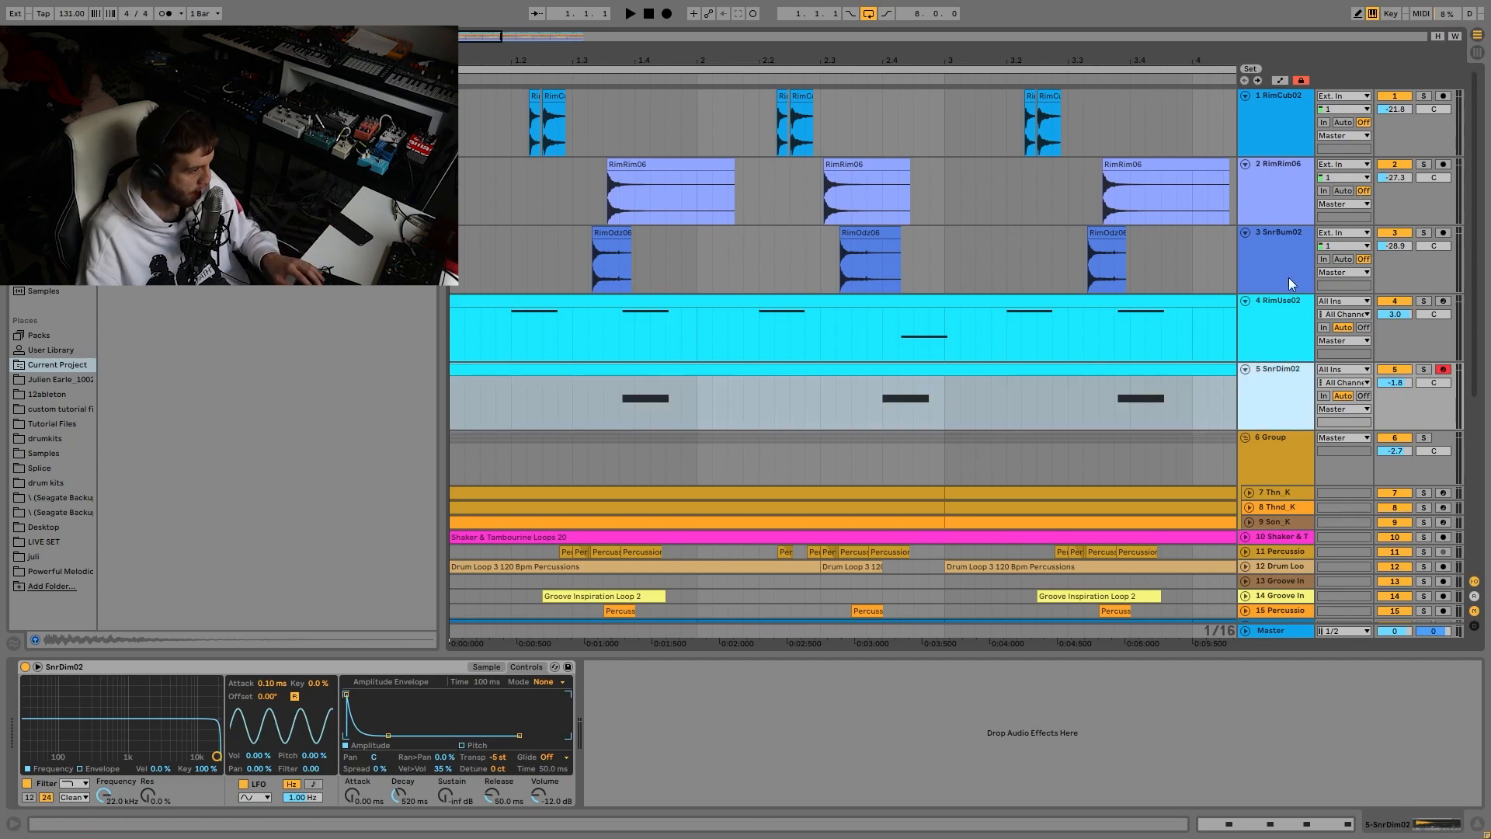
pyautogui.keyDown('shift'); pyautogui.click(1288, 117); pyautogui.keyUp('shift')
pyautogui.click(1429, 95)
pyautogui.press('space')
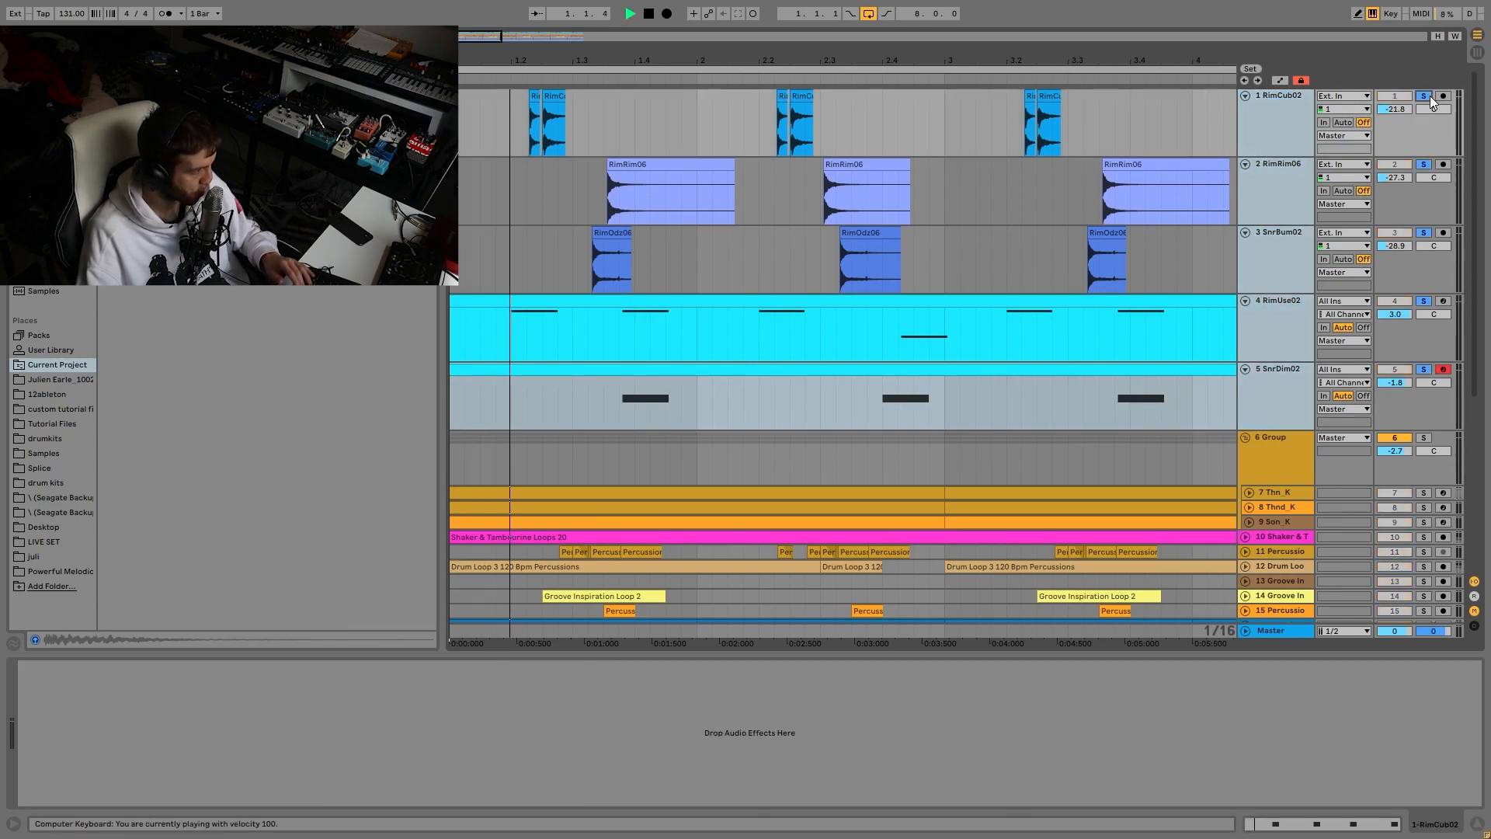
pyautogui.press('space')
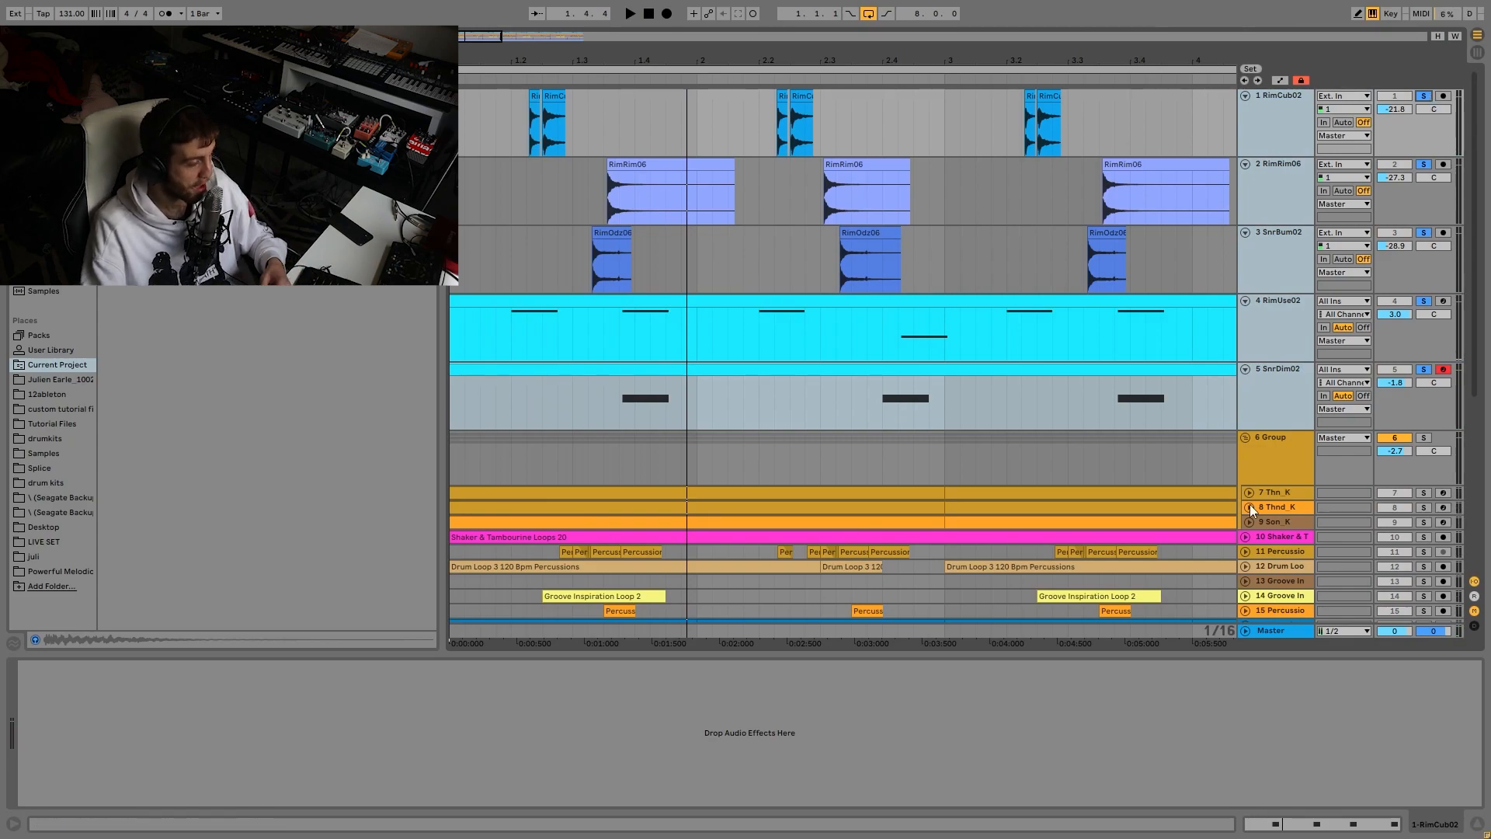
pyautogui.press('space')
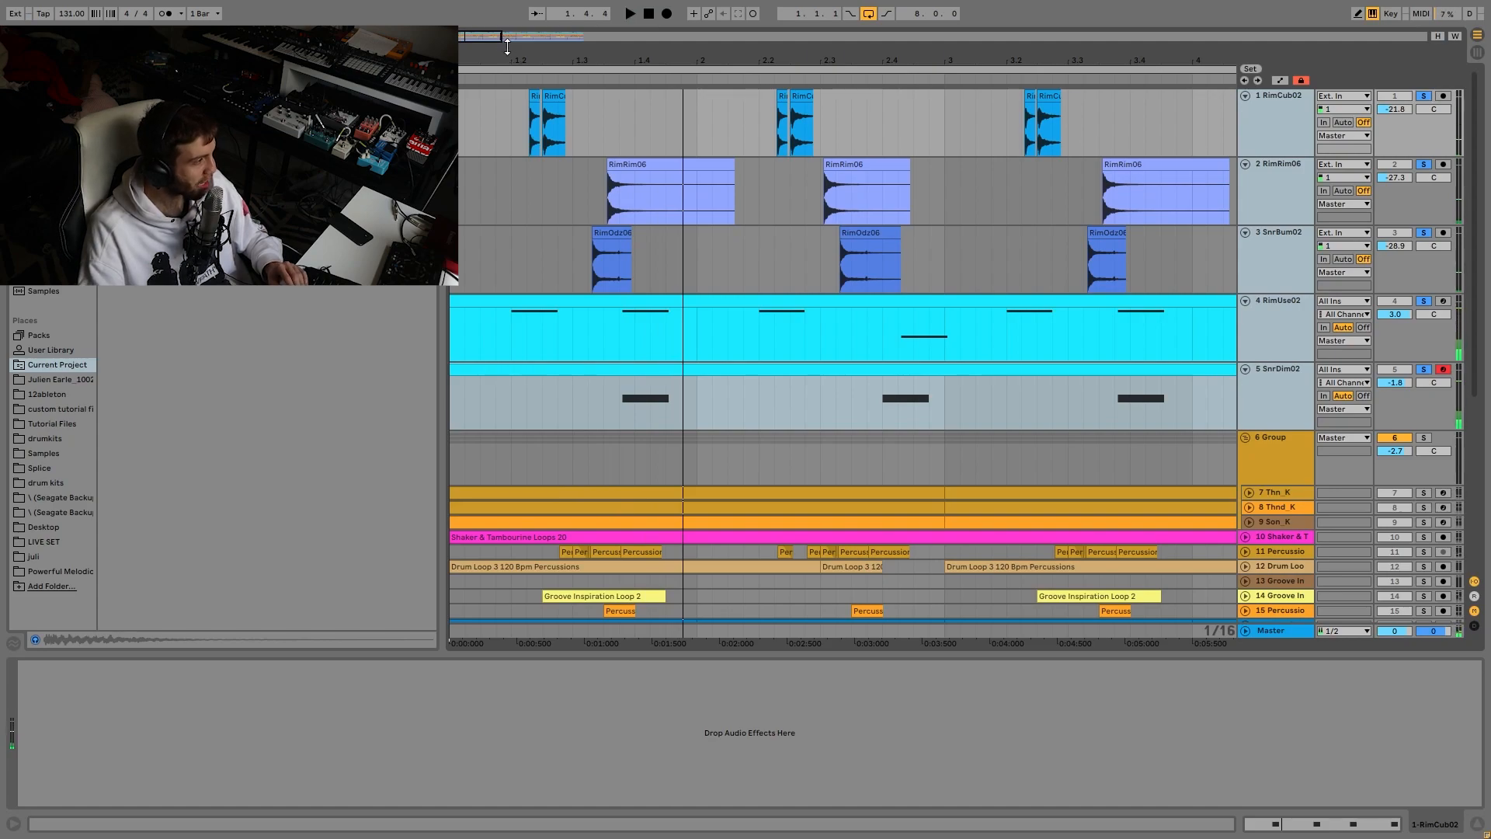
# Step: Place the insert mark at 1.3.1 on RimRim06 and repeatedly audition the five soloed layers from there
pyautogui.moveTo(522, 57); pyautogui.dragTo(505, 52)
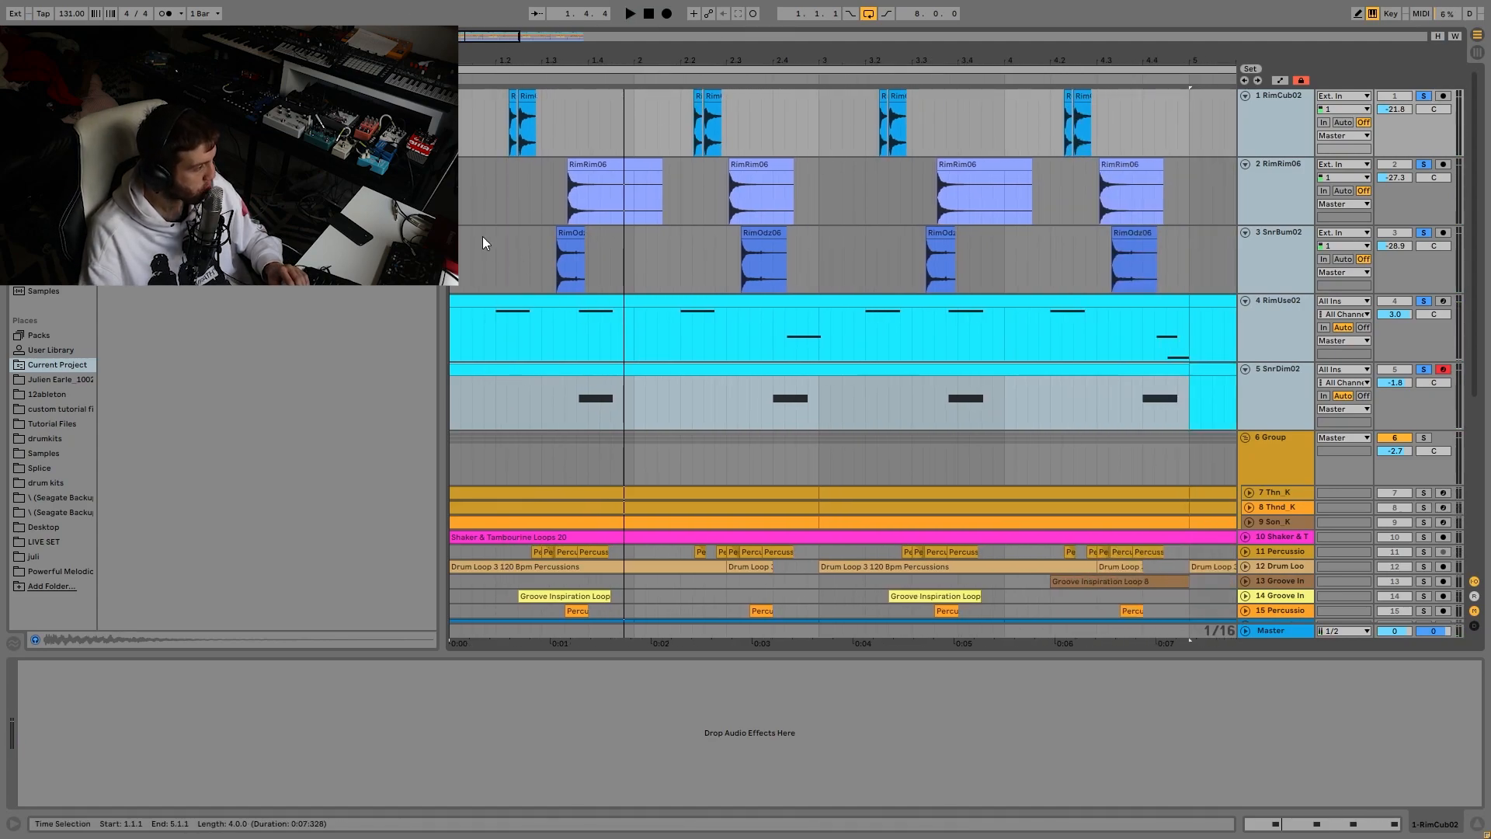
pyautogui.click(546, 216)
pyautogui.press('space')
pyautogui.press('space')
pyautogui.press('space')
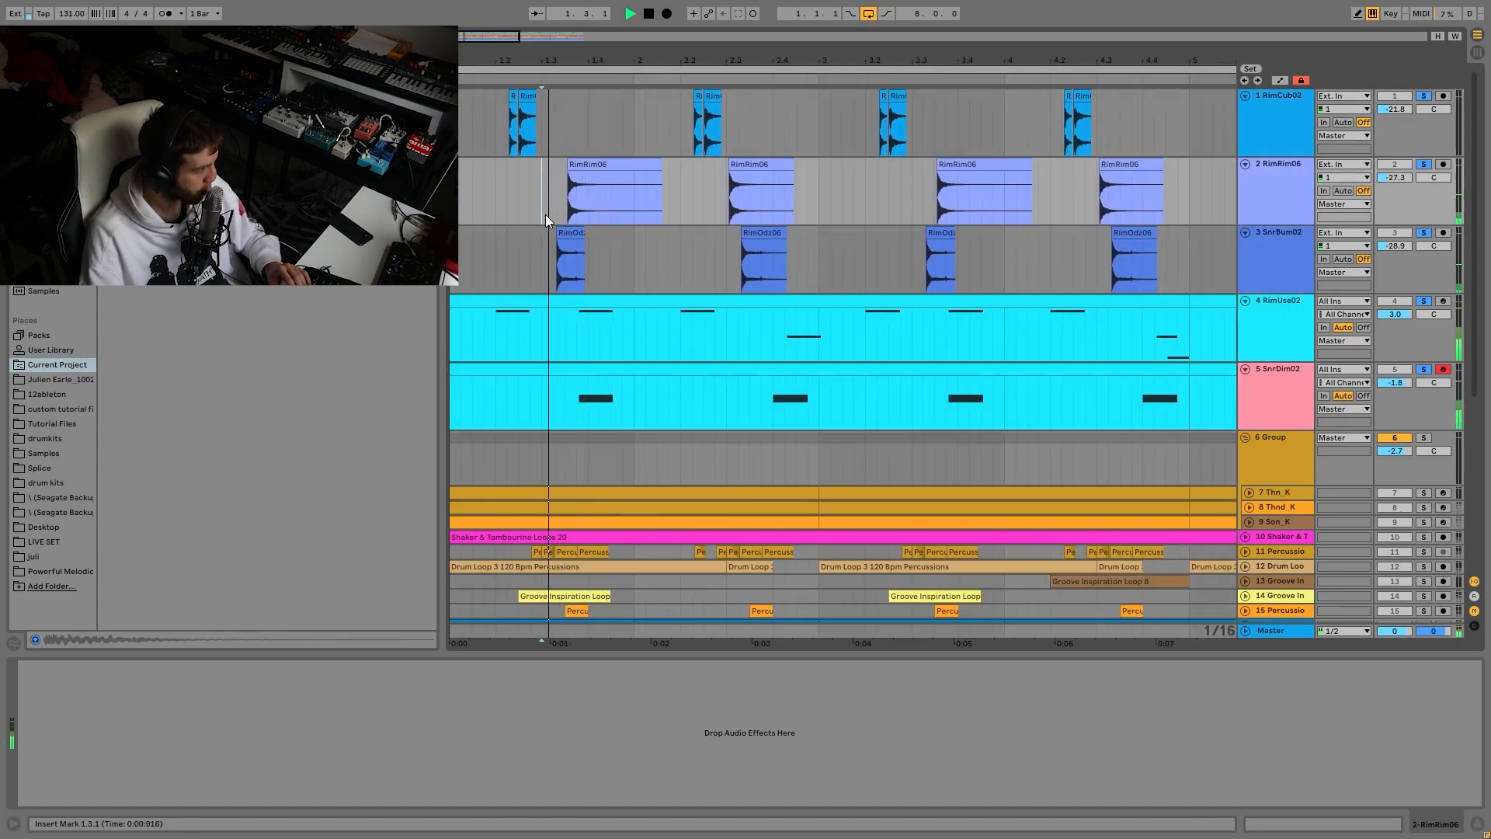
pyautogui.press('space')
pyautogui.press('space')
pyautogui.press('space')
# Step: Select the first SnrDim02 clip from 1.1.1 to 5.1.1 and play the five soloed layers from its start
pyautogui.click(1265, 393)
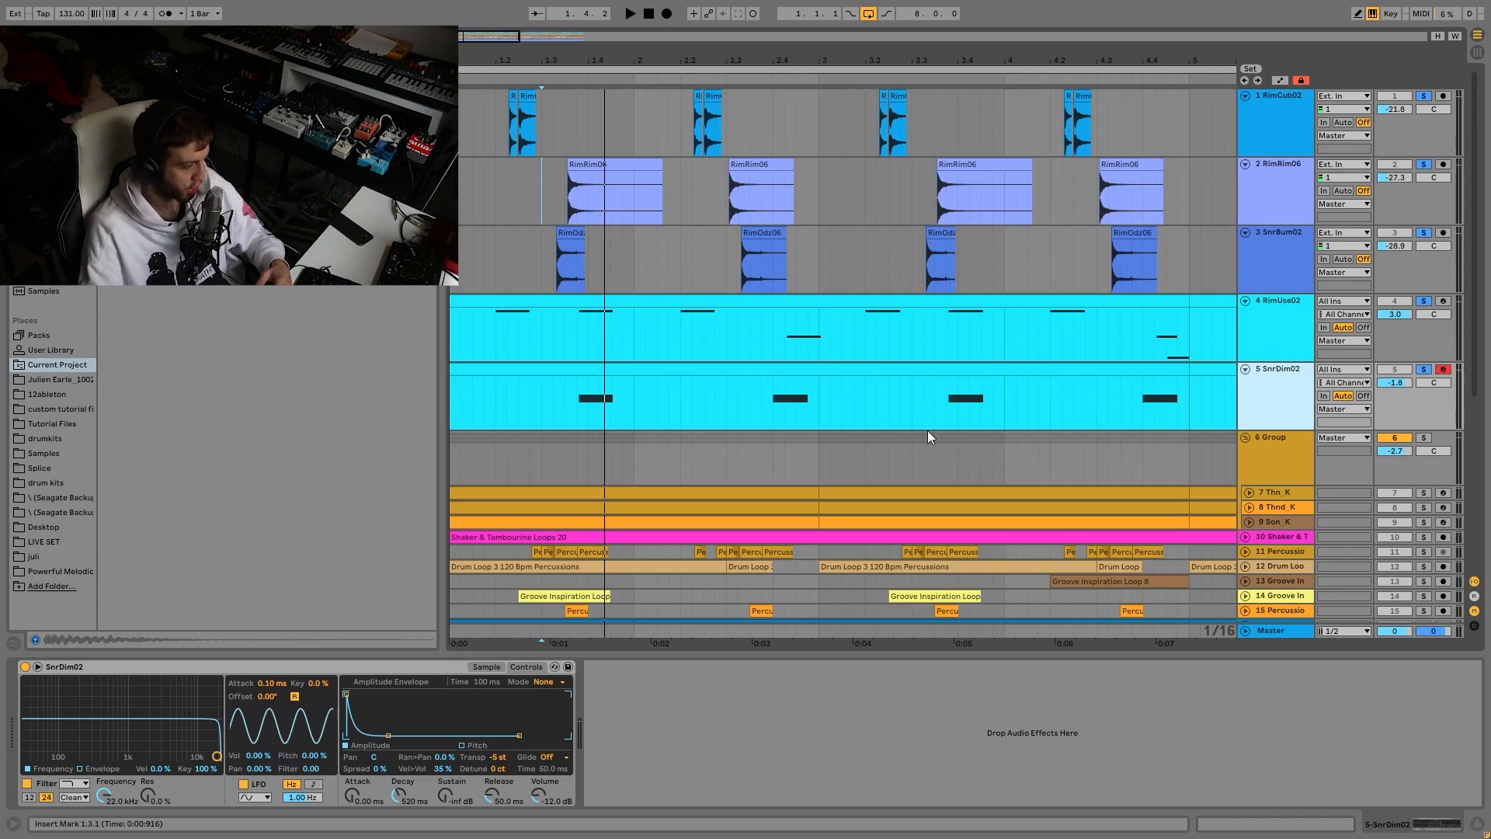
pyautogui.click(583, 373)
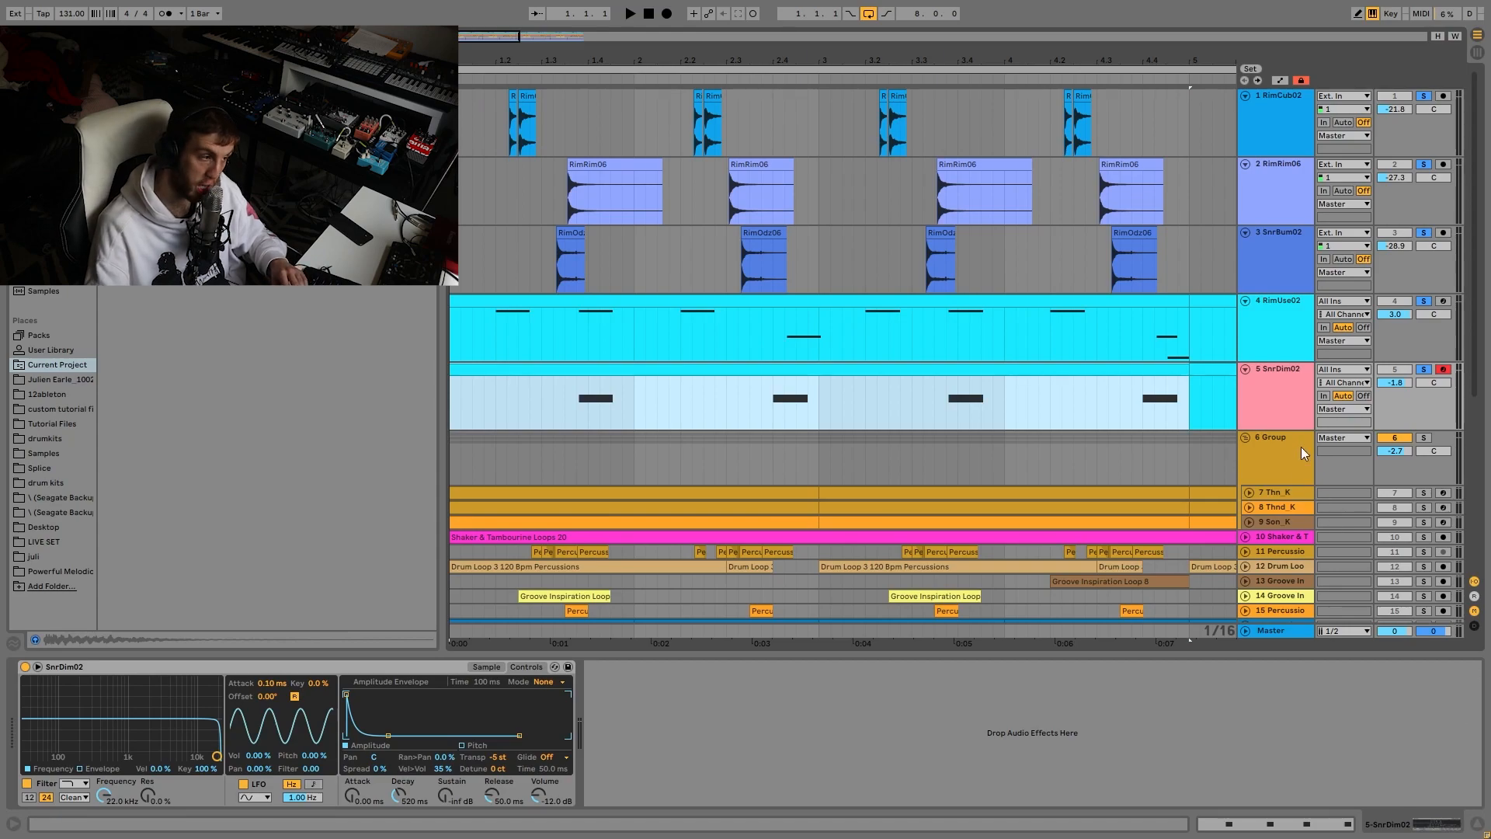
pyautogui.press('space')
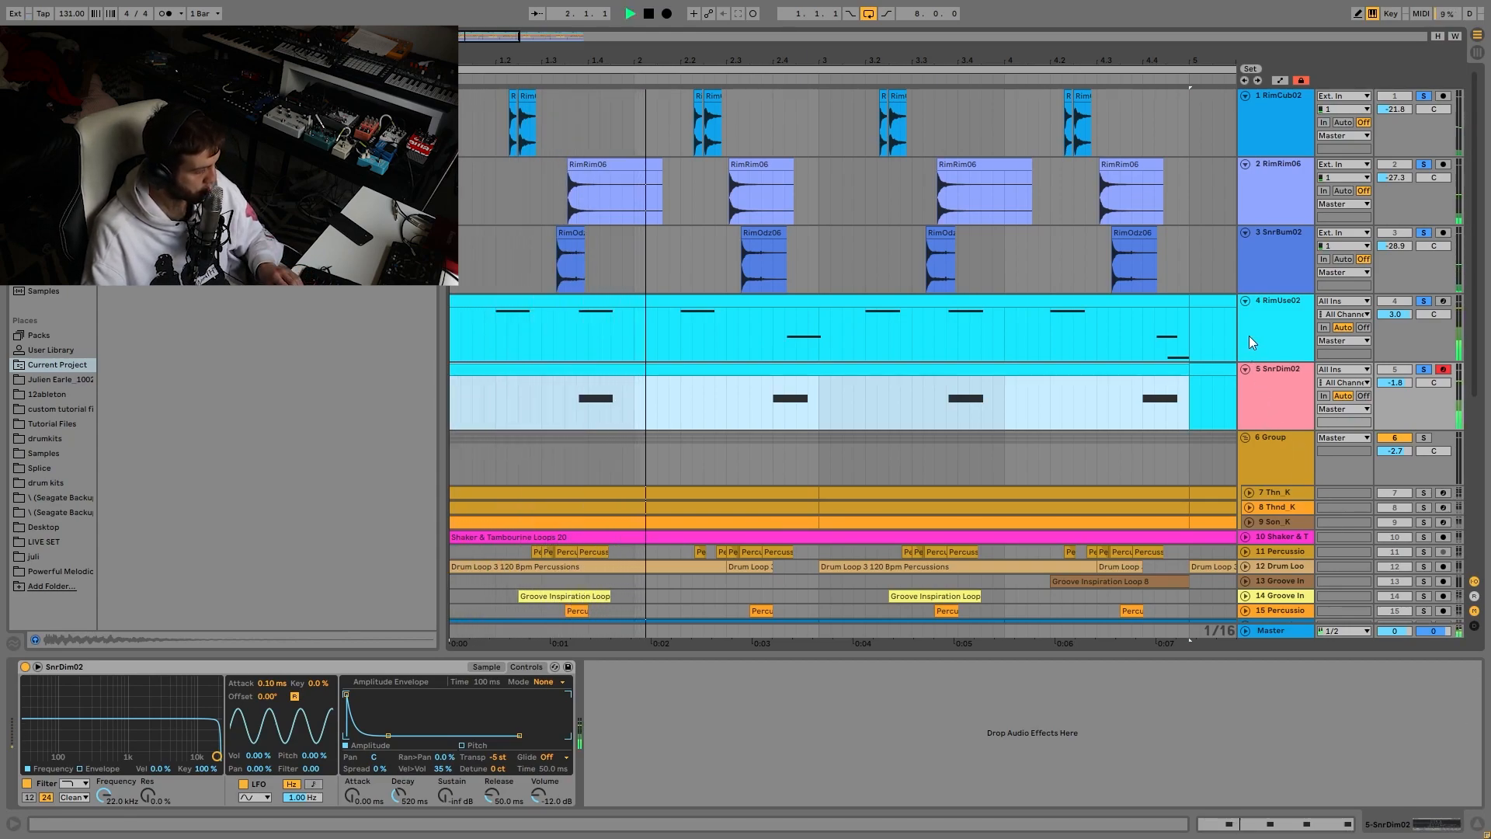
pyautogui.scroll(-4, 757, 280)
pyautogui.press('space')
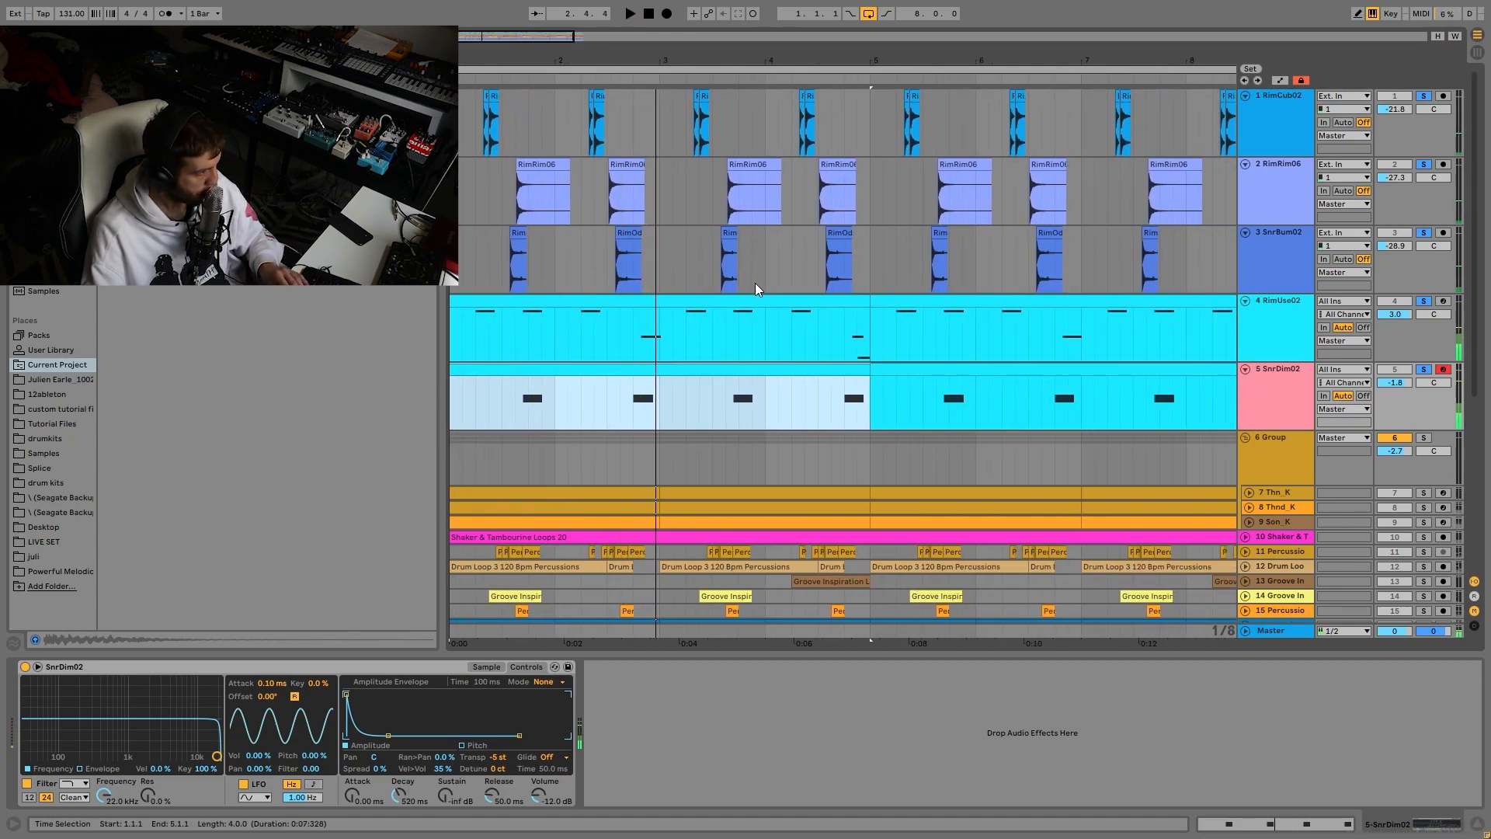
pyautogui.press('space')
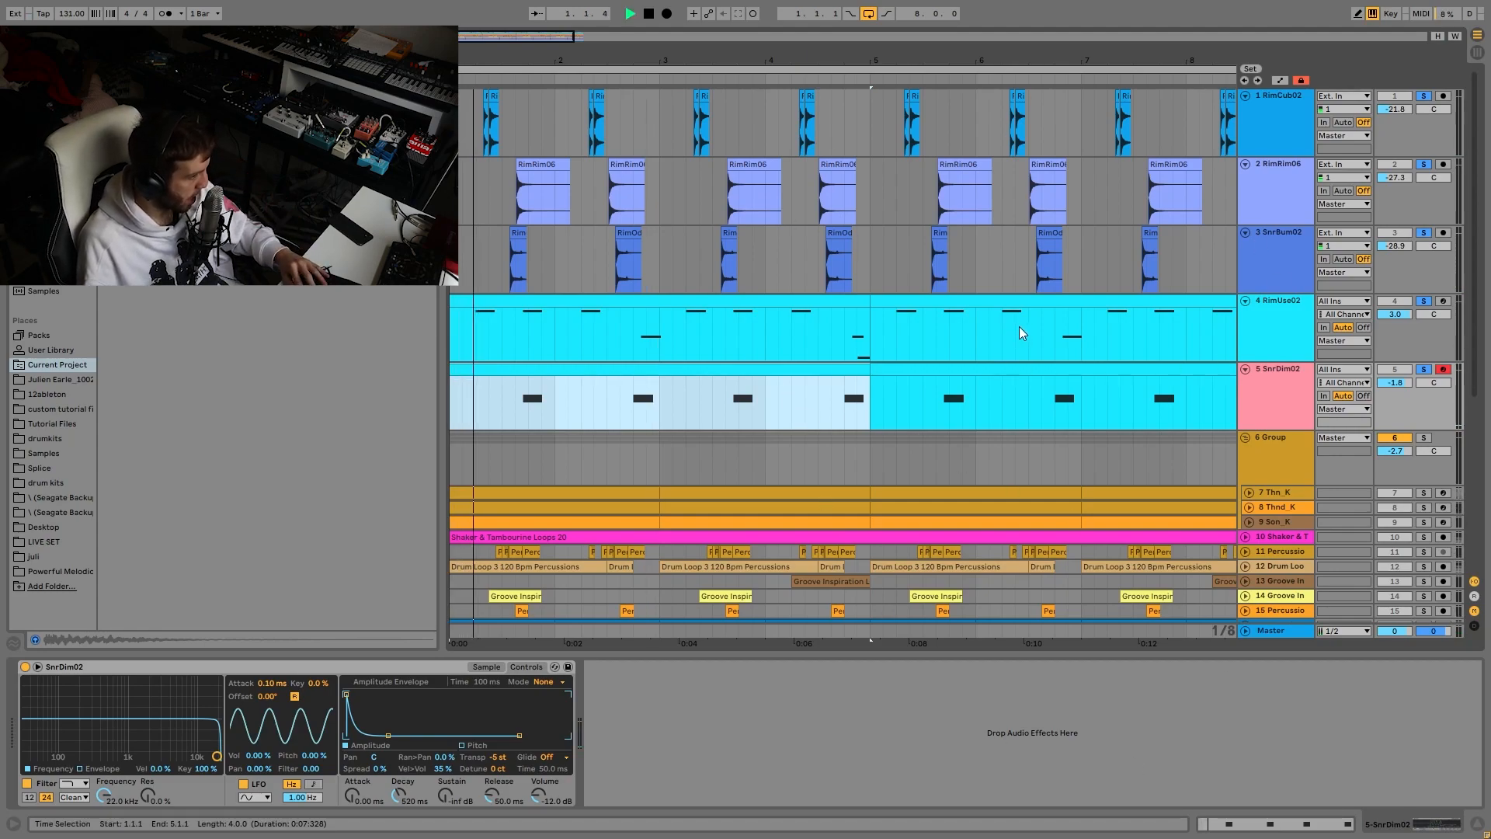
pyautogui.press('space')
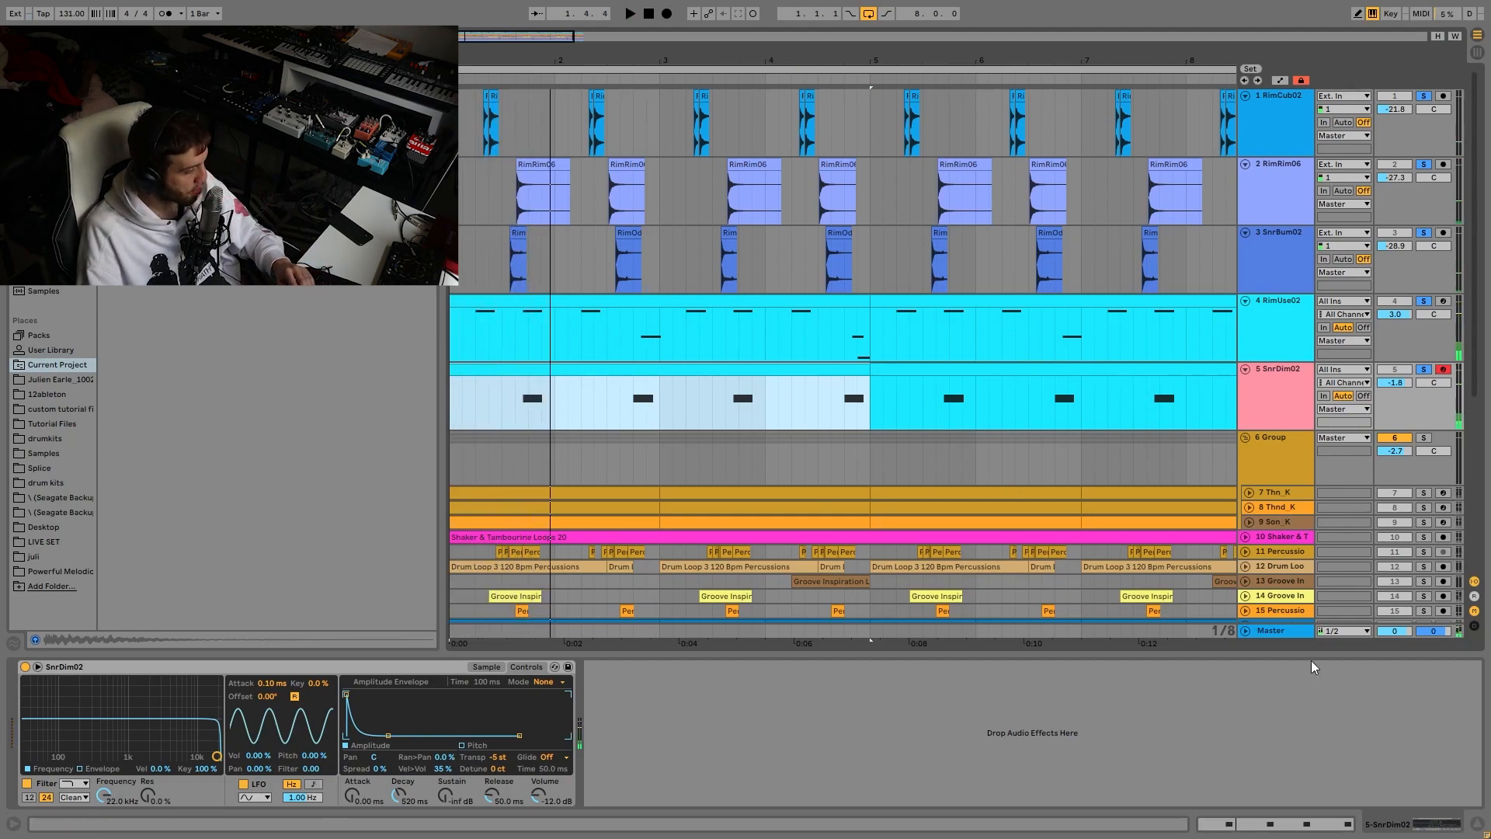
# Step: Add the kick tracks in 6 Group to the soloed rim and snare layers and play them together
pyautogui.scroll(-3, 1433, 449)
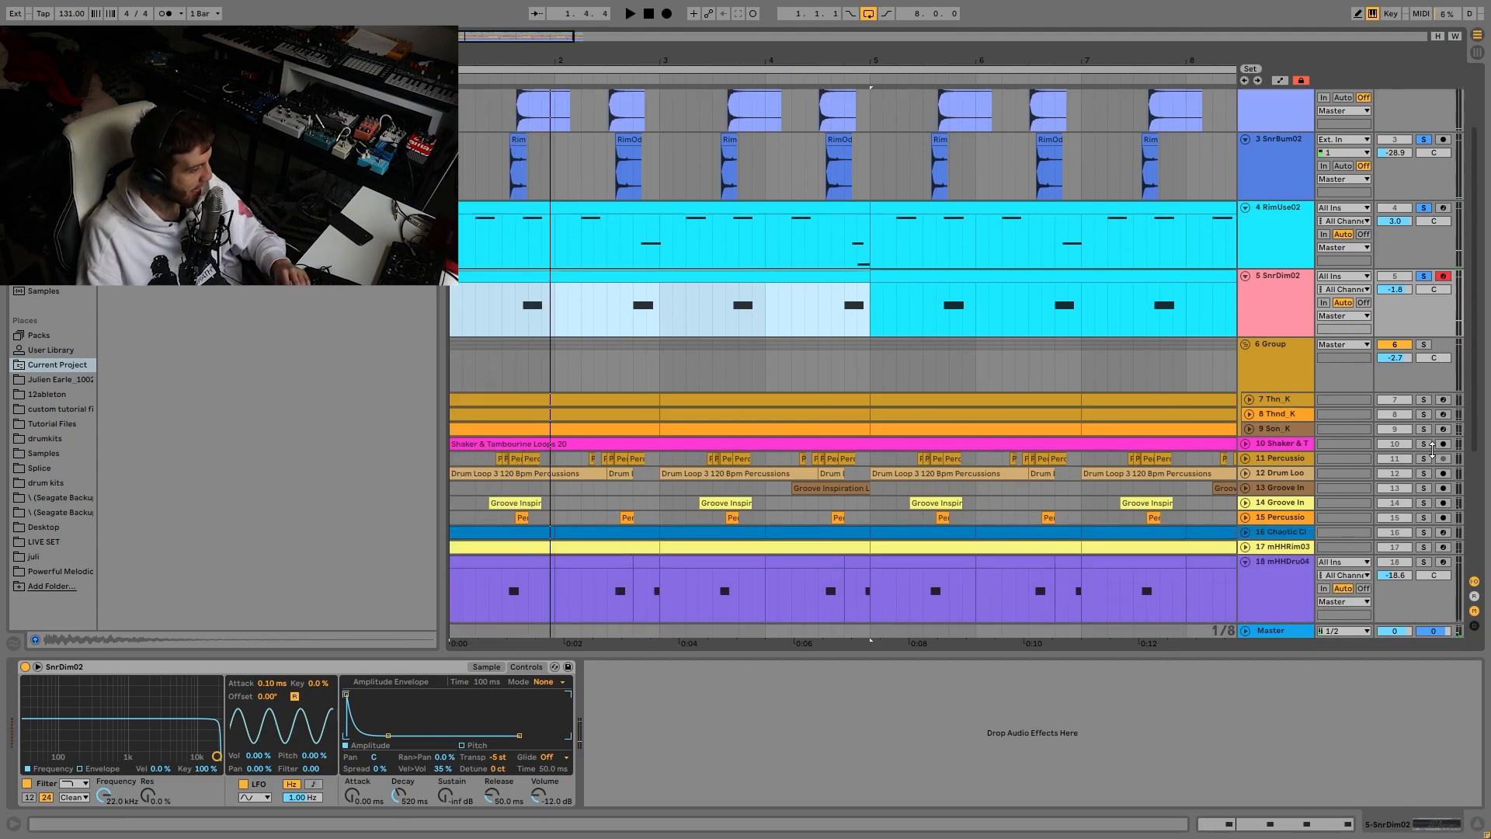
pyautogui.click(1428, 344)
pyautogui.press('space')
pyautogui.scroll(-3, 1441, 383)
pyautogui.press('space')
# Step: Add percussion track 11 and 19 Group to the solo and audition them with the kicks and snares
pyautogui.click(1424, 365)
pyautogui.press('space')
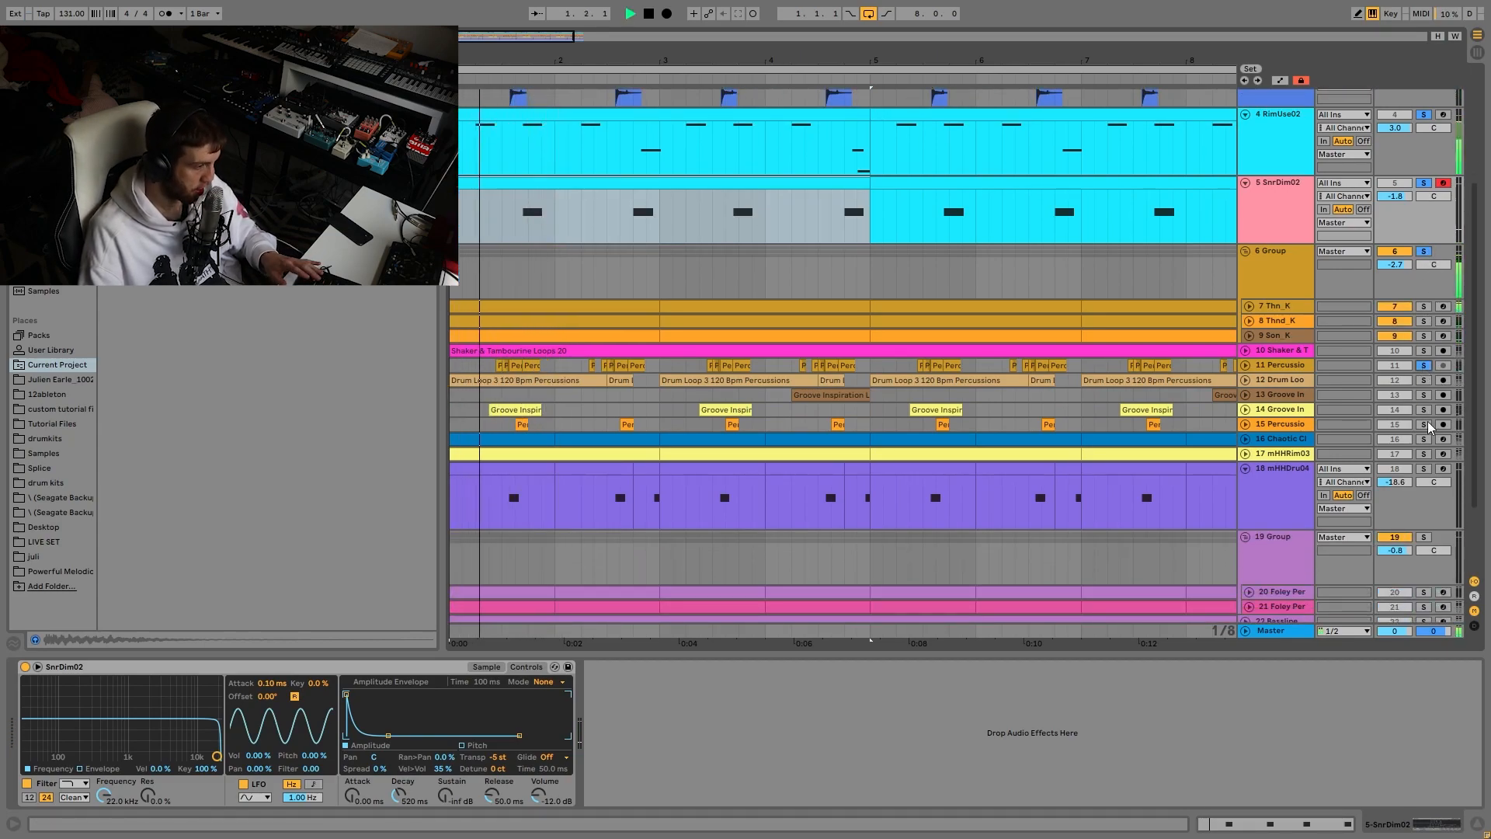
pyautogui.scroll(-2, 1432, 479)
pyautogui.click(1426, 476)
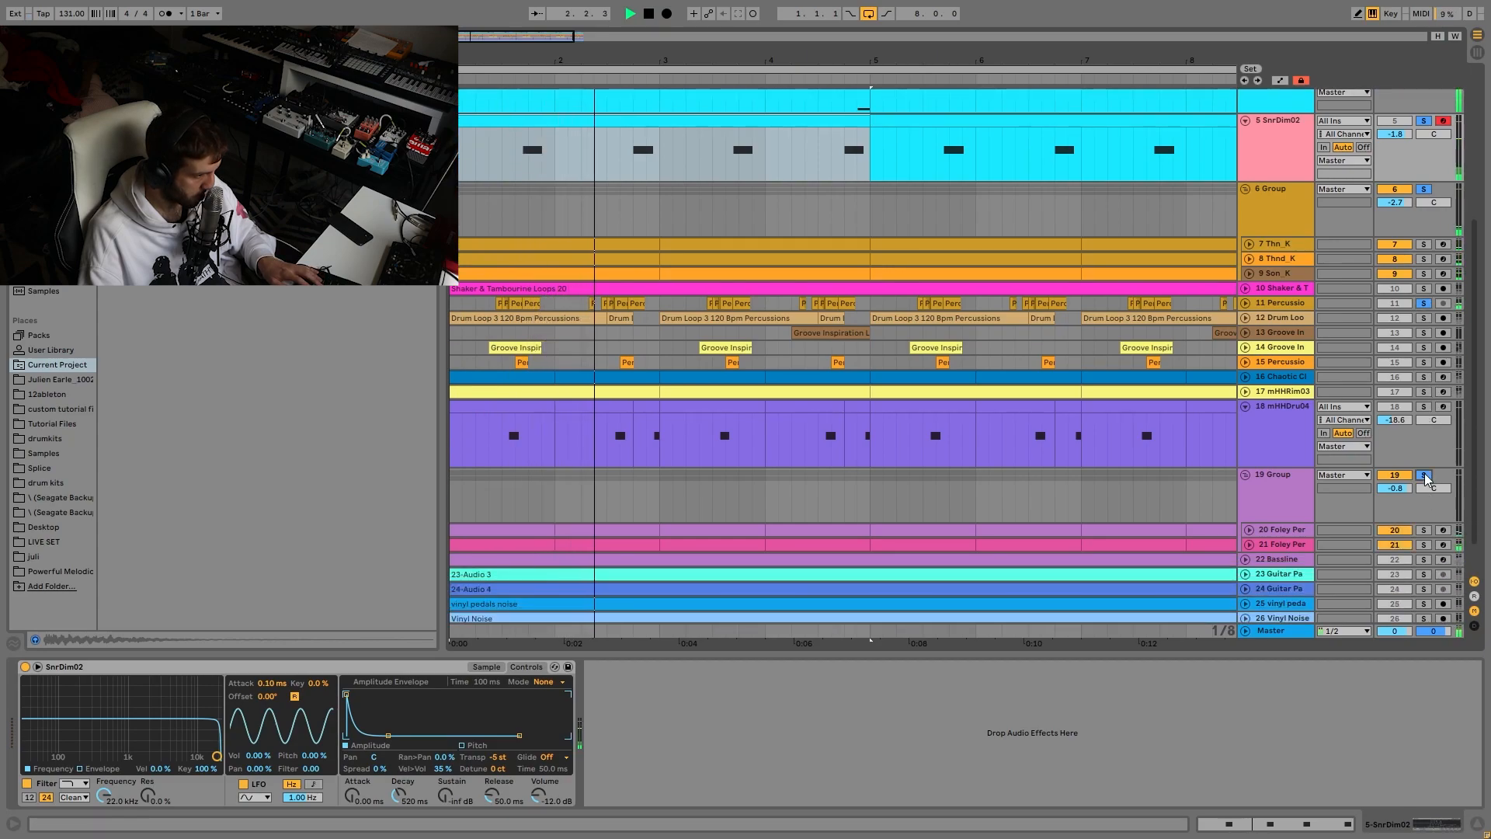
pyautogui.press('space')
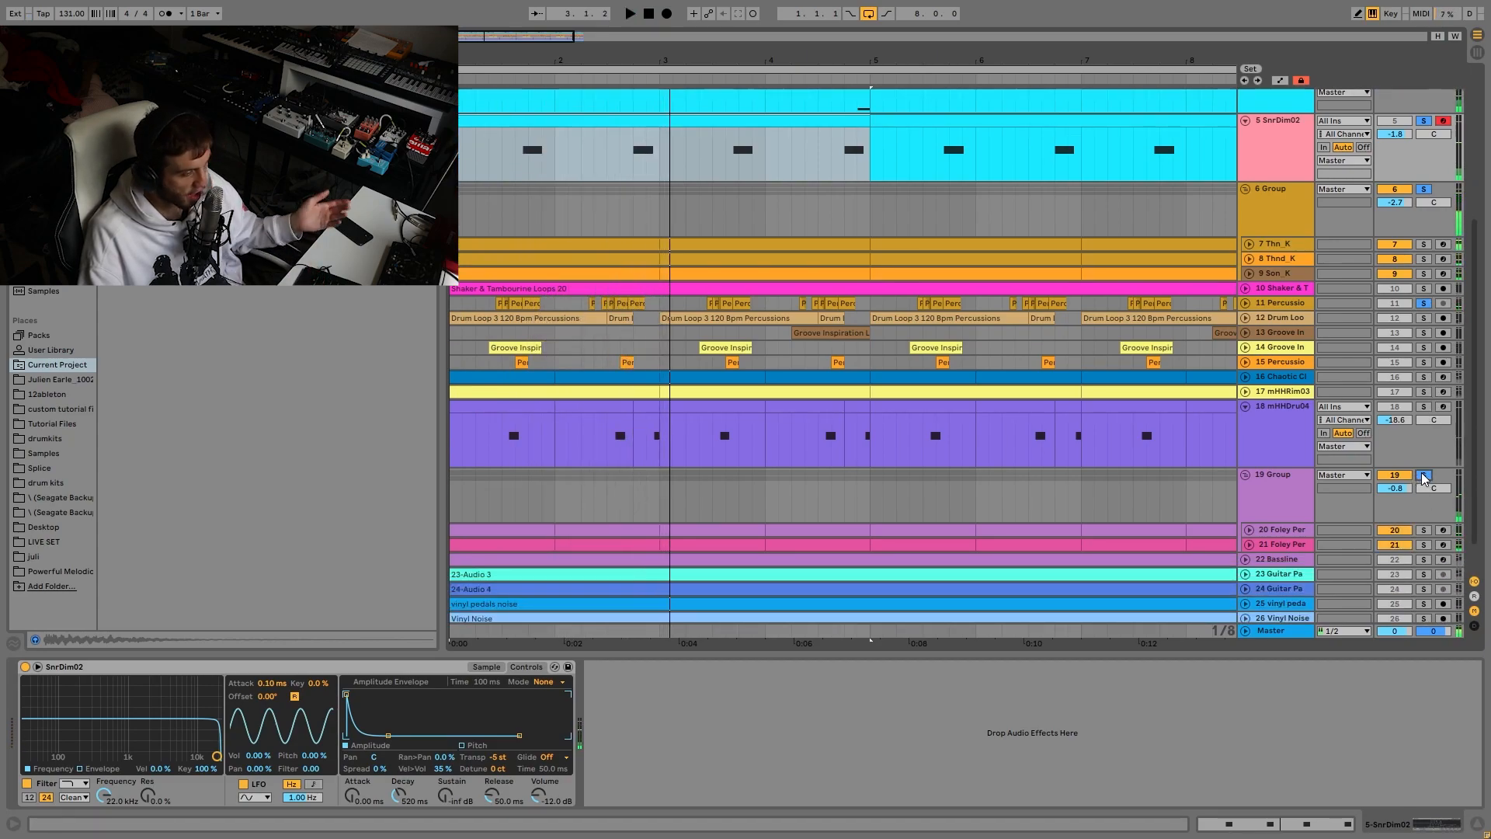
# Step: Clear the existing solos, solo only 6 Group and play the kicks from 1.1.1
pyautogui.scroll(3, 1266, 336)
pyautogui.scroll(5, 1266, 334)
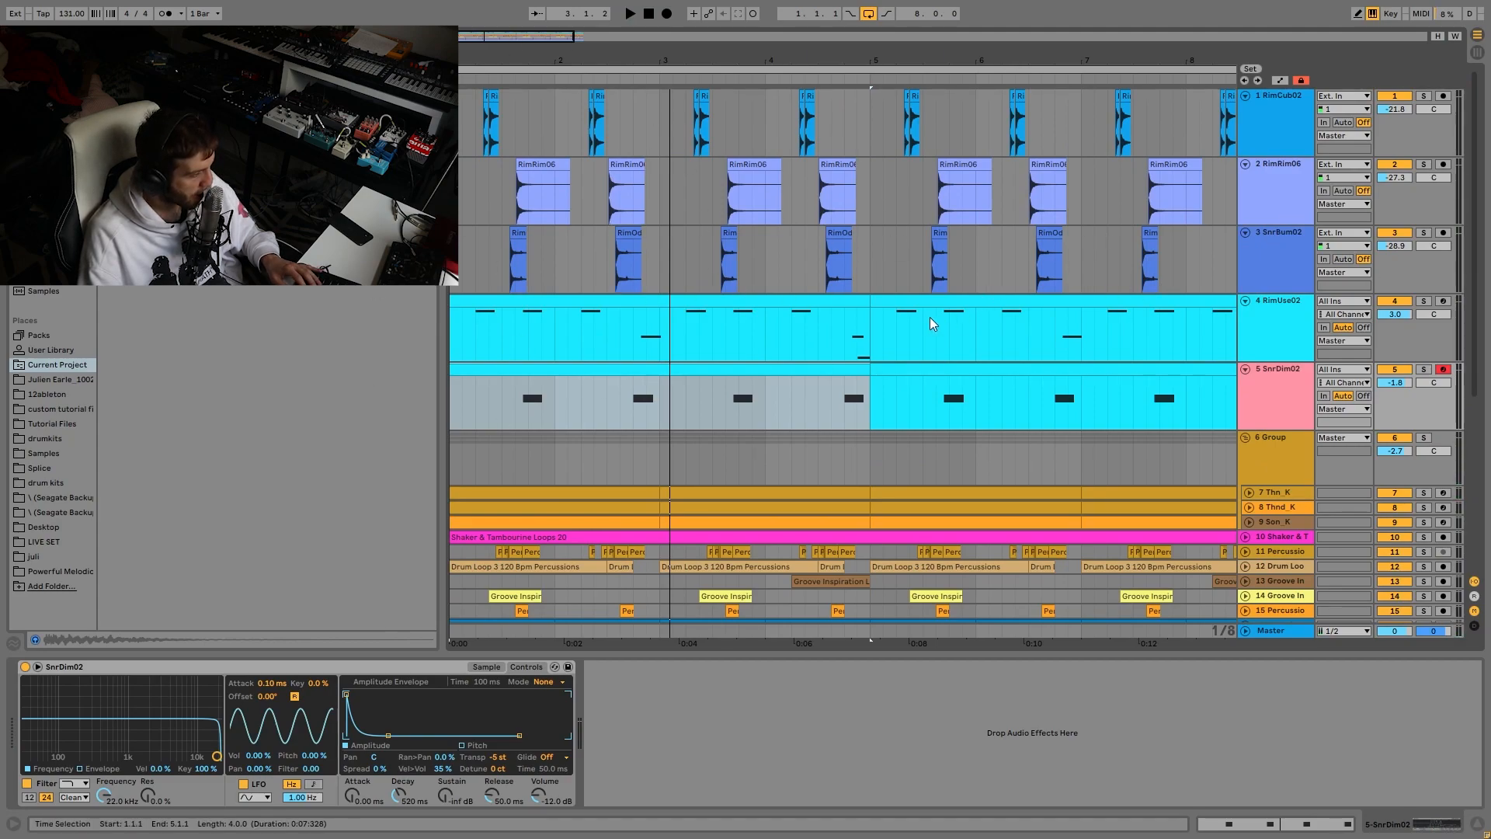
pyautogui.scroll(-4, 927, 318)
pyautogui.scroll(4, 922, 272)
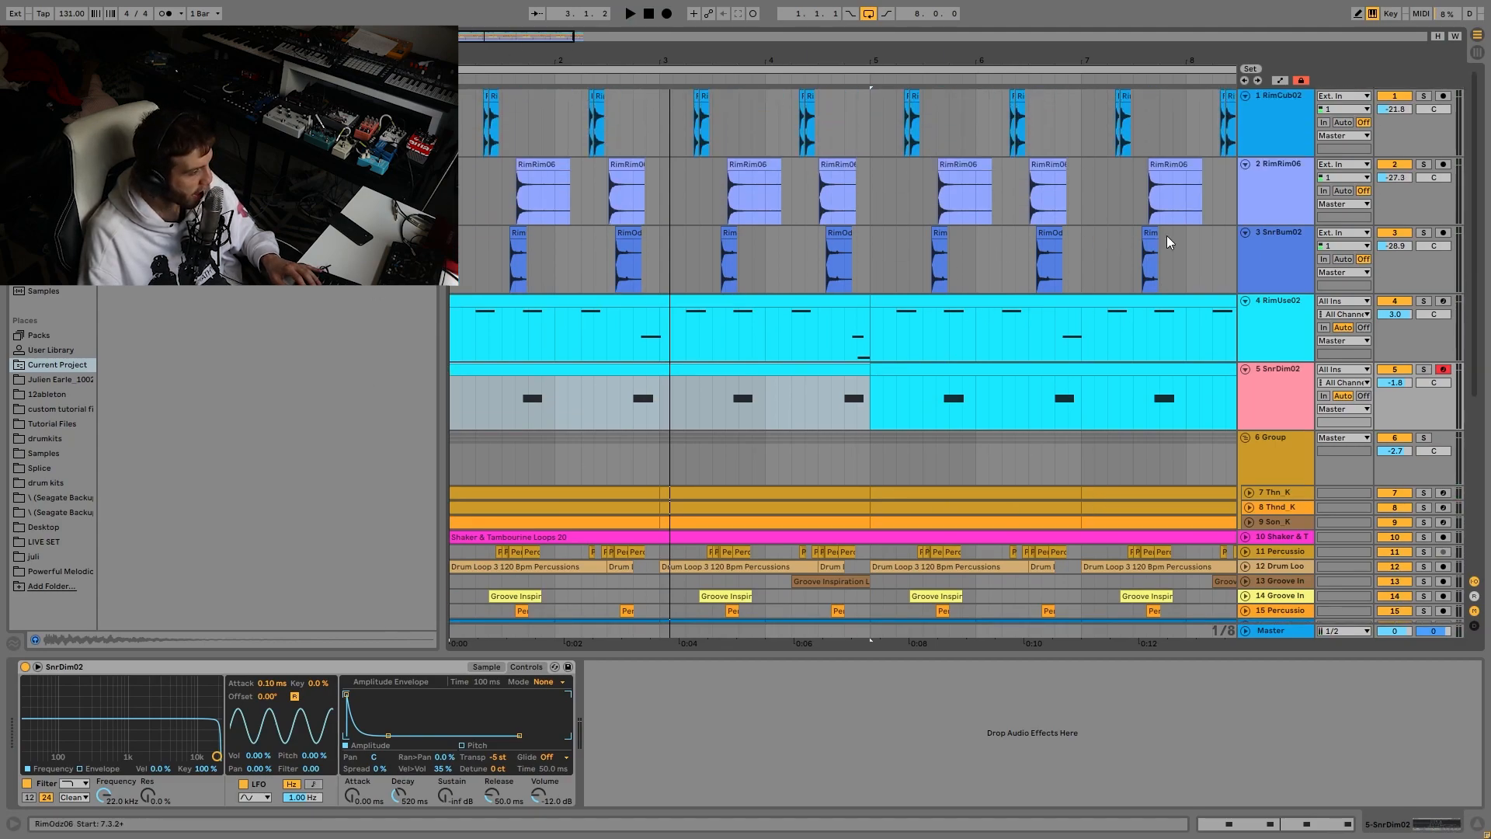
pyautogui.click(1293, 438)
pyautogui.click(1425, 439)
pyautogui.press('space')
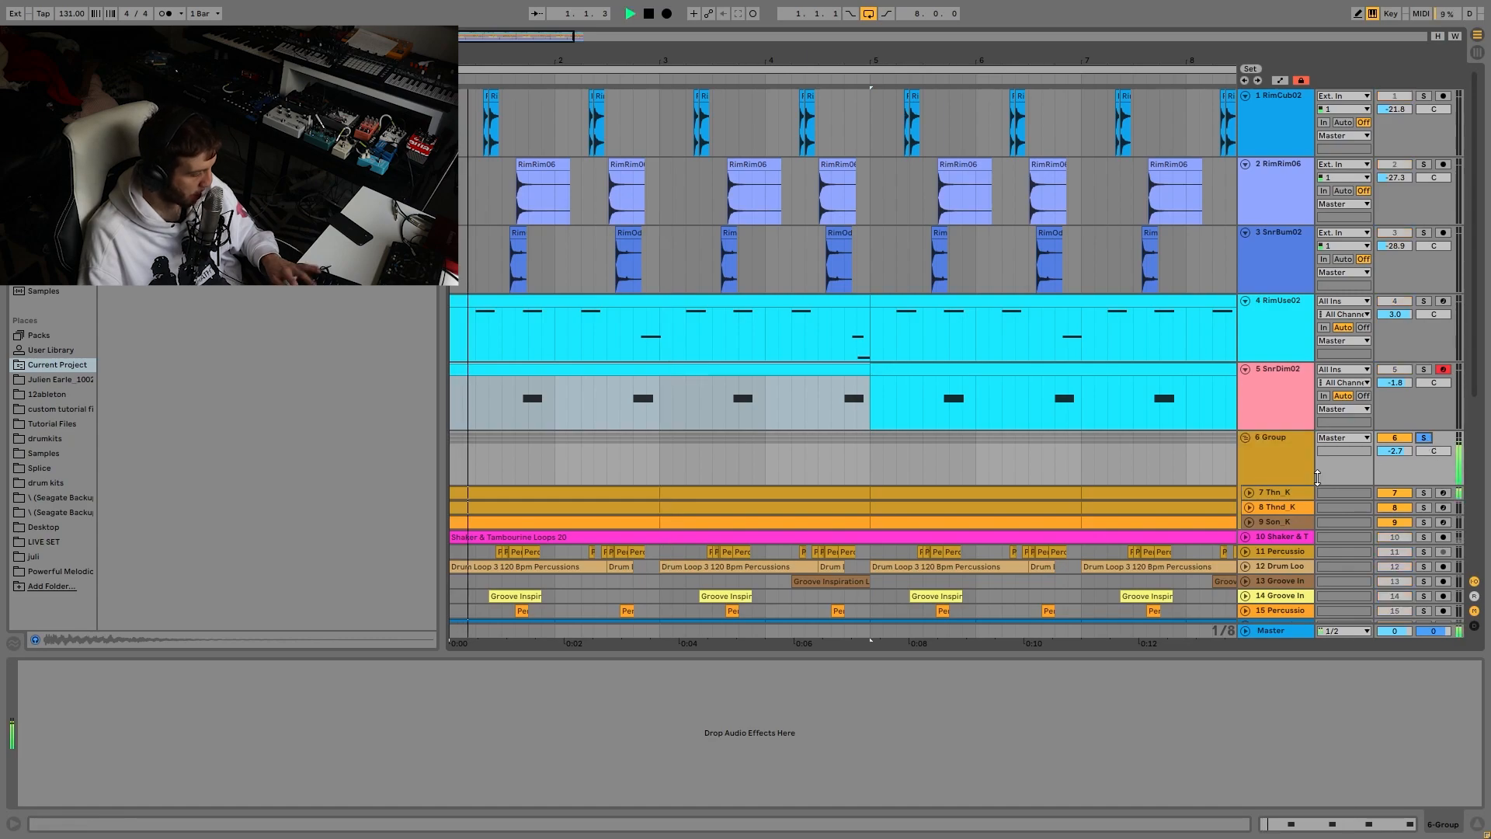
# Step: Unfold the Thn_K, Thnd_K and Son_K tracks and replay the soloed kick group from 1.1.1
pyautogui.click(1248, 506)
pyautogui.scroll(-1, 1248, 513)
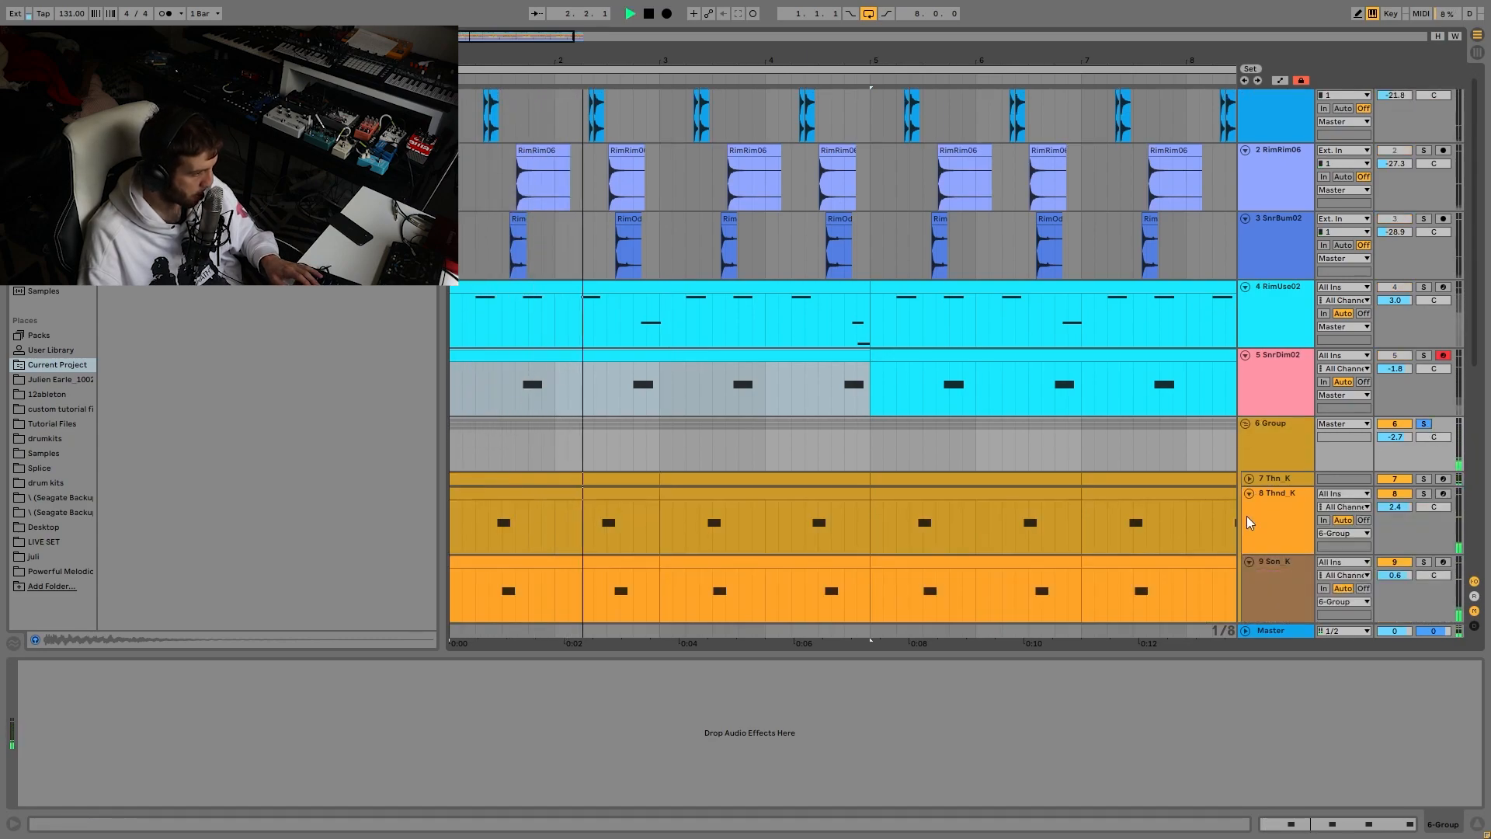
pyautogui.click(1249, 479)
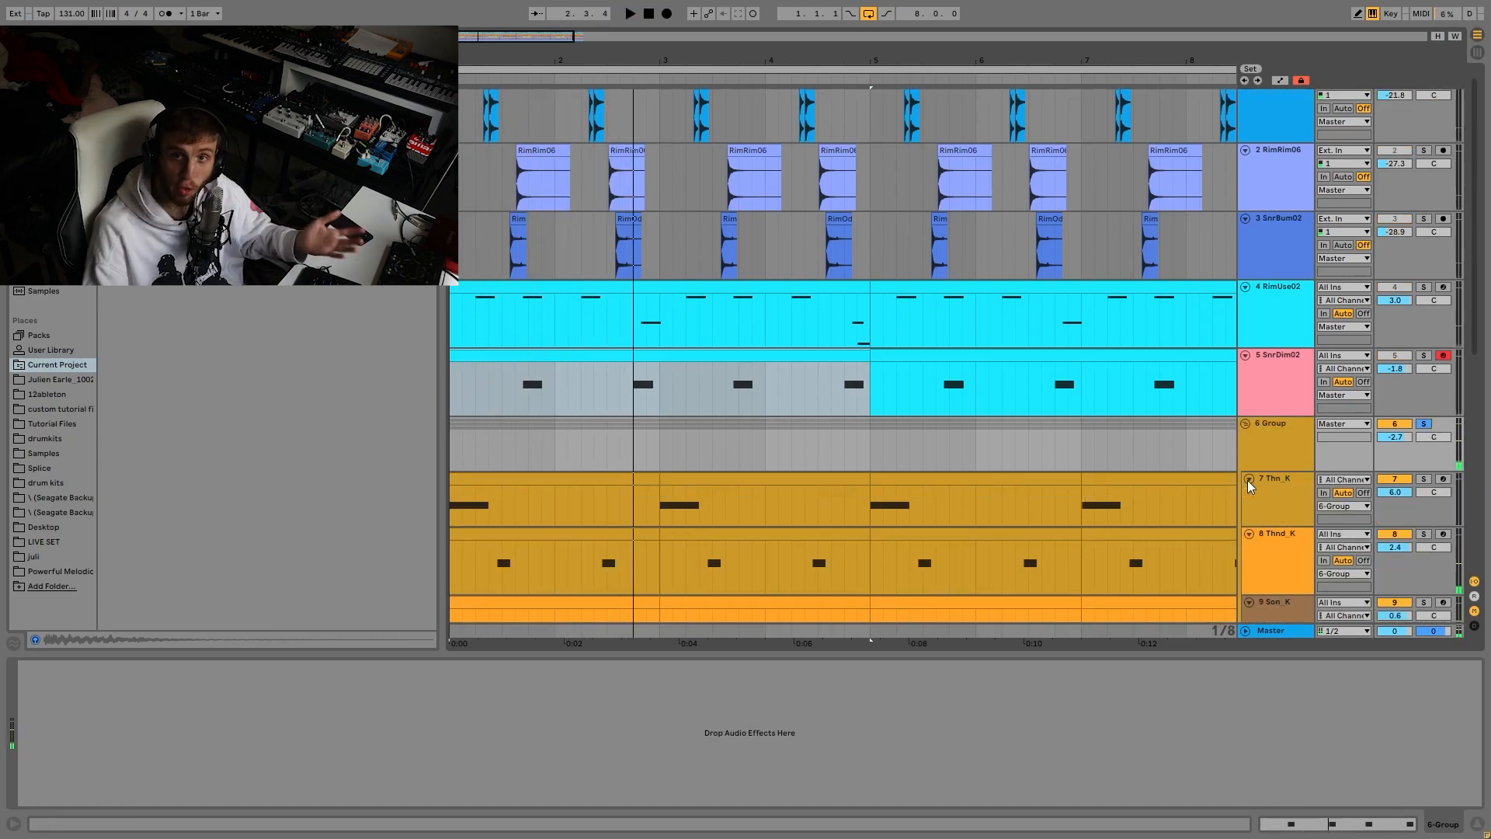
pyautogui.press('space')
pyautogui.scroll(-4, 1287, 462)
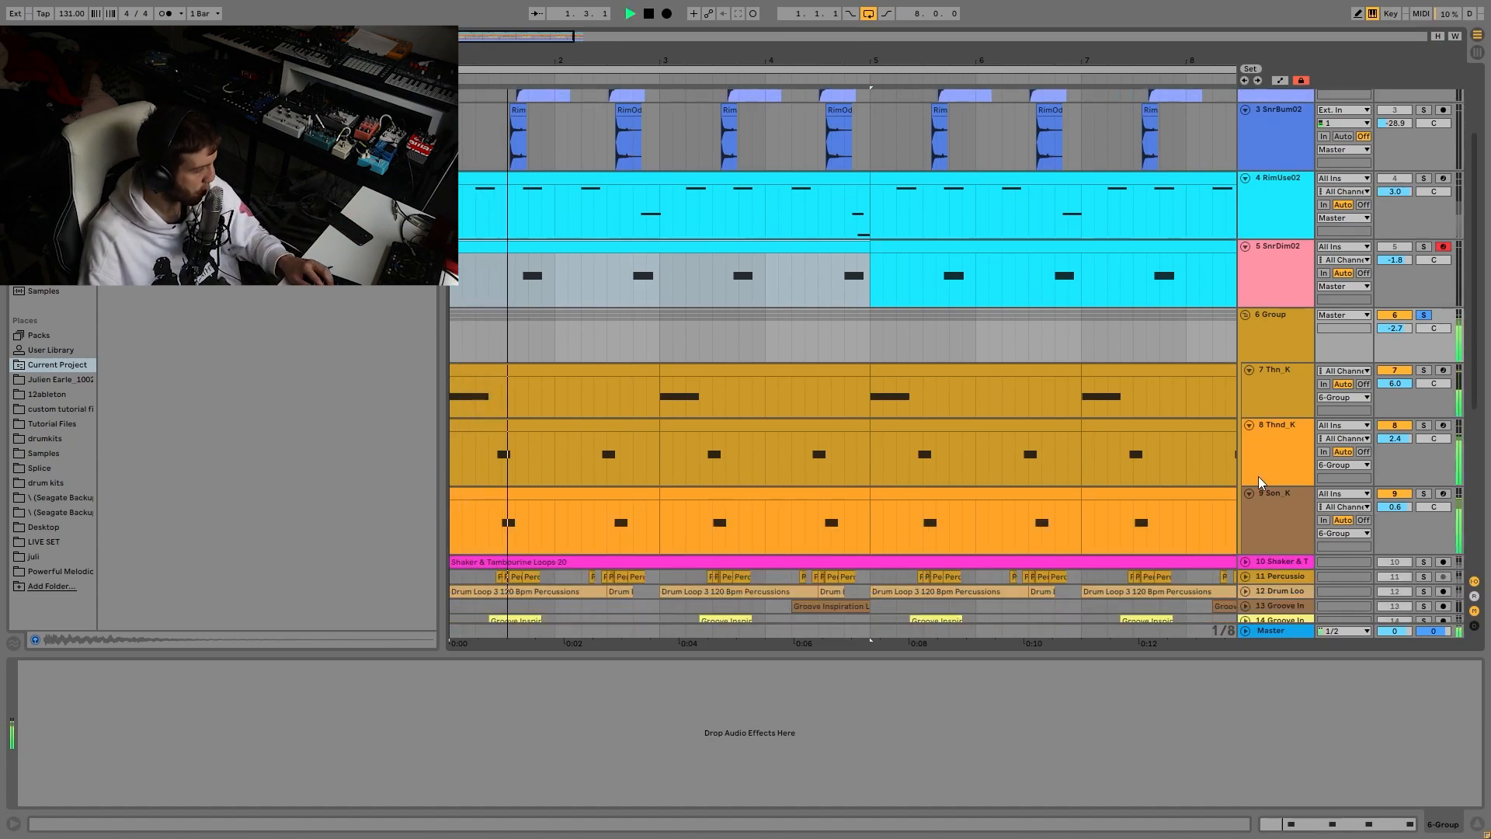
pyautogui.scroll(-1, 1287, 462)
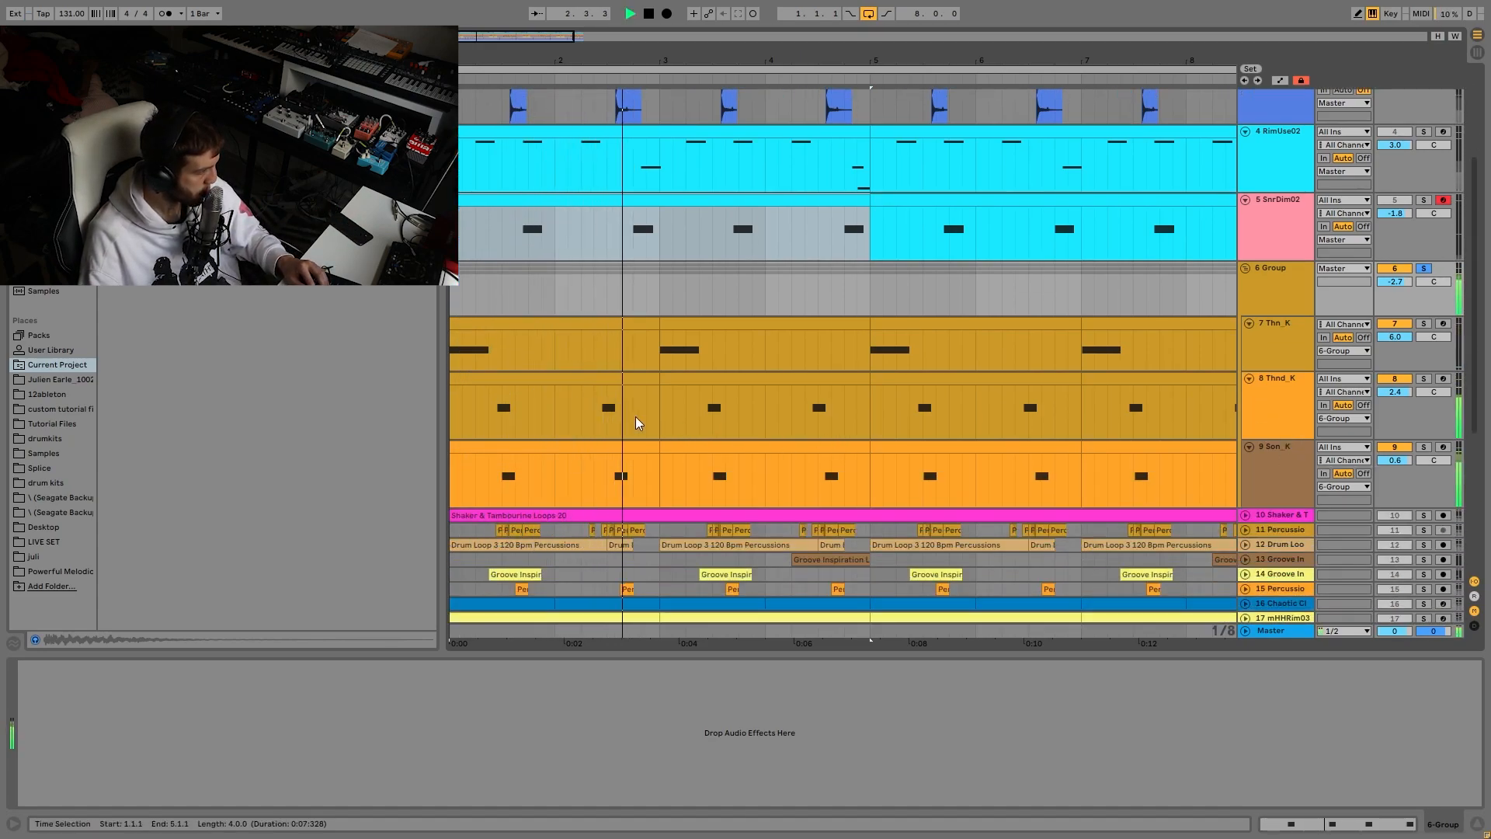
# Step: Select the first Thn_K clip, audition its kick from 1.1.1 and show the devices on Thnd_K
pyautogui.click(549, 328)
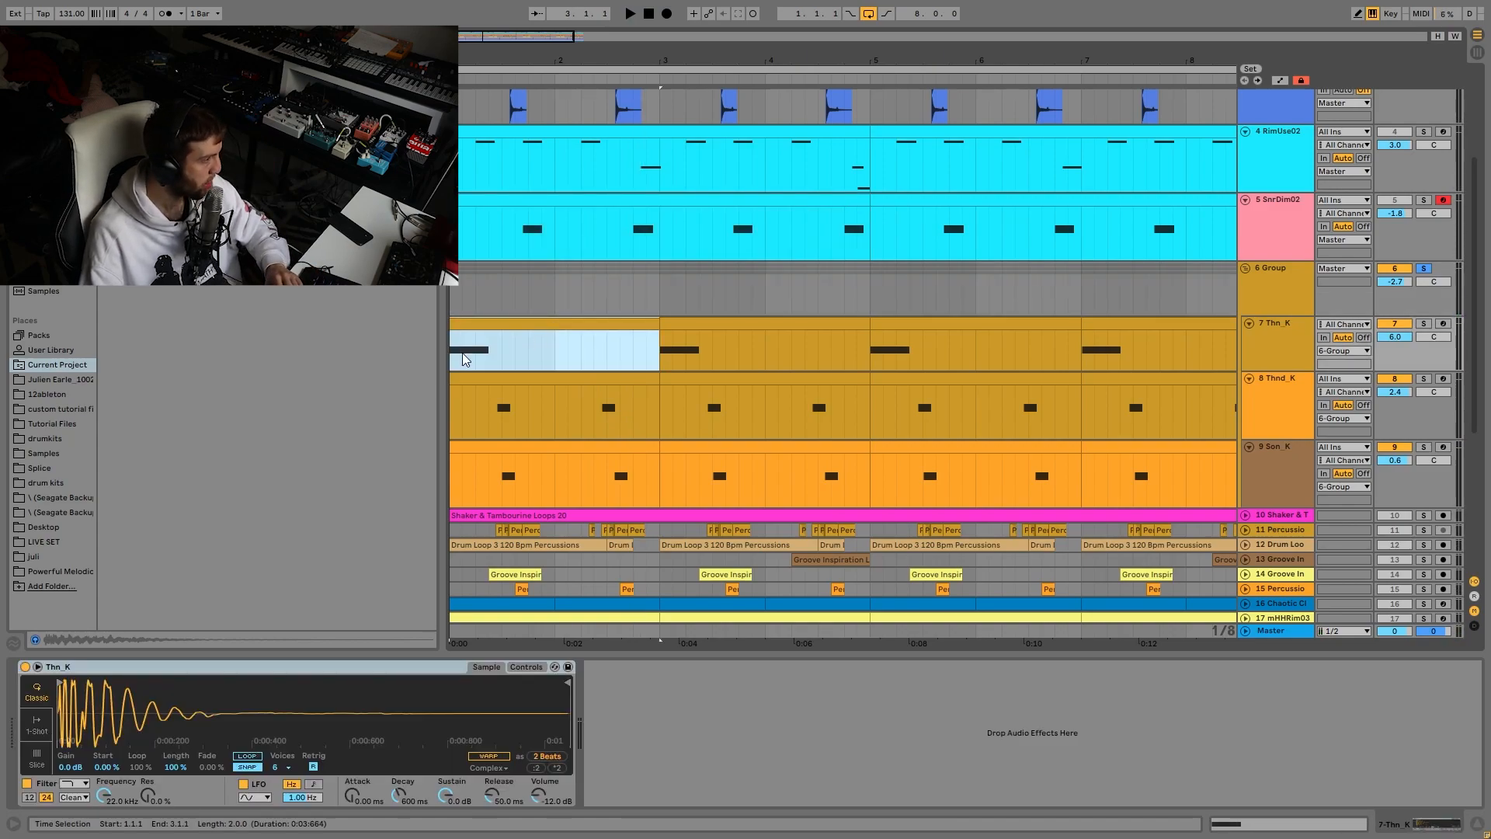
pyautogui.press('space')
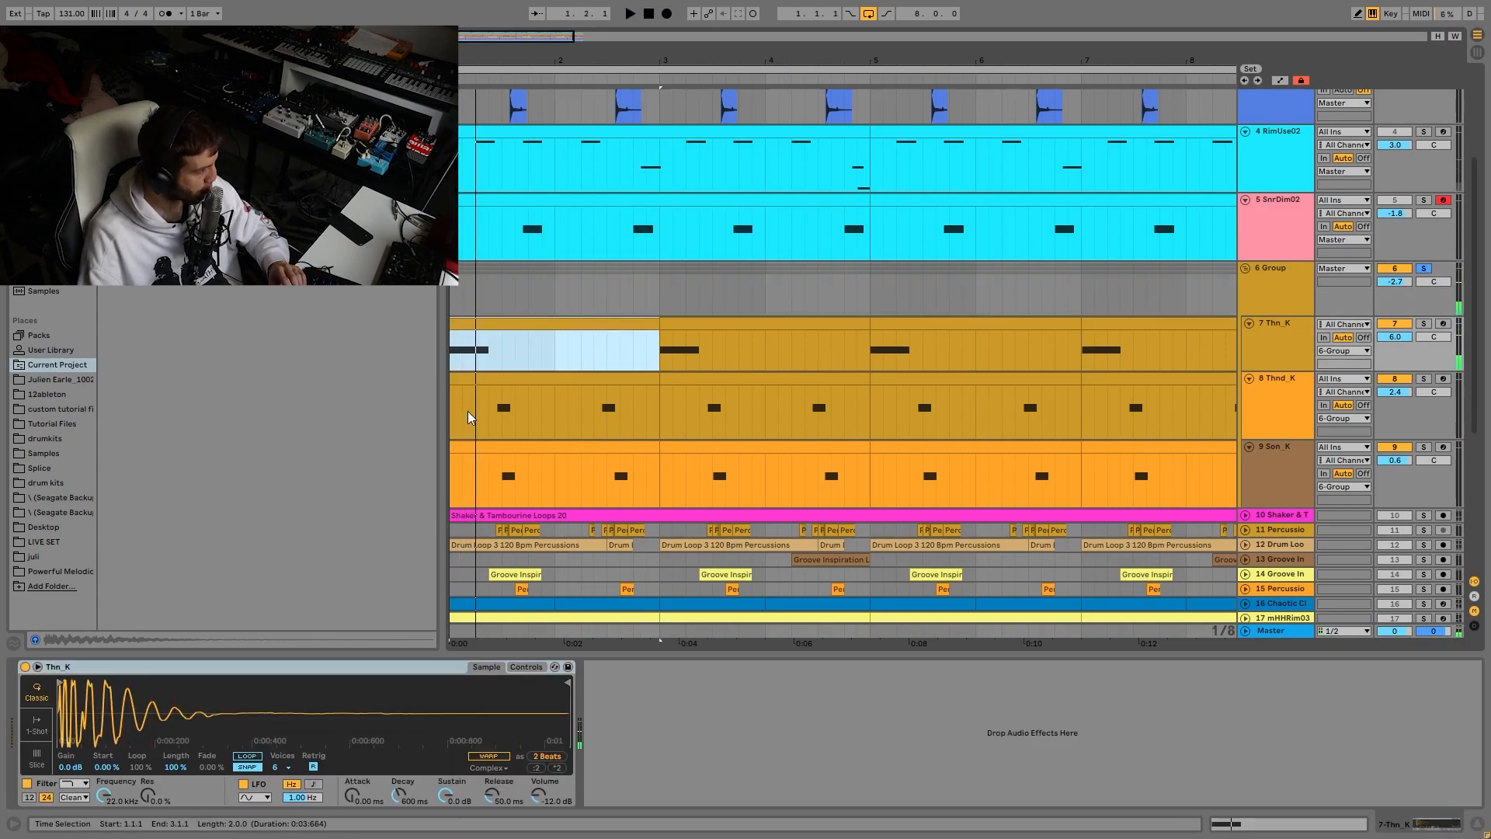
pyautogui.click(1287, 415)
pyautogui.press('space')
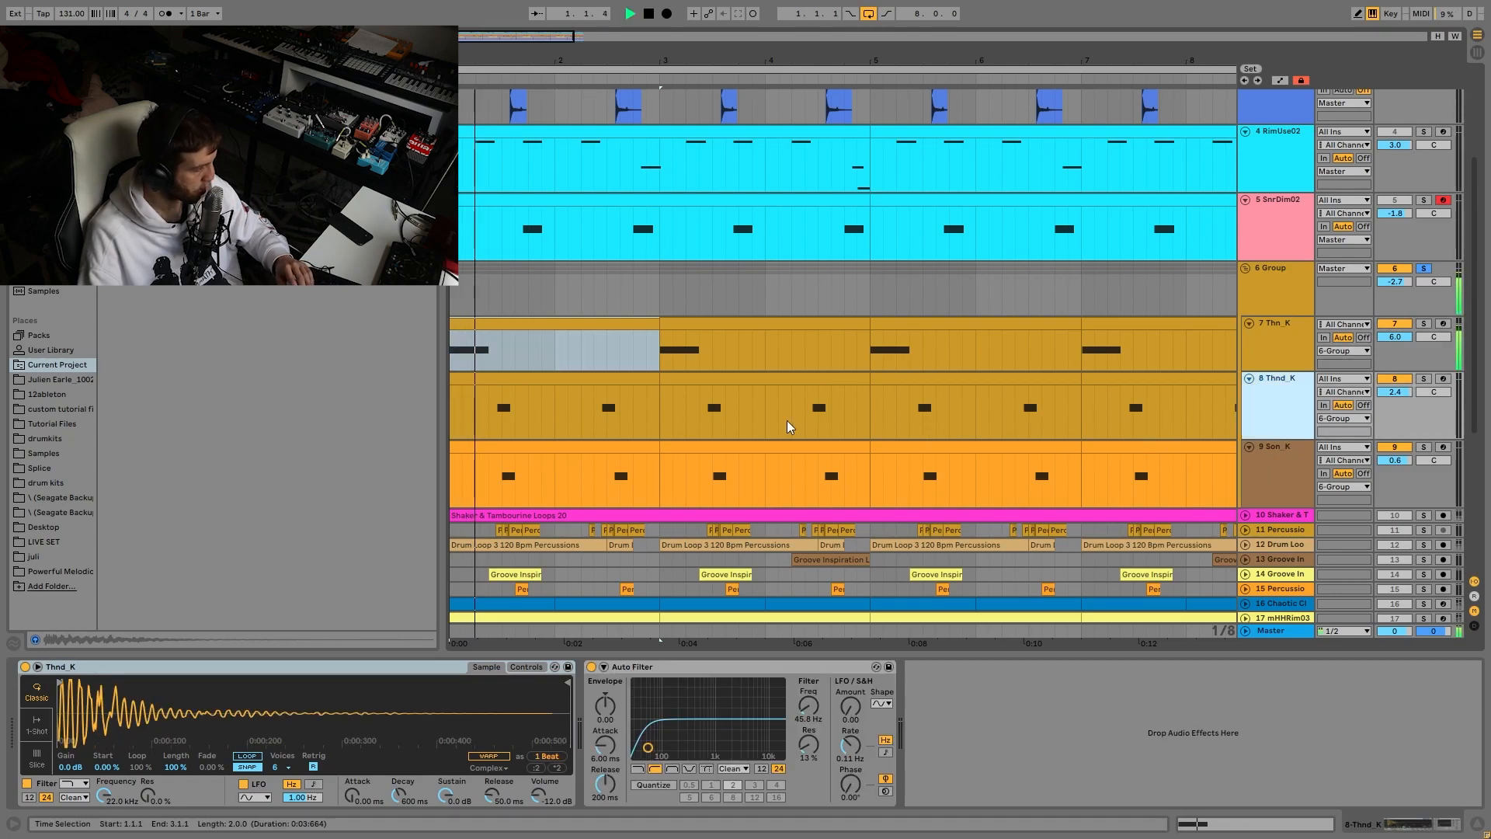
# Step: Show the sampler and Auto Filter on Son_K and audition the drums with 6 Group selected
pyautogui.click(1303, 476)
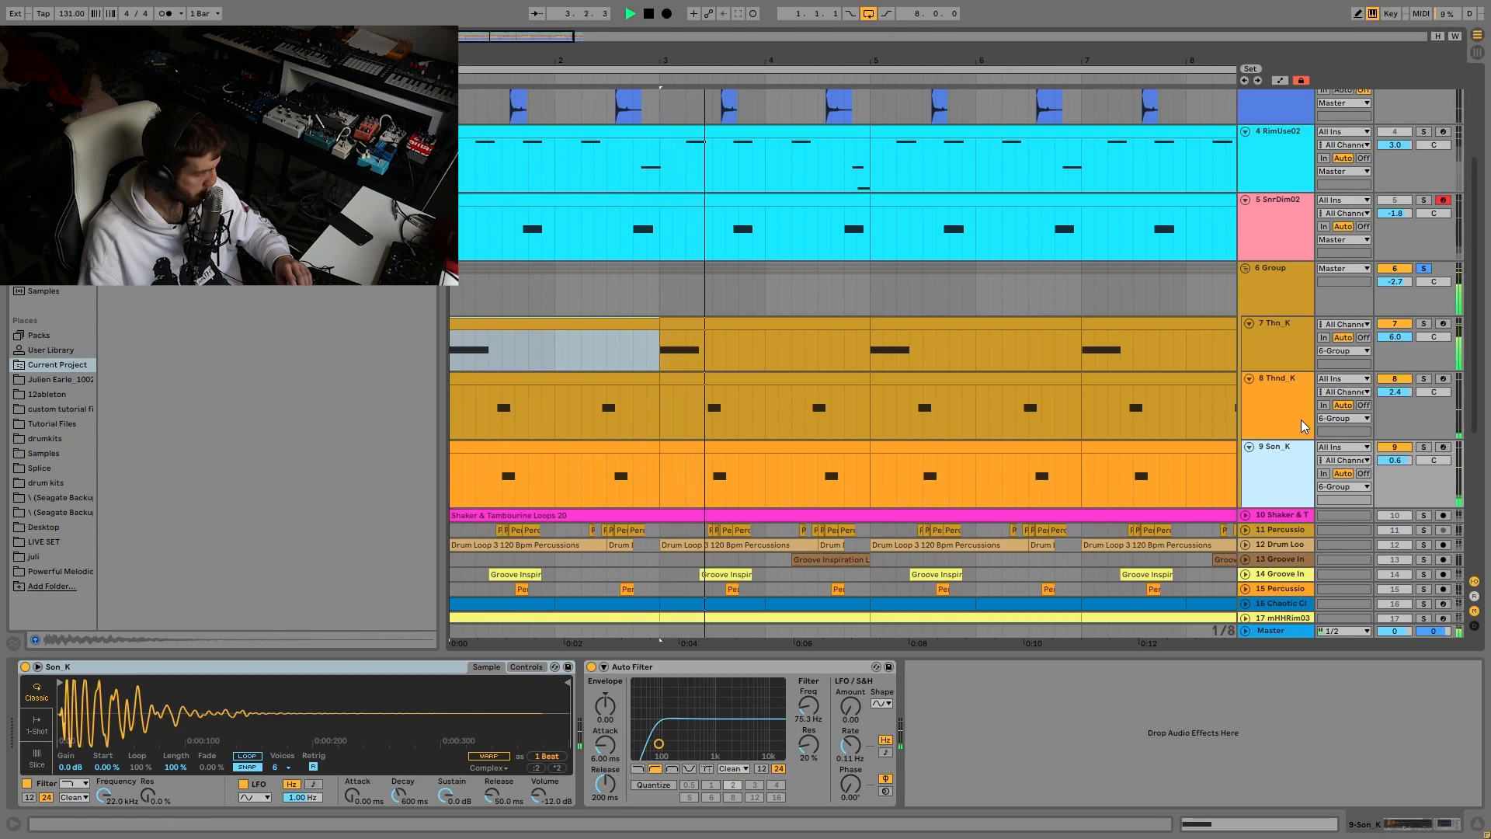
pyautogui.press('space')
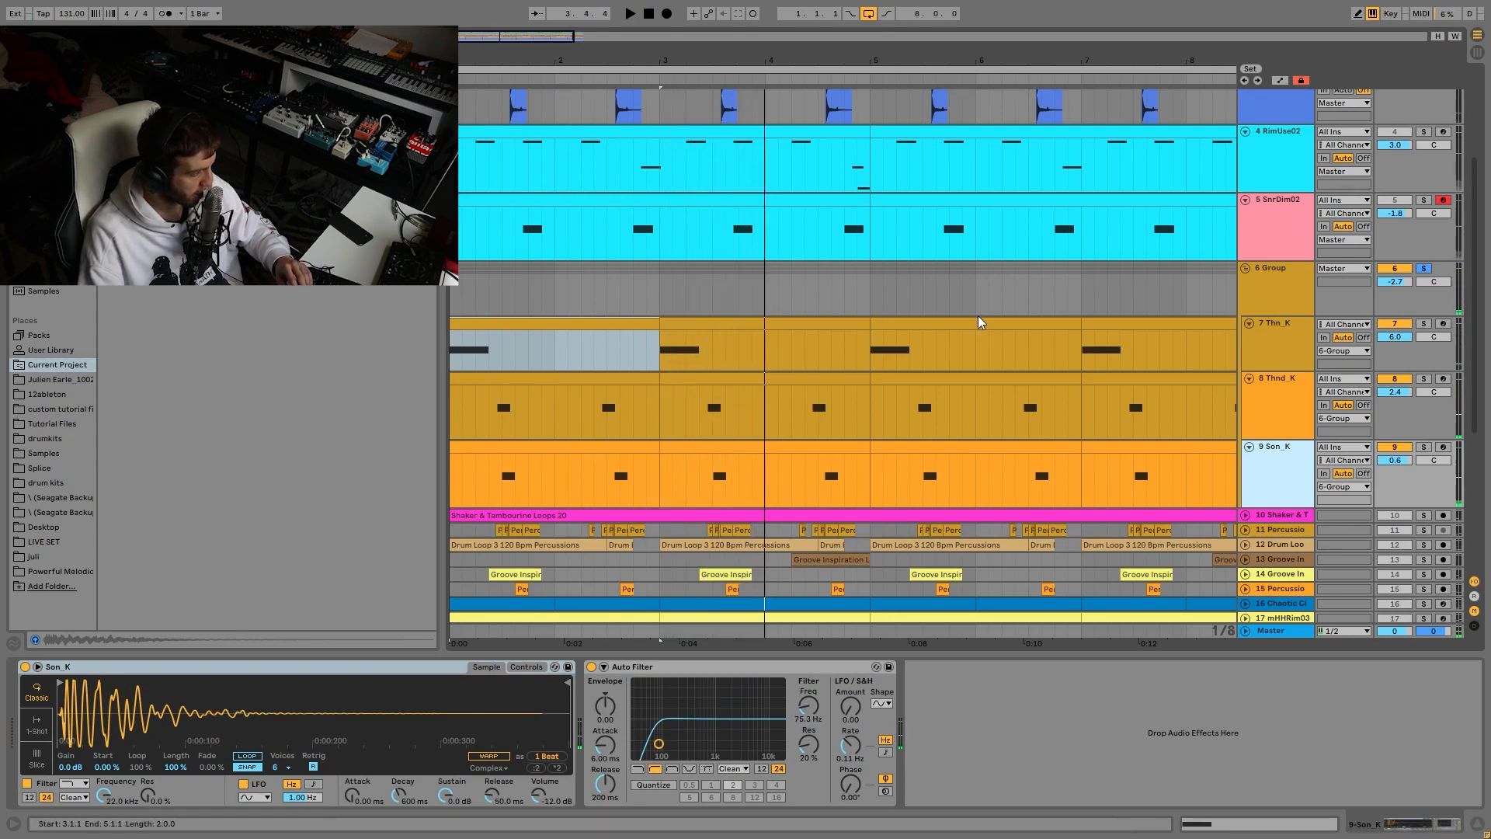
pyautogui.click(1272, 303)
pyautogui.press('space')
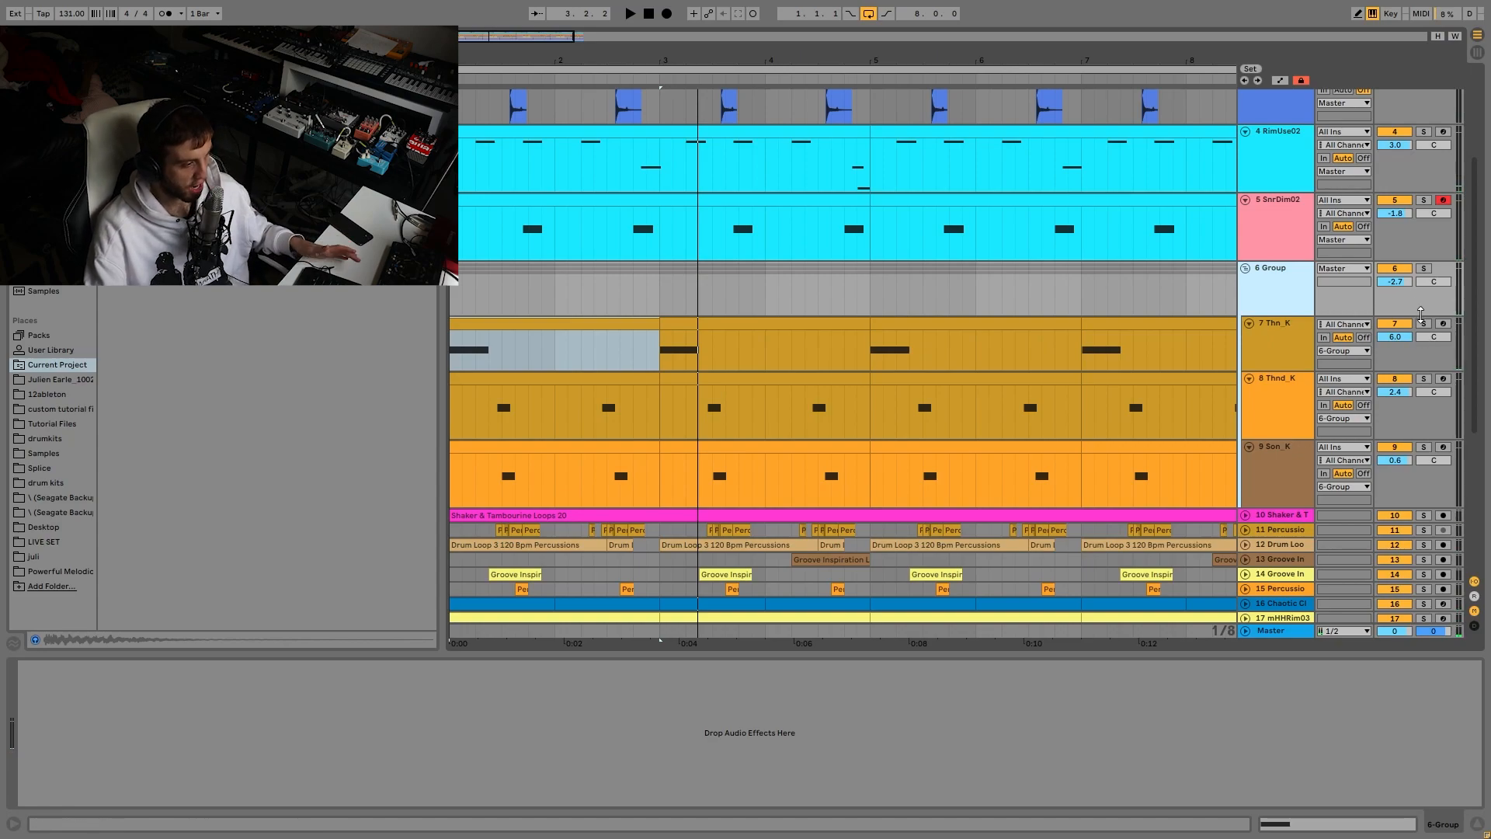
# Step: Solo Thn_K to audition its kick from 1.1.1, and clear the kick solos
pyautogui.click(1424, 324)
pyautogui.click(1276, 345)
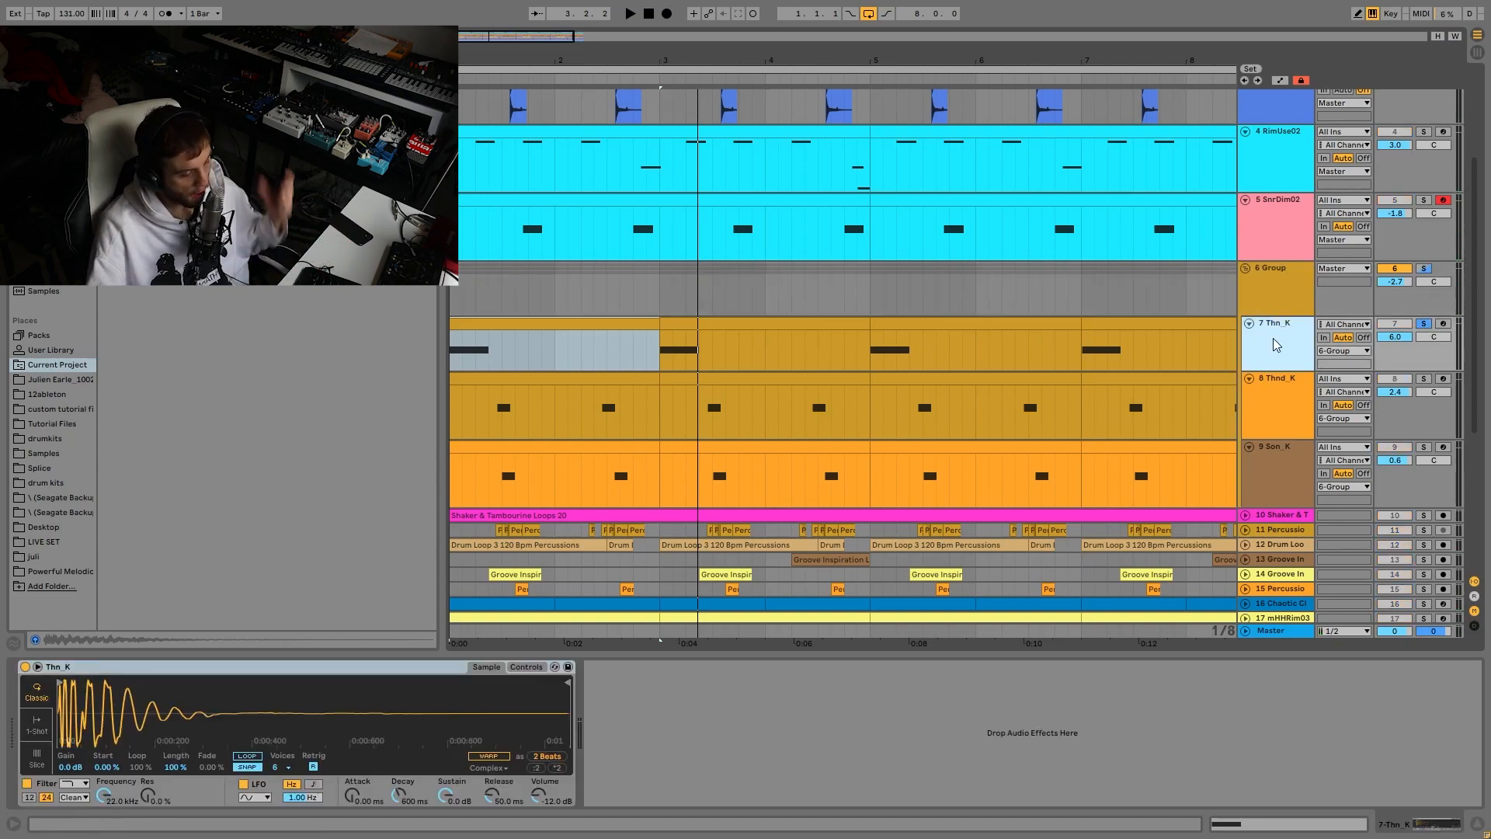
pyautogui.press('space')
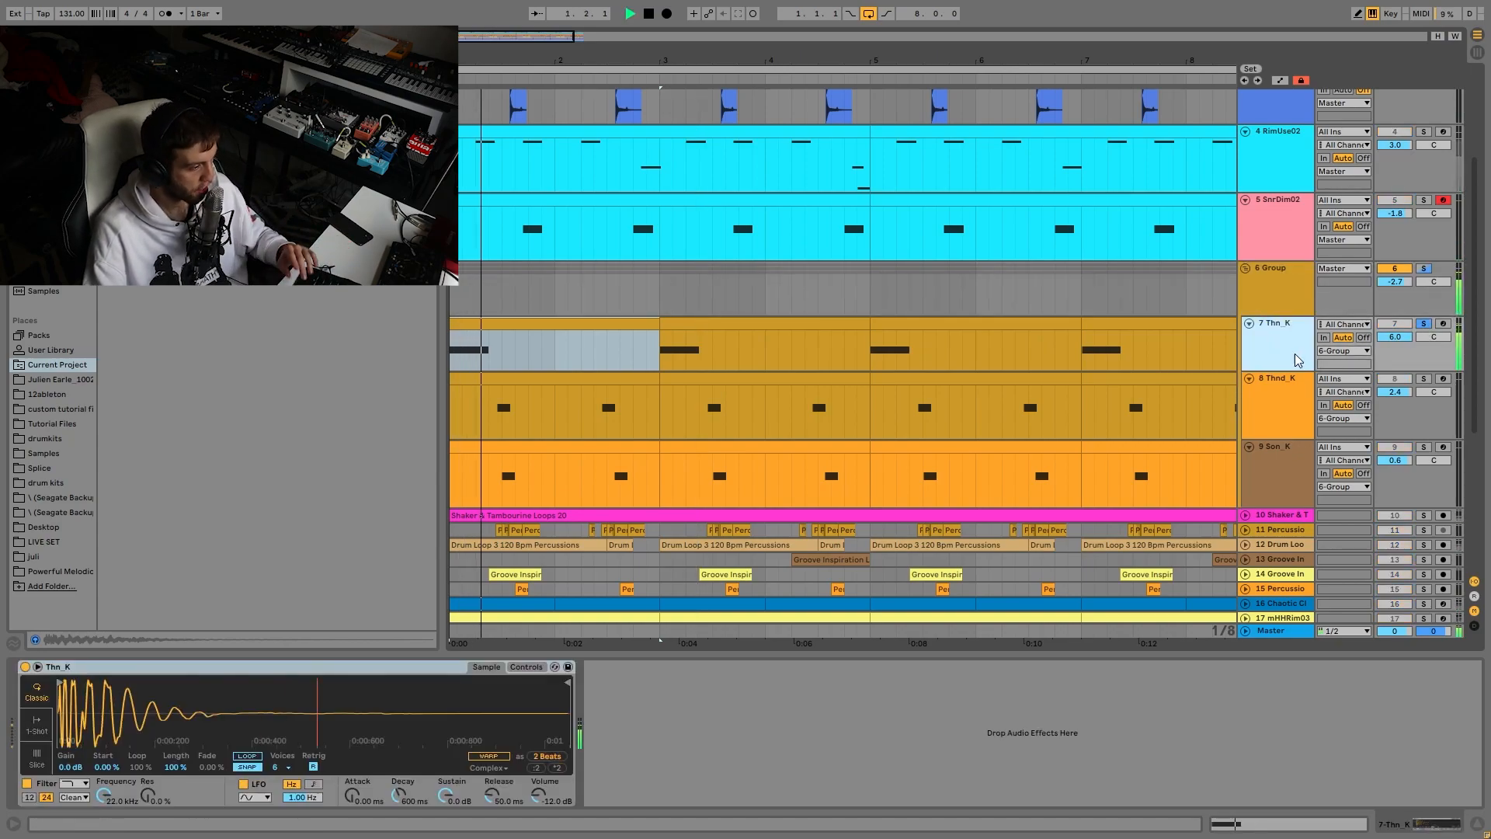
pyautogui.press('space')
pyautogui.click(1423, 268)
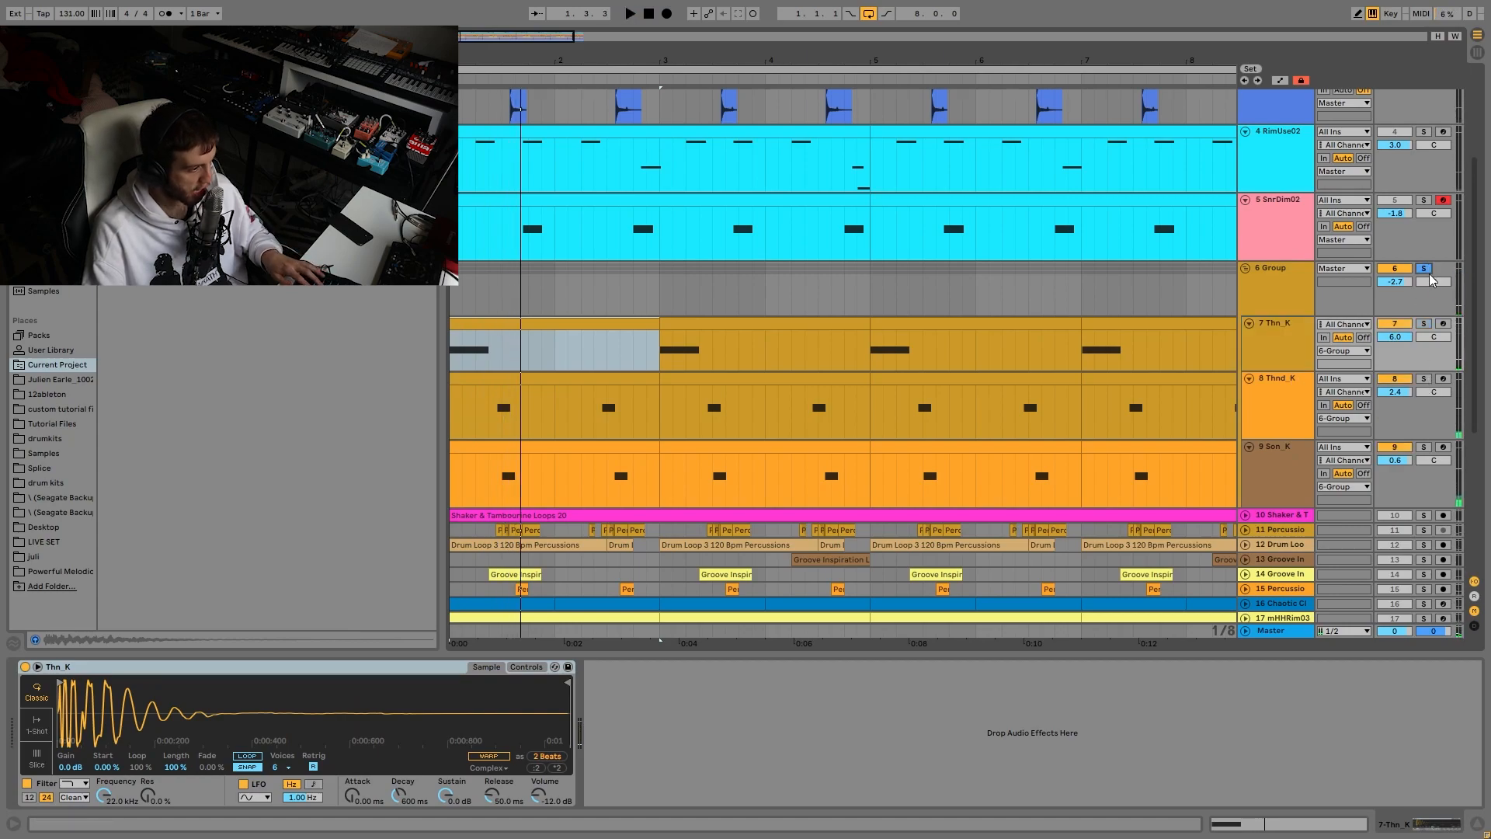
pyautogui.click(1428, 271)
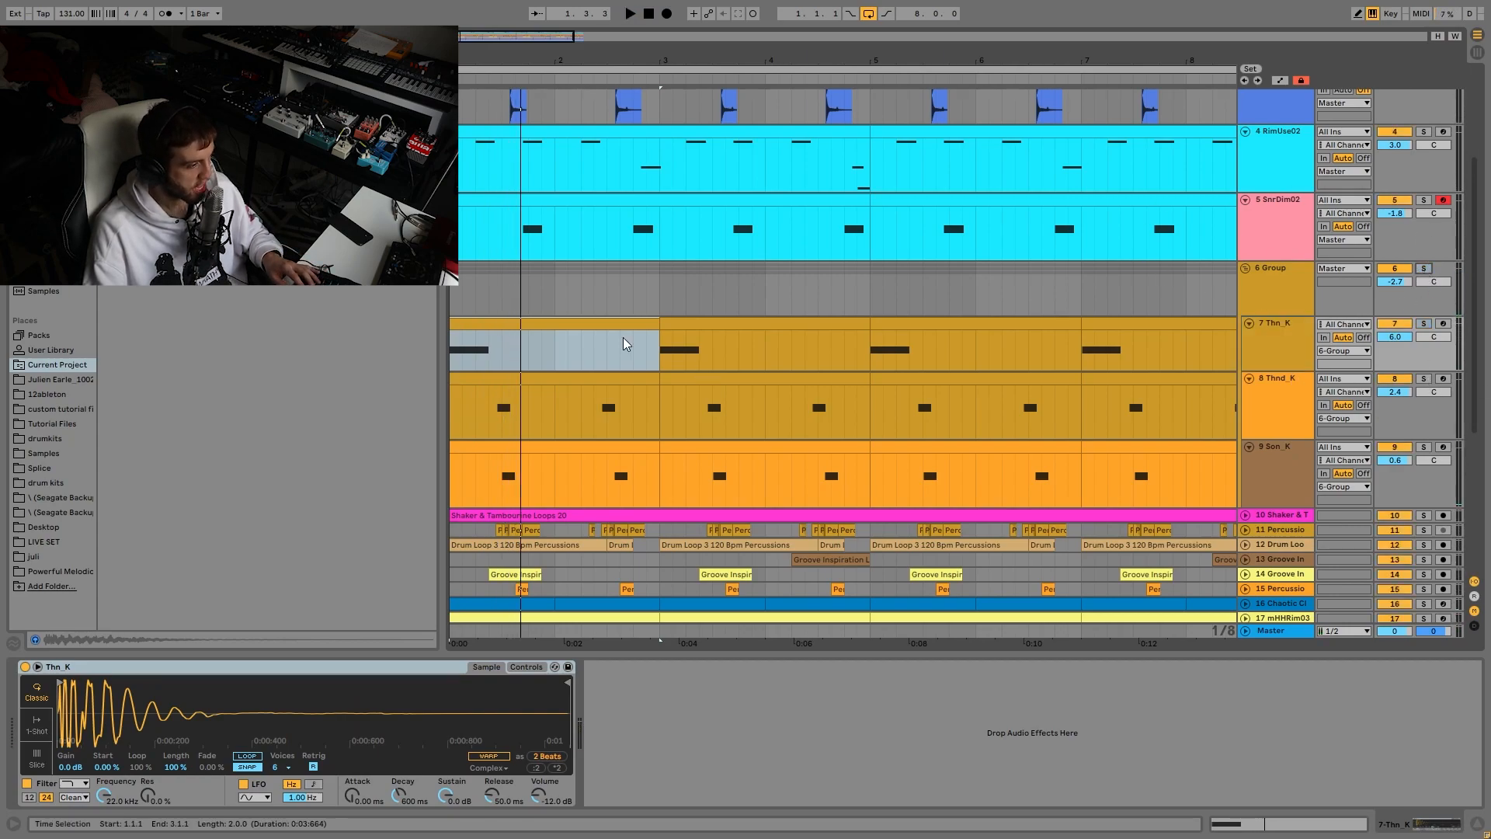
# Step: Select the first Thnd_K clip and audition the full arrangement with no tracks soloed
pyautogui.click(461, 323)
pyautogui.click(464, 381)
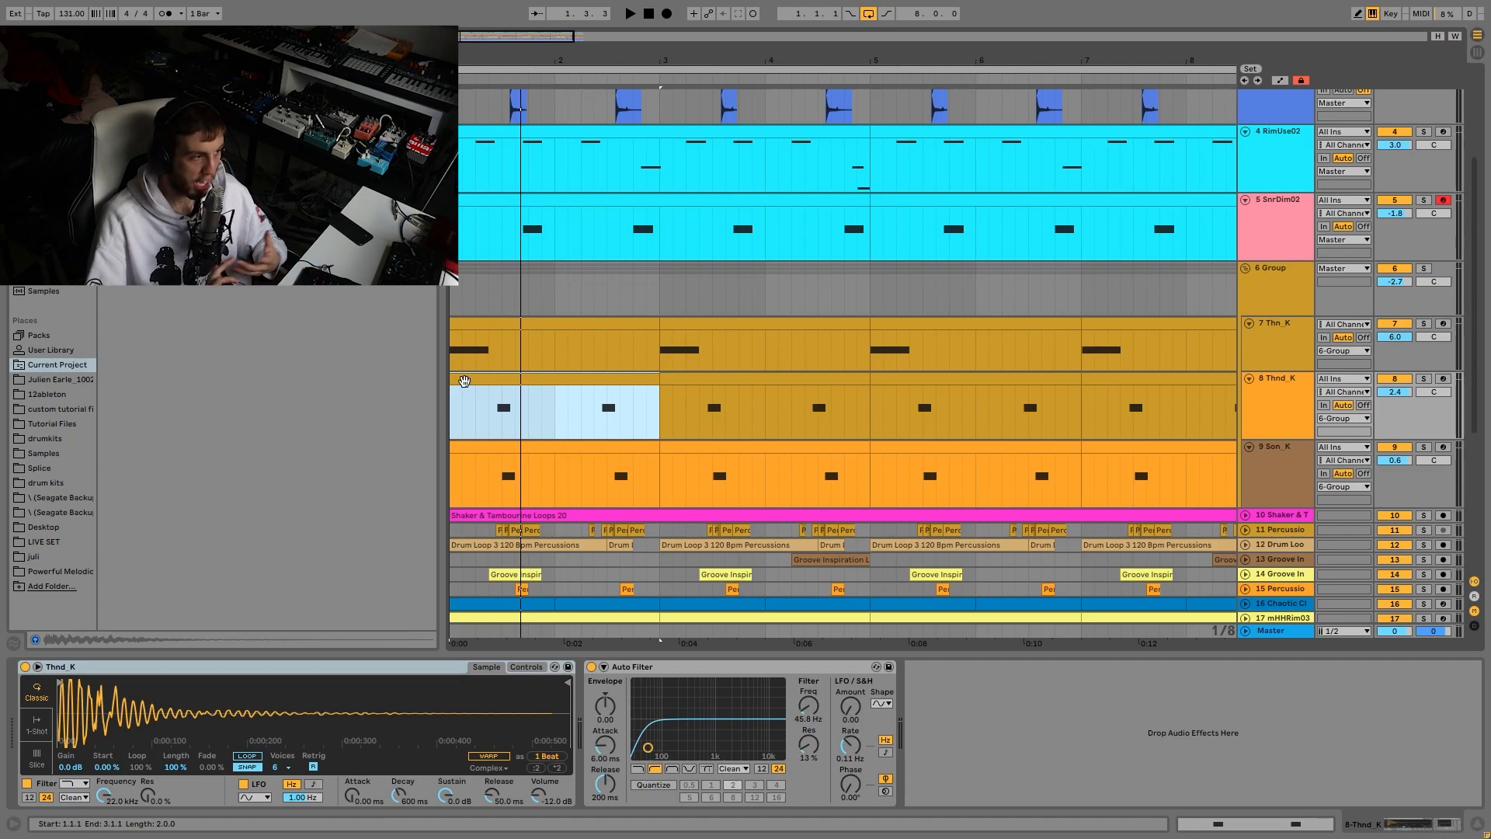
pyautogui.press('space')
pyautogui.scroll(-5, 621, 344)
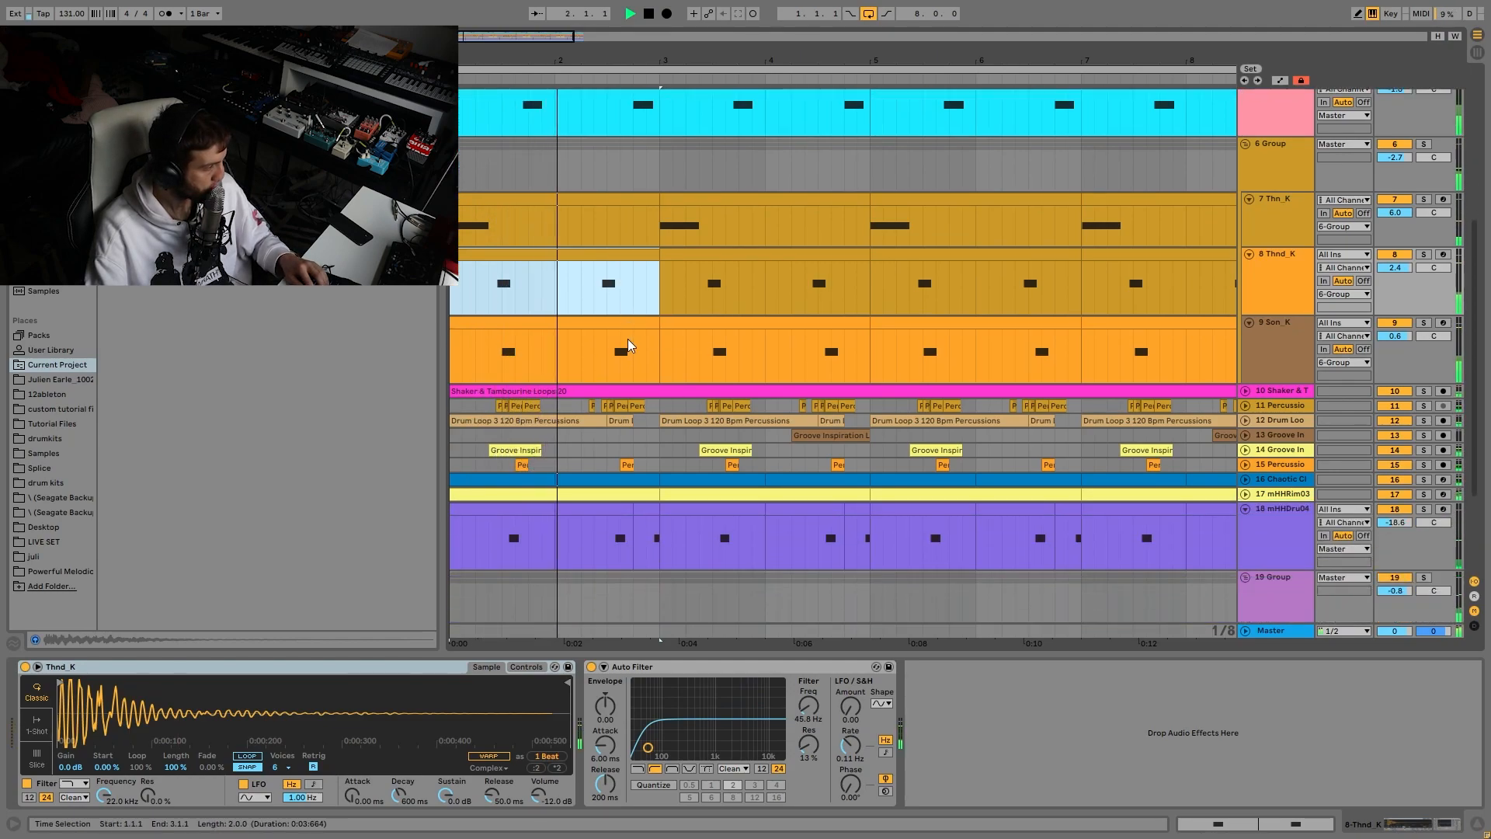
pyautogui.press('space')
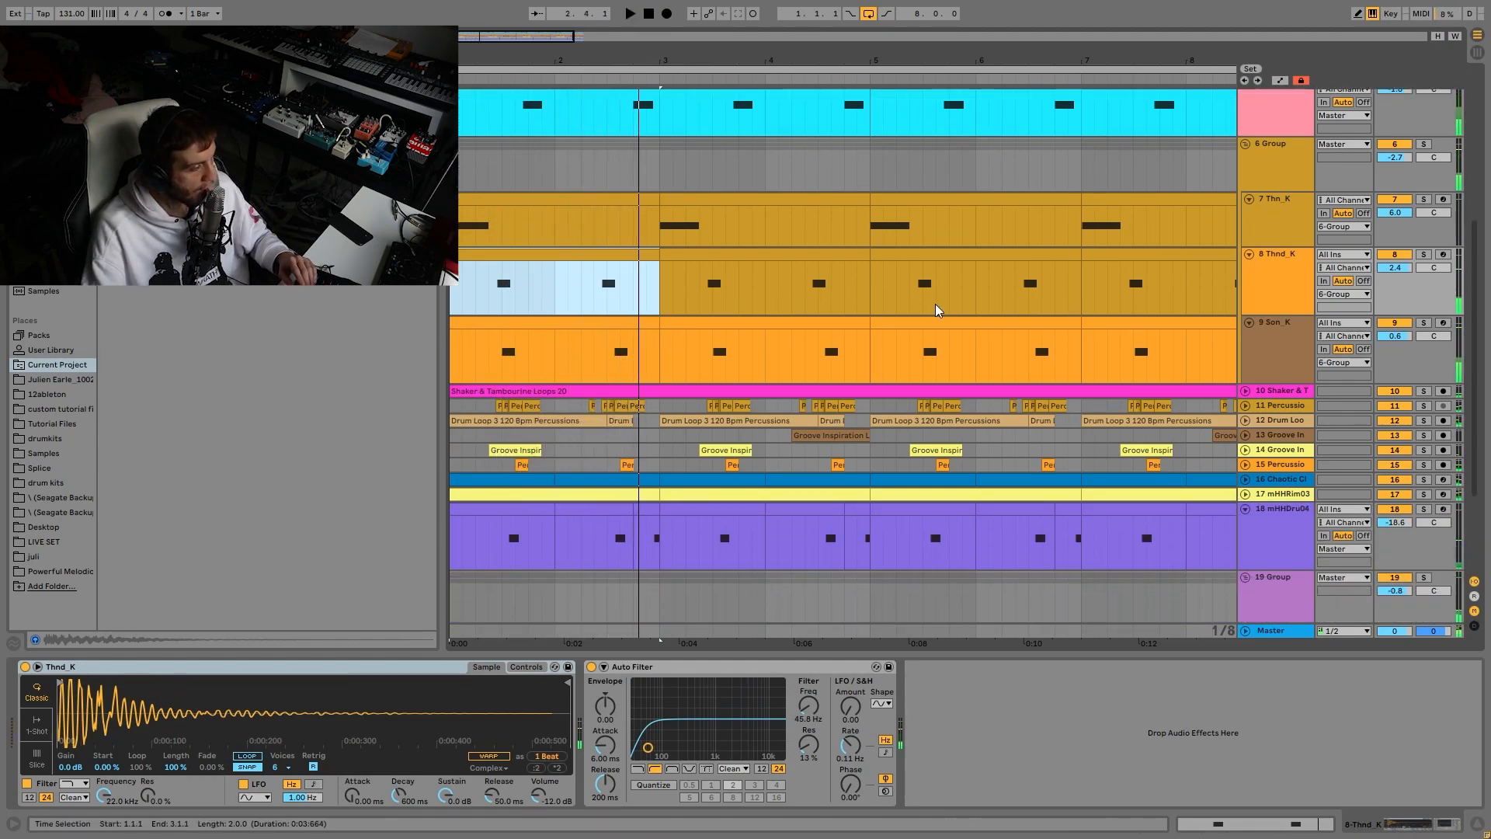
pyautogui.press('space')
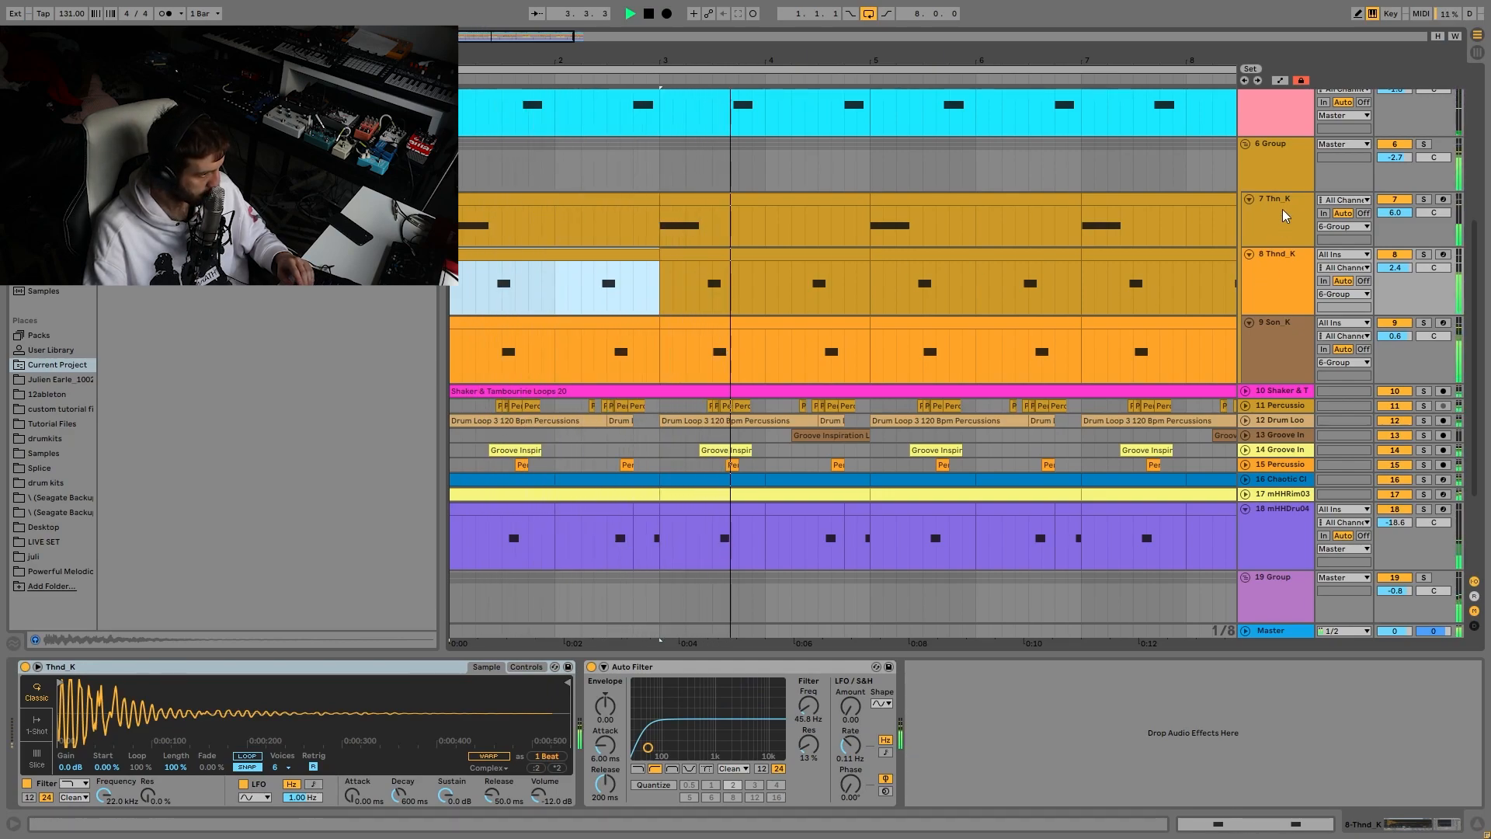
# Step: Compare the sampler and Auto Filter settings on Son_K and Thnd_K, and select 6 Group
pyautogui.click(1282, 350)
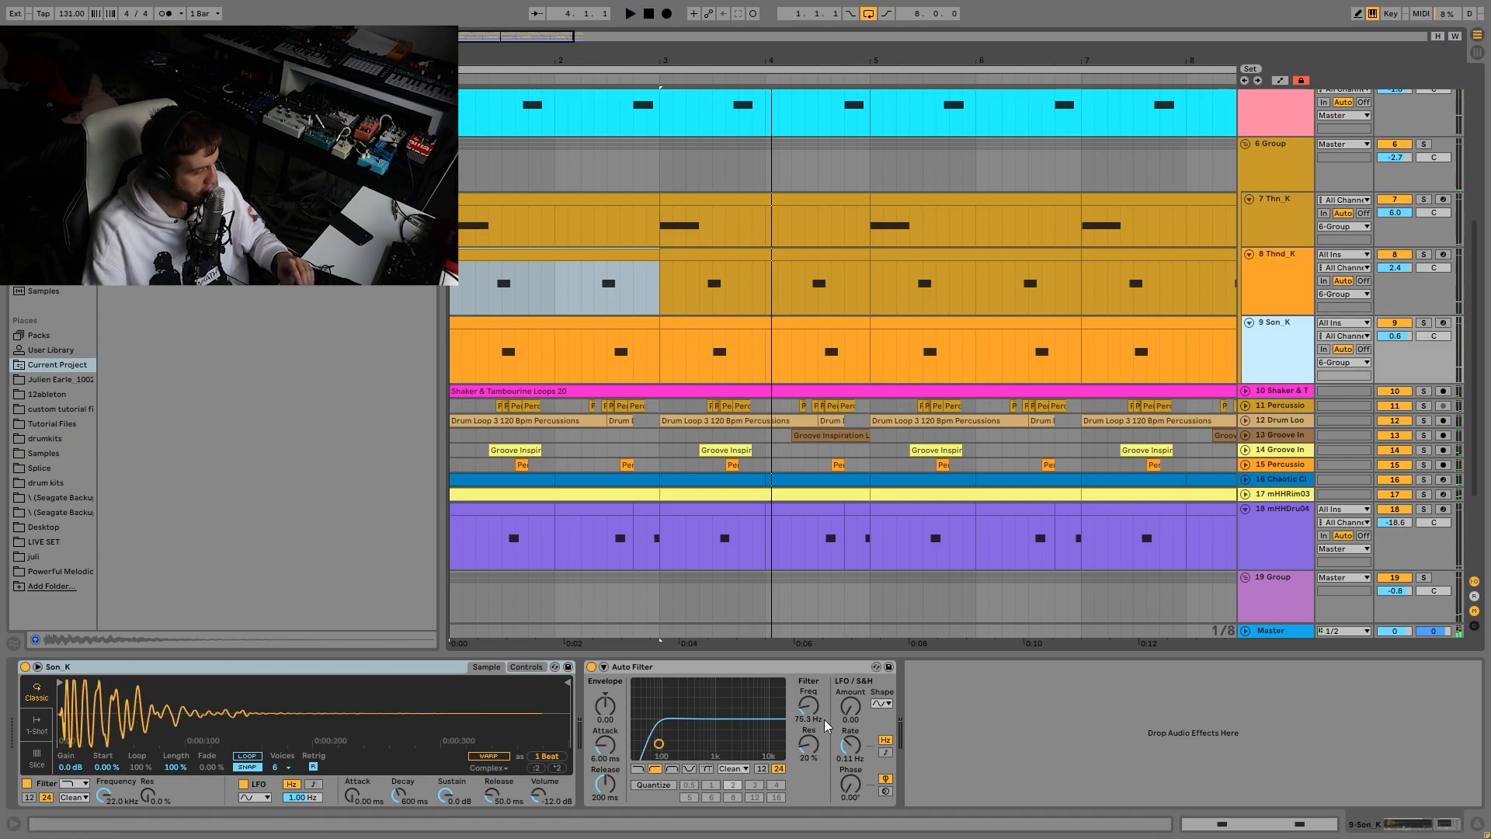
pyautogui.click(1297, 287)
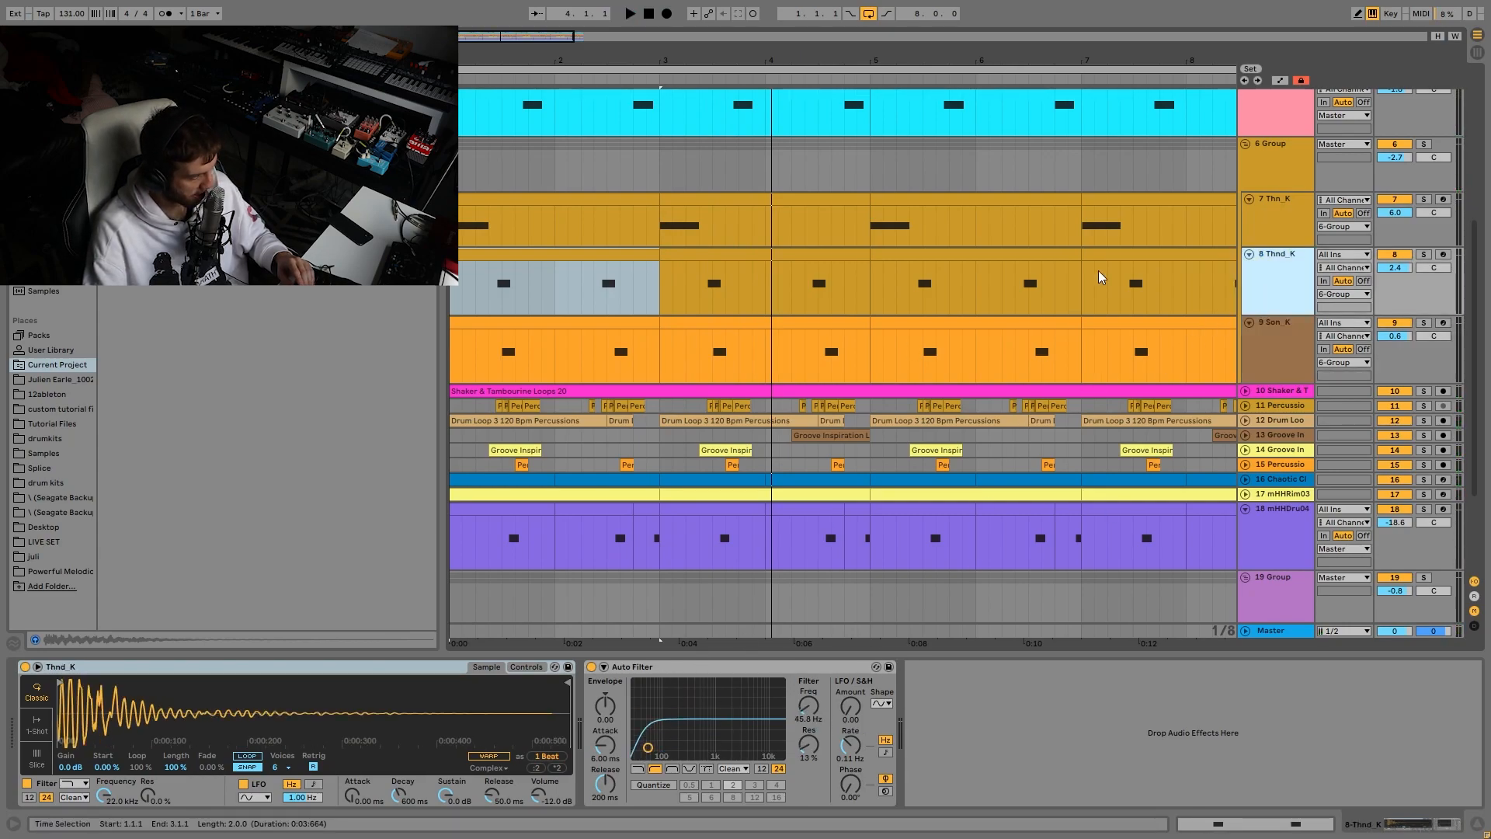
pyautogui.click(1293, 183)
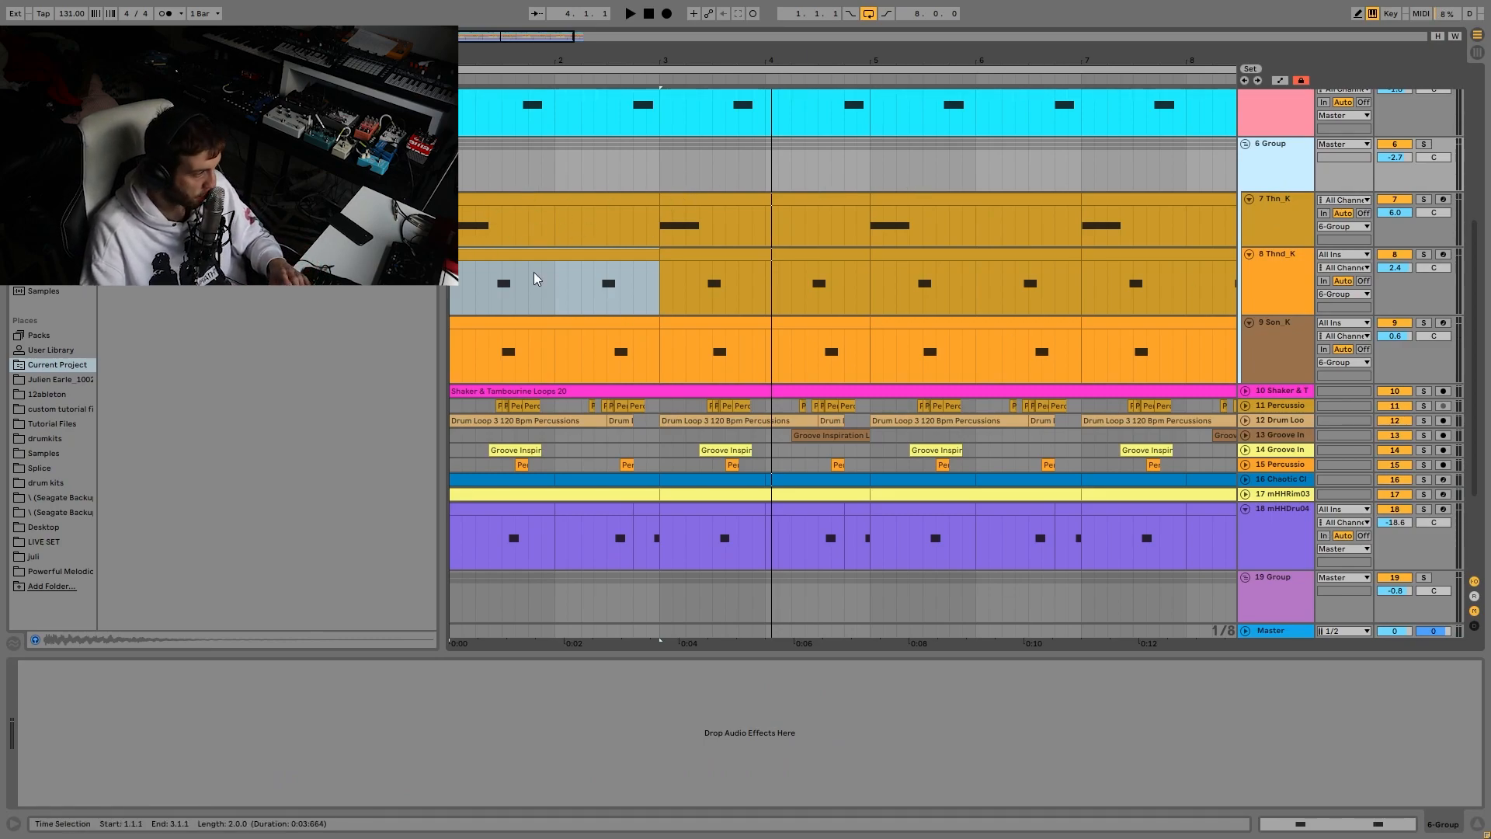
# Step: Solo 6 Group, select the first Thn_K clip and play the kick layers from 1.1.1
pyautogui.scroll(3, 950, 335)
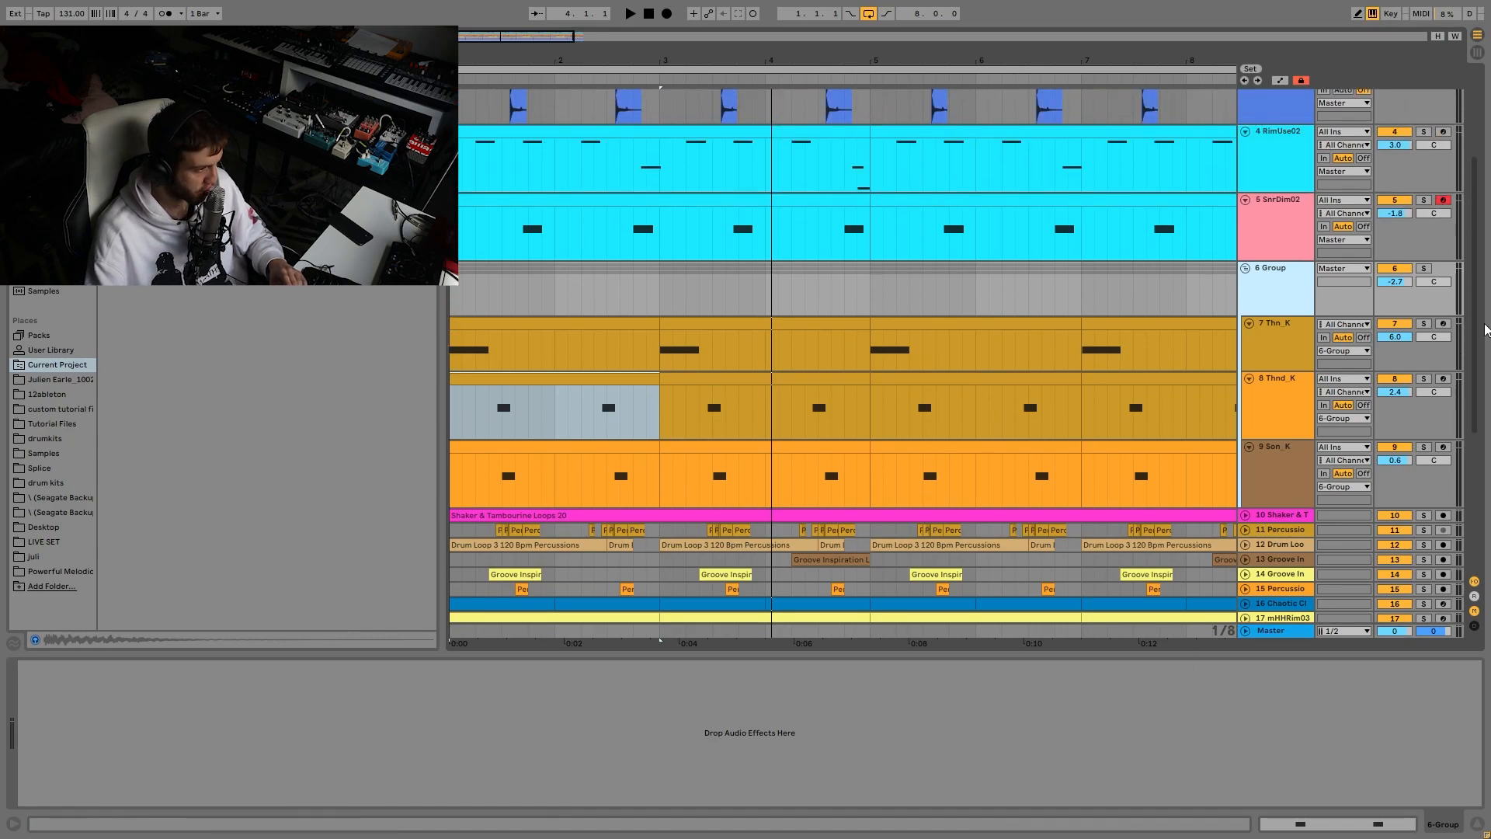
pyautogui.click(1427, 274)
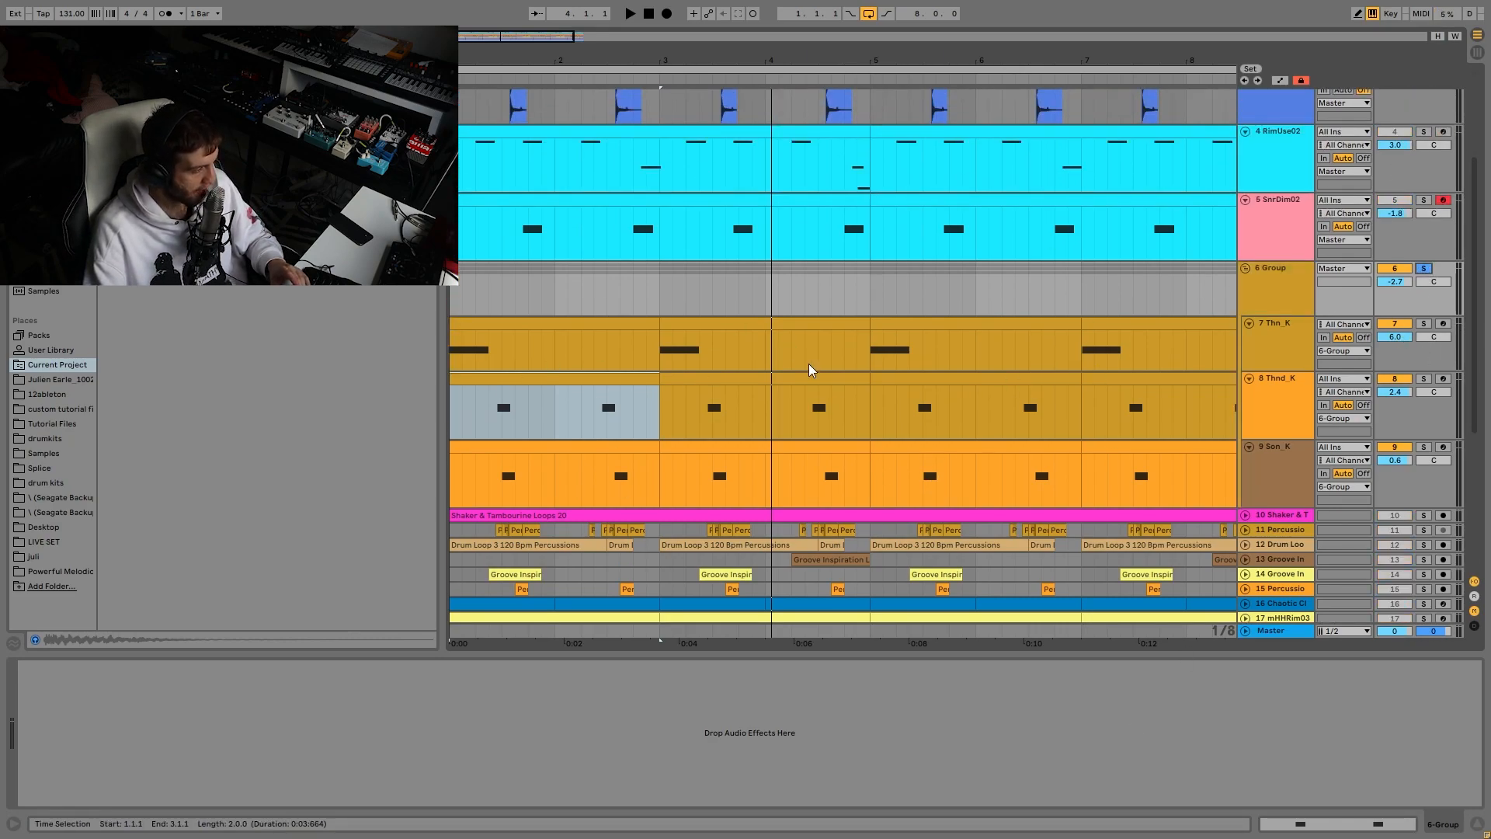
pyautogui.click(500, 324)
pyautogui.press('space')
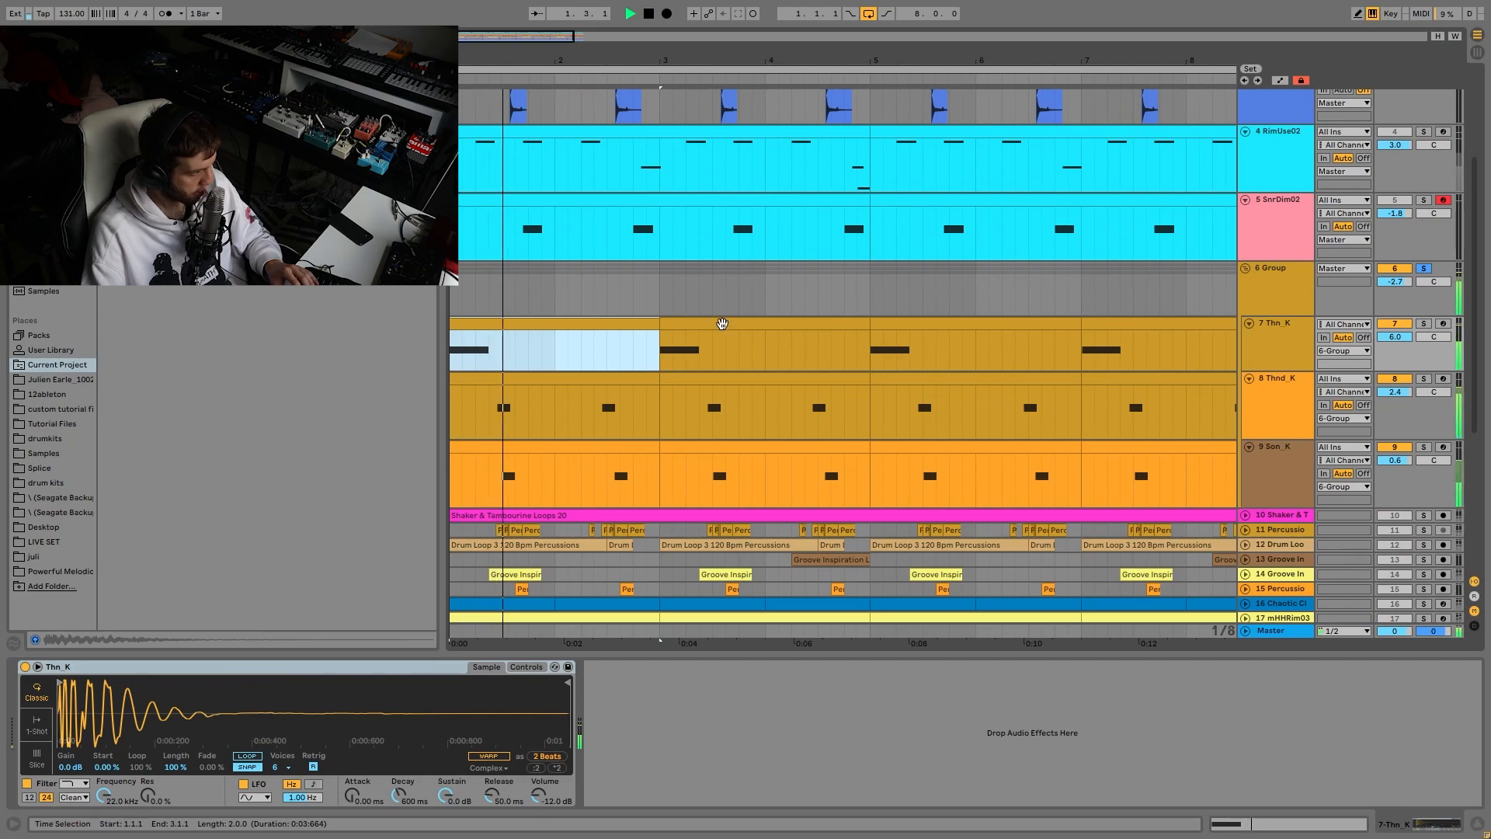
pyautogui.scroll(4, 795, 332)
pyautogui.scroll(1, 1239, 349)
pyautogui.press('space')
# Step: Solo tracks 1 RimCub02 through 5 SnrDim02, audition them from 1.1.1 and bring 6 Group into the solo
pyautogui.click(1292, 400)
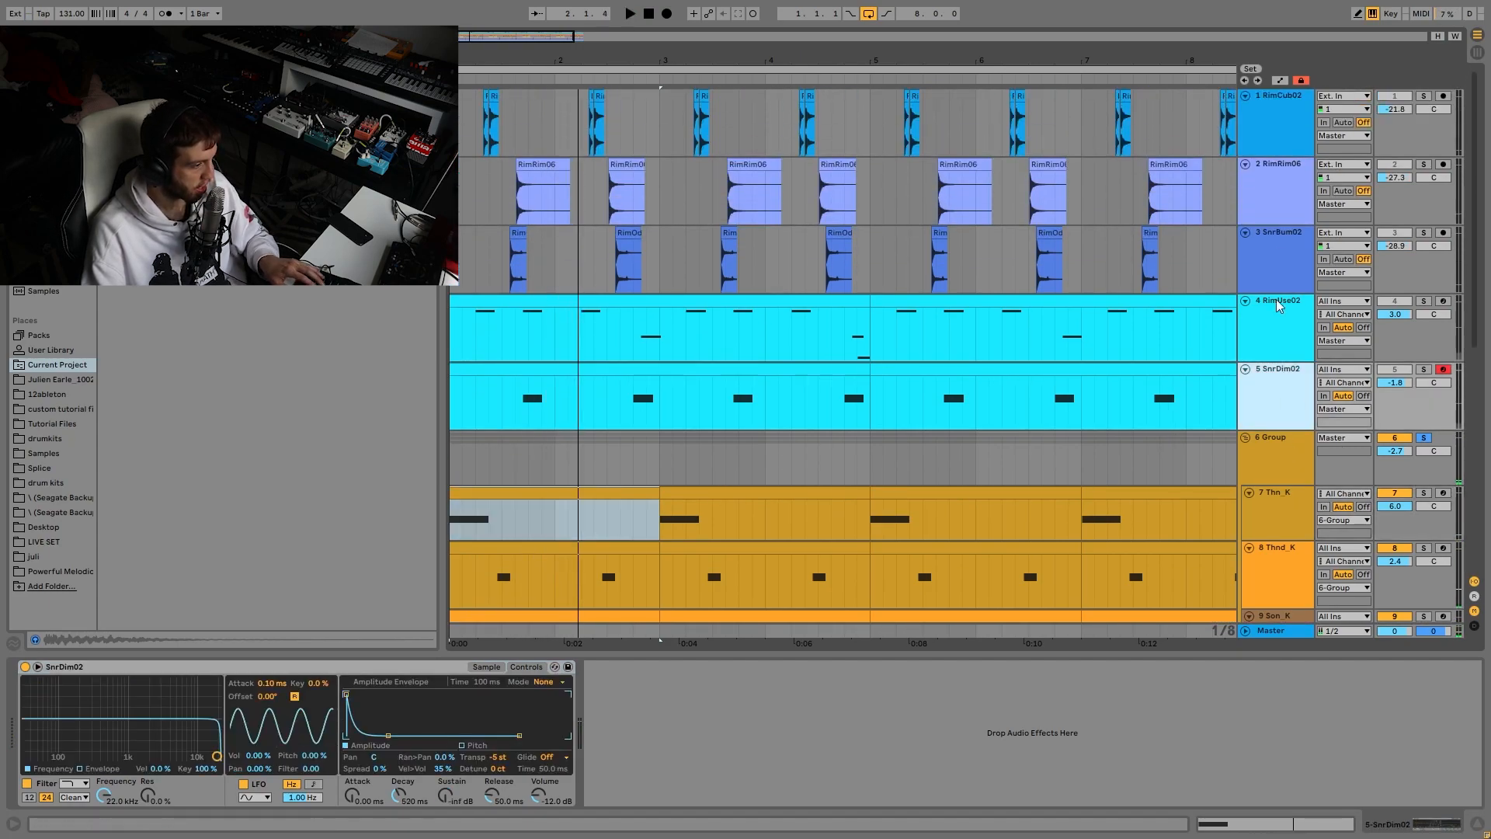
pyautogui.click(1261, 141)
pyautogui.scroll(-5, 1412, 226)
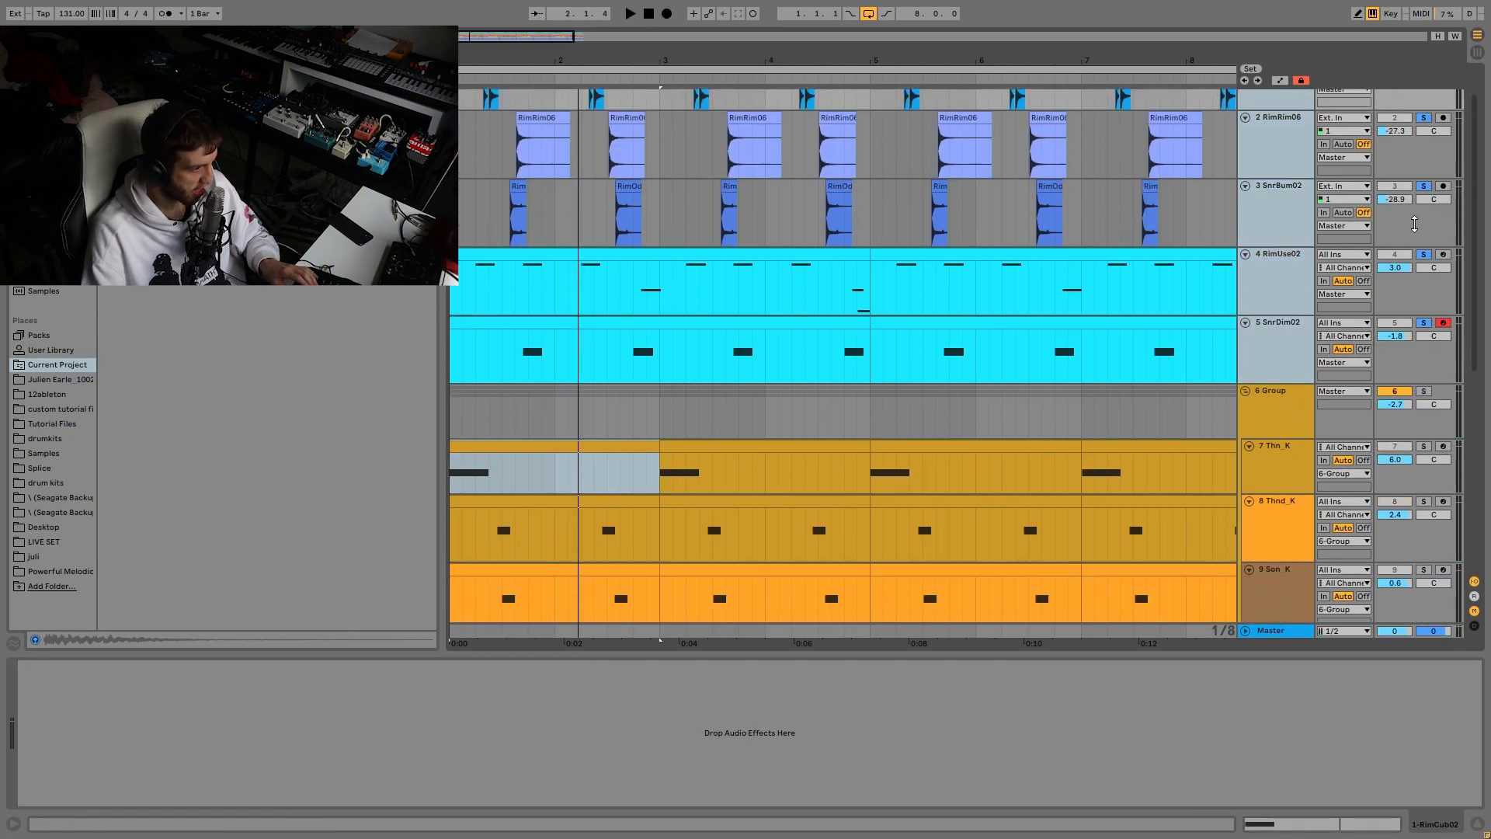
pyautogui.press('space')
pyautogui.scroll(-3, 1412, 226)
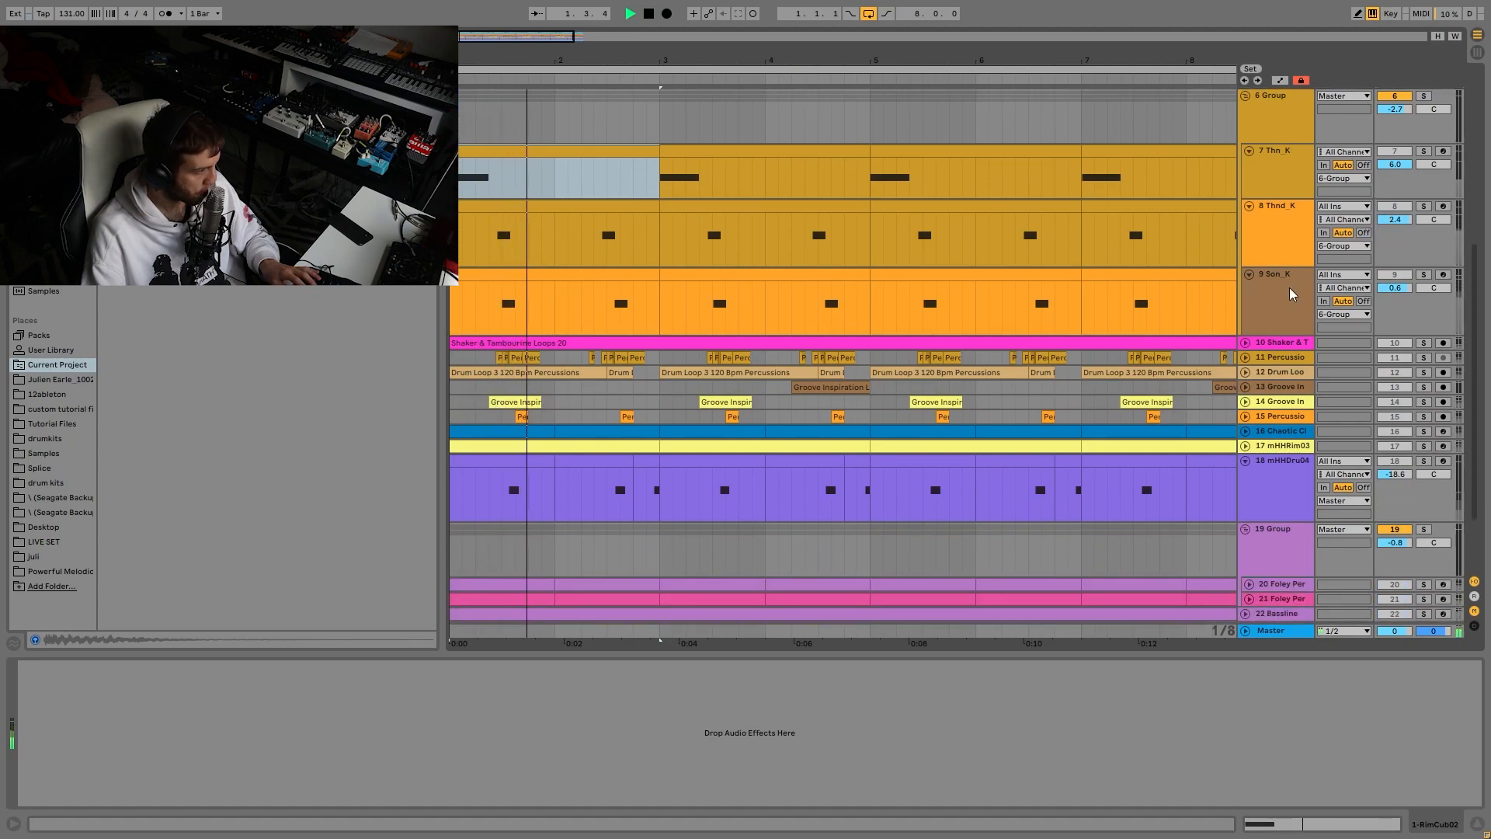
pyautogui.click(1423, 95)
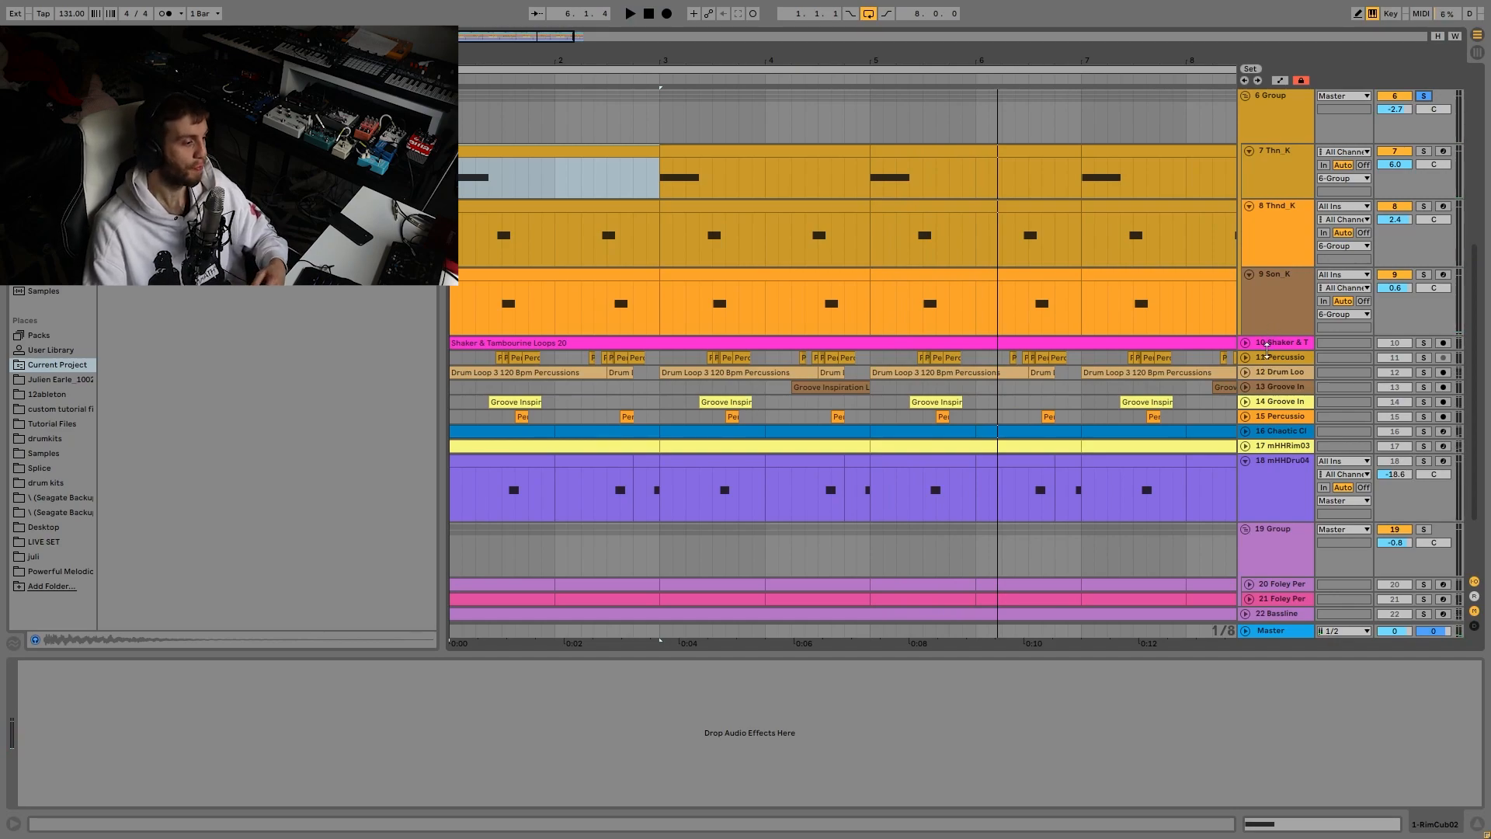
# Step: Solo tracks 10 Shaker through 14 Groove Inspiration and unfold them to show their waveforms
pyautogui.click(1273, 347)
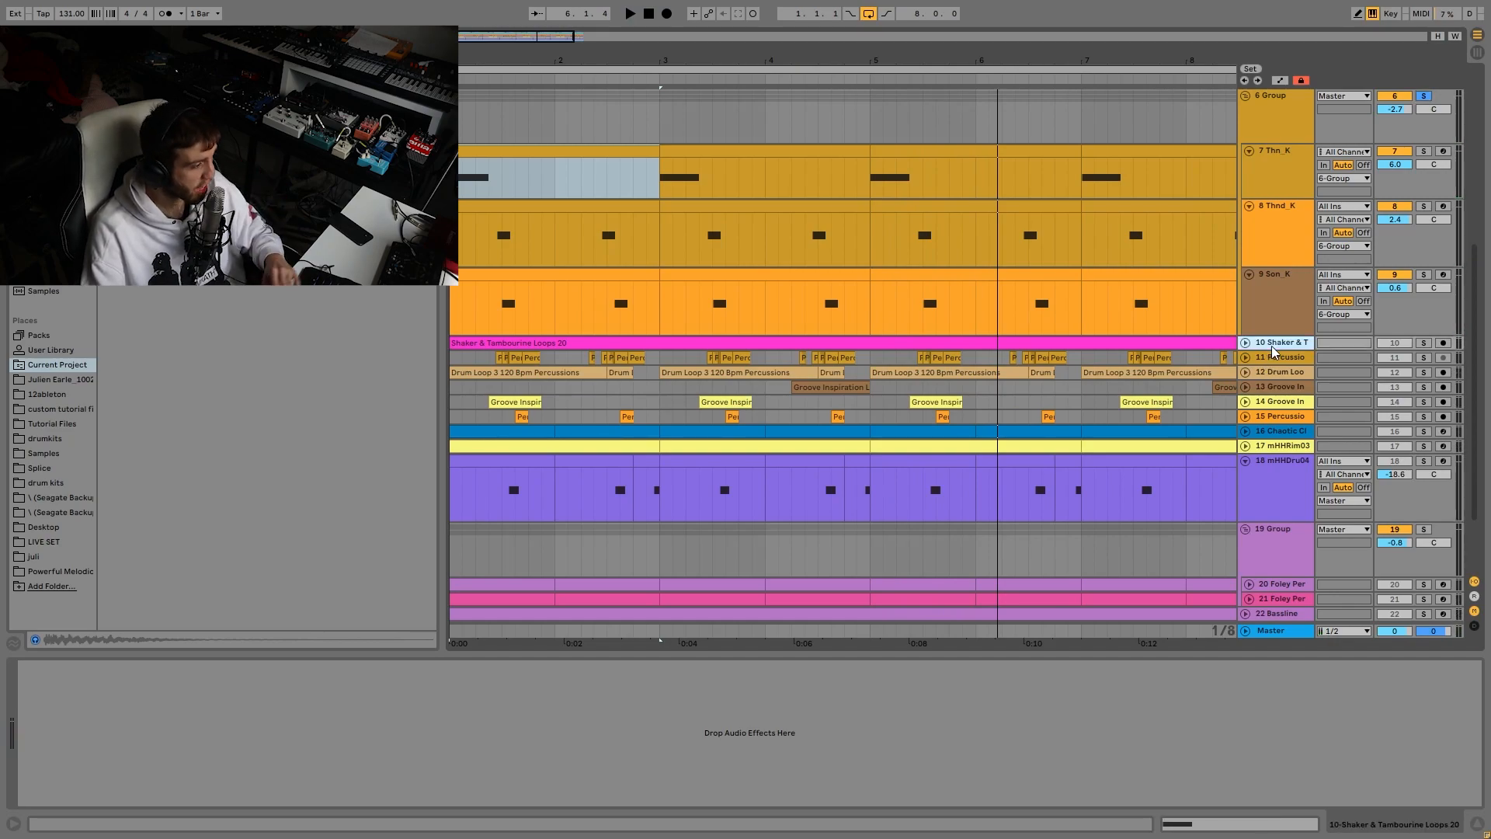
pyautogui.keyDown('shift'); pyautogui.click(1280, 404); pyautogui.keyUp('shift')
pyautogui.click(1424, 402)
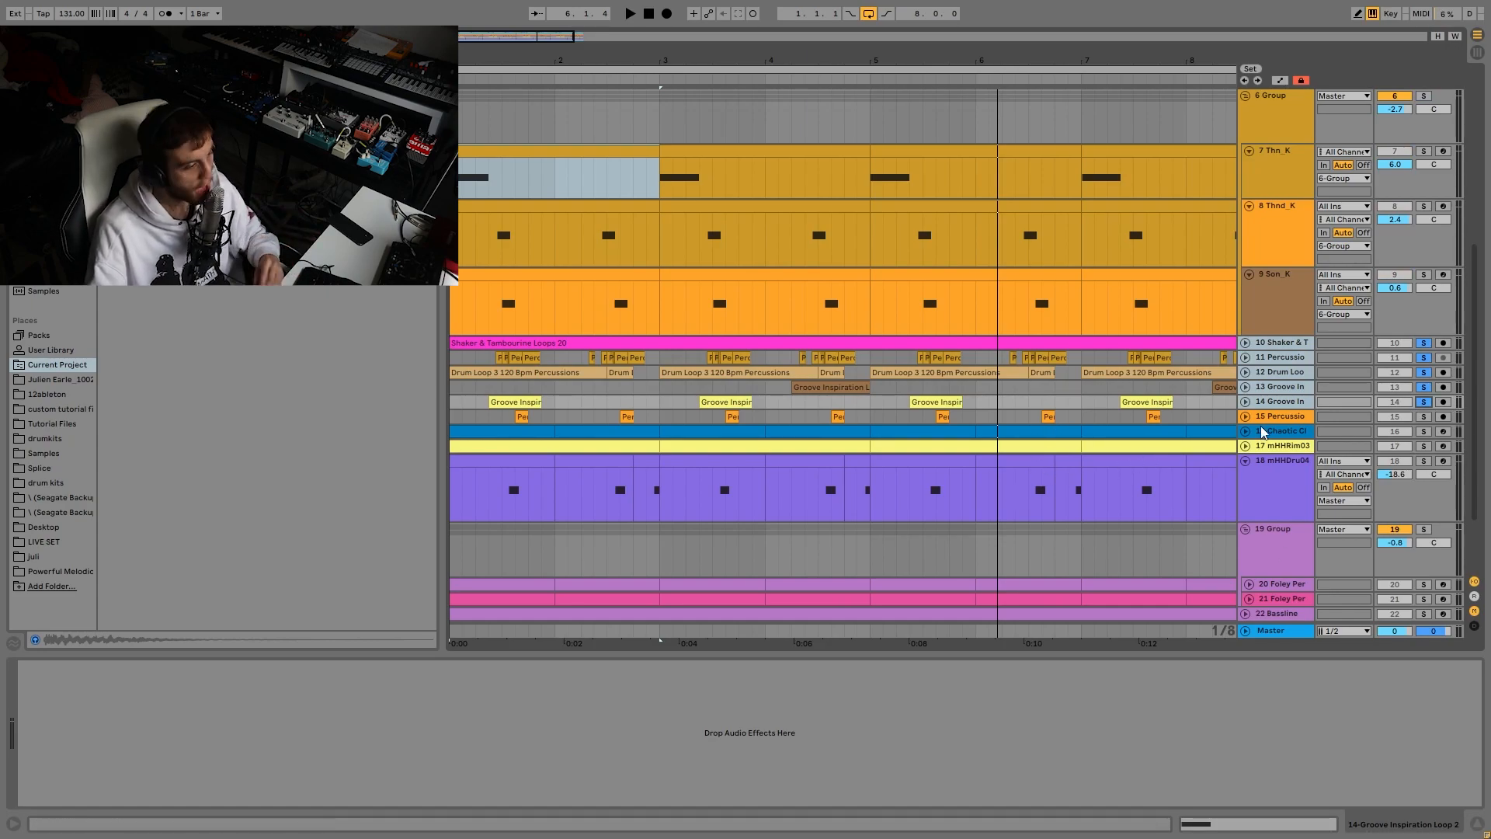
pyautogui.click(1245, 403)
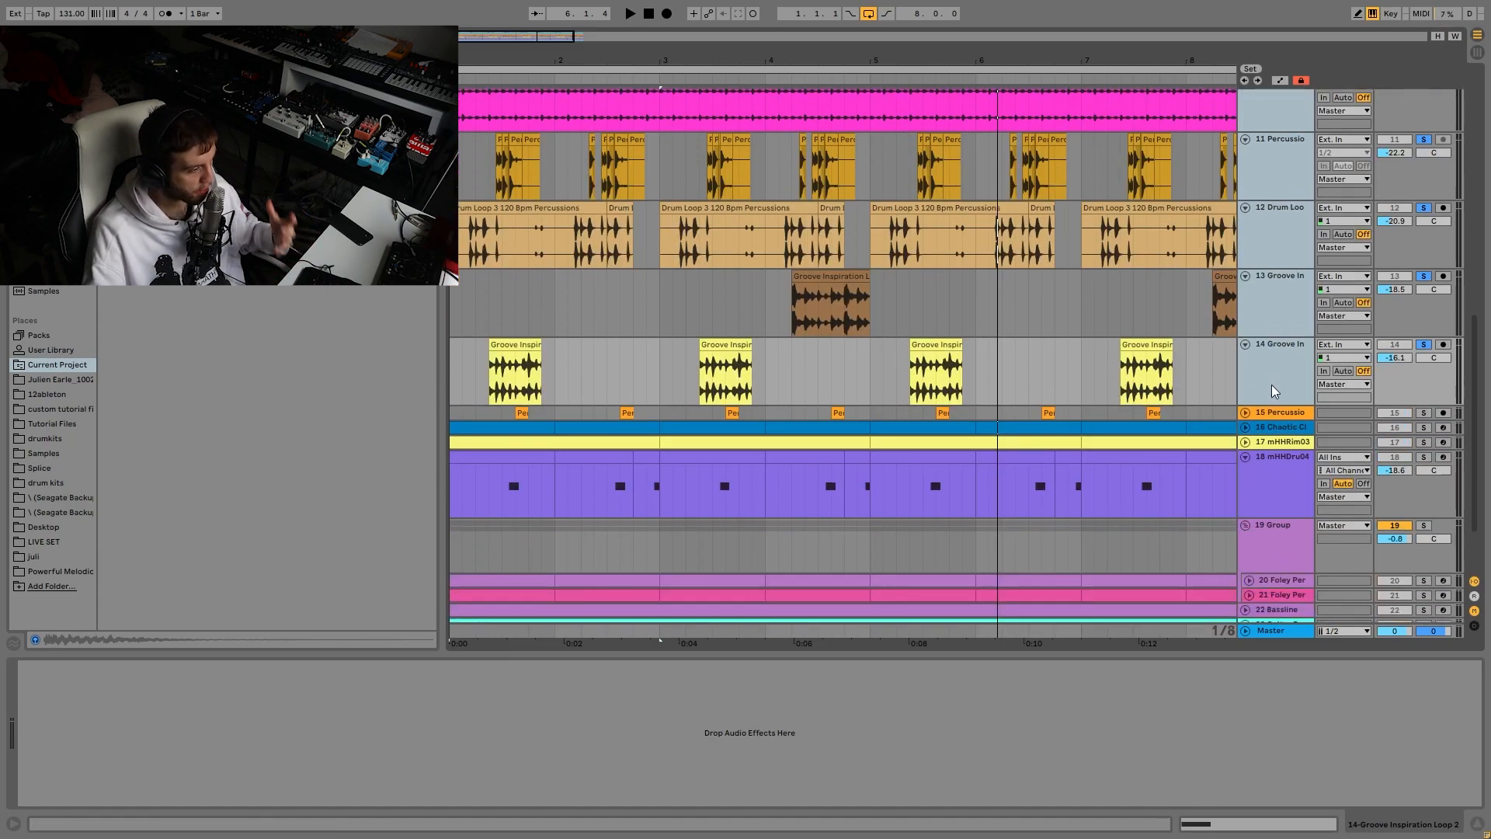
pyautogui.click(1272, 391)
pyautogui.scroll(3, 1272, 392)
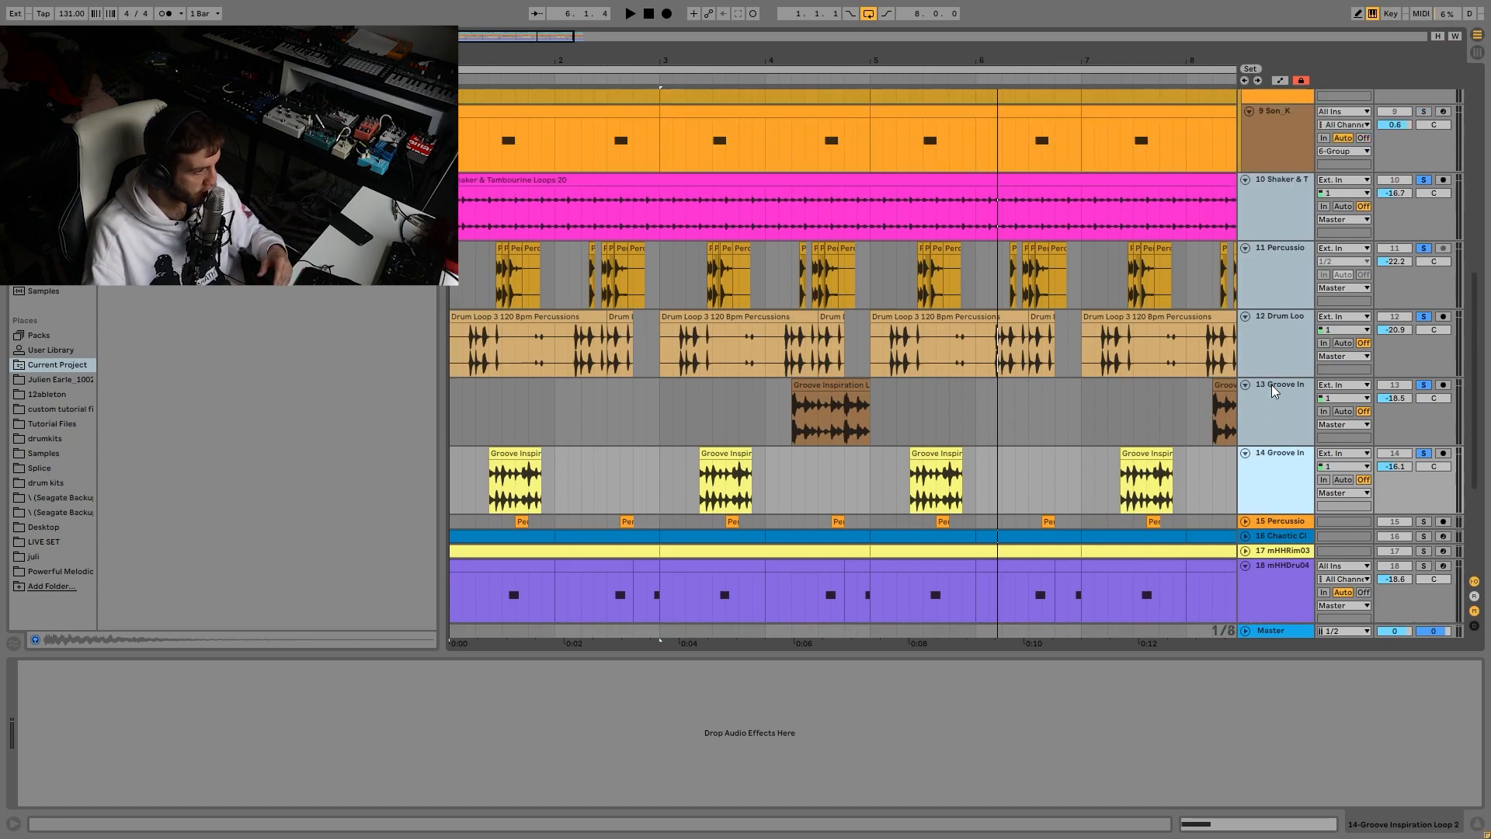
# Step: Solo tracks 1 RimCub02 through 6 Group, play them together from 1.1.1 and clear the solos
pyautogui.click(1296, 197)
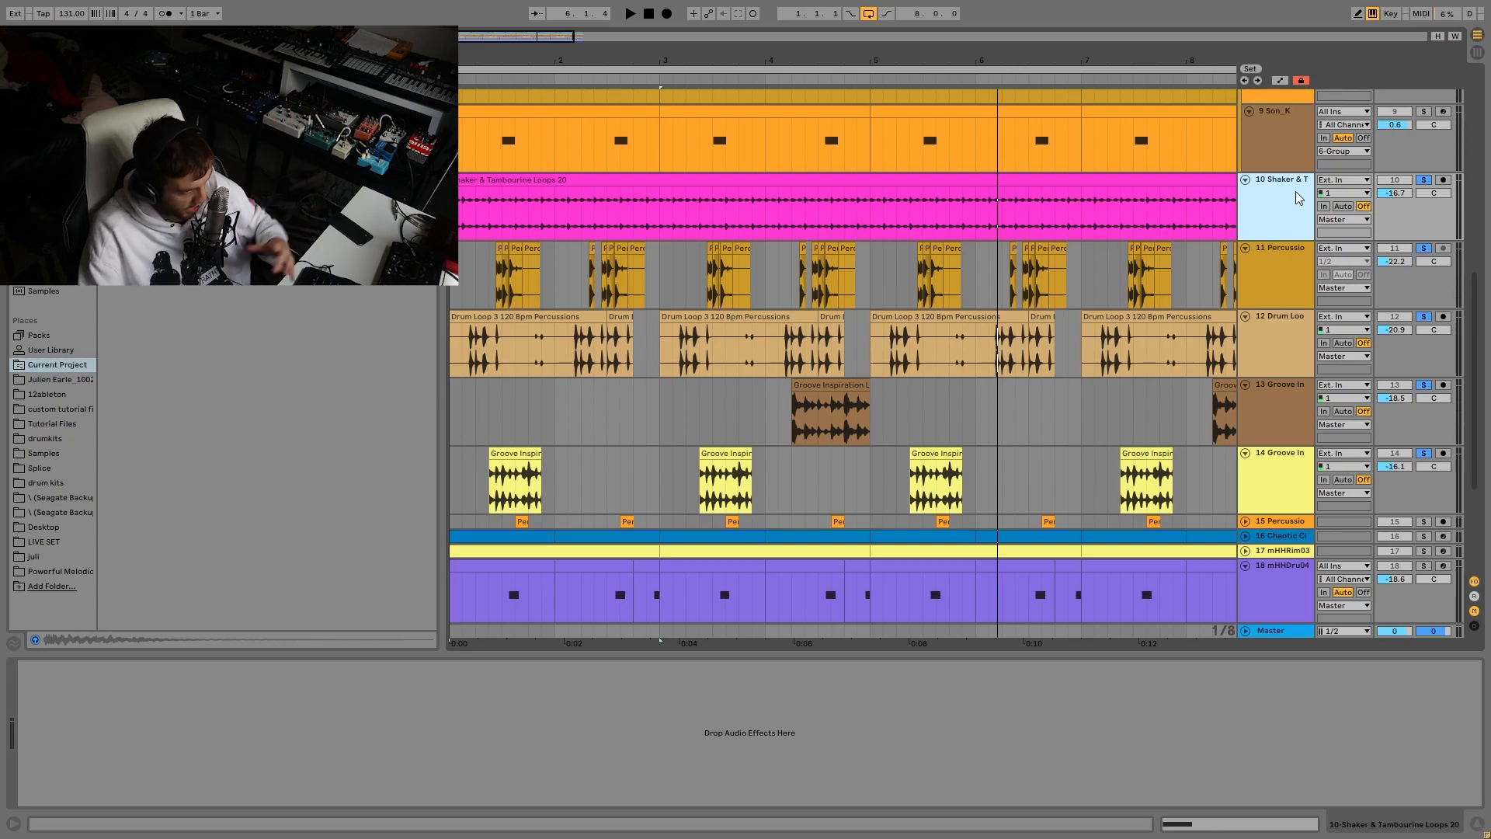
pyautogui.scroll(10, 1303, 217)
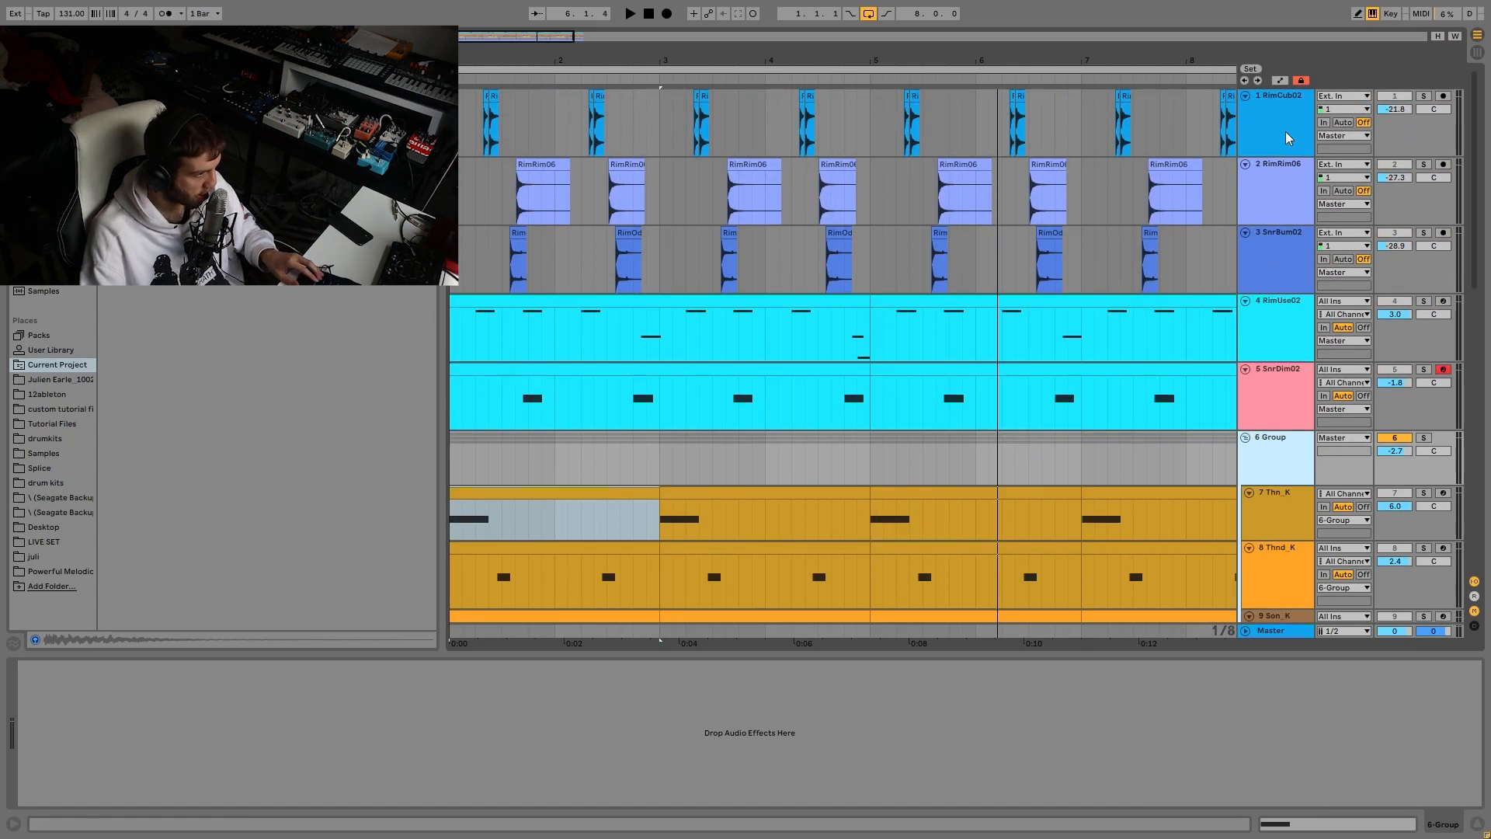
pyautogui.keyDown('shift'); pyautogui.click(1287, 138); pyautogui.keyUp('shift')
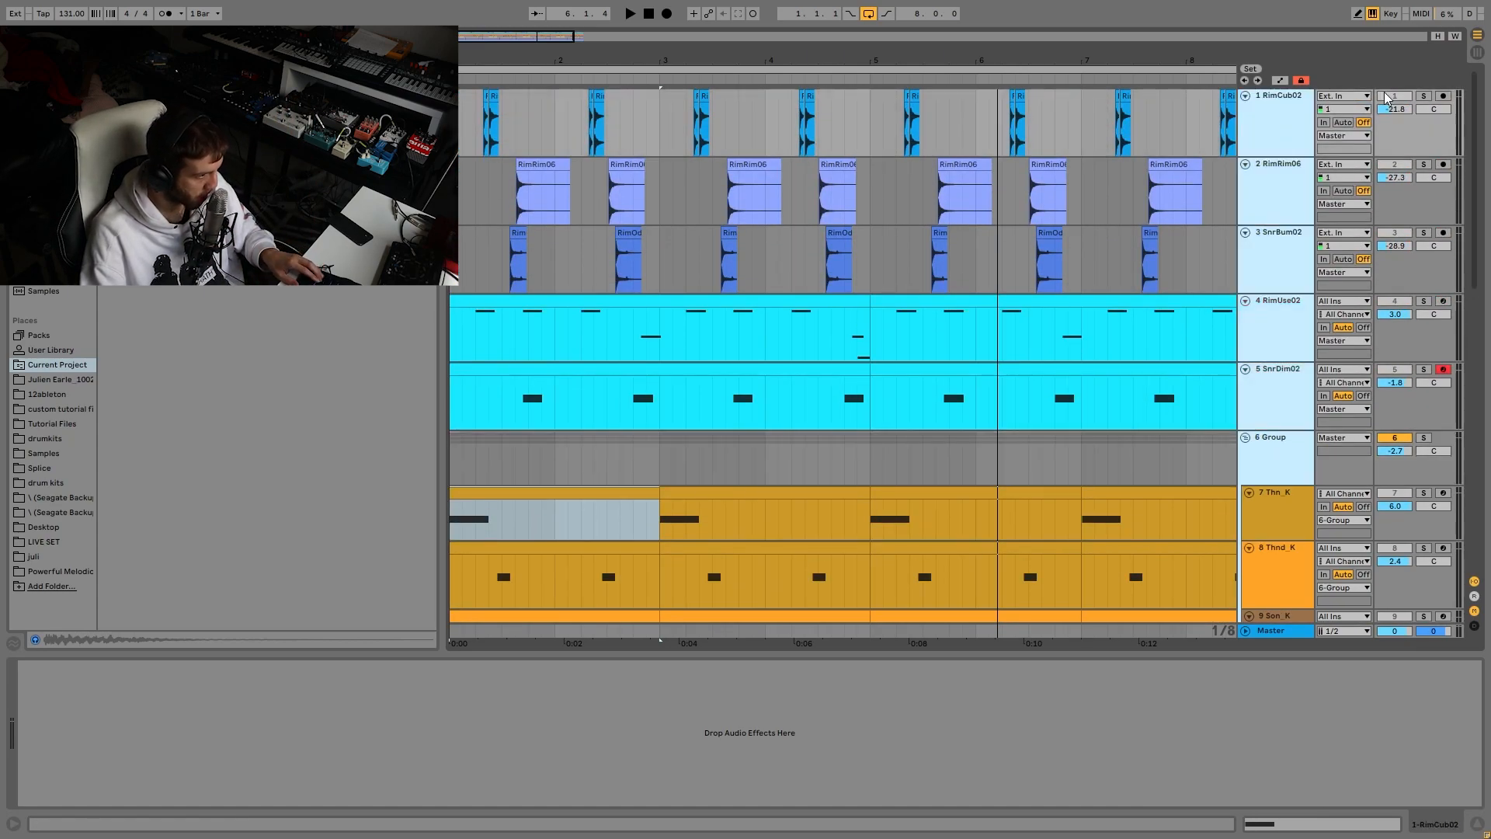
pyautogui.click(1423, 96)
pyautogui.press('space')
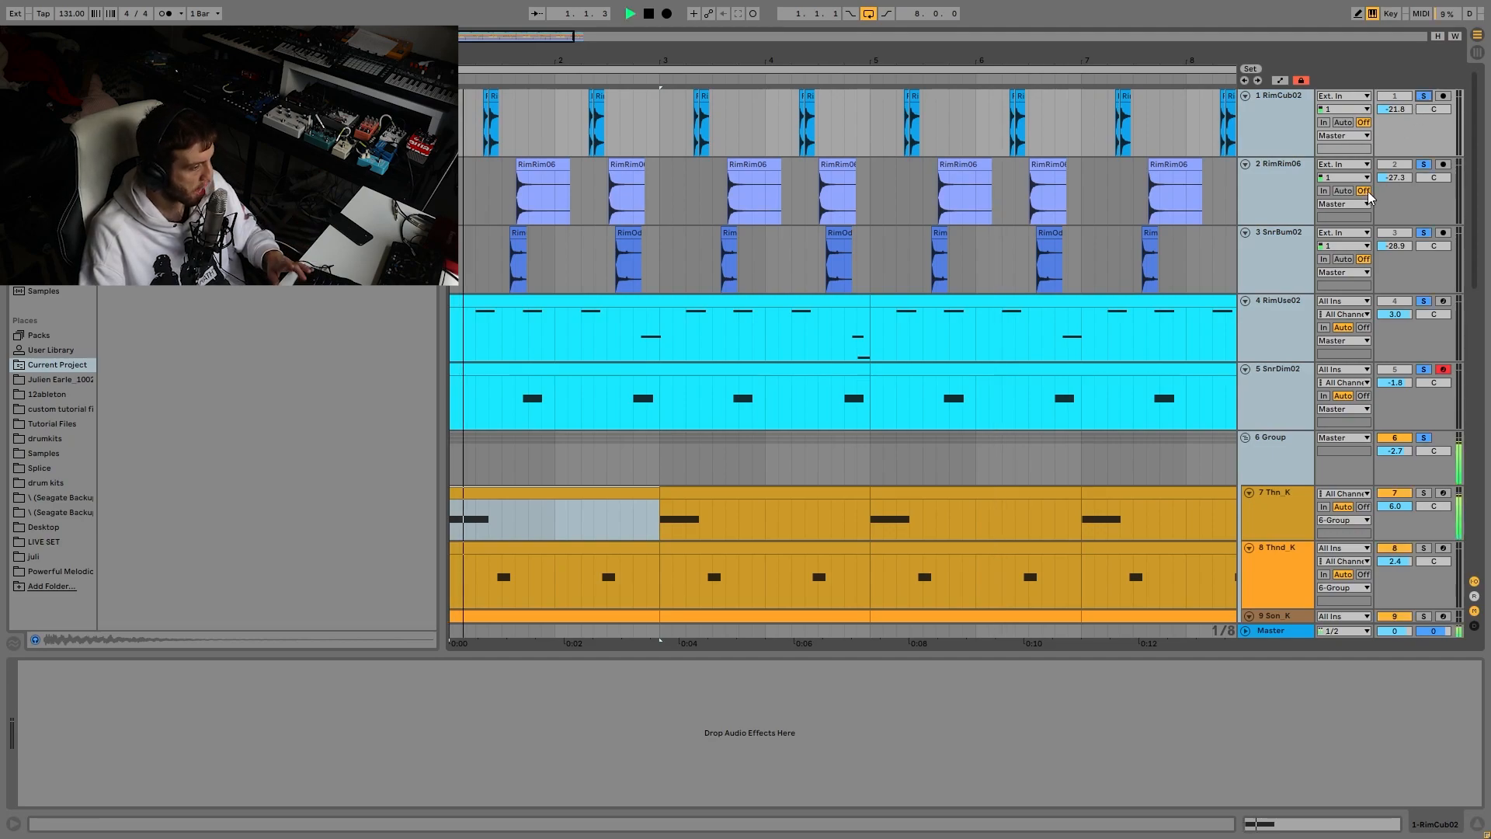
pyautogui.scroll(-4, 1293, 335)
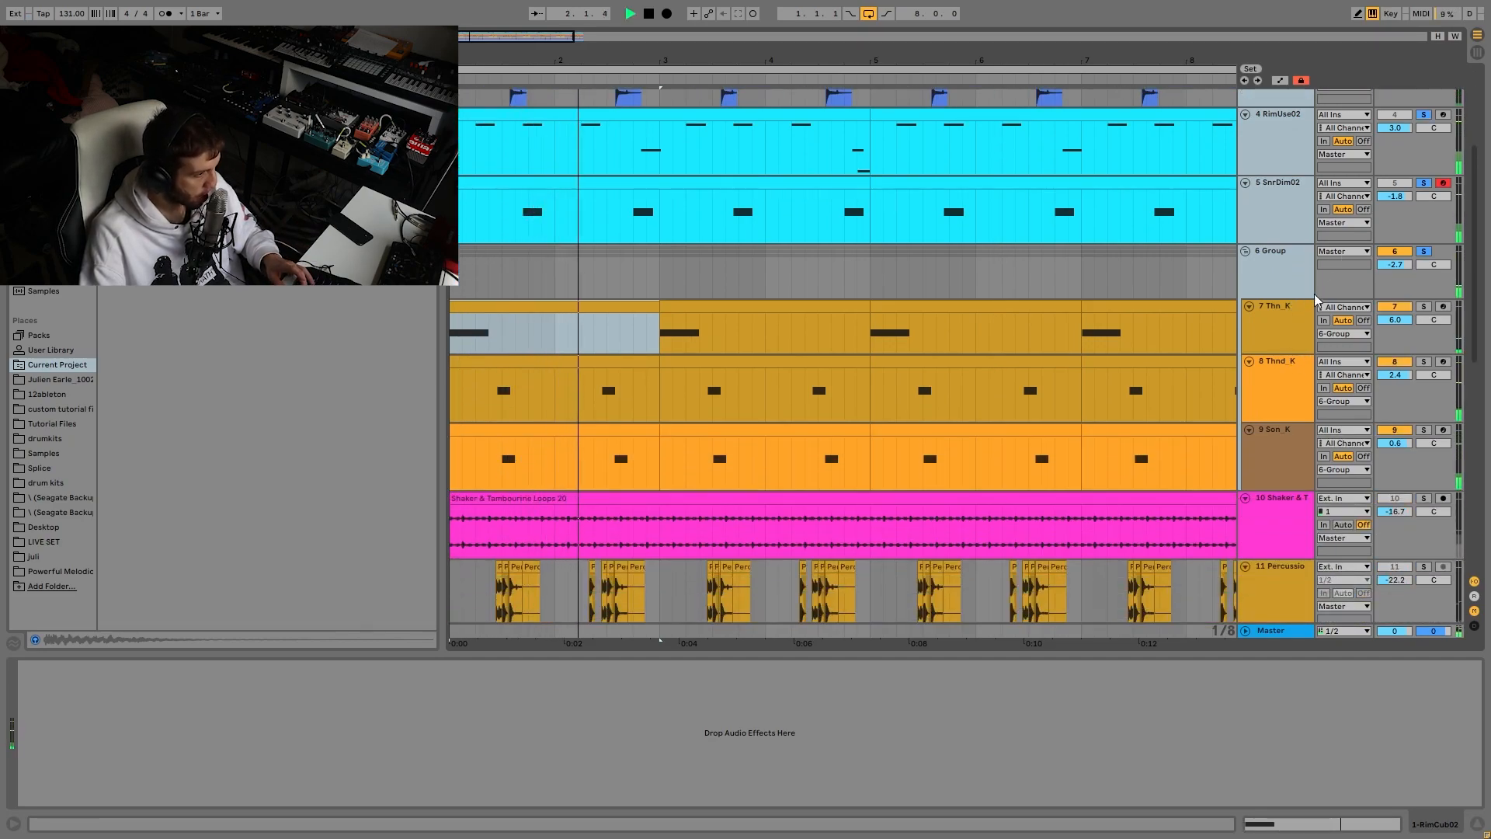
pyautogui.scroll(-2, 1429, 196)
pyautogui.scroll(-3, 1395, 337)
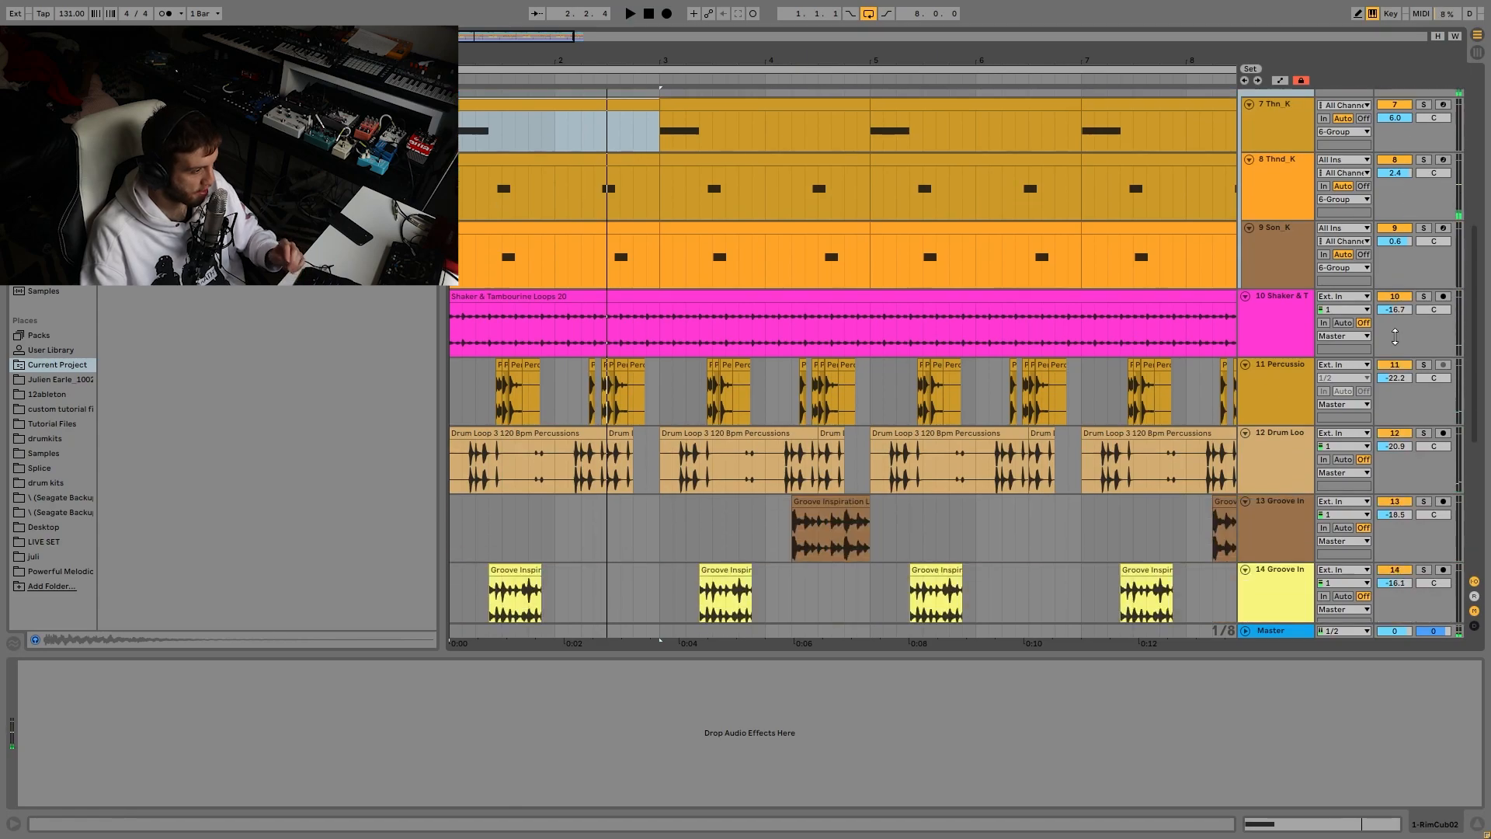
# Step: Solo the loop layers on tracks 10 Shaker through 14 Groove Inspiration and bring their waveforms into view
pyautogui.click(1283, 311)
pyautogui.scroll(-5, 1293, 326)
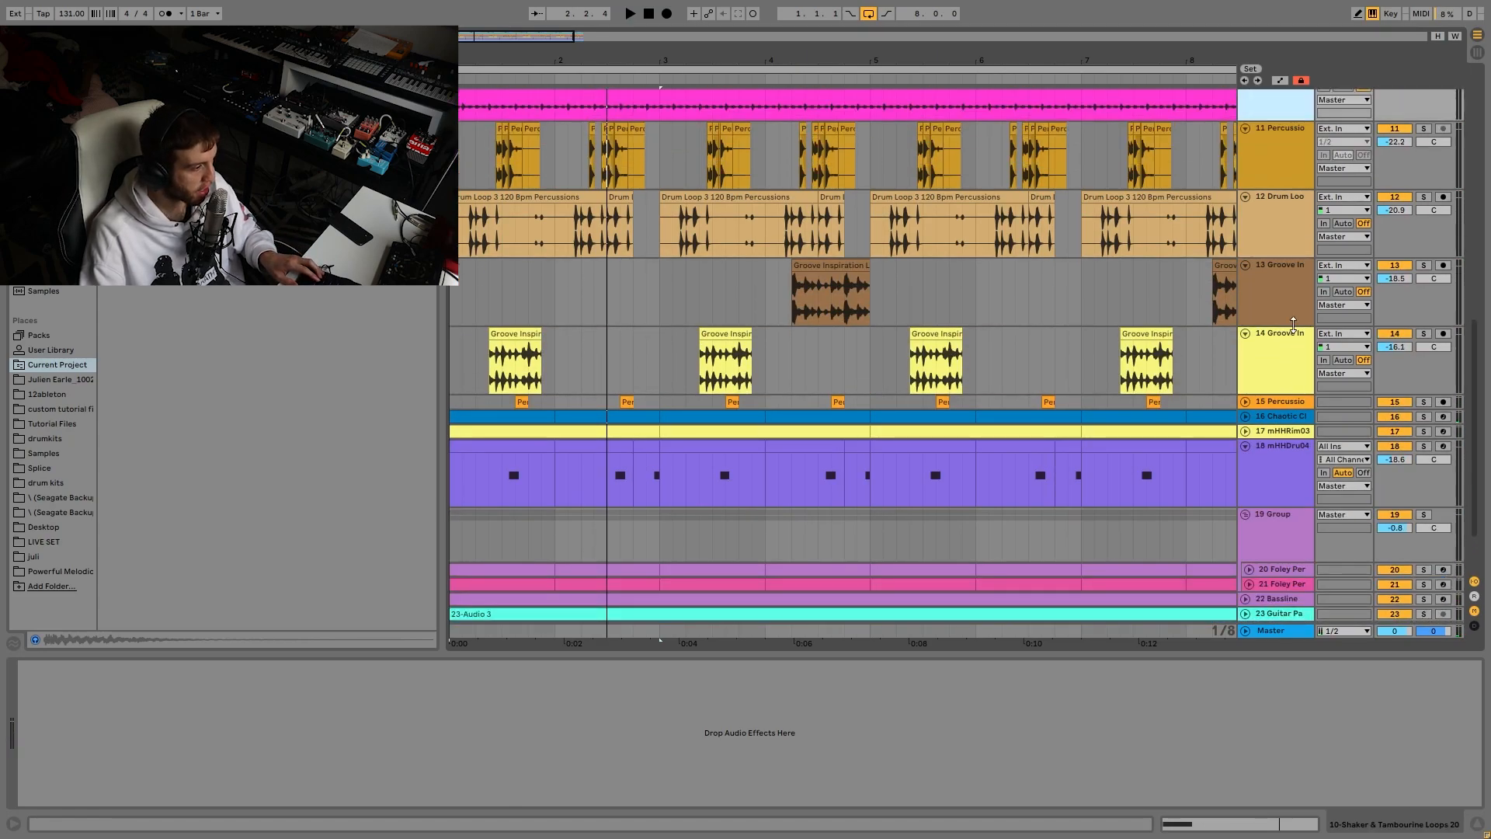
pyautogui.keyDown('shift'); pyautogui.click(1283, 385); pyautogui.keyUp('shift')
pyautogui.click(1424, 334)
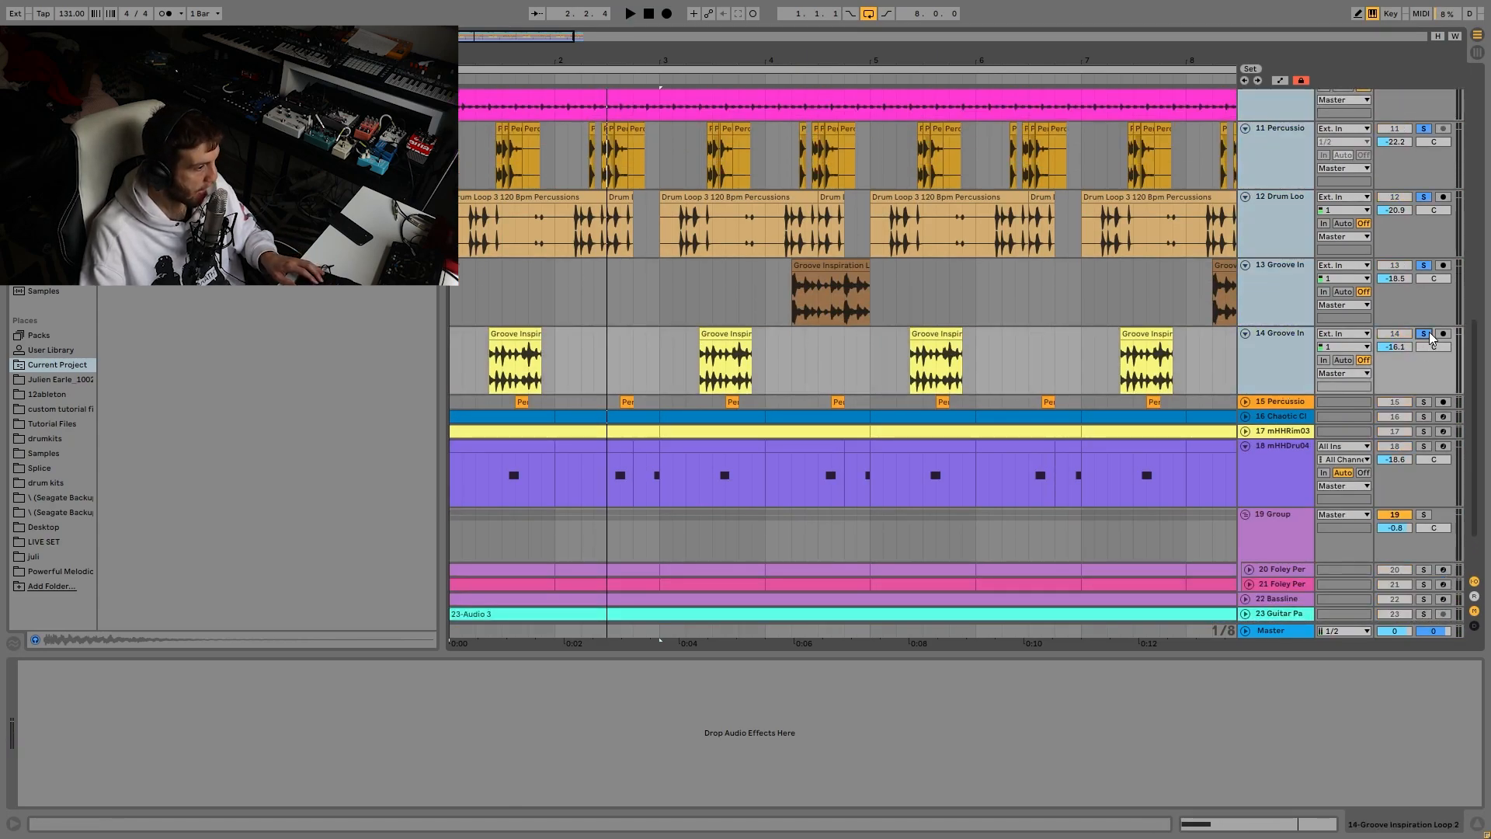
pyautogui.scroll(5, 1274, 314)
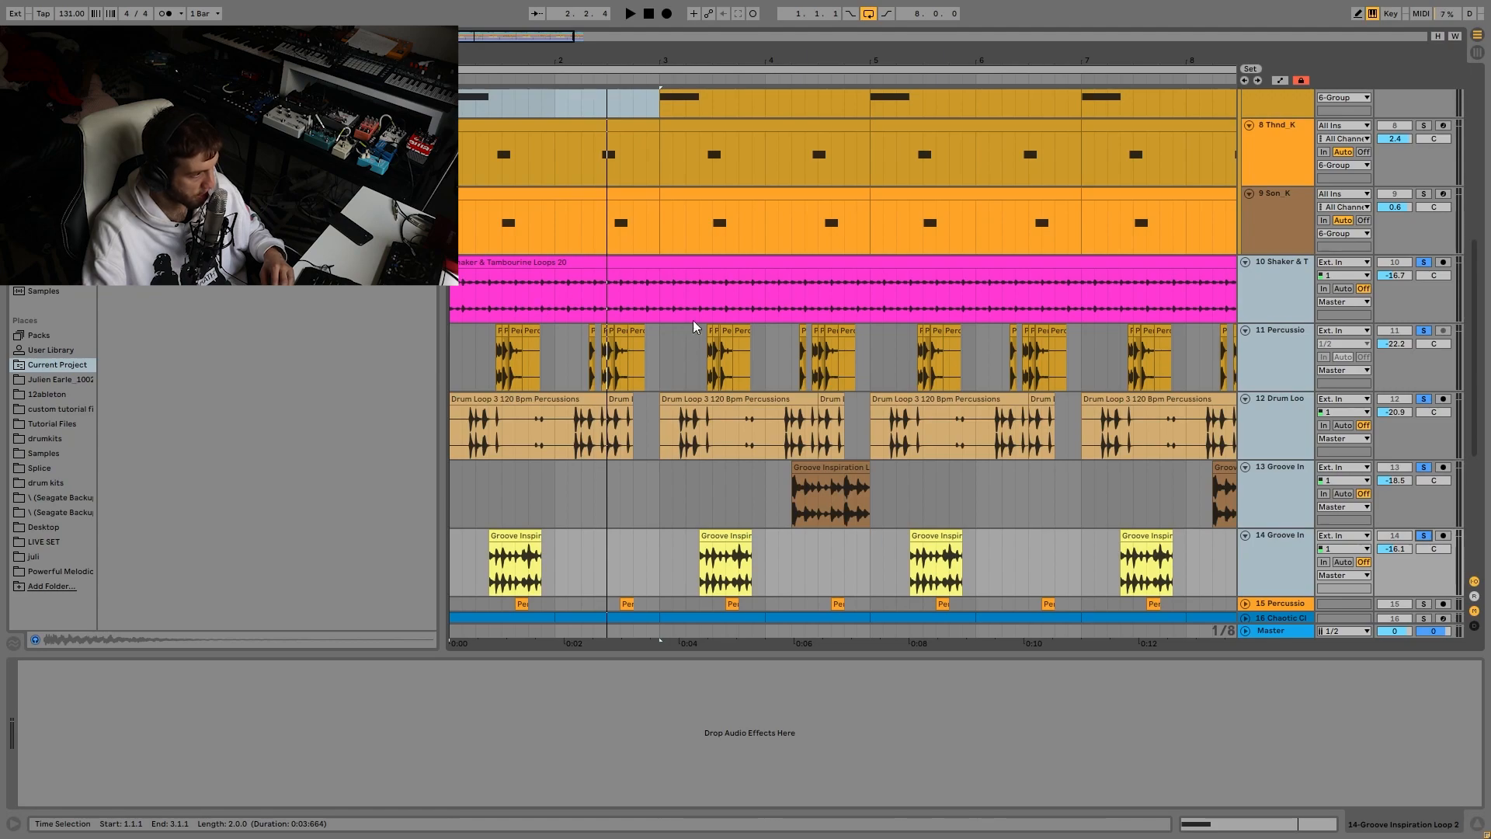
pyautogui.scroll(-2, 699, 365)
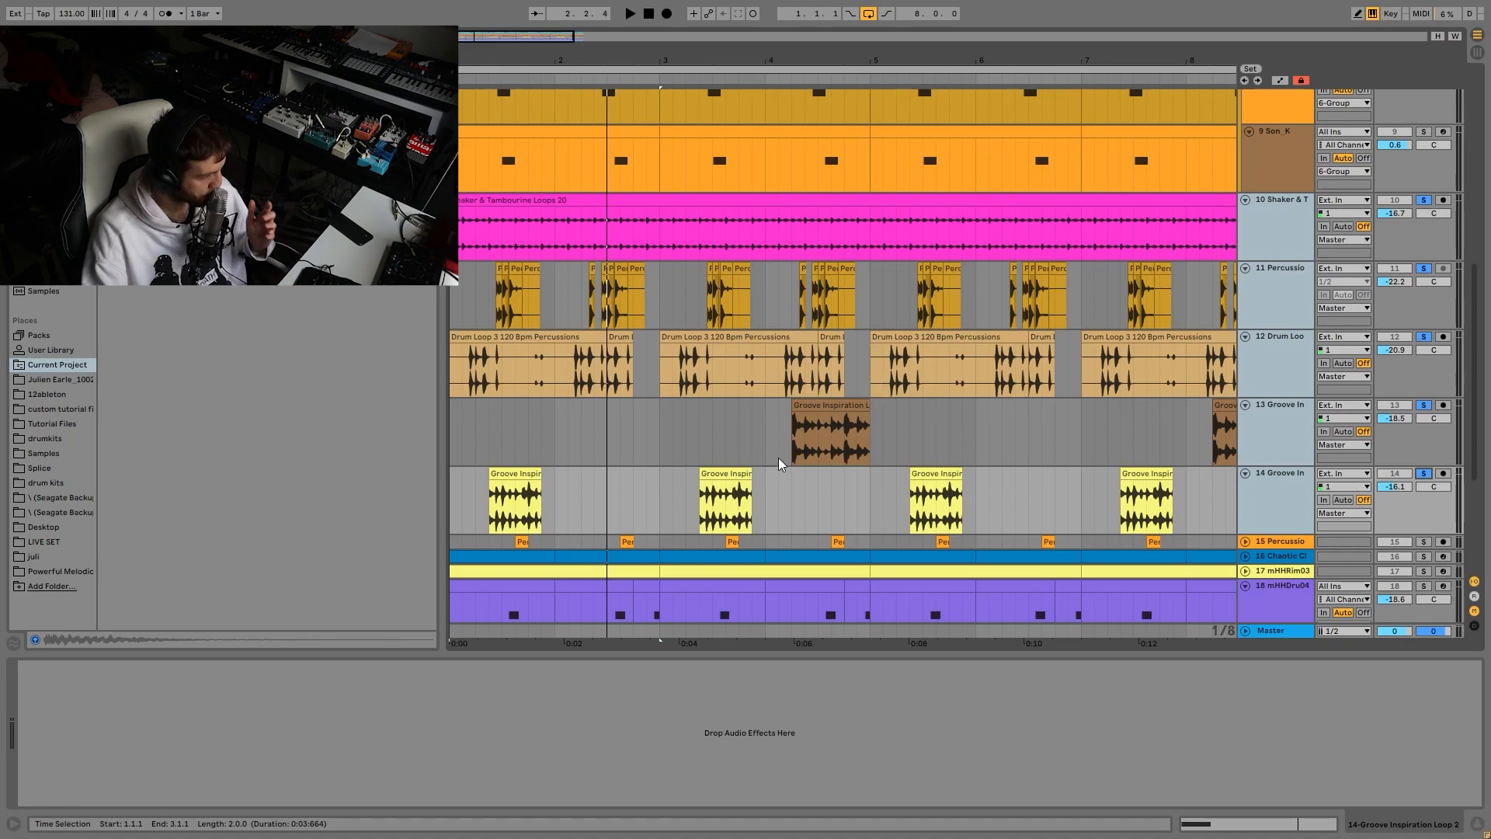
# Step: Play the soloed loop layers on tracks 10 to 14, clear their solos and play the full arrangement from 1.1.1
pyautogui.press('space')
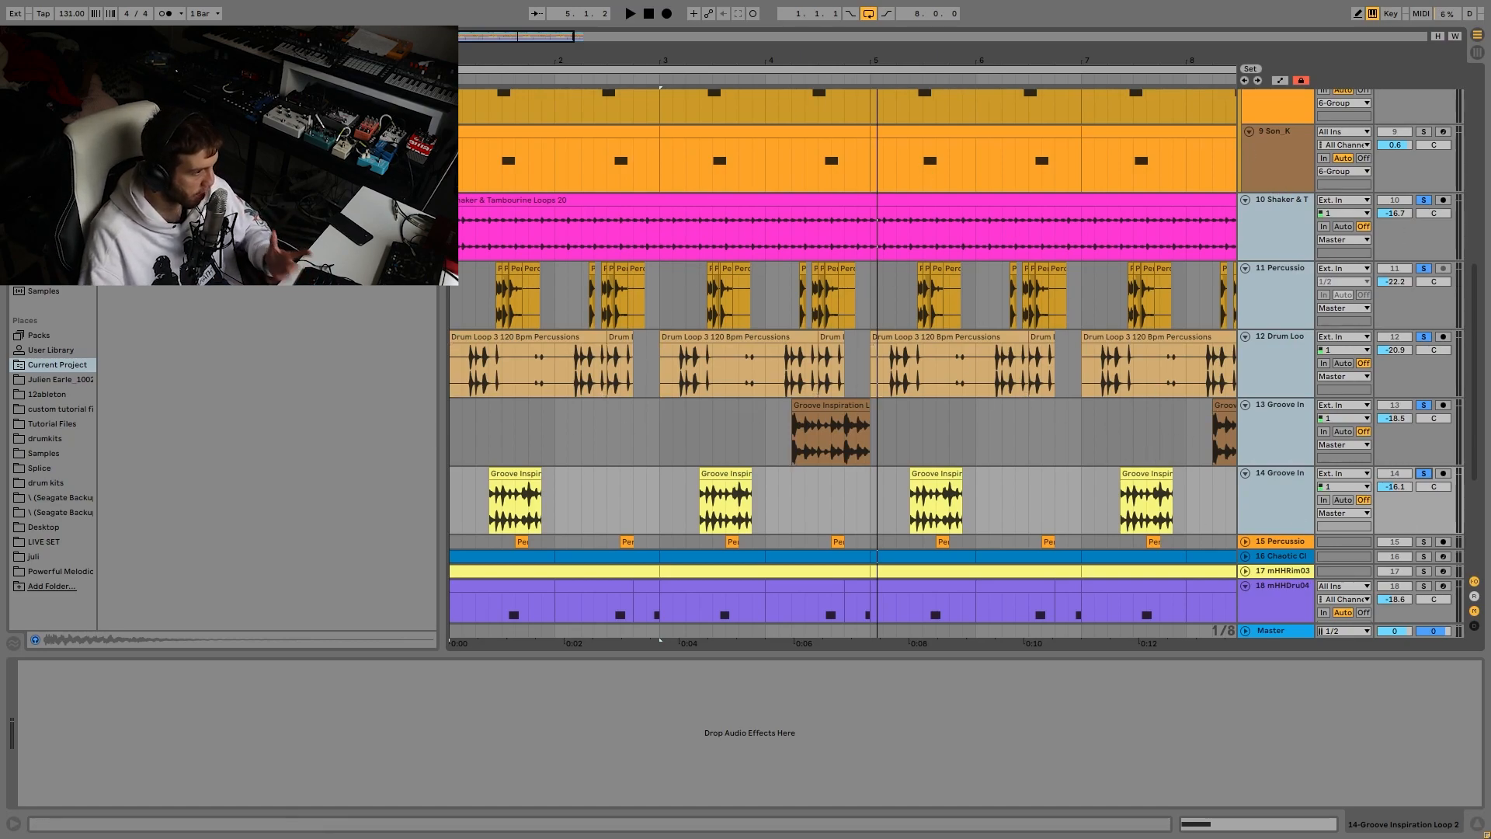
pyautogui.click(1424, 201)
pyautogui.press('space')
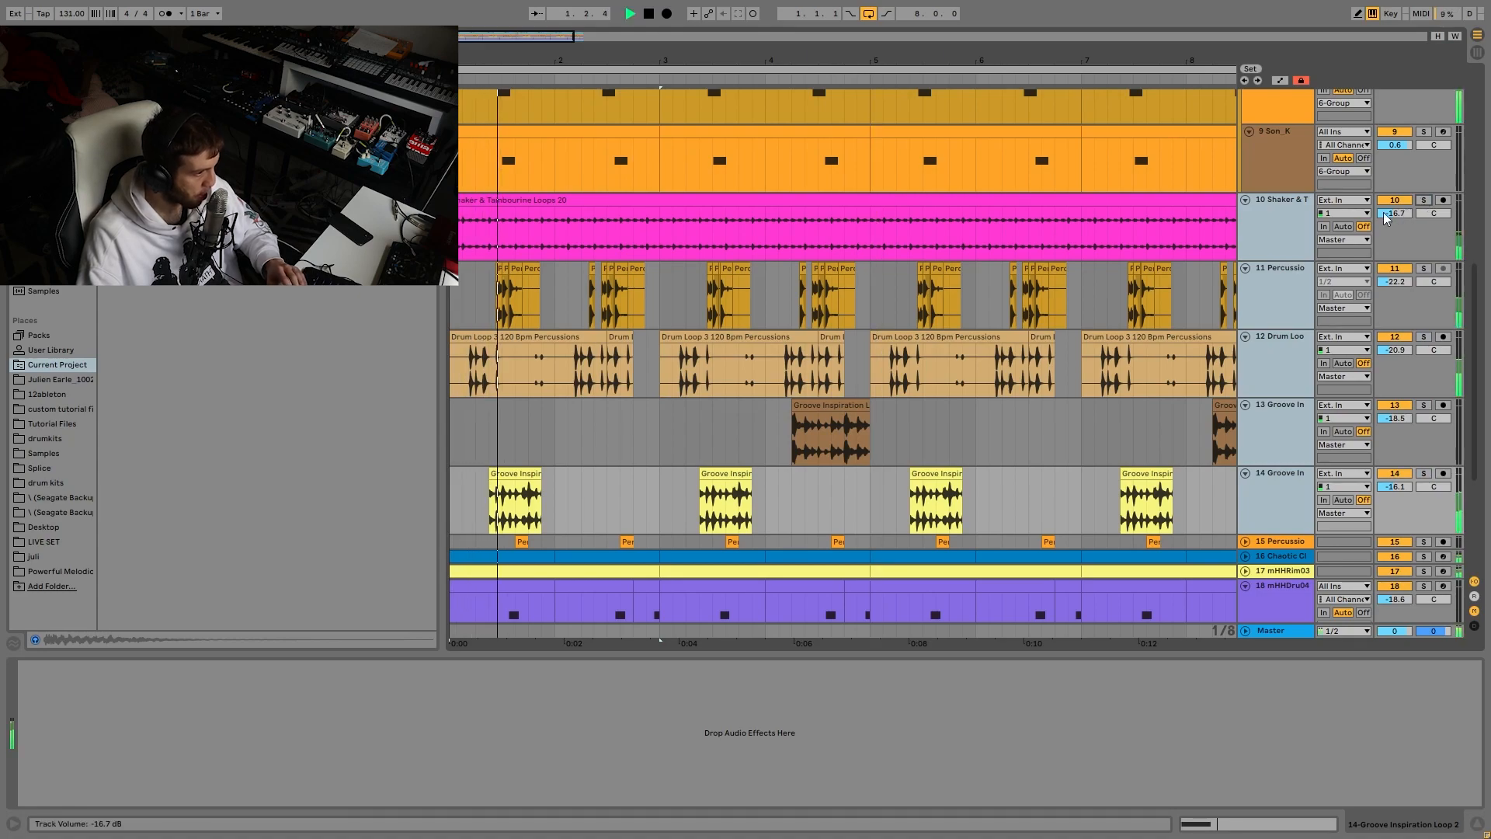
pyautogui.press('space')
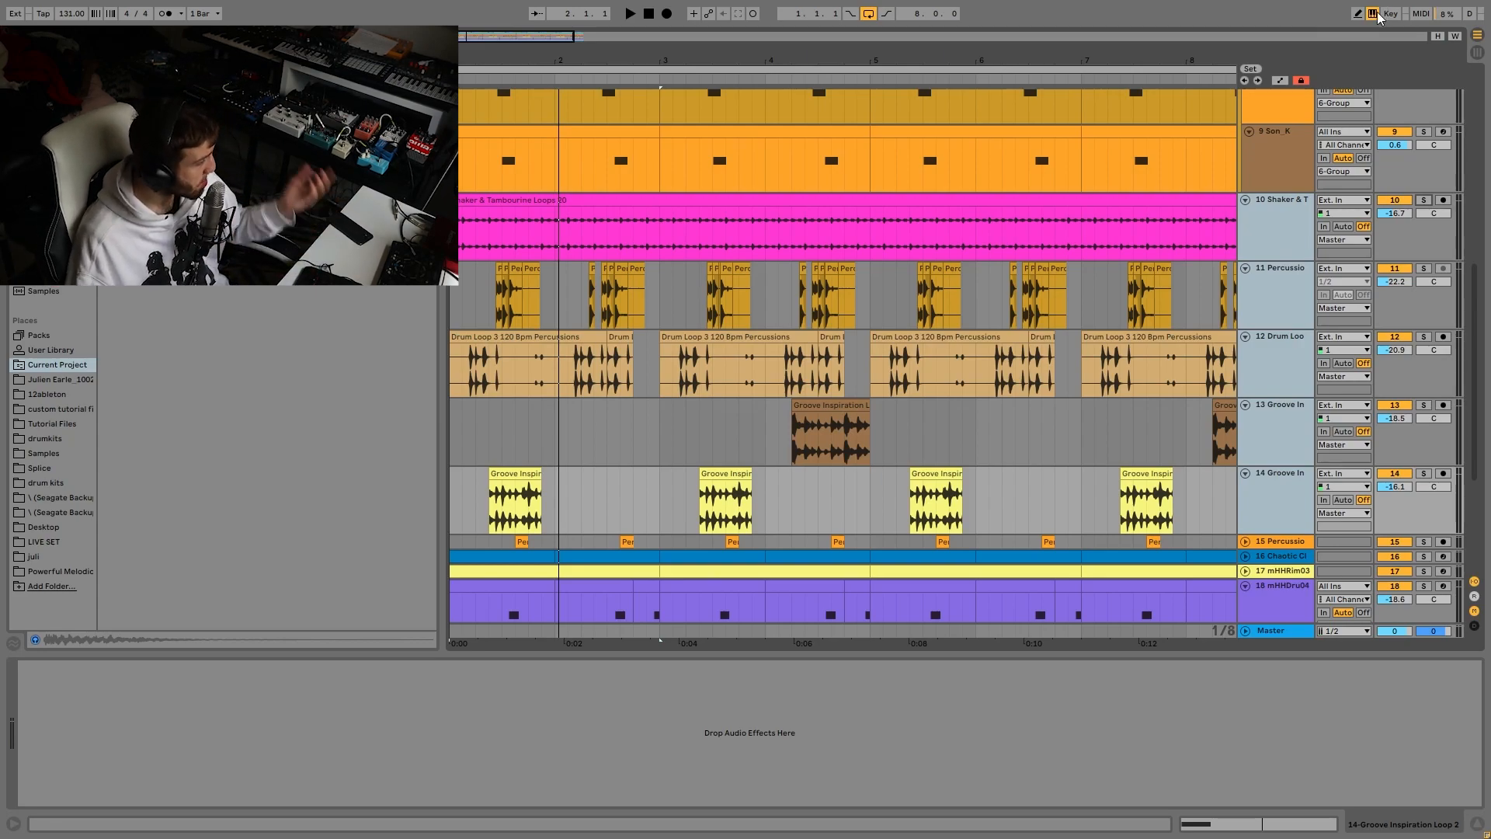
# Step: Solo only track 10 Shaker & Tambourine and play it from the start of the arrangement
pyautogui.click(1250, 218)
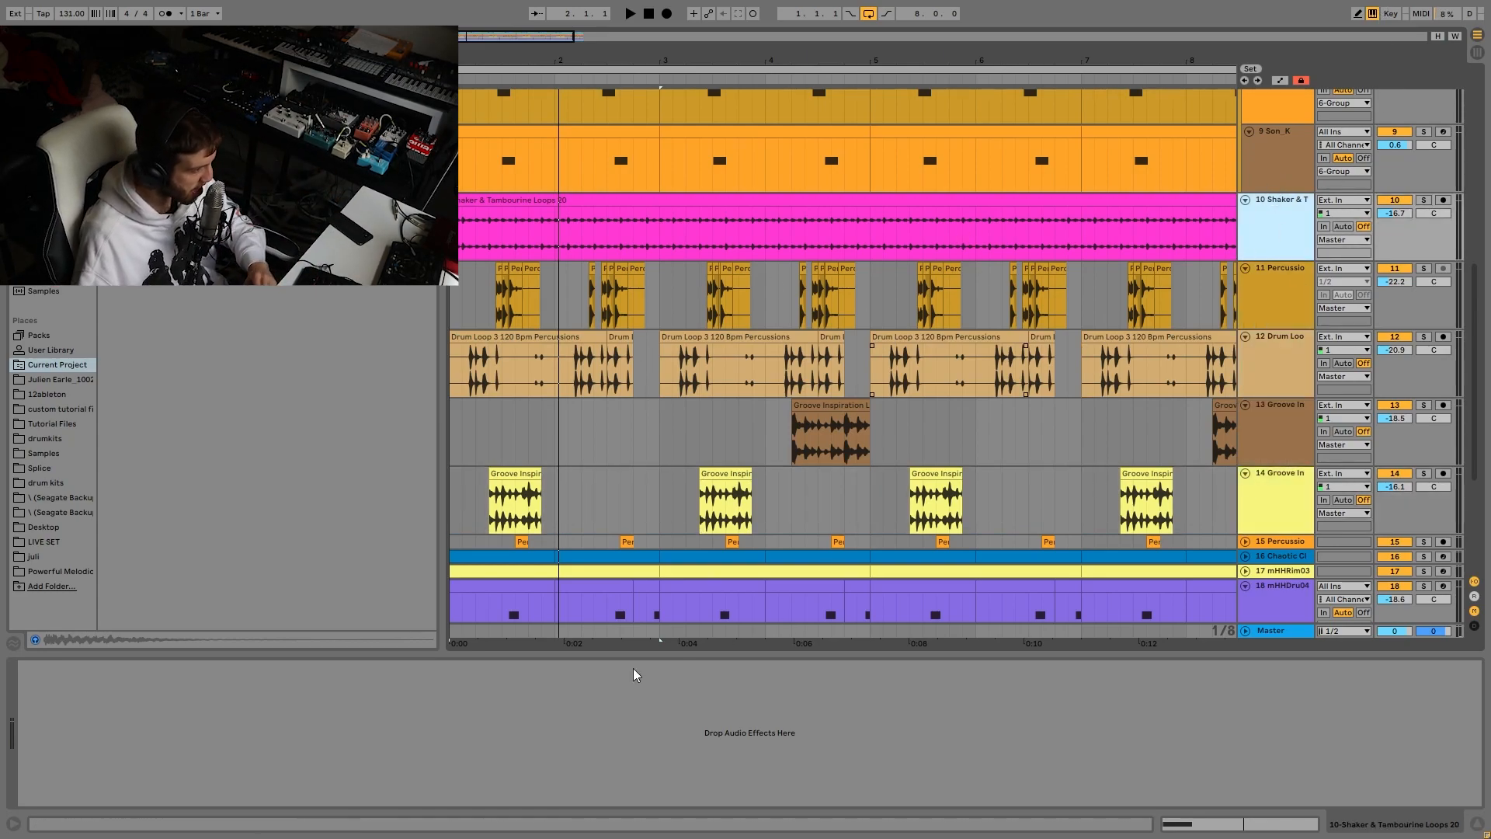
pyautogui.click(1290, 521)
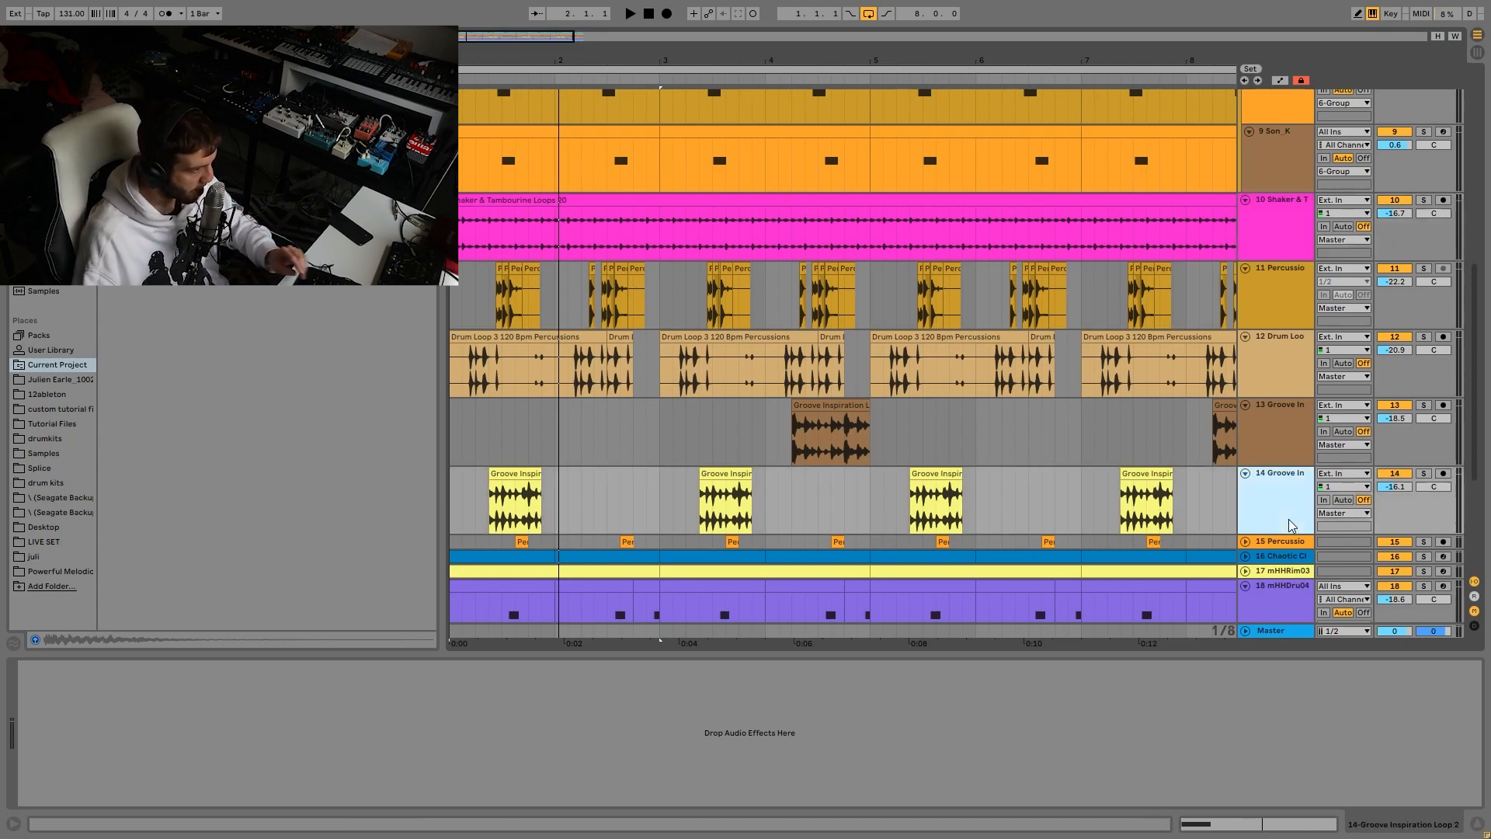
pyautogui.keyDown('shift'); pyautogui.click(1271, 419); pyautogui.keyUp('shift')
pyautogui.click(1266, 354)
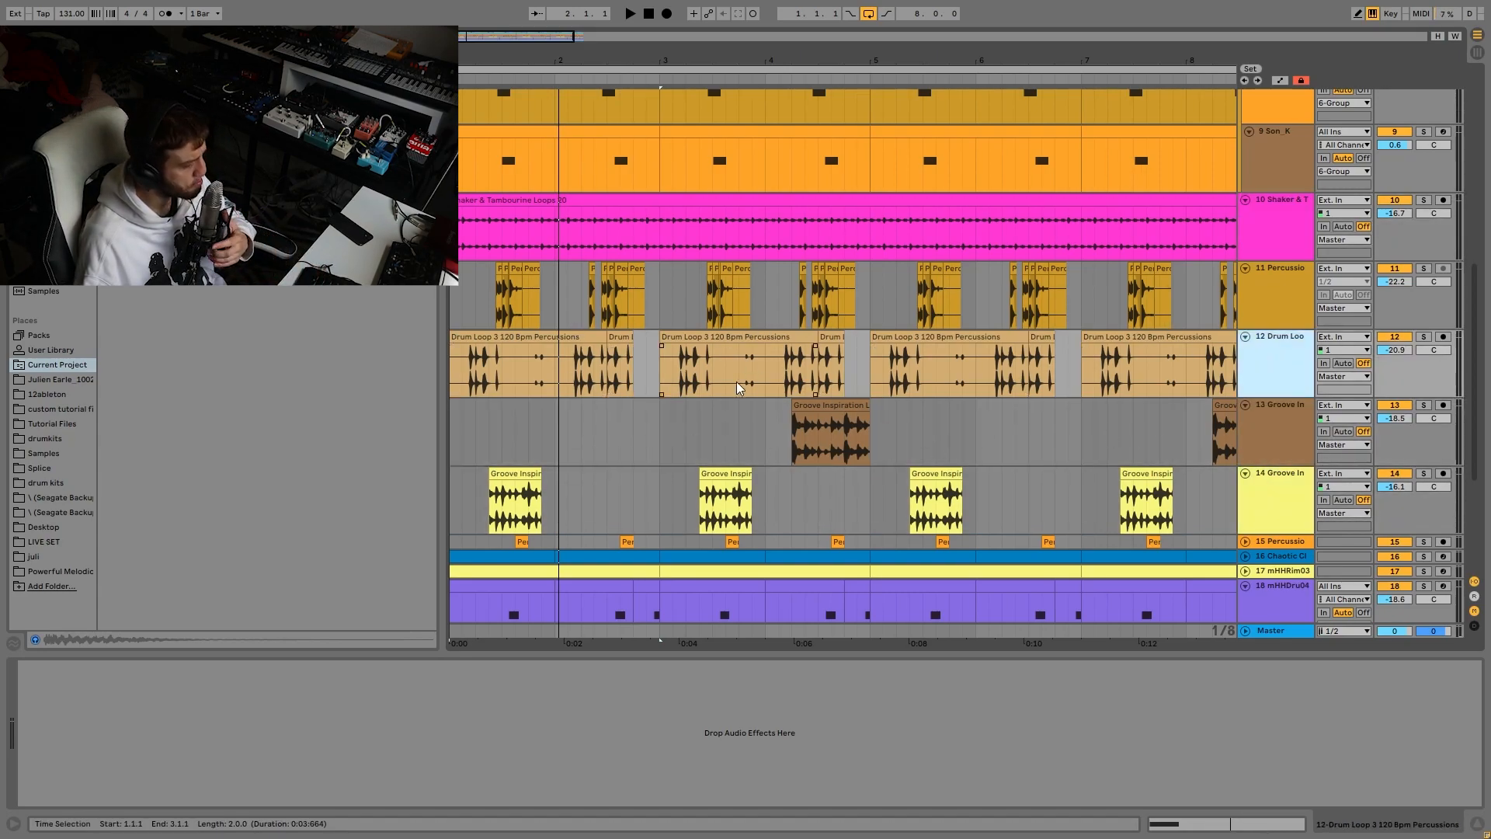
pyautogui.click(1260, 223)
pyautogui.click(1423, 200)
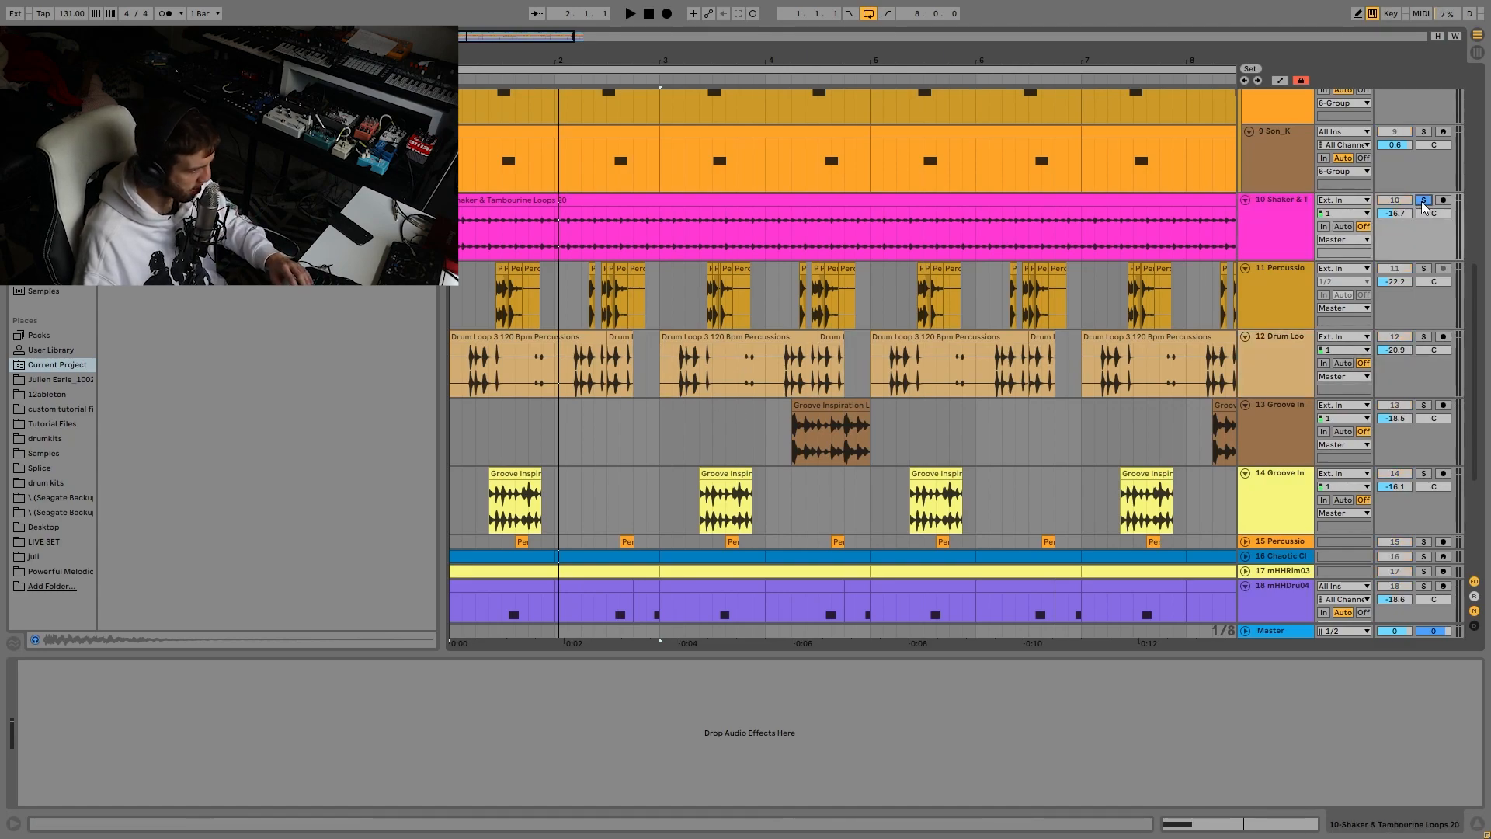
pyautogui.press('space')
# Step: Switch the solo to track 11 Percussion and audition it
pyautogui.click(1424, 268)
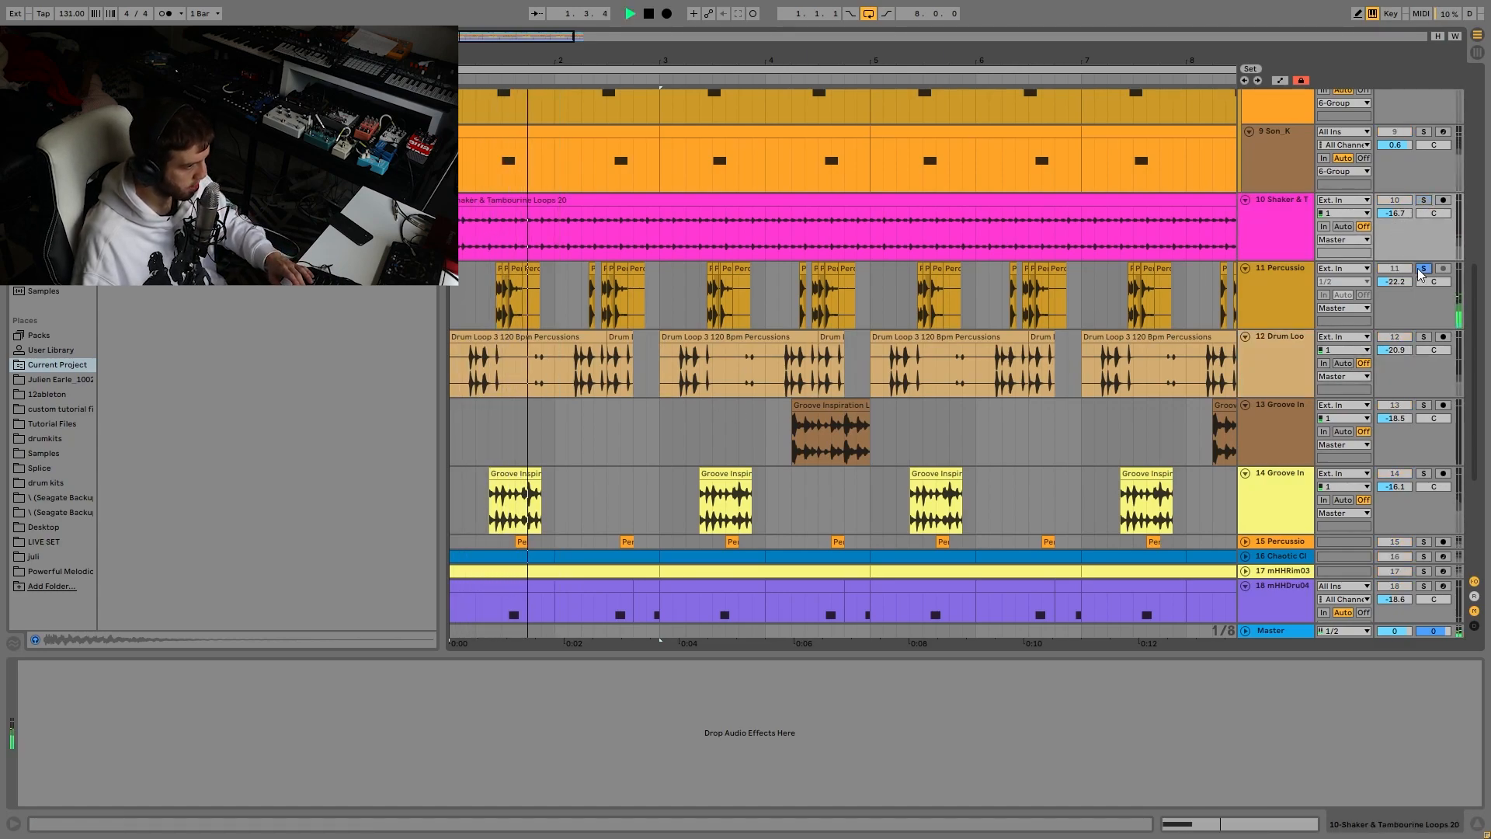
pyautogui.press('space')
pyautogui.press('space')
# Step: Solo tracks 10 Shaker & Tambourine through 14 Groove Inspiration as a group and play them together
pyautogui.click(1271, 246)
pyautogui.press('space')
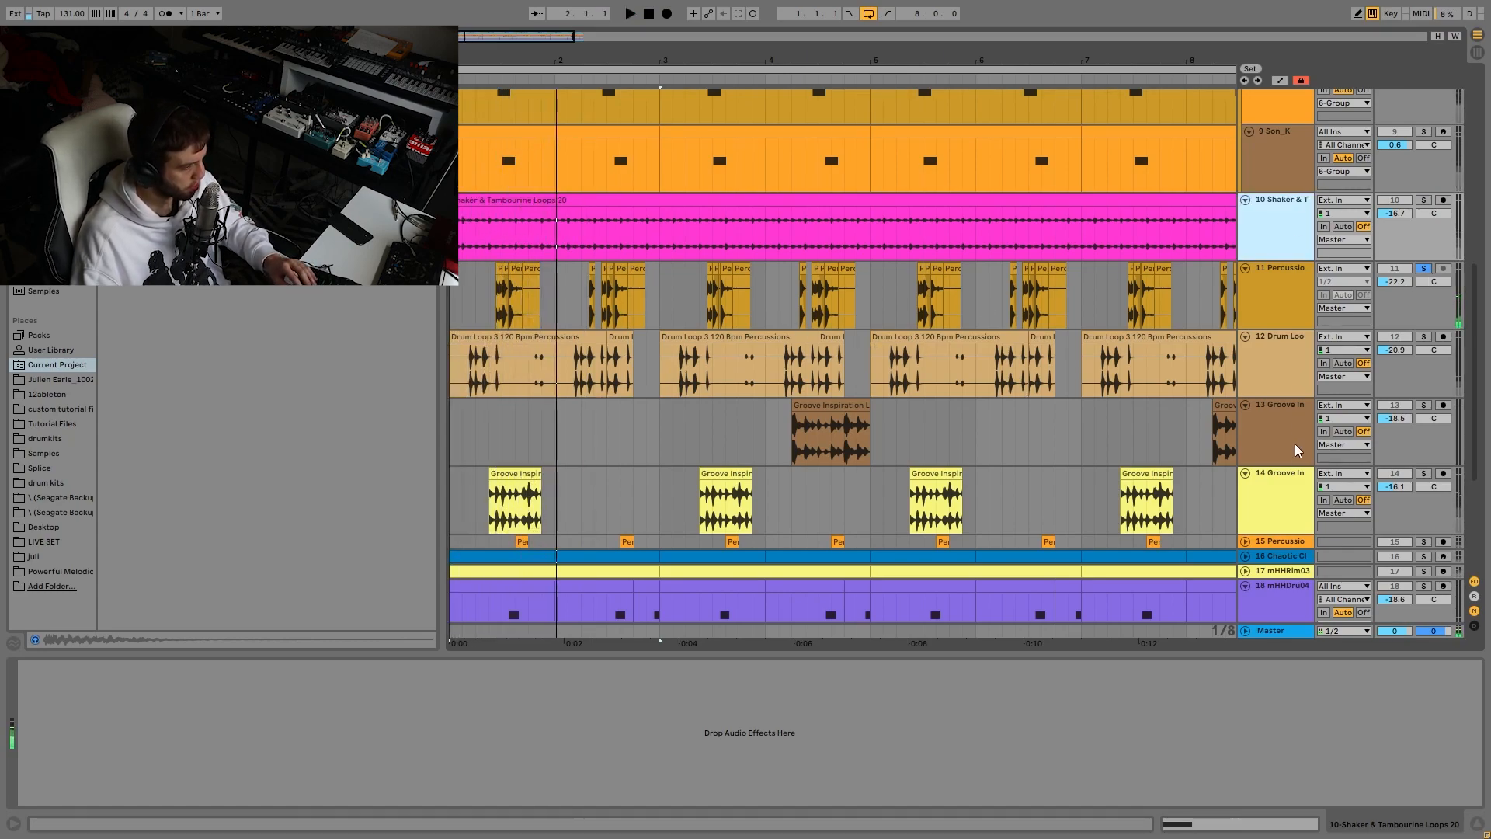
pyautogui.keyDown('shift'); pyautogui.click(1305, 491); pyautogui.keyUp('shift')
pyautogui.click(1428, 474)
pyautogui.press('space')
pyautogui.click(1299, 477)
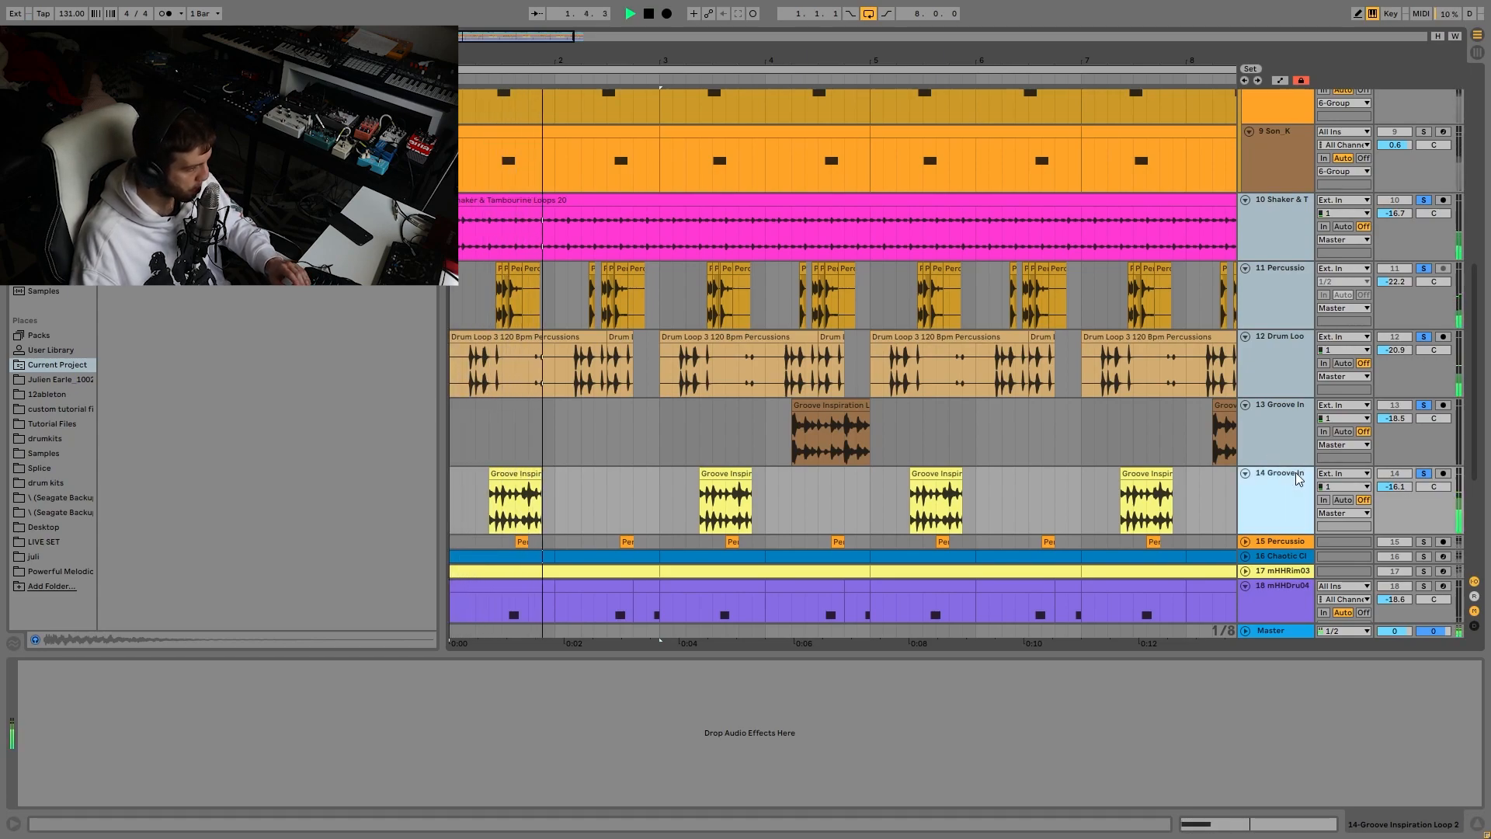
# Step: Stop playback, solo only track 13 Groove Inspiration and select its first clip
pyautogui.click(1282, 445)
pyautogui.press('space')
pyautogui.click(759, 370)
pyautogui.click(846, 429)
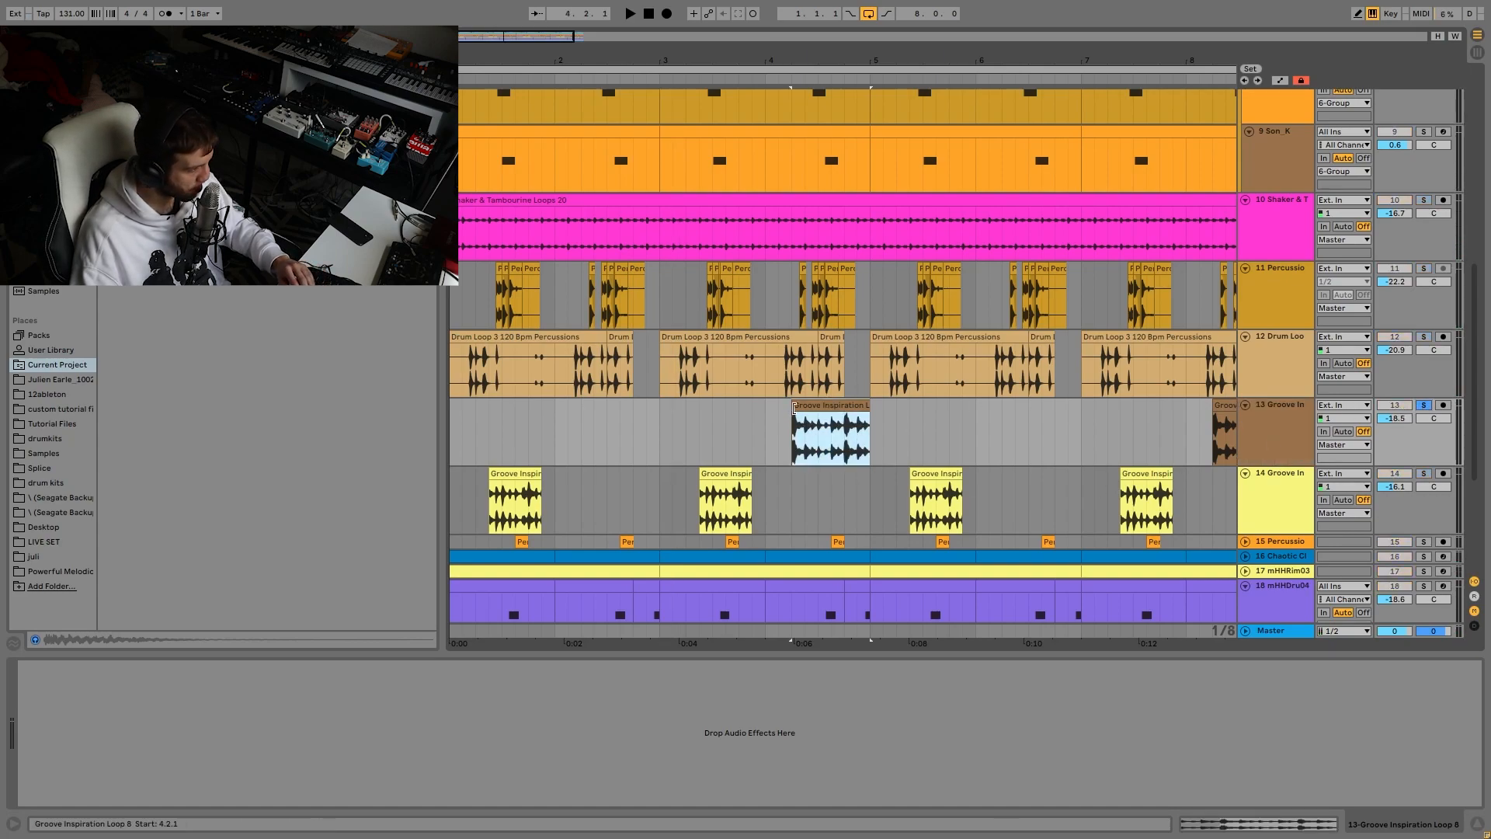
# Step: Extend the start of track 13's first clip back to 4.1.1, play the longer clip and undo the extension
pyautogui.moveTo(793, 408); pyautogui.dragTo(768, 408)
pyautogui.press('space')
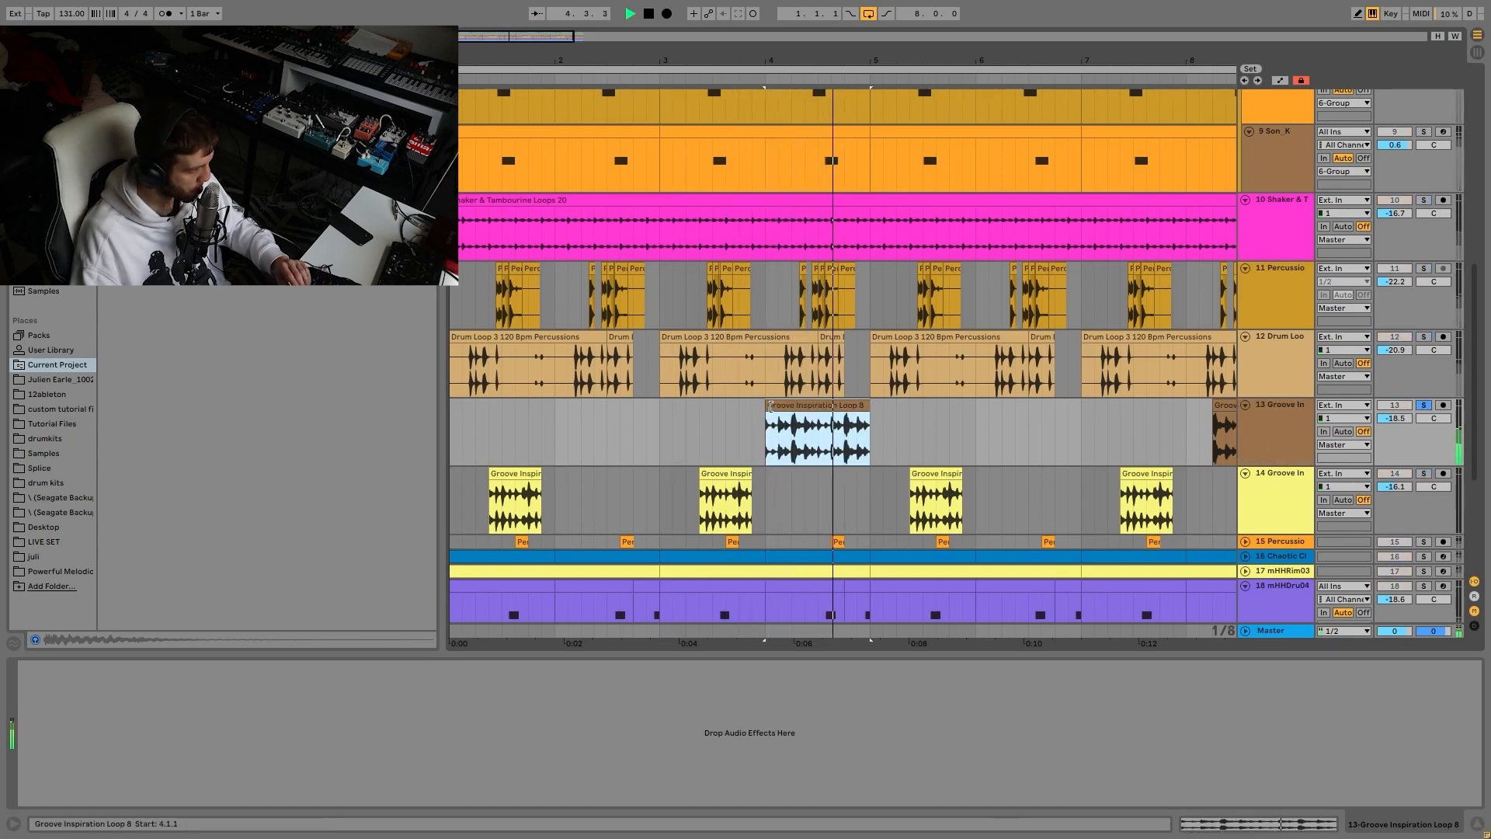
pyautogui.press('space')
pyautogui.hotkey('ctrl', 'z')
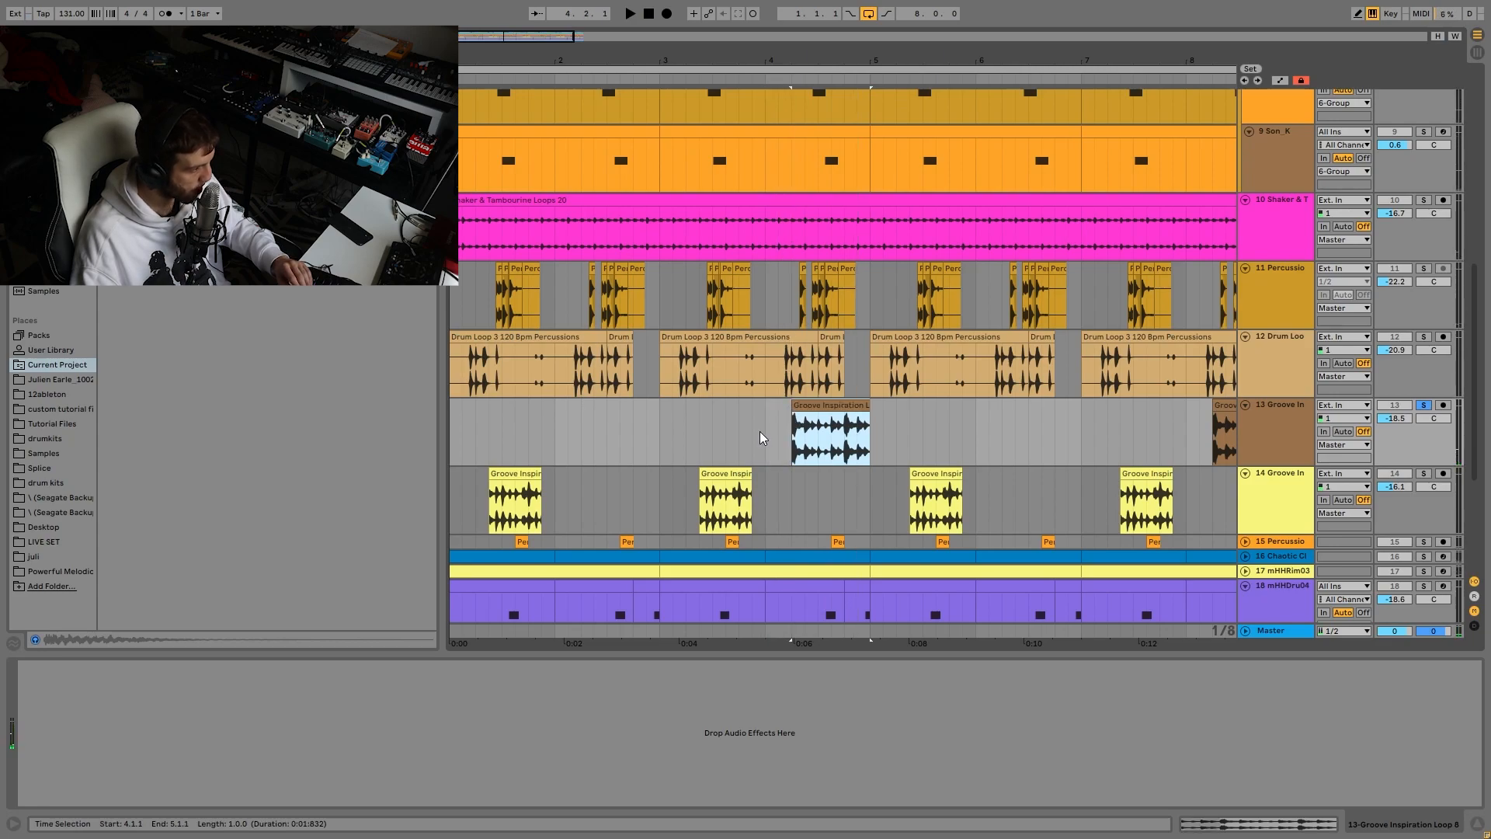
# Step: Audition track 13 Groove Inspiration in solo from 4.1.1, followed by track 14 Groove Inspiration in solo from 3.1.1
pyautogui.click(762, 438)
pyautogui.press('space')
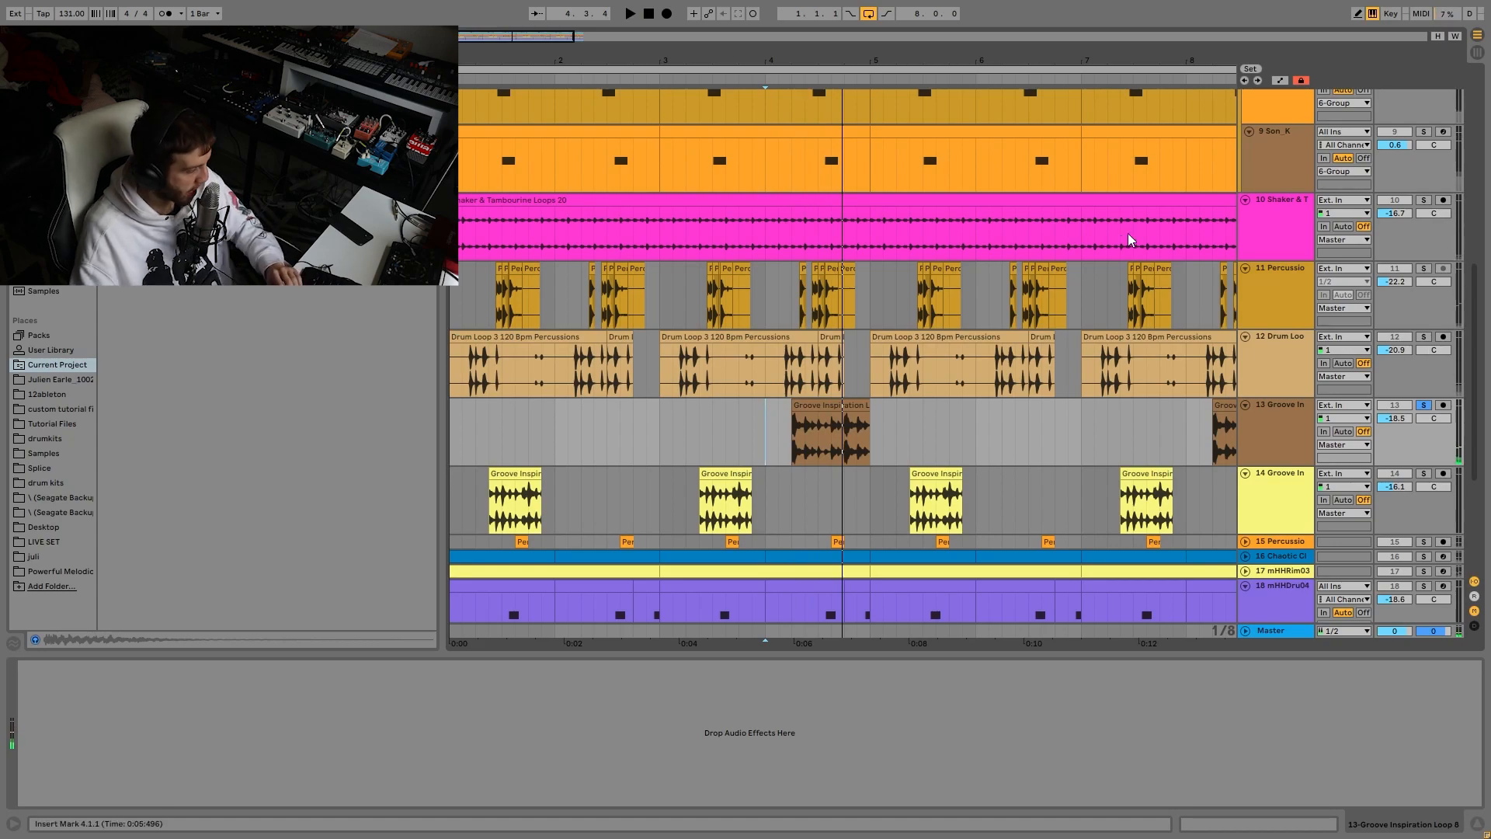
pyautogui.press('space')
pyautogui.press('space')
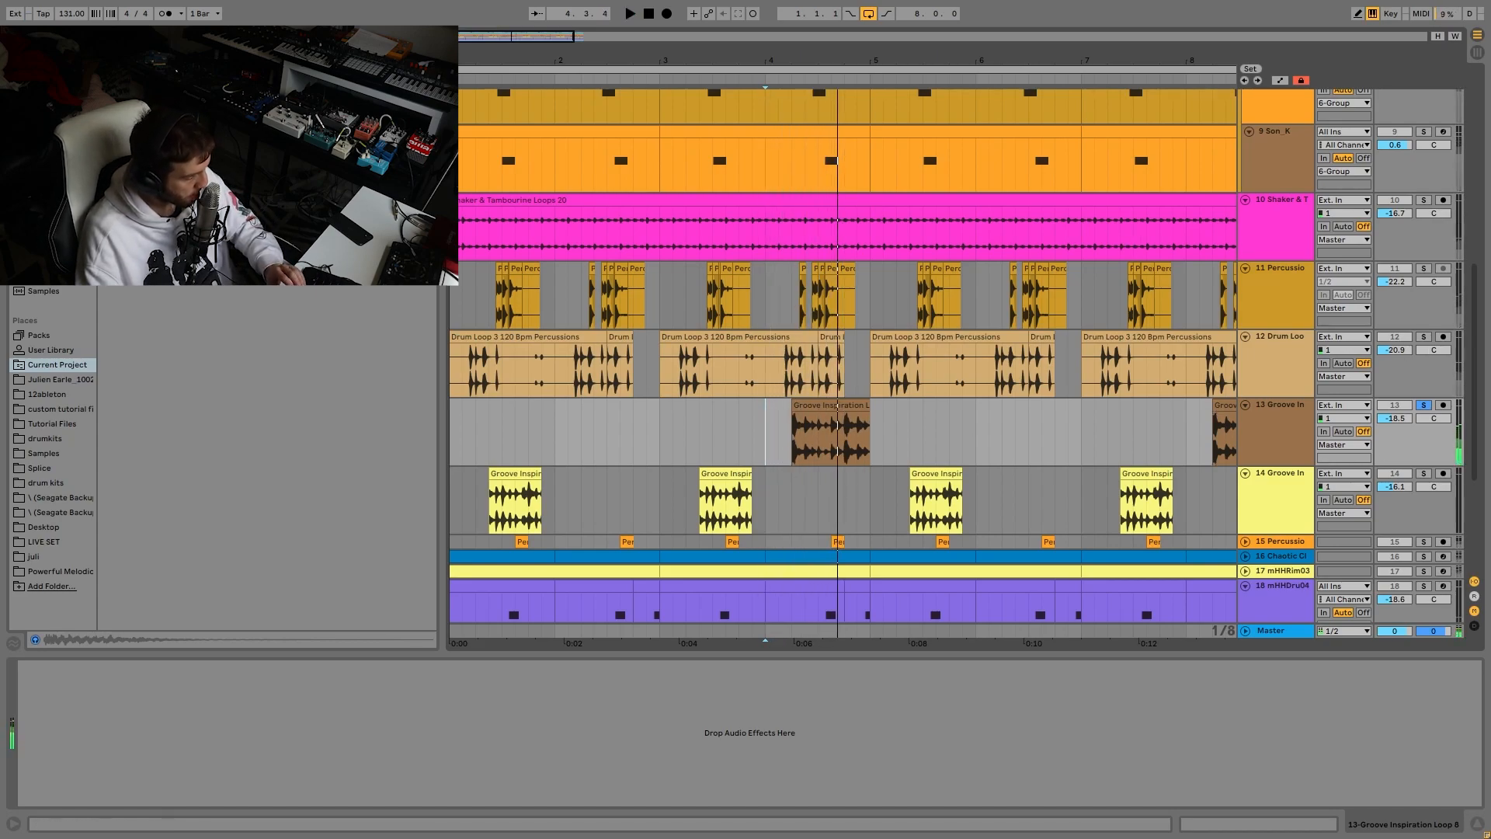
pyautogui.click(663, 501)
pyautogui.press('space')
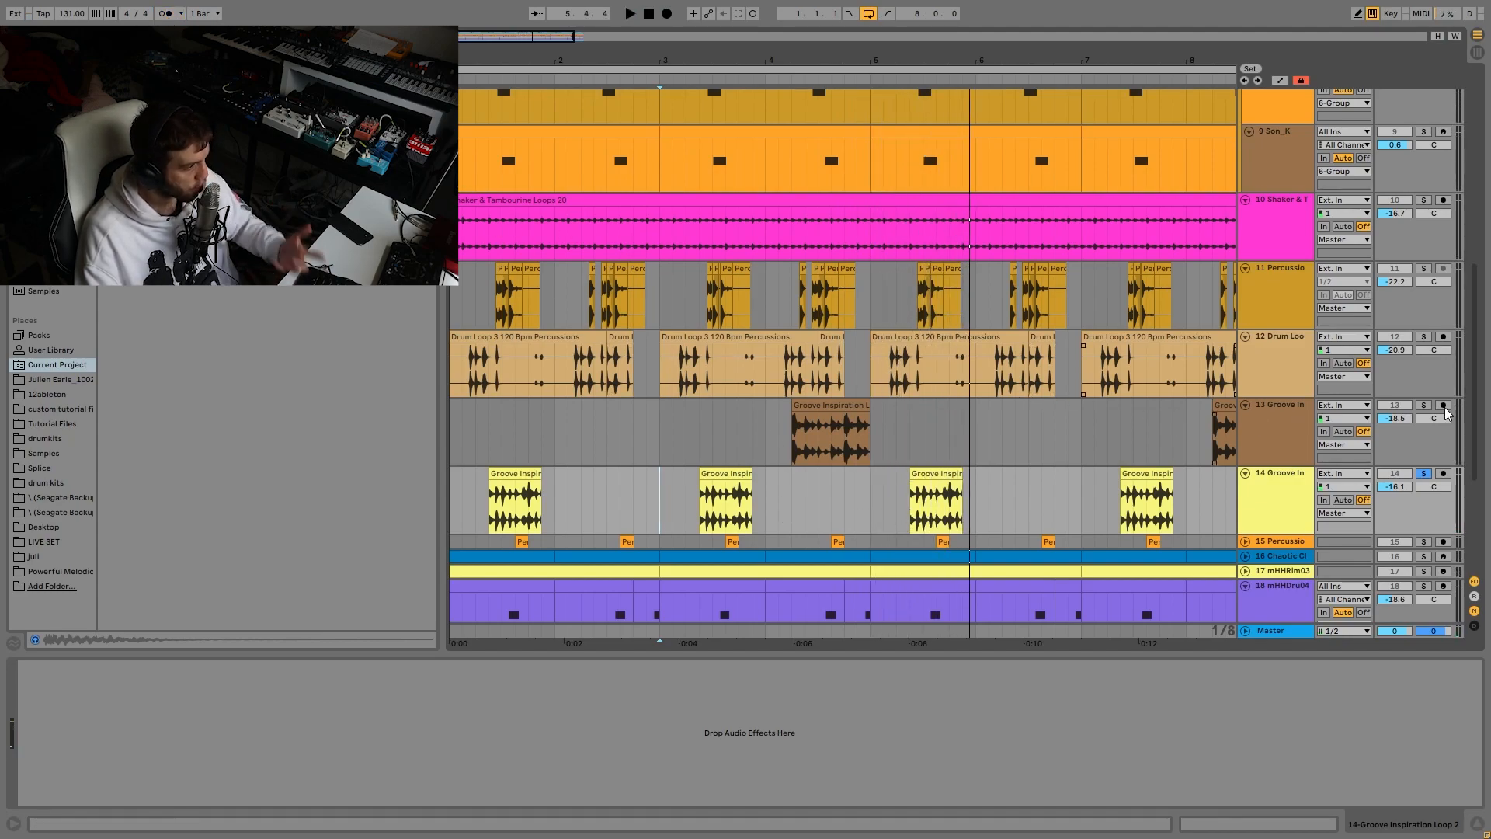
# Step: Solo track 10 Shaker & Tambourine, select its long clip and play the shaker loop from the start
pyautogui.click(1423, 200)
pyautogui.click(1297, 232)
pyautogui.press('space')
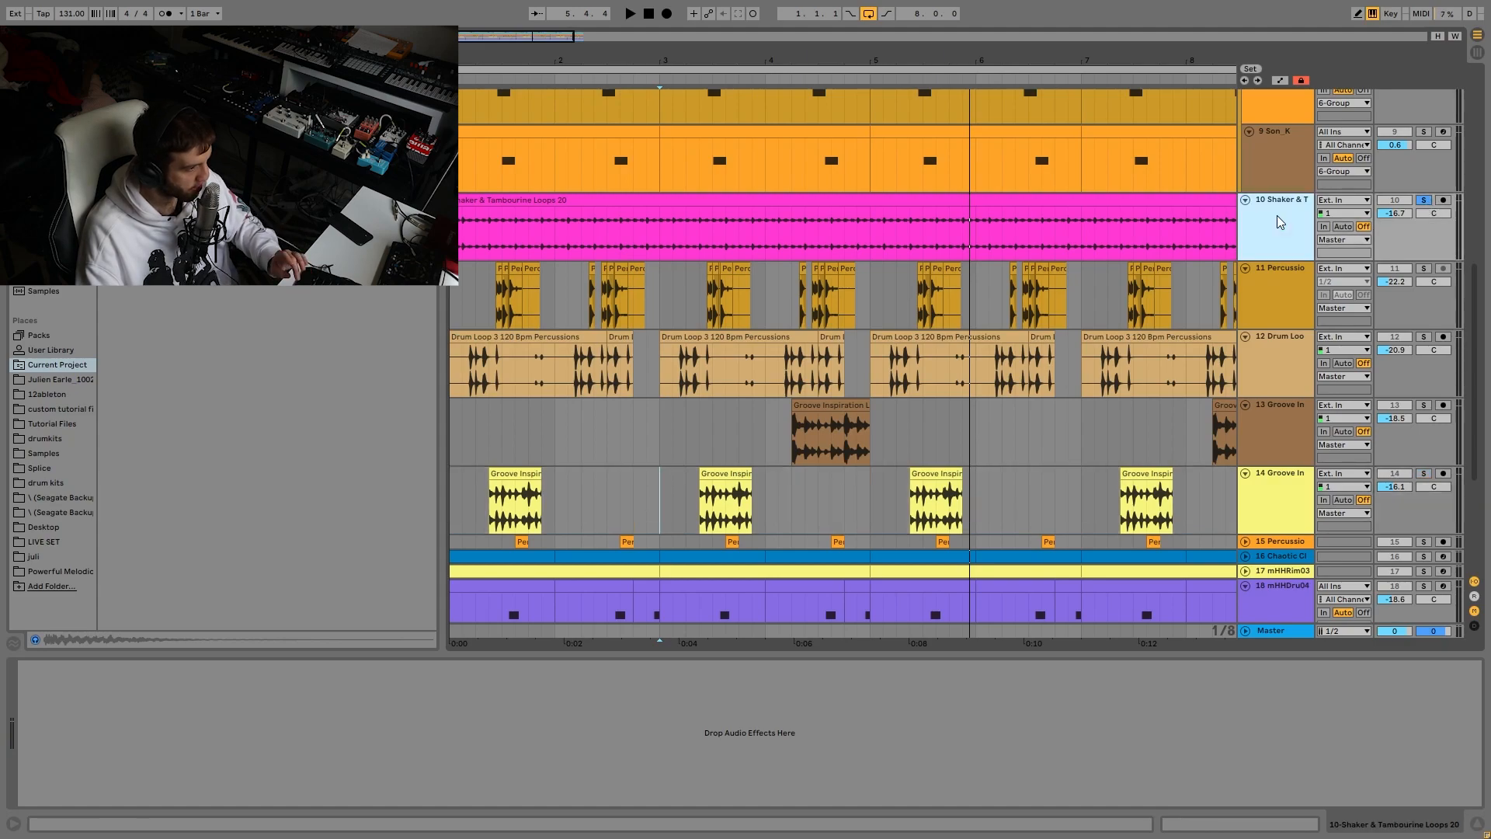
pyautogui.click(1112, 202)
pyautogui.press('space')
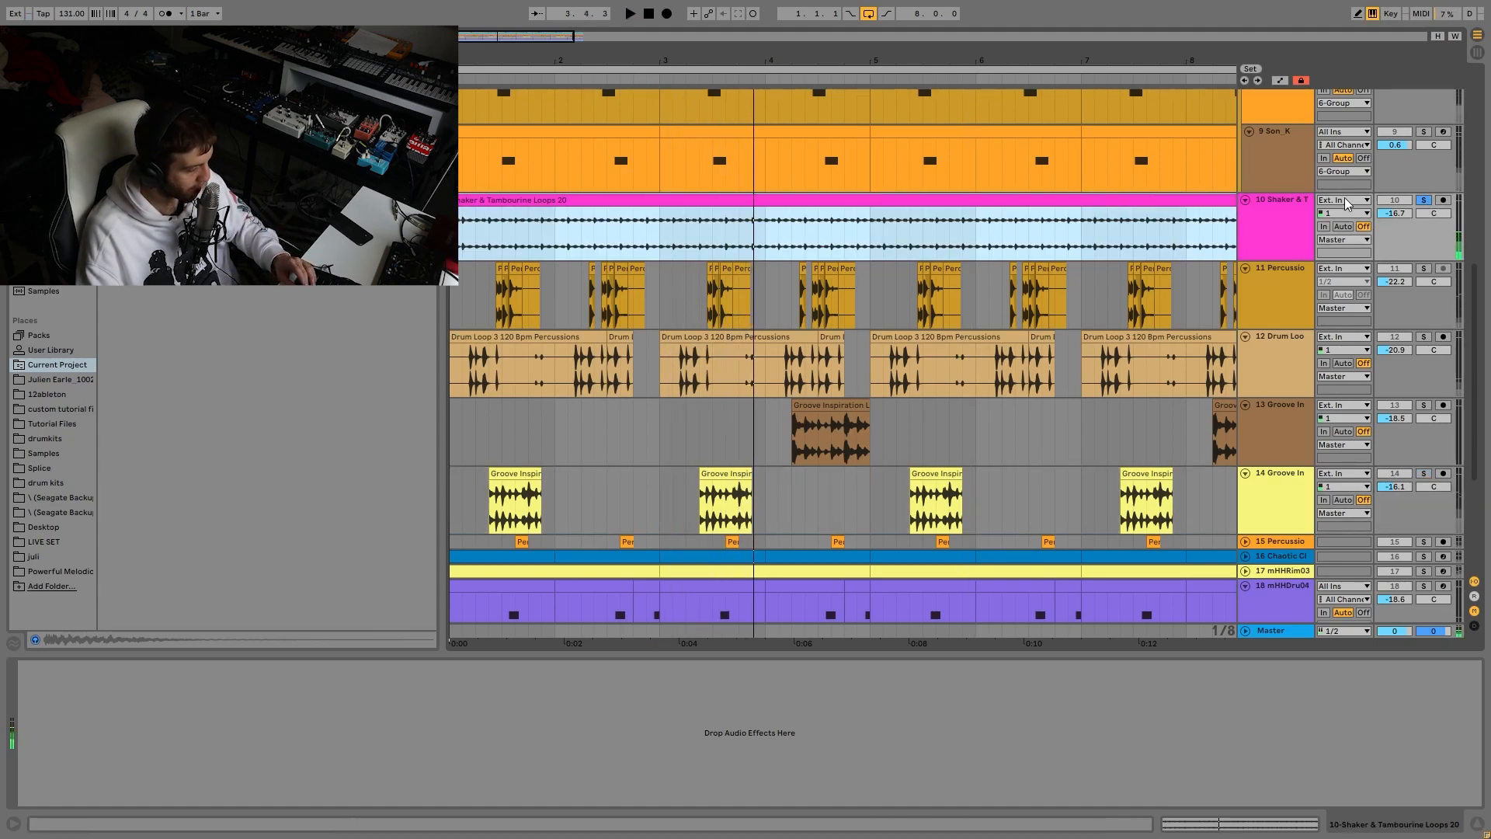
pyautogui.press('space')
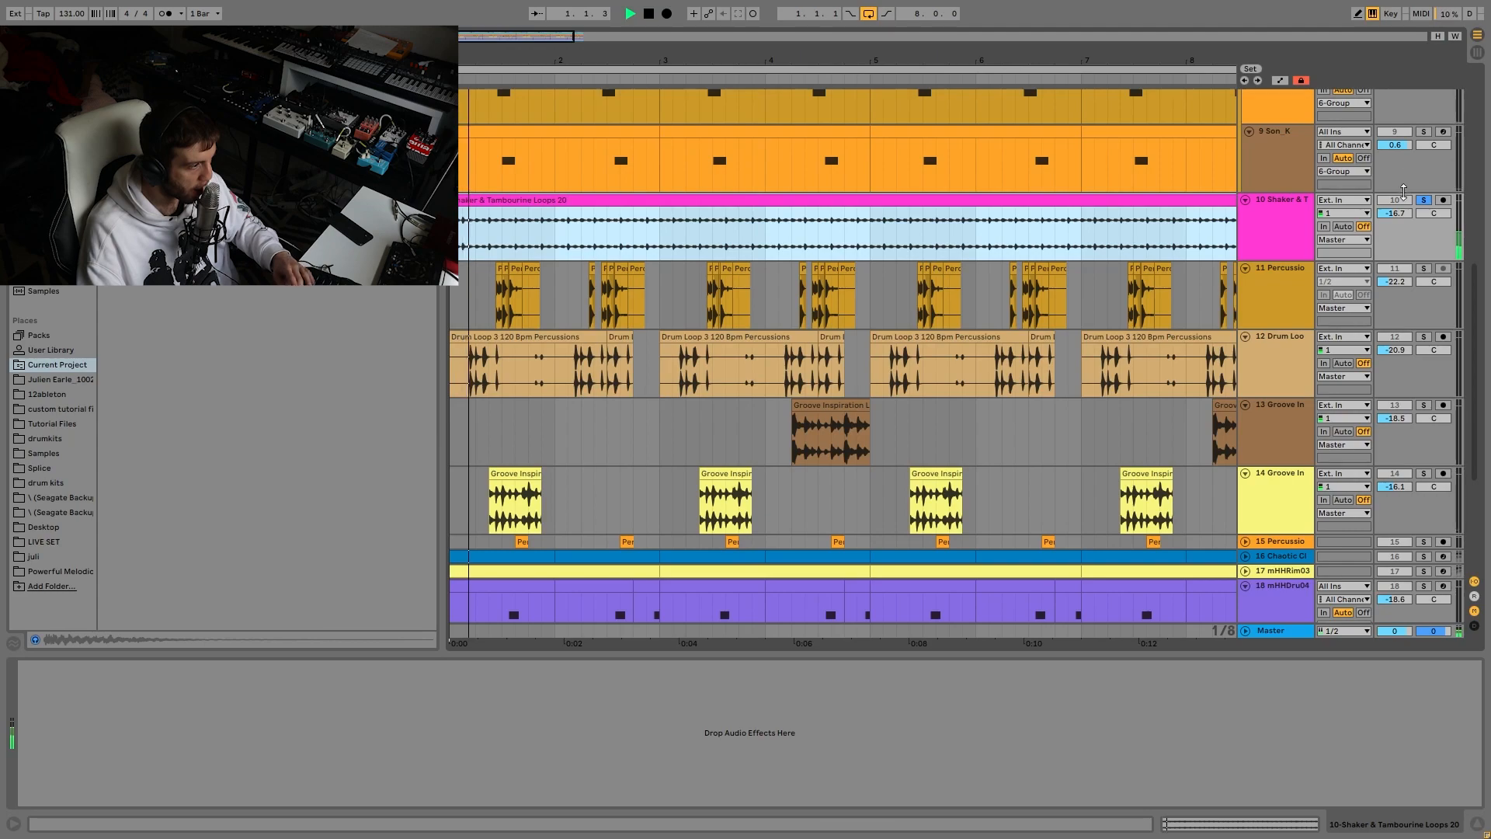
# Step: Clear the solo on track 10 and play the full arrangement while bringing the lower percussion tracks into view
pyautogui.click(1424, 201)
pyautogui.scroll(-1, 1305, 361)
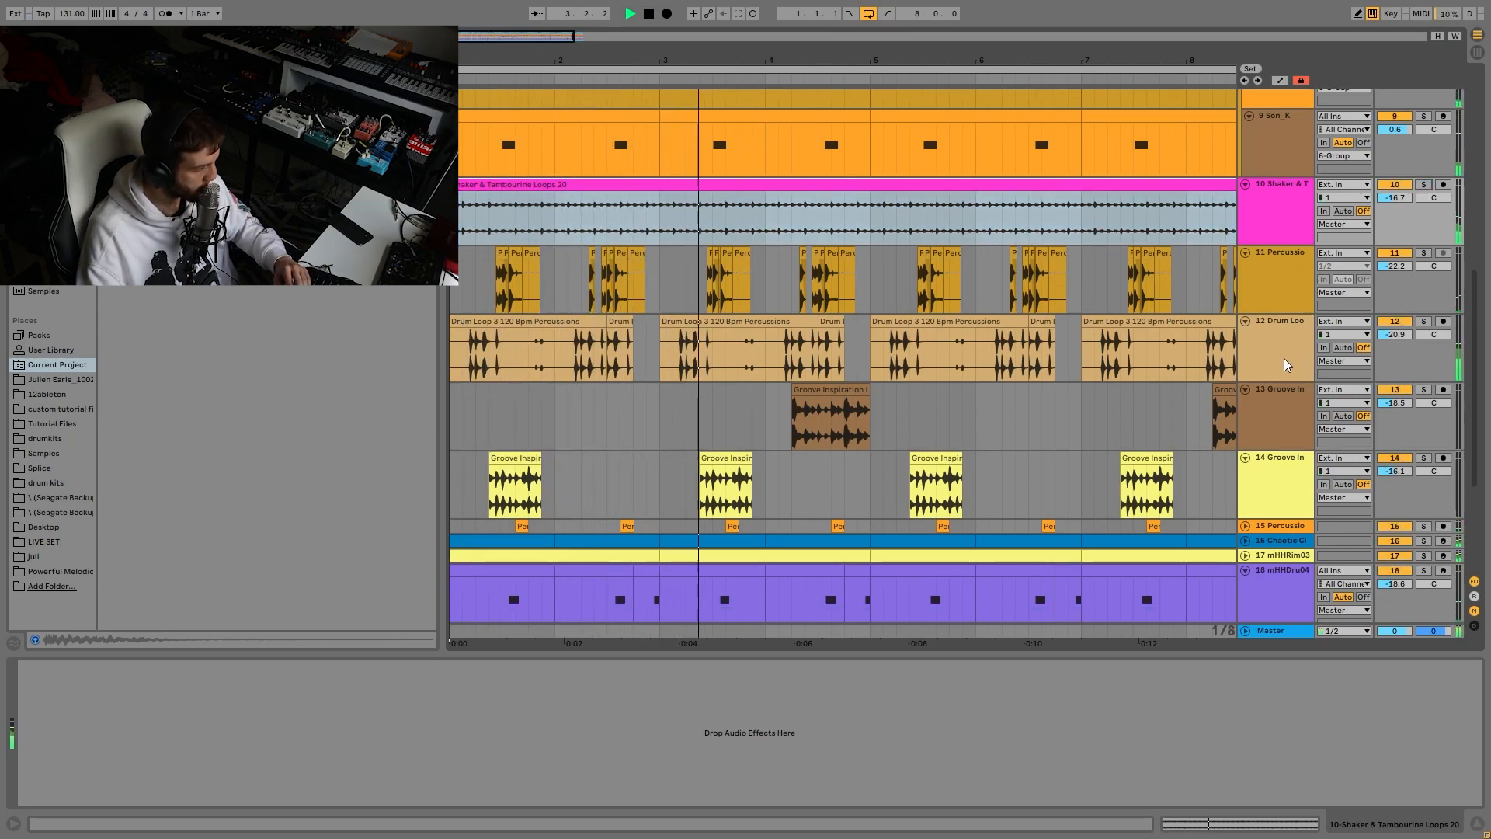
pyautogui.scroll(-2, 1292, 385)
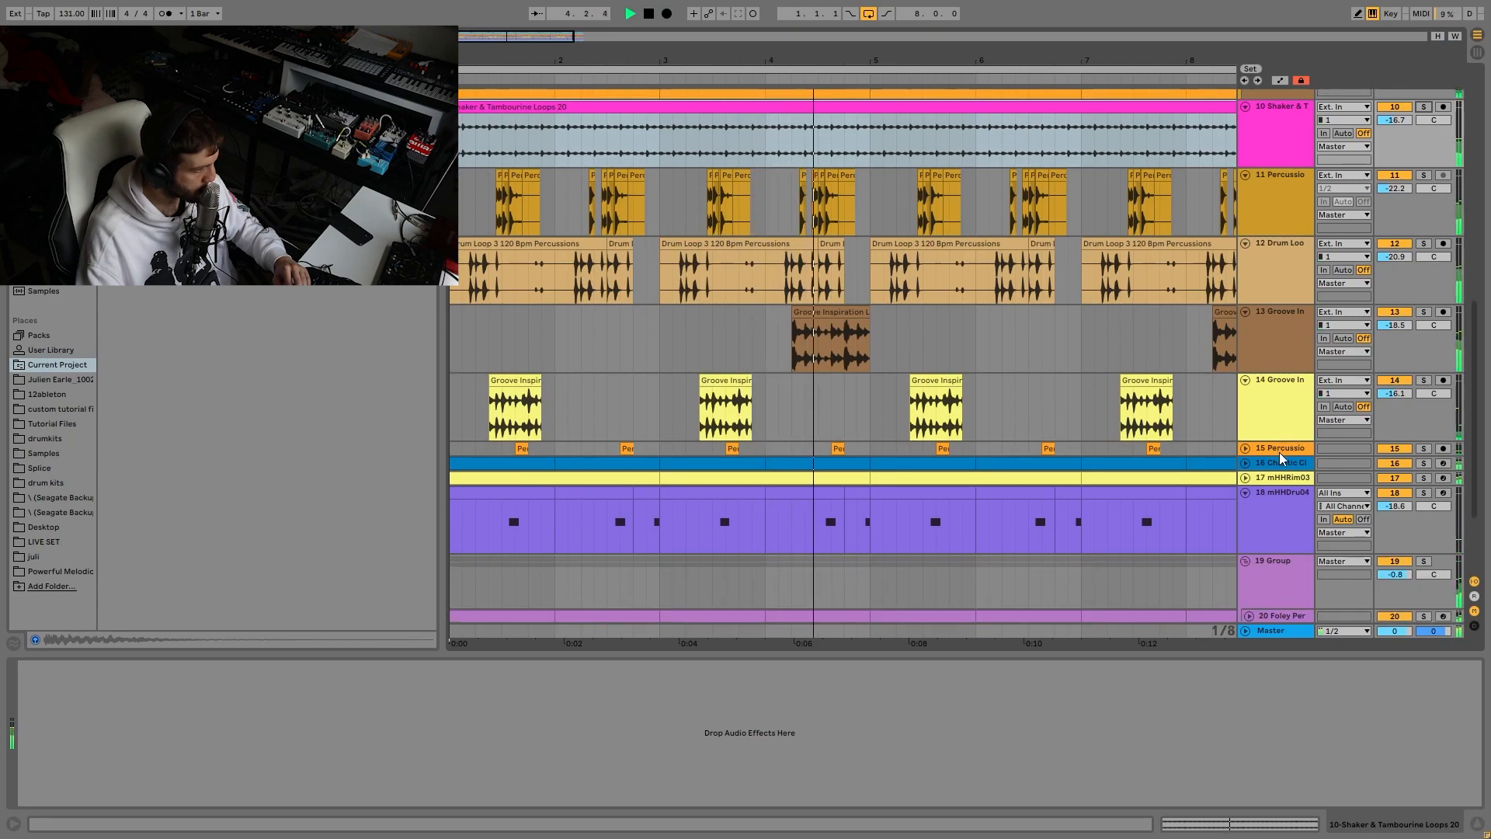
pyautogui.scroll(-2, 1259, 501)
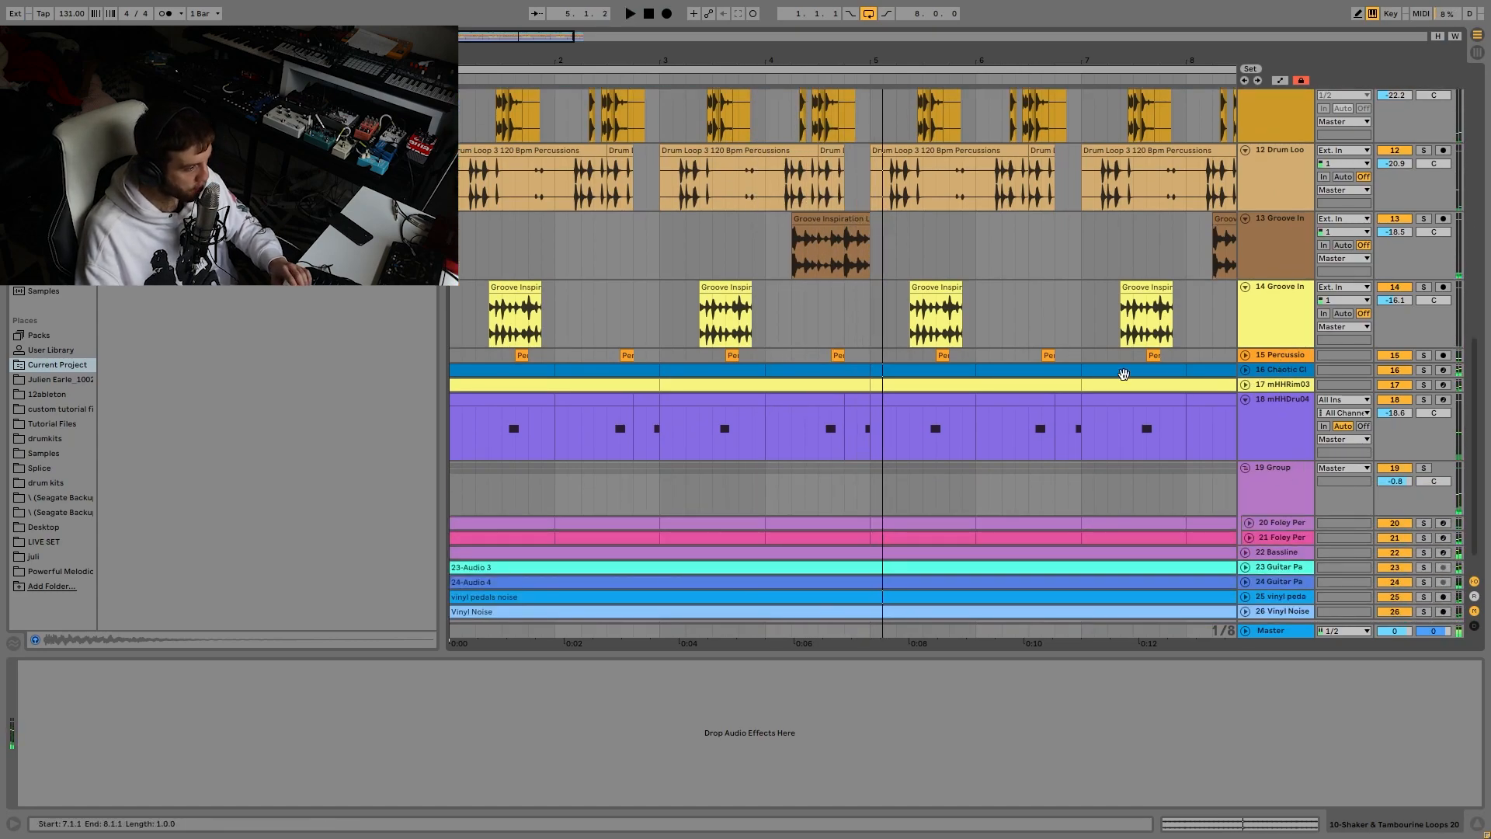
# Step: Solo track 15 Percussion, play it from 1.1.1 and unfold the track to show its waveforms
pyautogui.click(1426, 356)
pyautogui.press('space')
pyautogui.press('space')
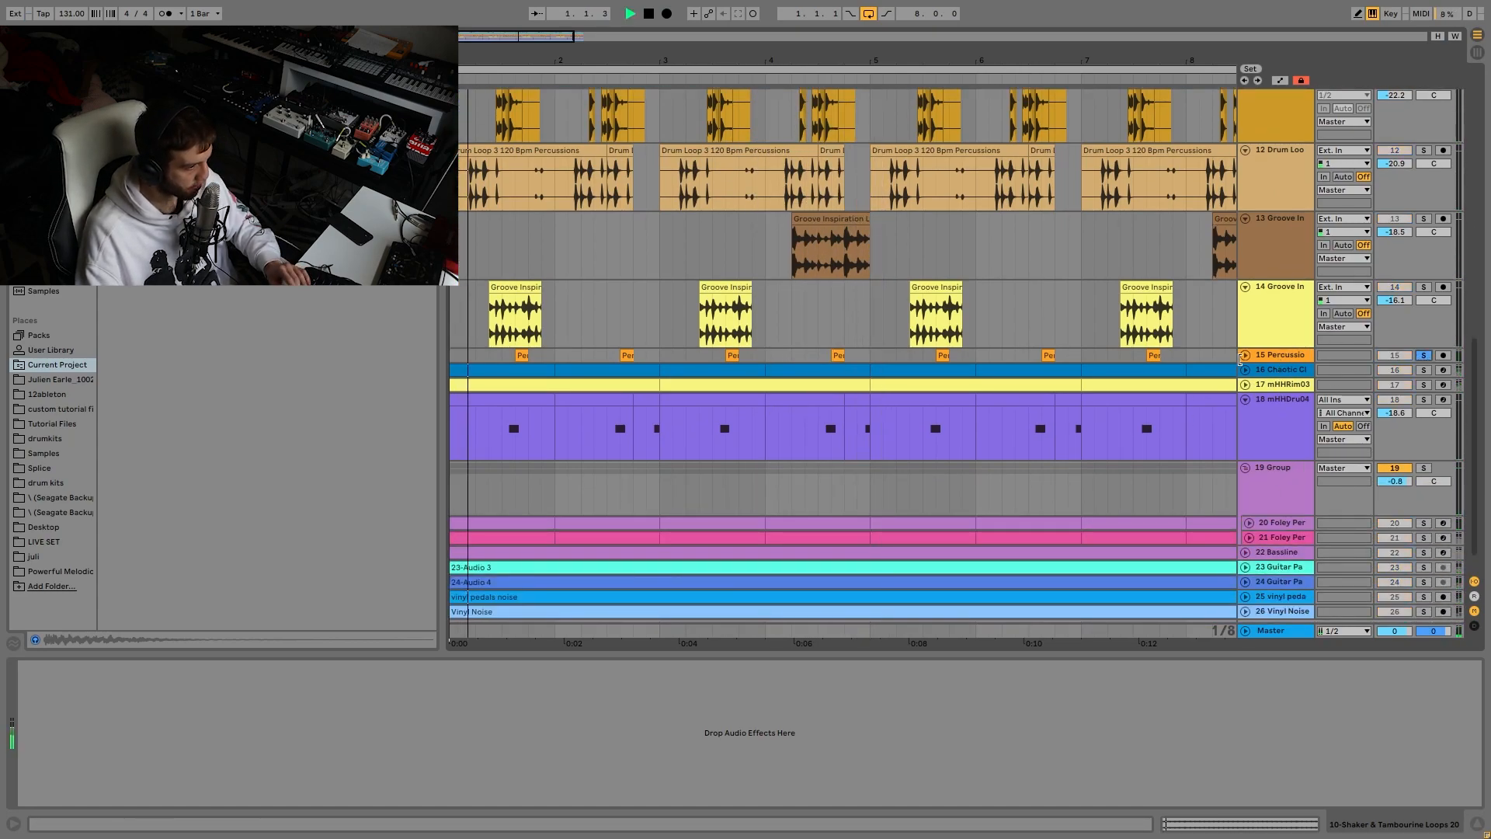
pyautogui.click(1245, 355)
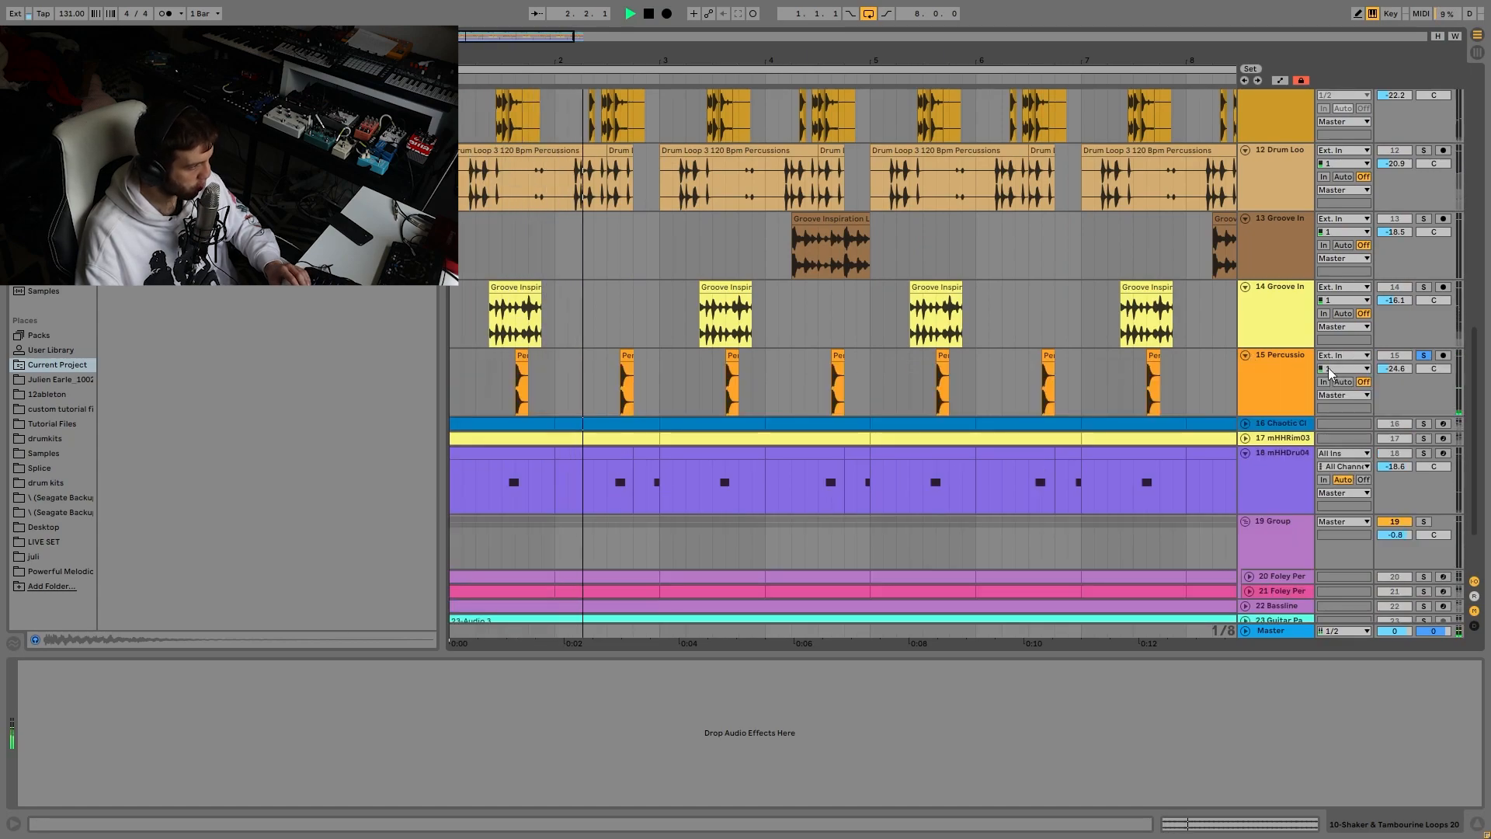
# Step: Clear the solo on track 15 Percussion, set its volume to -19.4 dB within the full mix and solo it again
pyautogui.click(1424, 355)
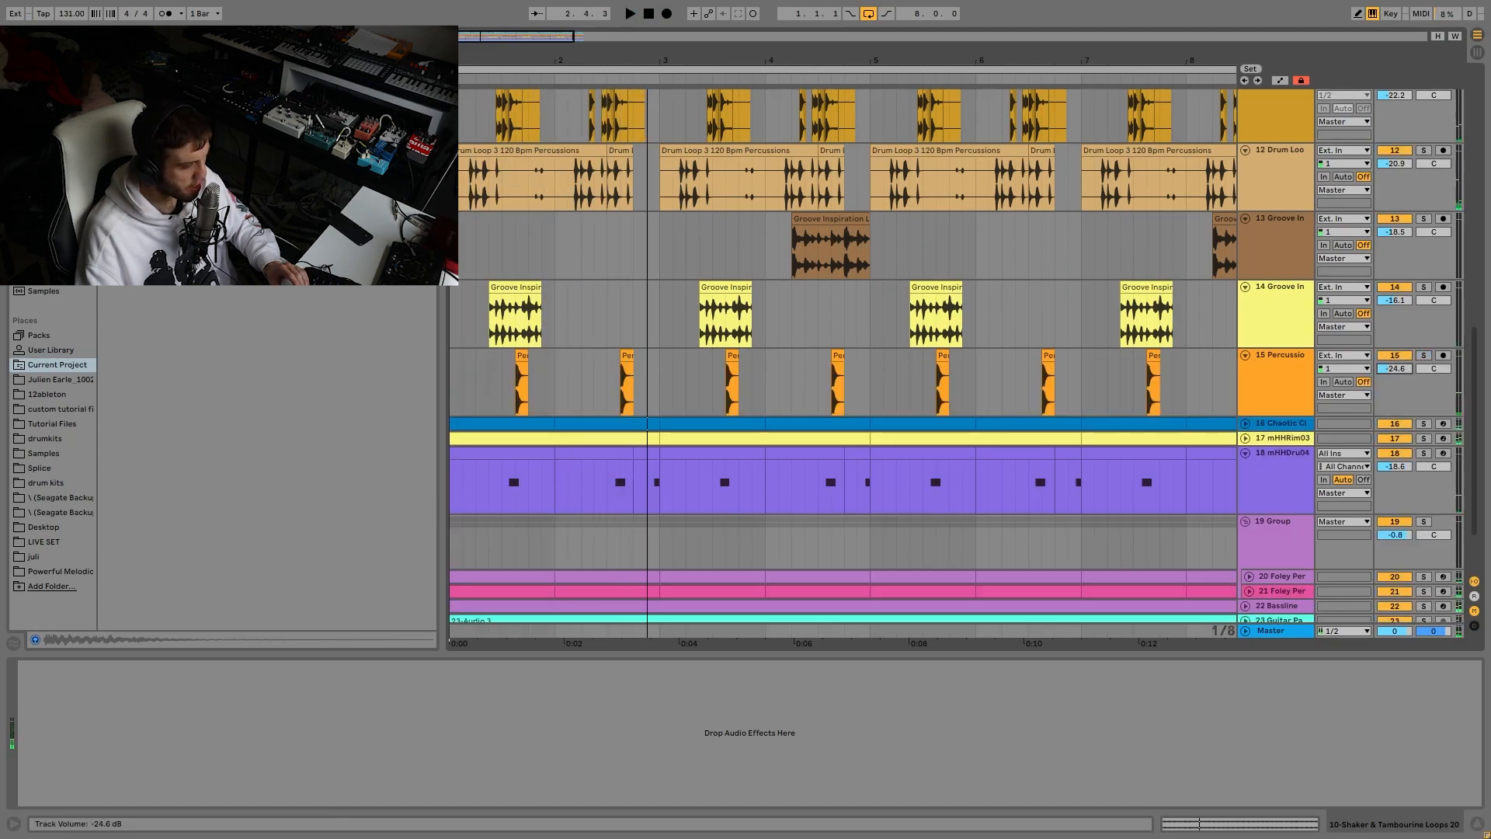
pyautogui.press('space')
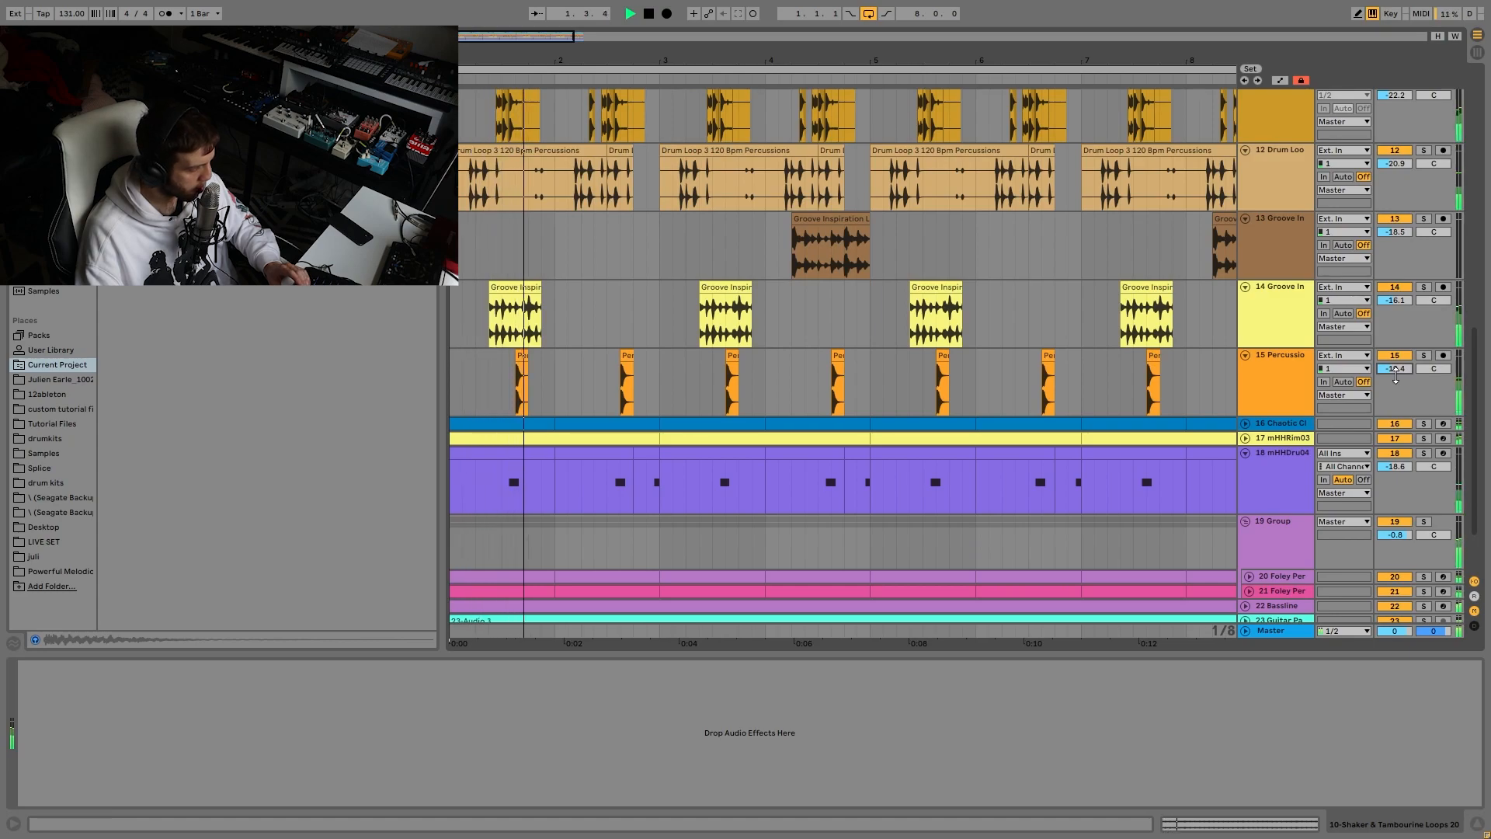
pyautogui.click(628, 357)
pyautogui.press('space')
pyautogui.click(1424, 355)
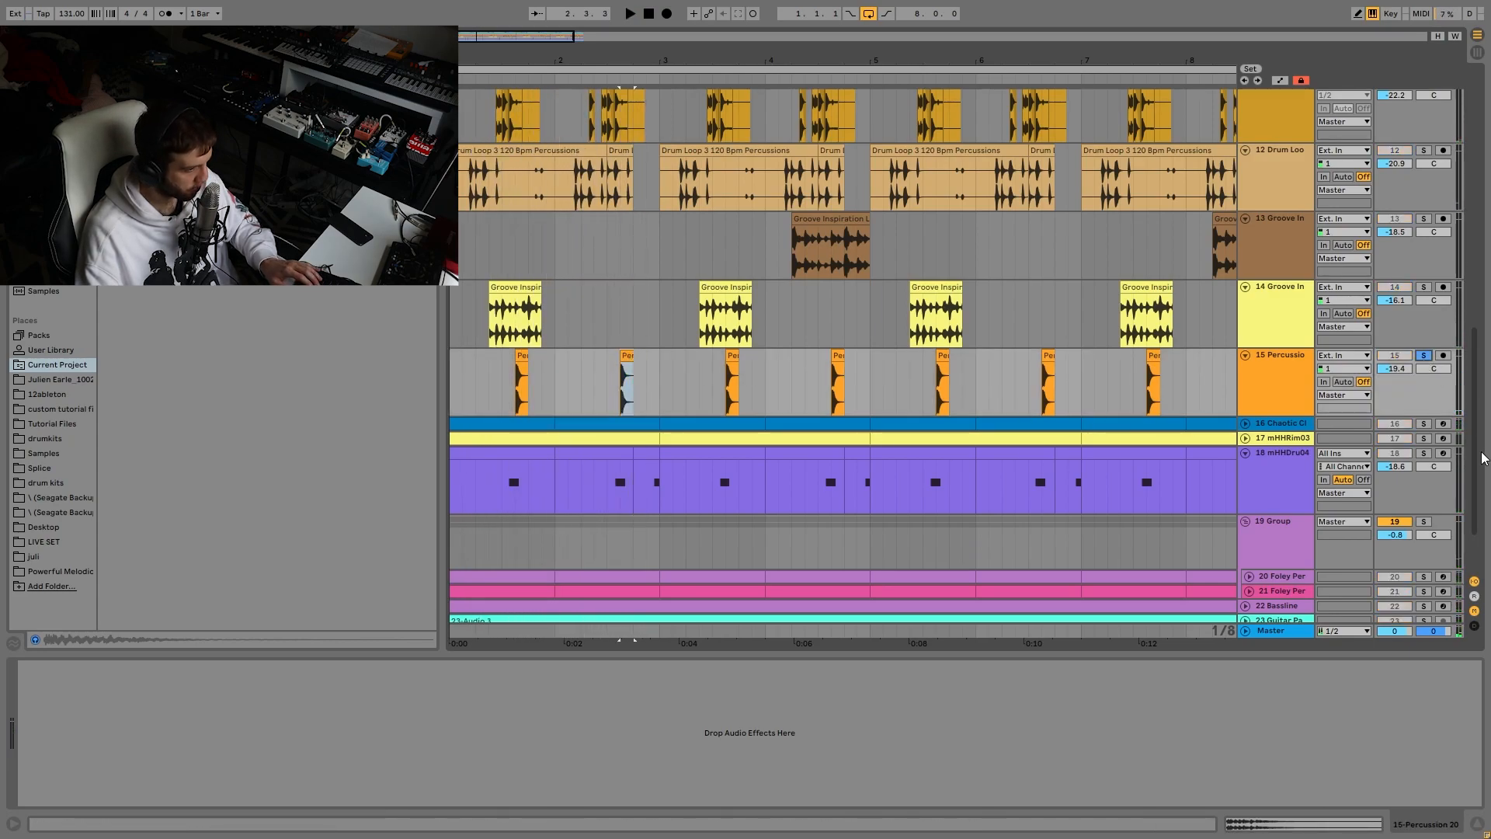
# Step: Solo track 4 RimUse02 and audition its rim pattern from 1.3.1
pyautogui.scroll(10, 1451, 198)
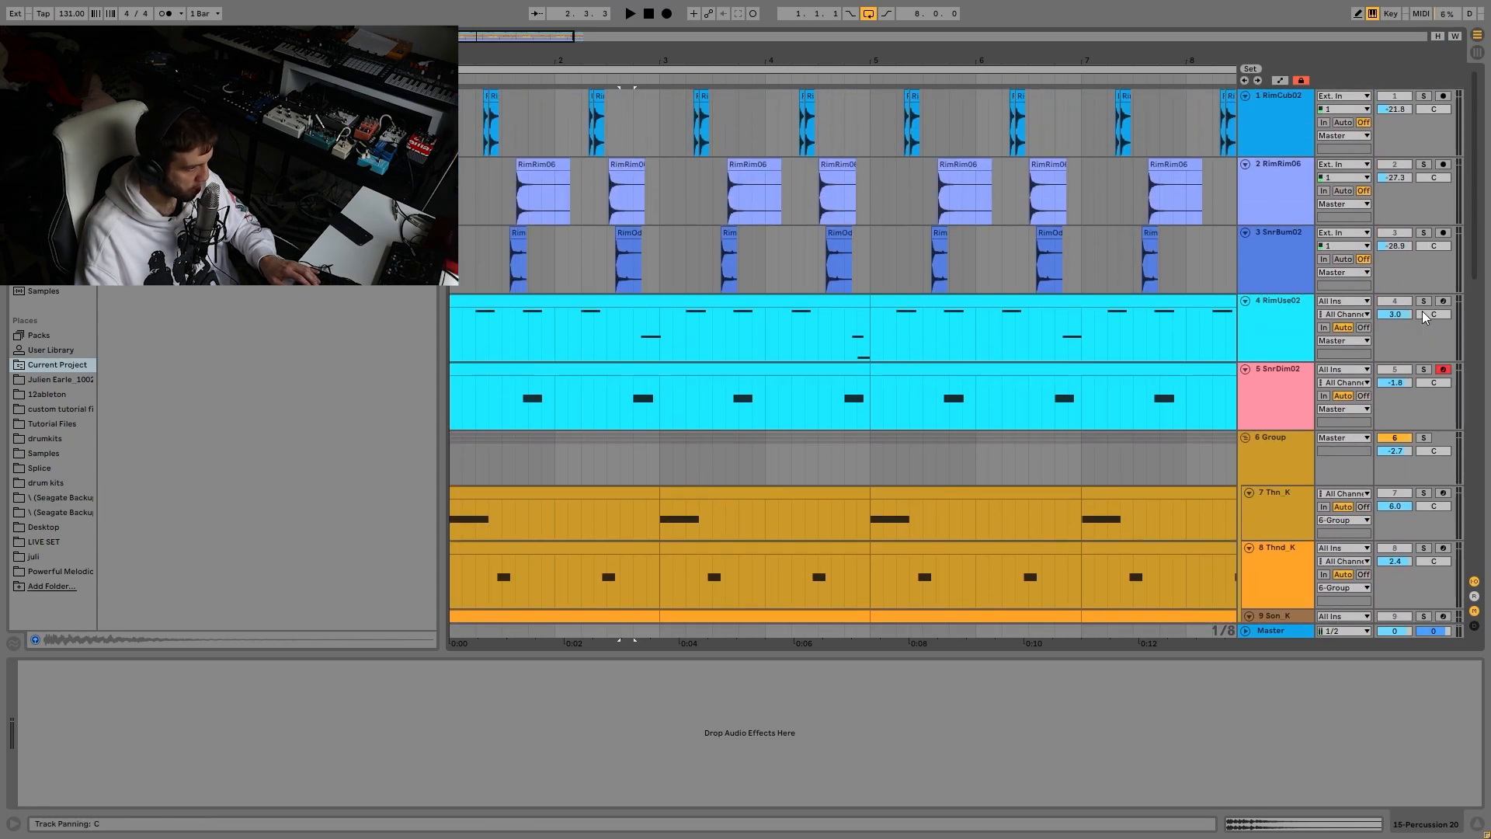
pyautogui.click(1424, 303)
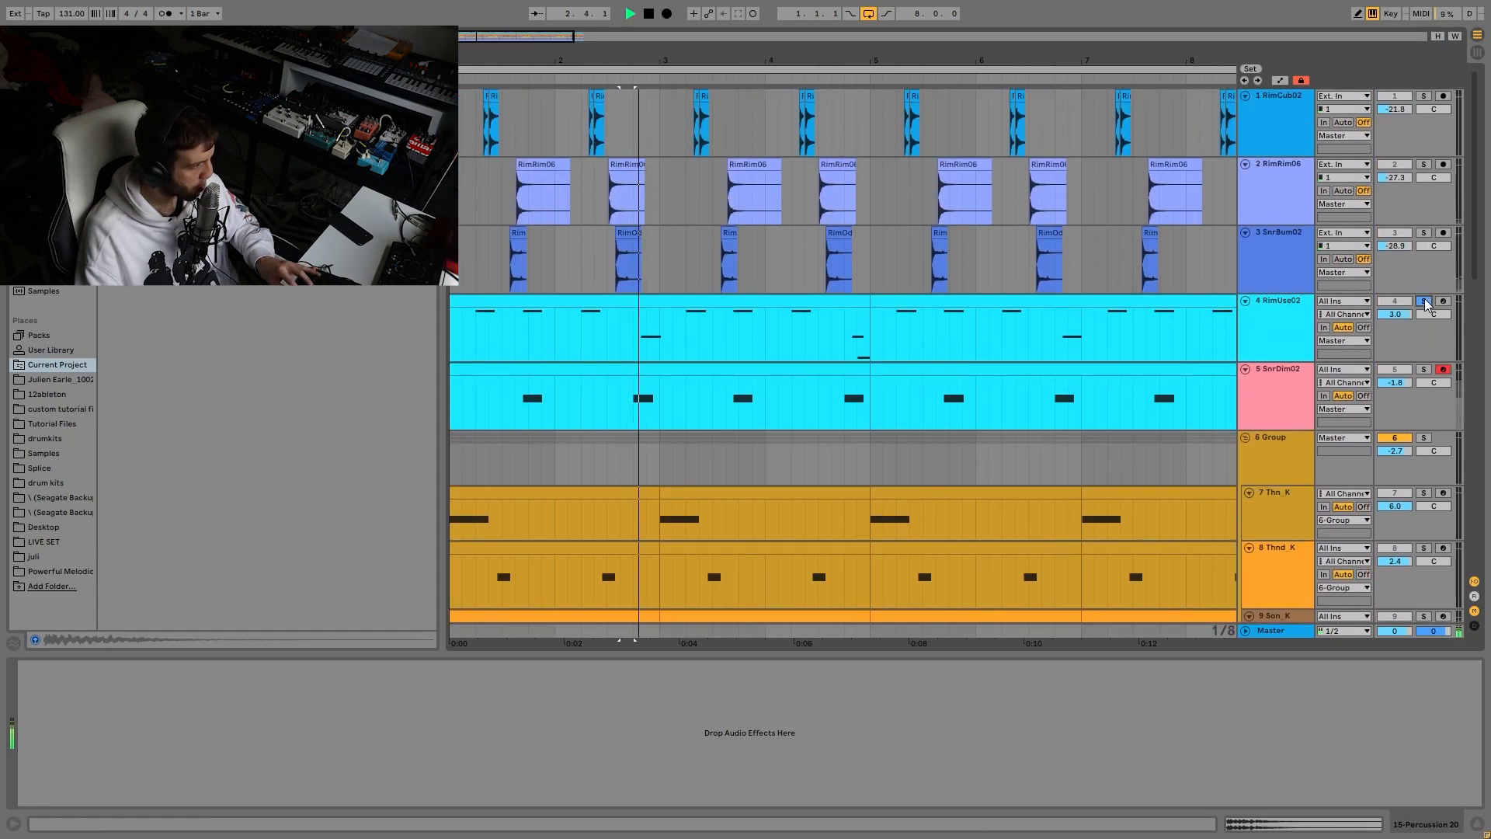
pyautogui.click(509, 335)
pyautogui.press('space')
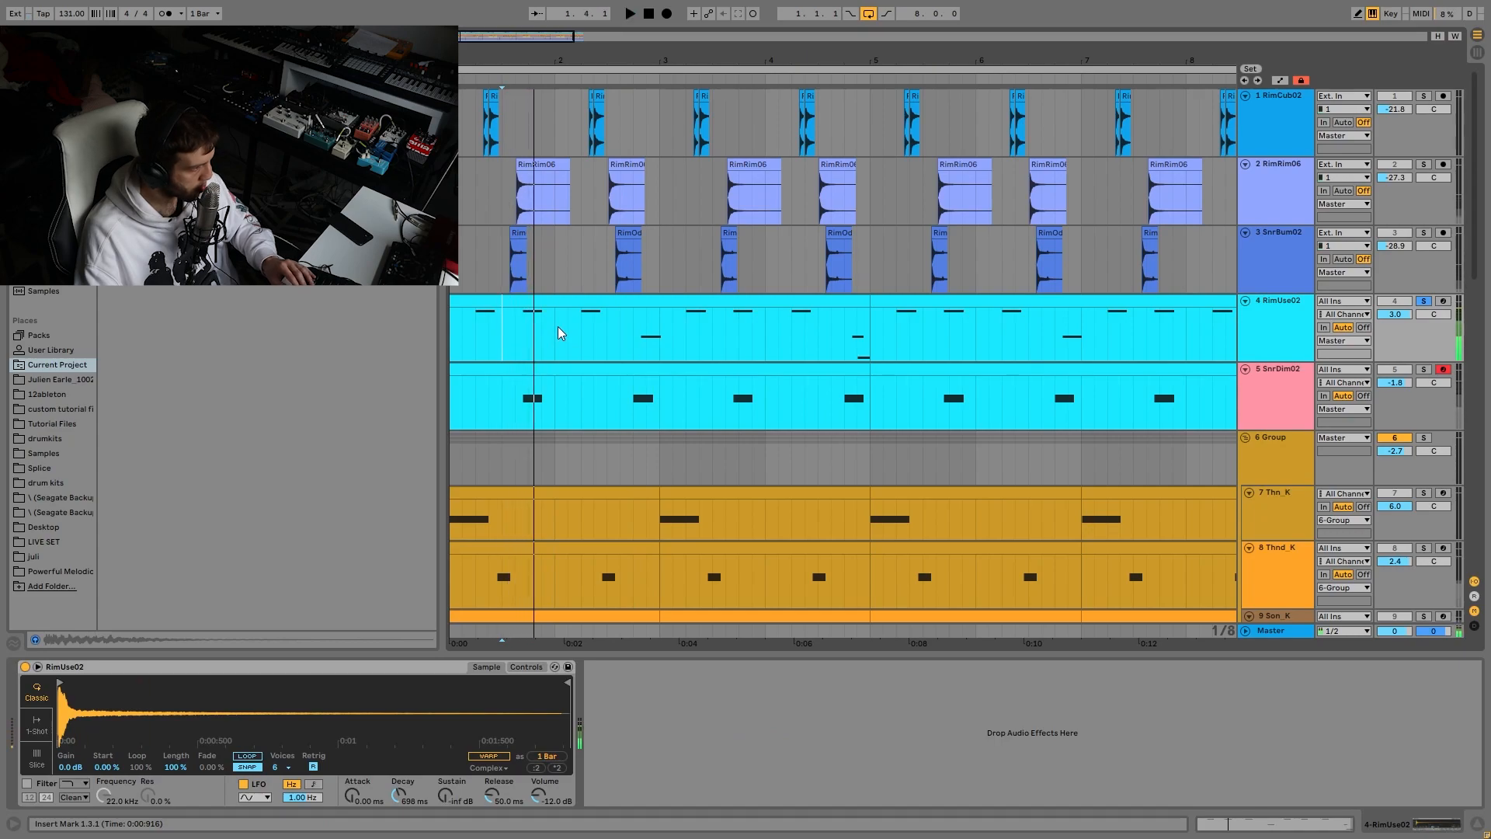
# Step: Audition the first clip of track 15 Percussion in solo, clear the solo and play the full arrangement from 1.1.1
pyautogui.scroll(-10, 721, 376)
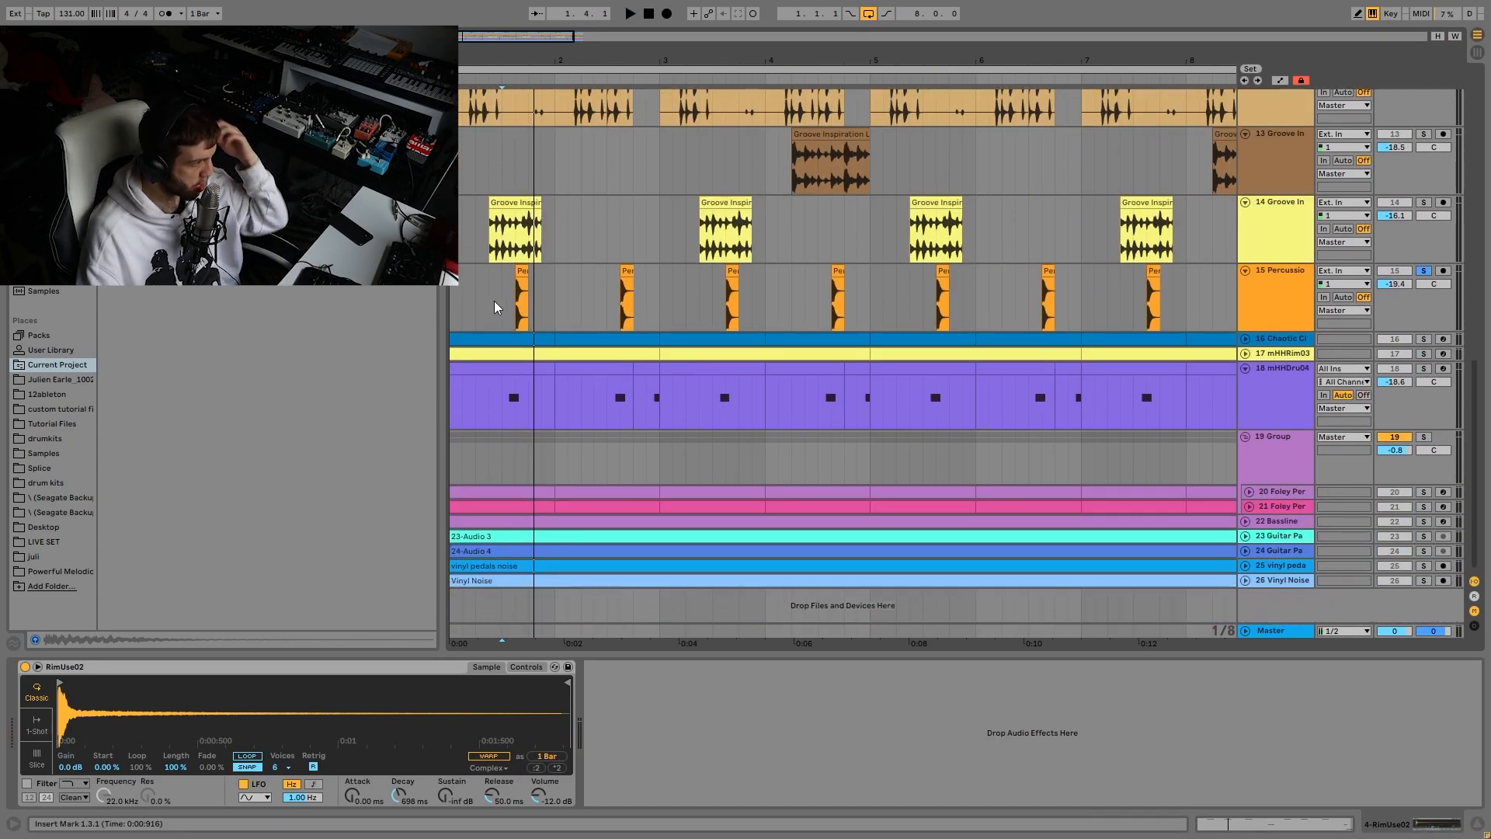
pyautogui.click(522, 301)
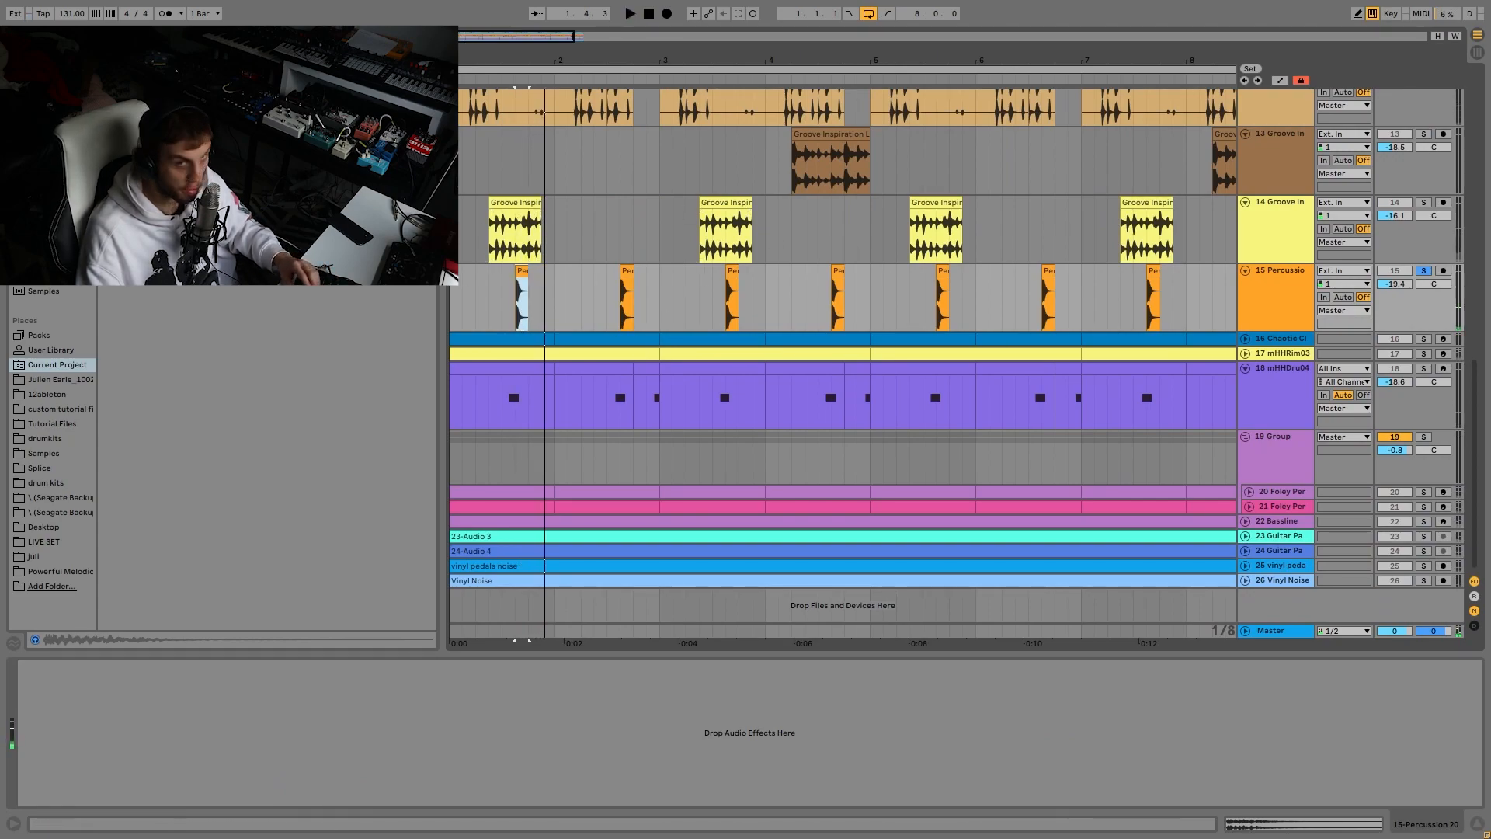
pyautogui.click(1424, 270)
pyautogui.click(454, 290)
pyautogui.press('space')
pyautogui.press('space')
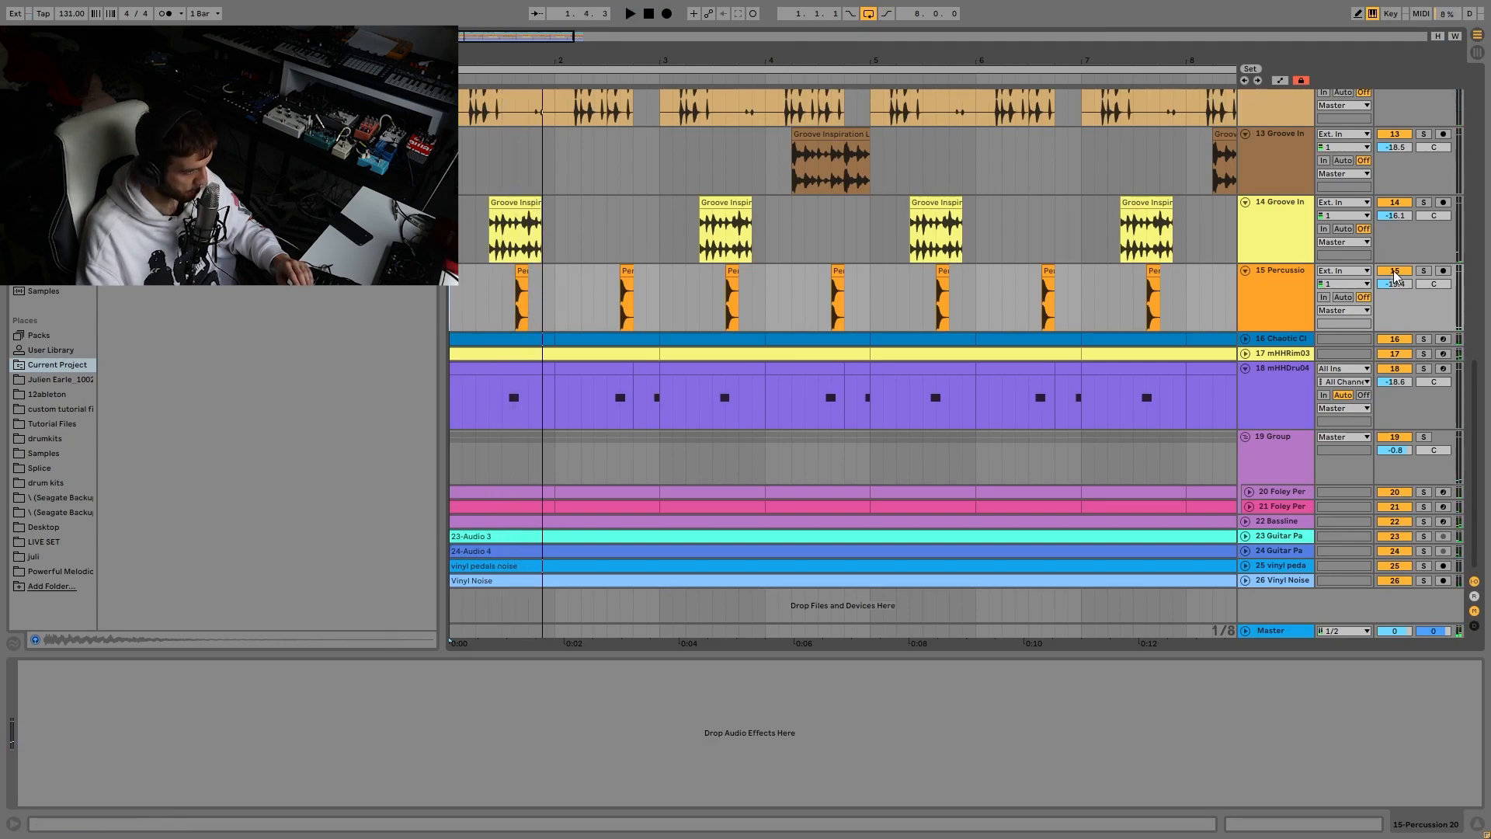
# Step: Play the full arrangement with track 15 Percussion muted and reactivate the track to compare
pyautogui.press('space')
pyautogui.click(1273, 272)
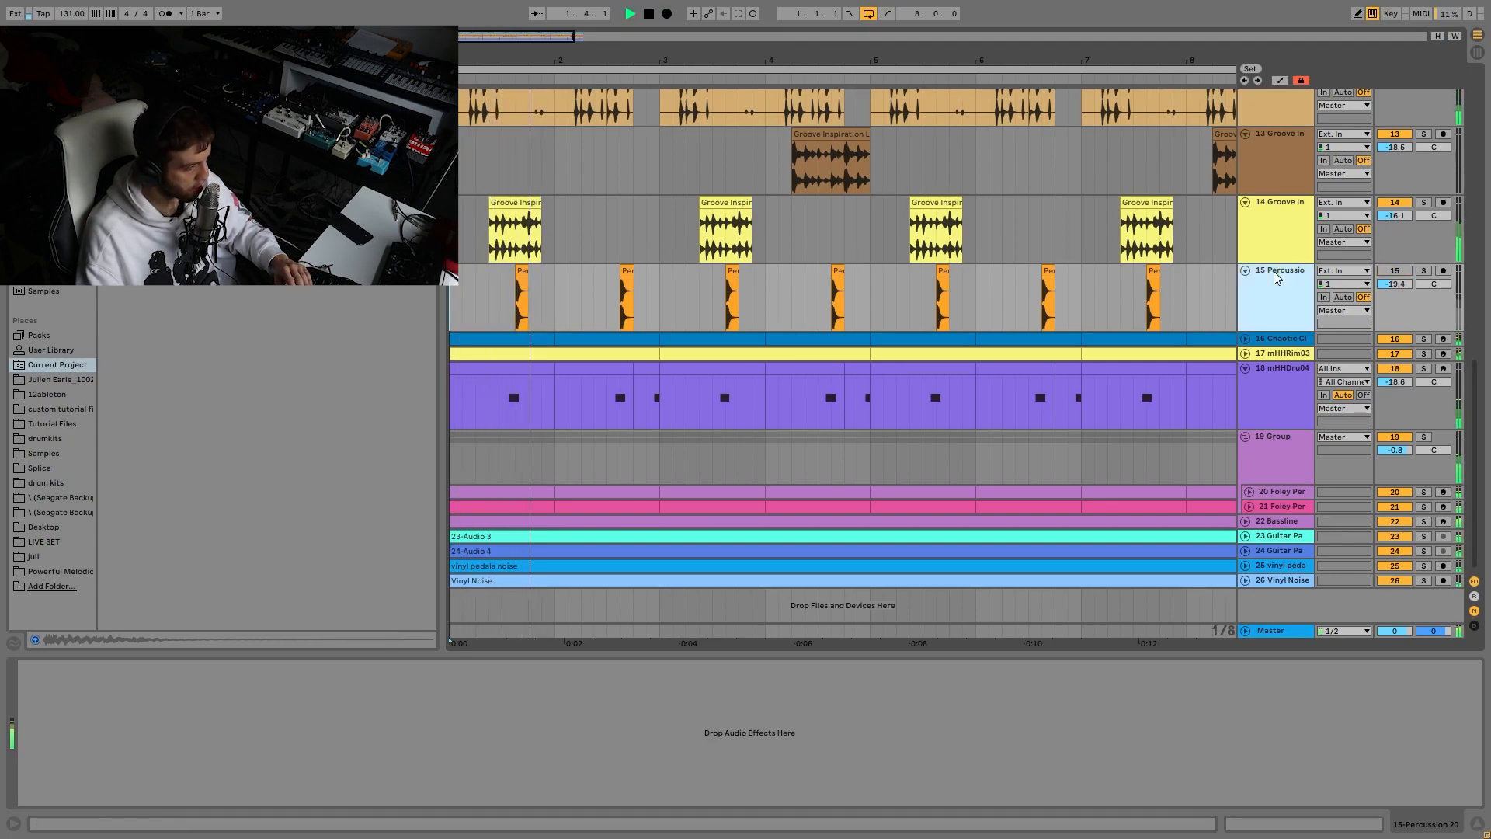
pyautogui.click(1394, 271)
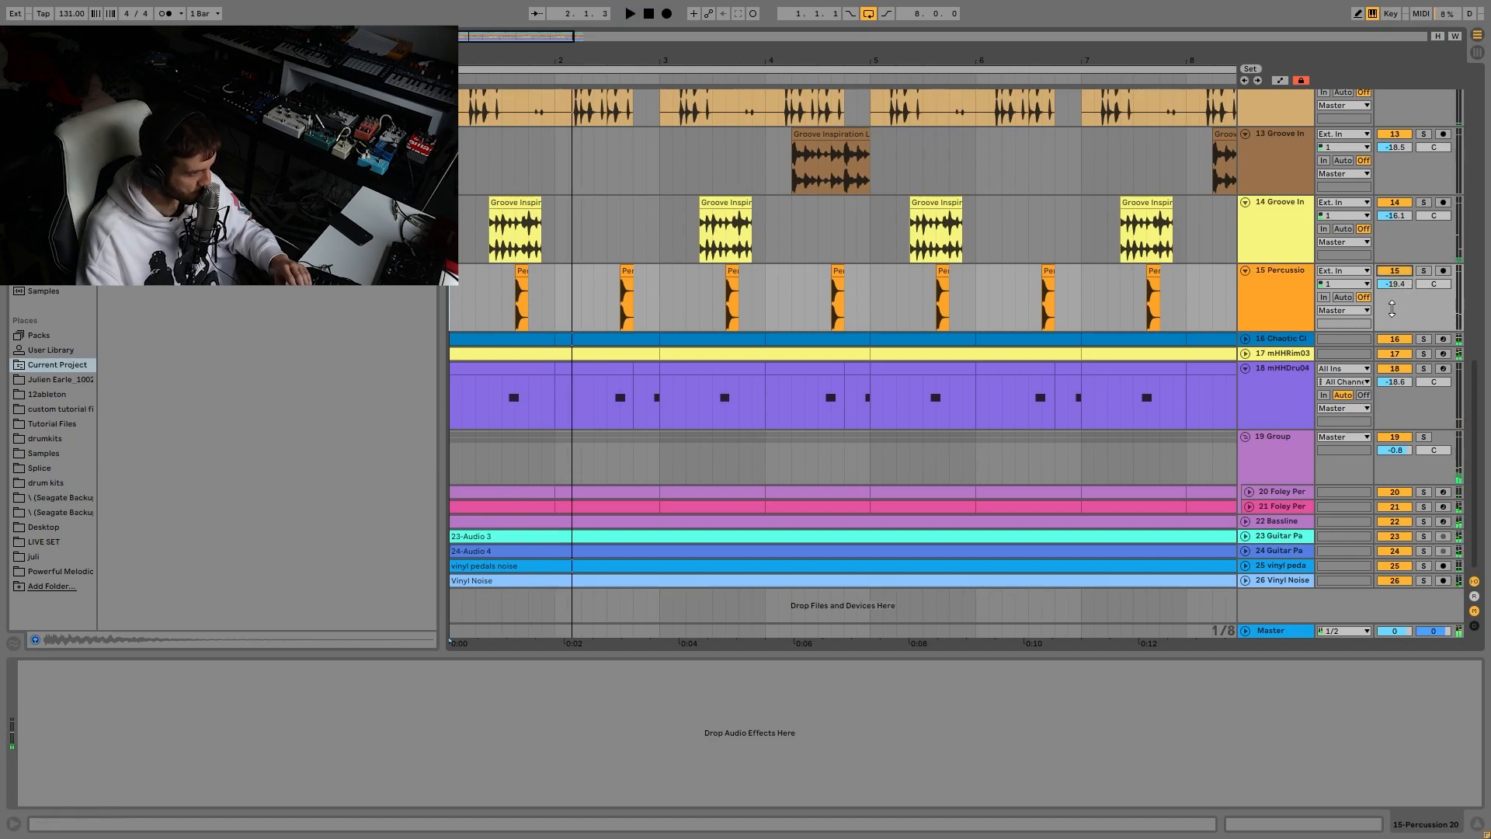
# Step: Unfold track 16 Chaotic Clinic, solo it and audition its first clip from 1.1.1
pyautogui.click(1266, 339)
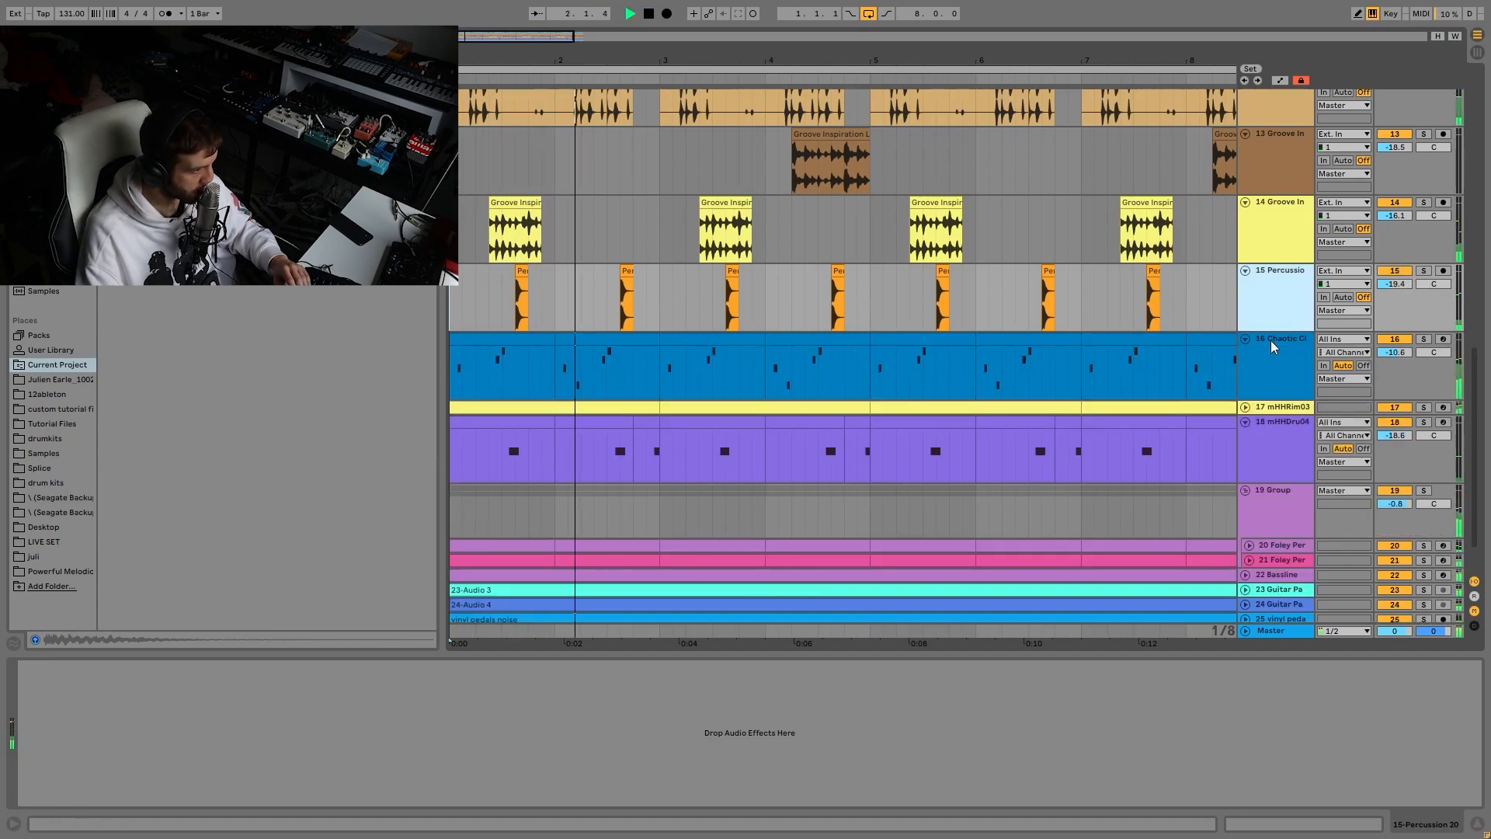
pyautogui.click(1423, 339)
pyautogui.press('space')
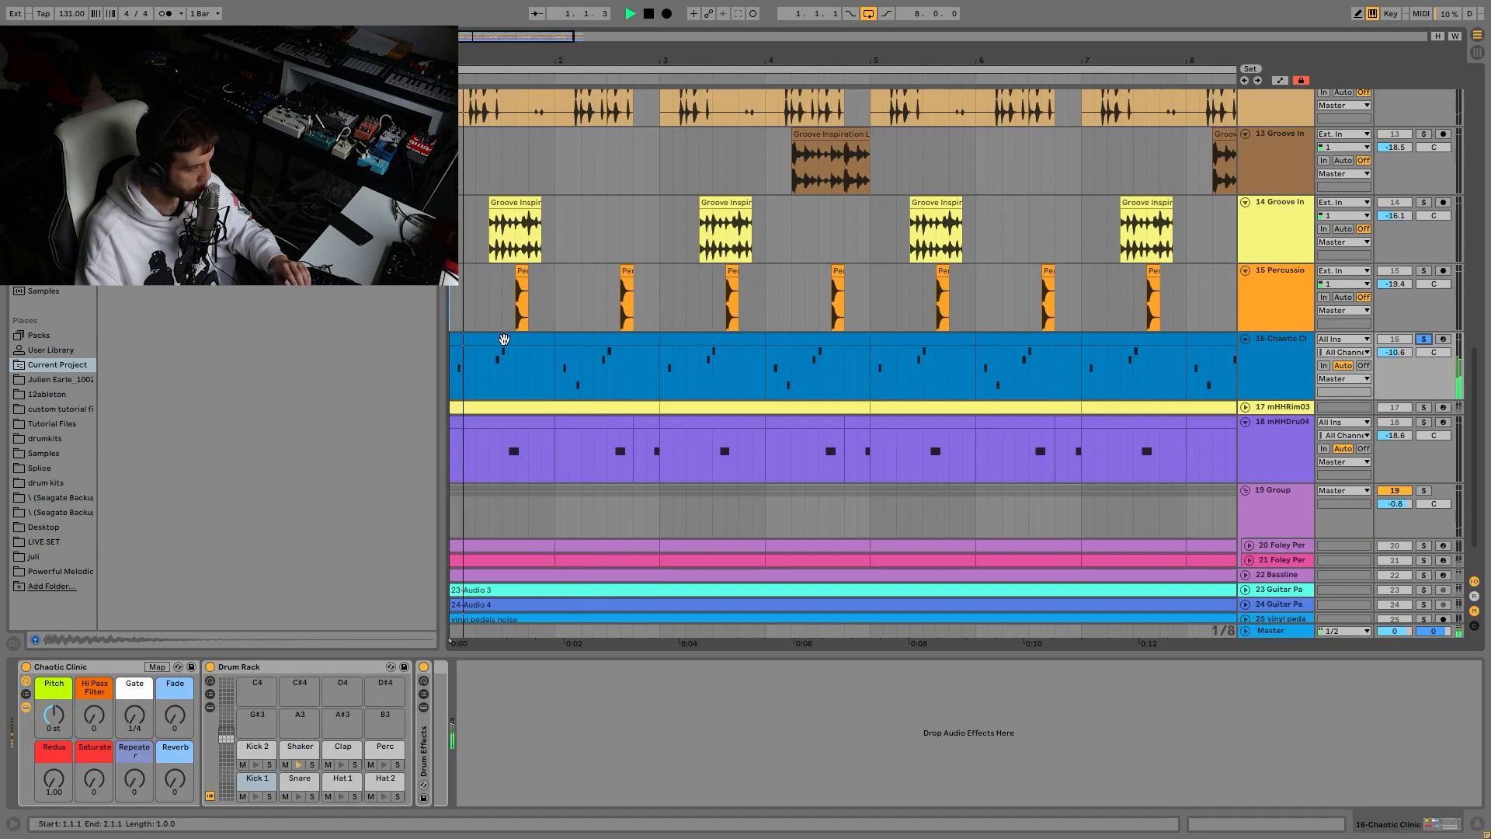
pyautogui.click(503, 340)
pyautogui.press('space')
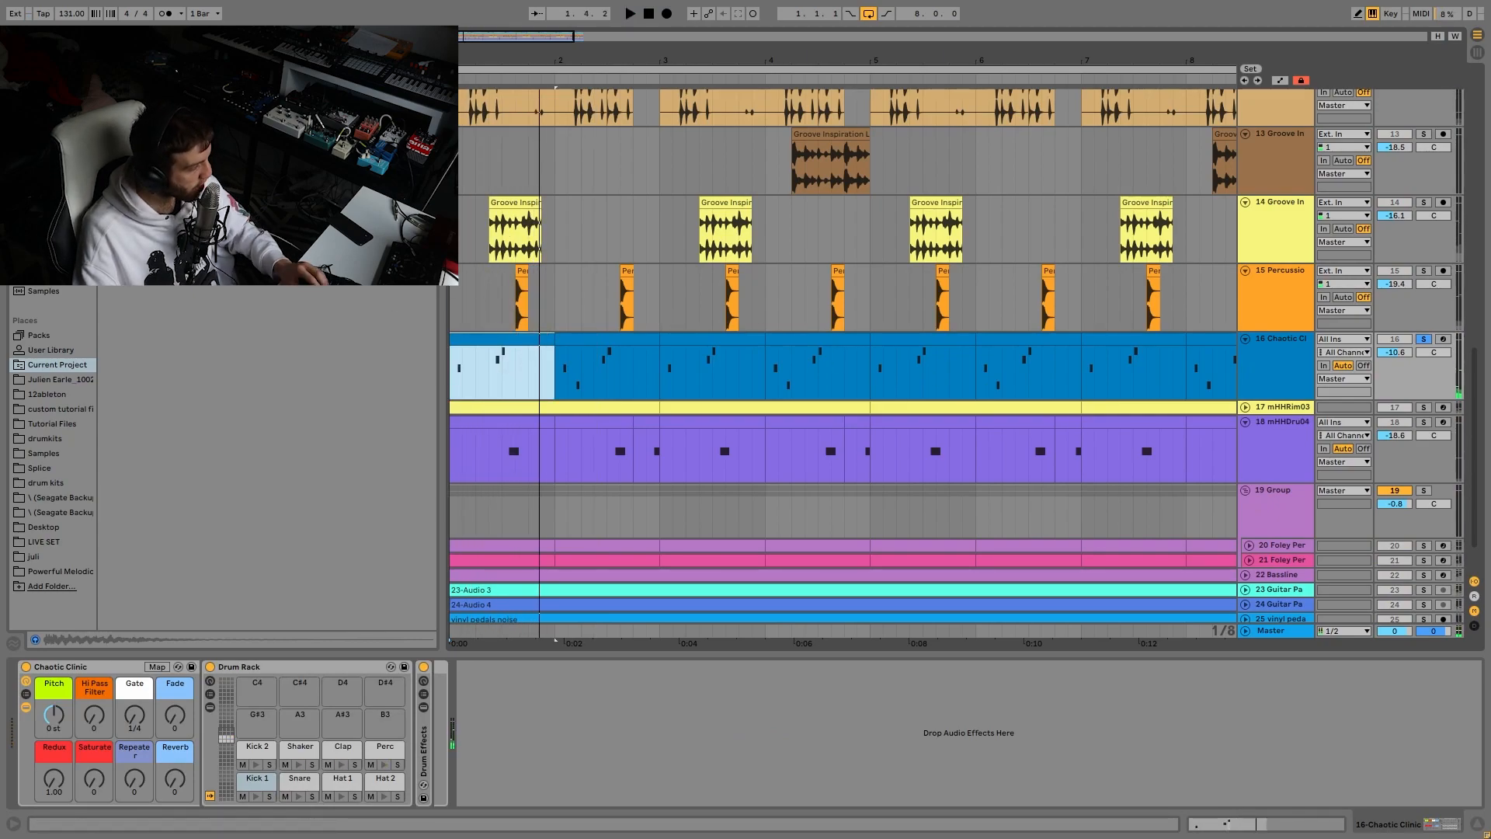
# Step: Look through the drum kit presets around Chaotic Clinic.adg in the browser
pyautogui.click(42, 188)
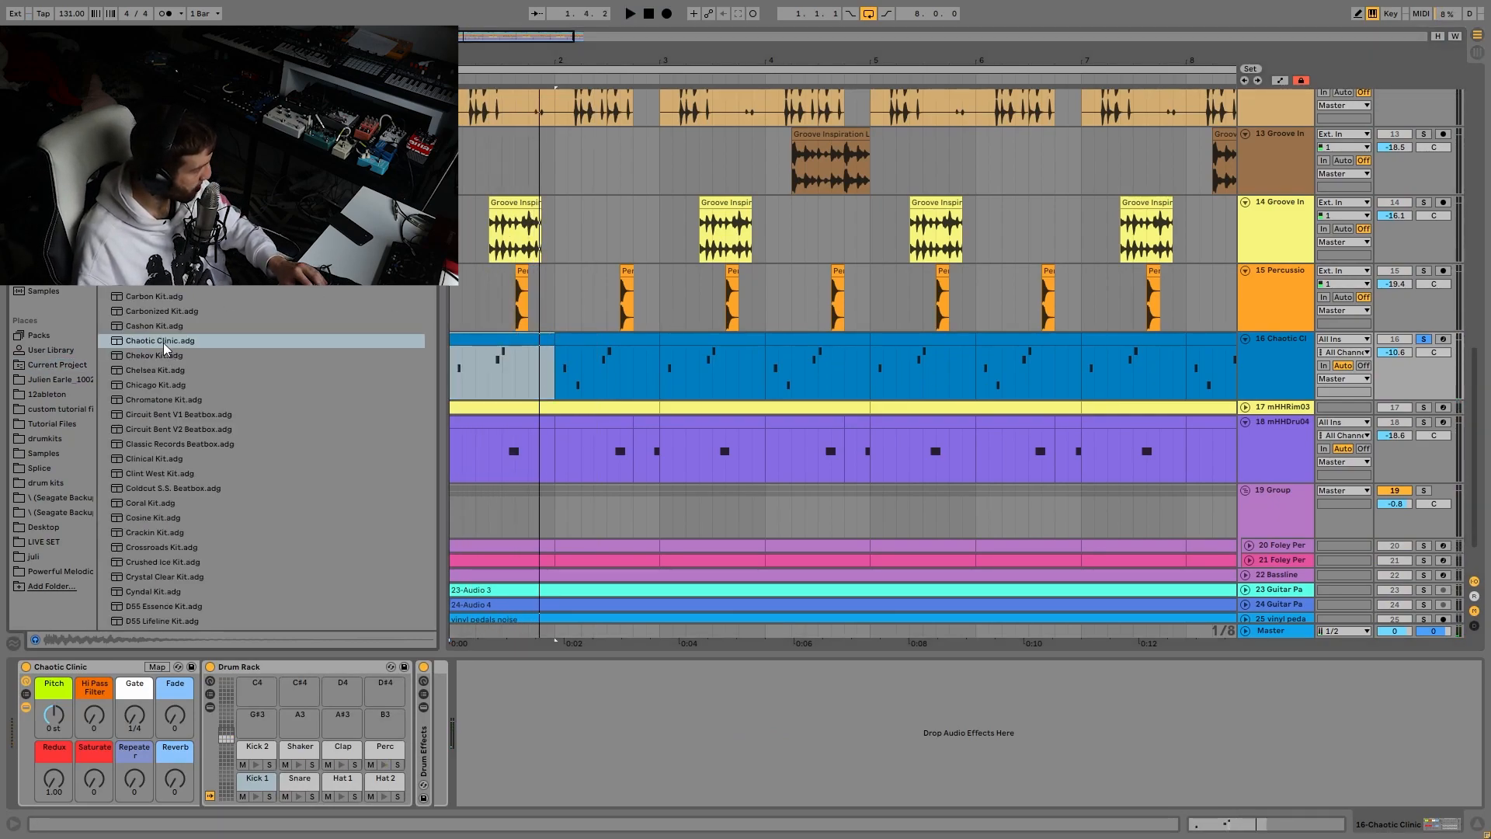
pyautogui.scroll(10, 264, 459)
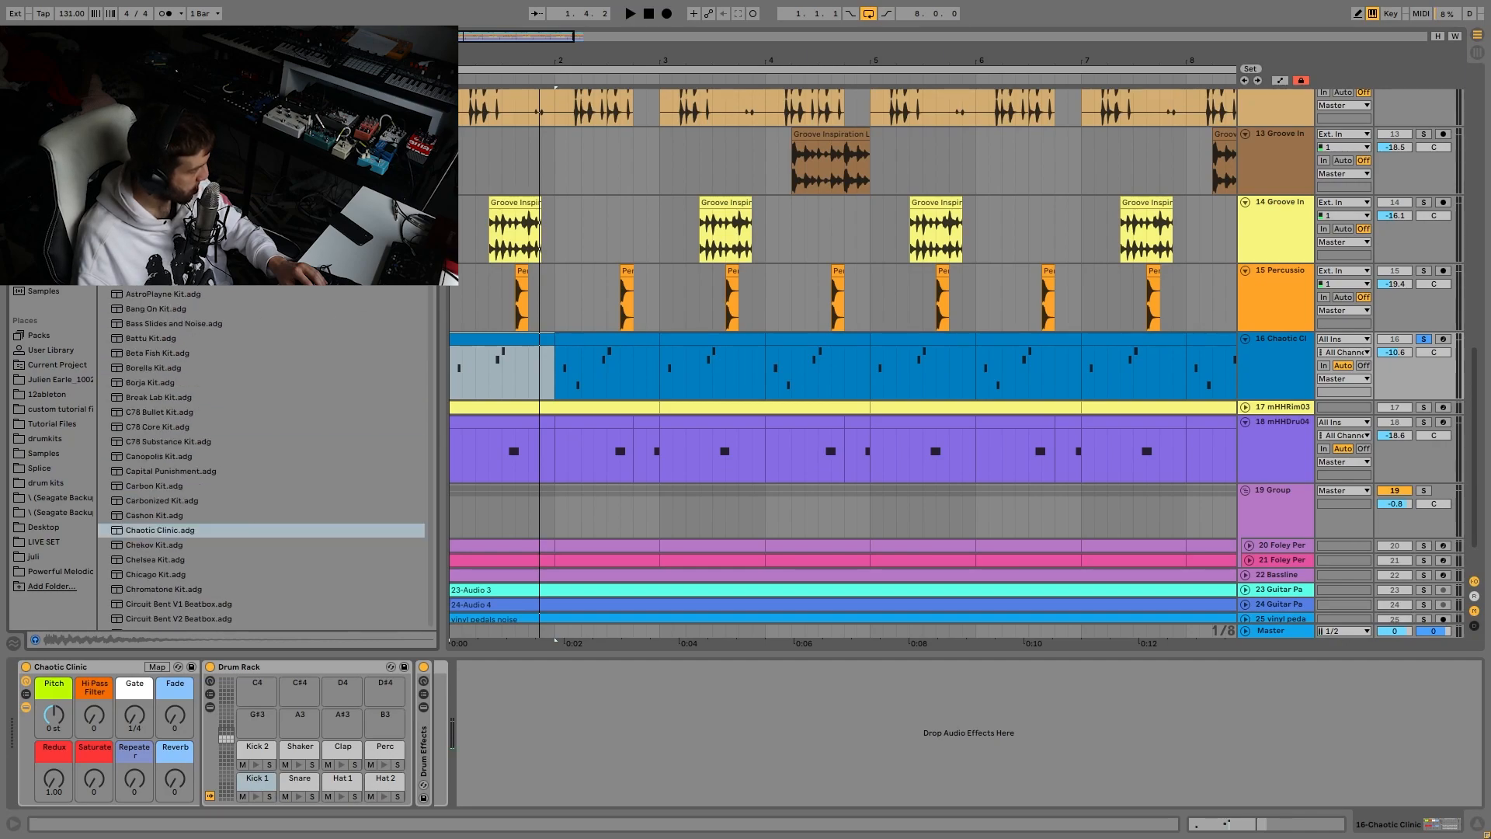
pyautogui.scroll(-20, 394, 584)
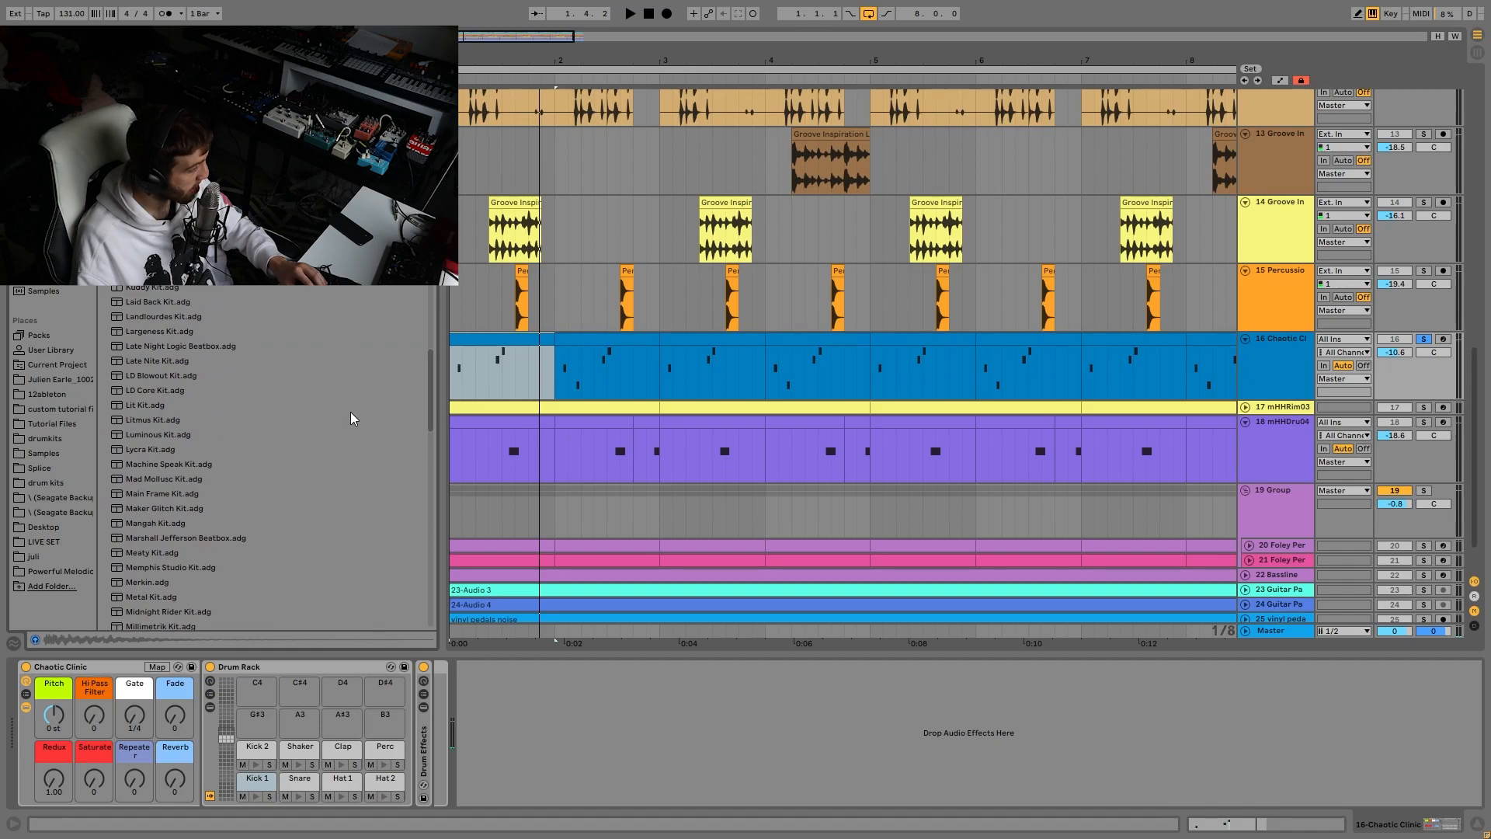
pyautogui.scroll(15, 351, 418)
pyautogui.scroll(-1, 264, 458)
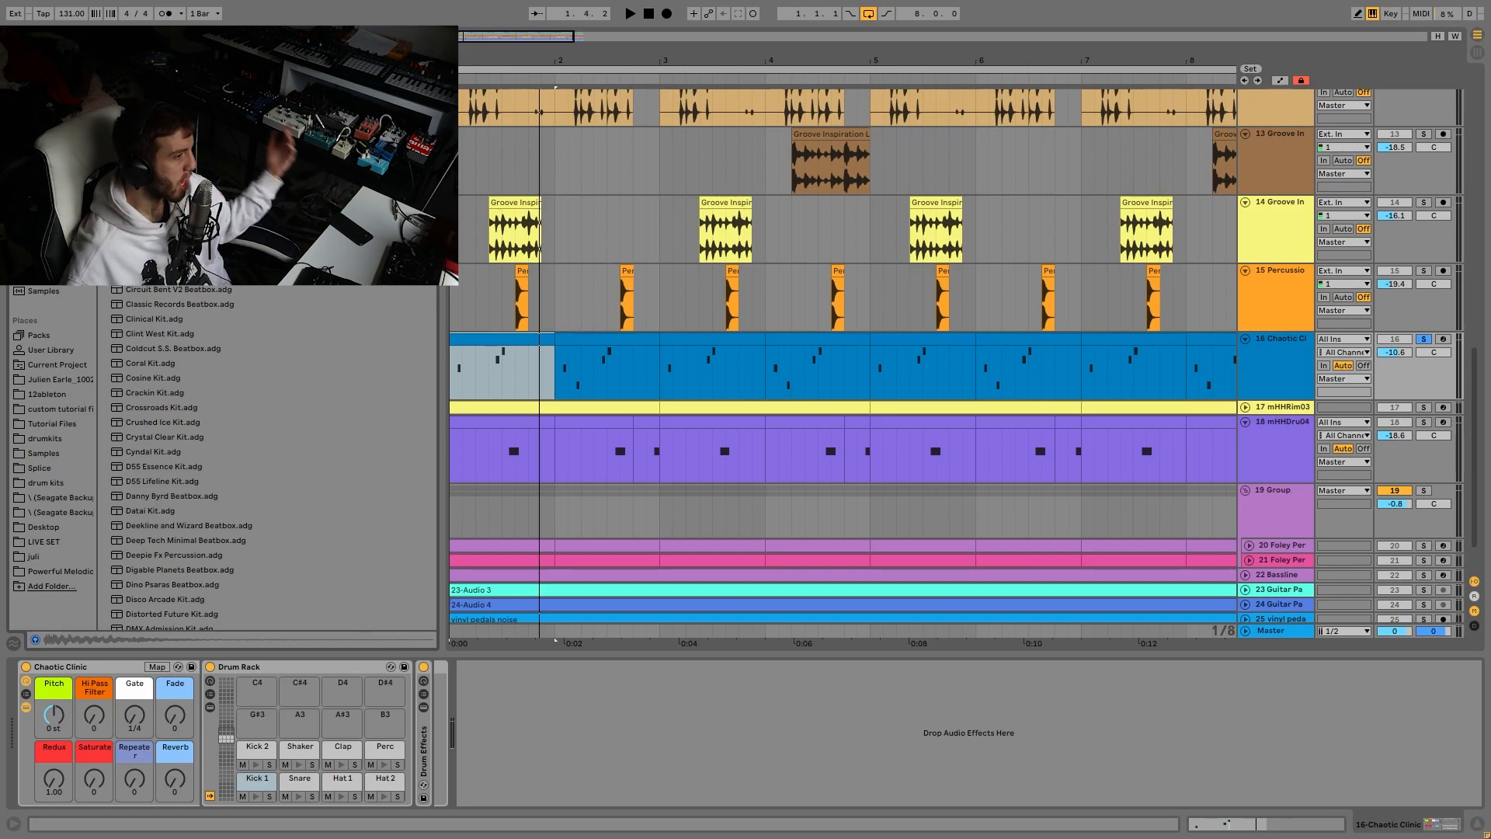
# Step: Expand the Drum Effects rack inside Chaotic Clinic, then hide the kit's device chain and show it again
pyautogui.doubleClick(422, 745)
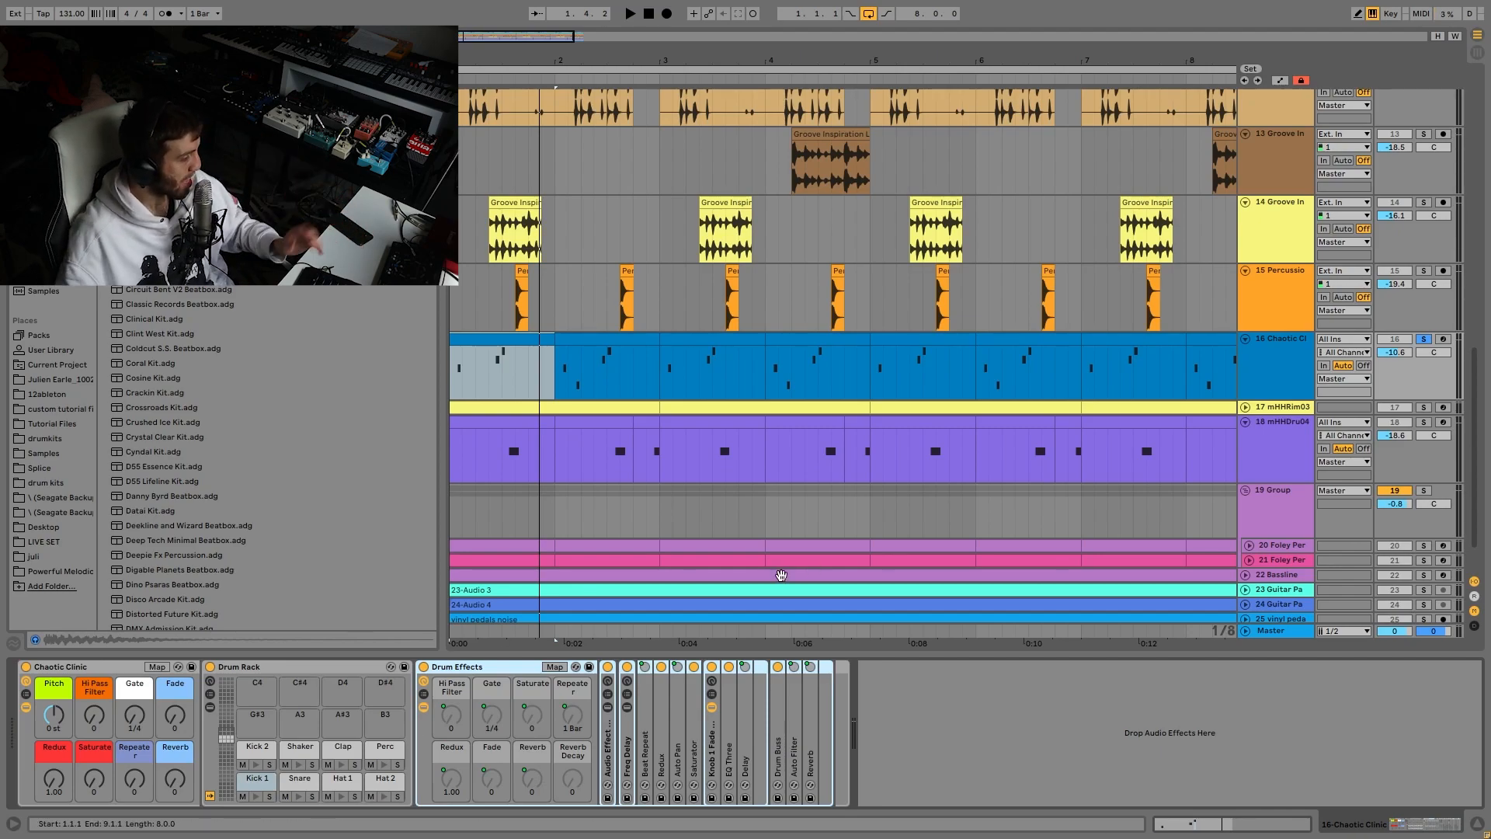
pyautogui.click(26, 710)
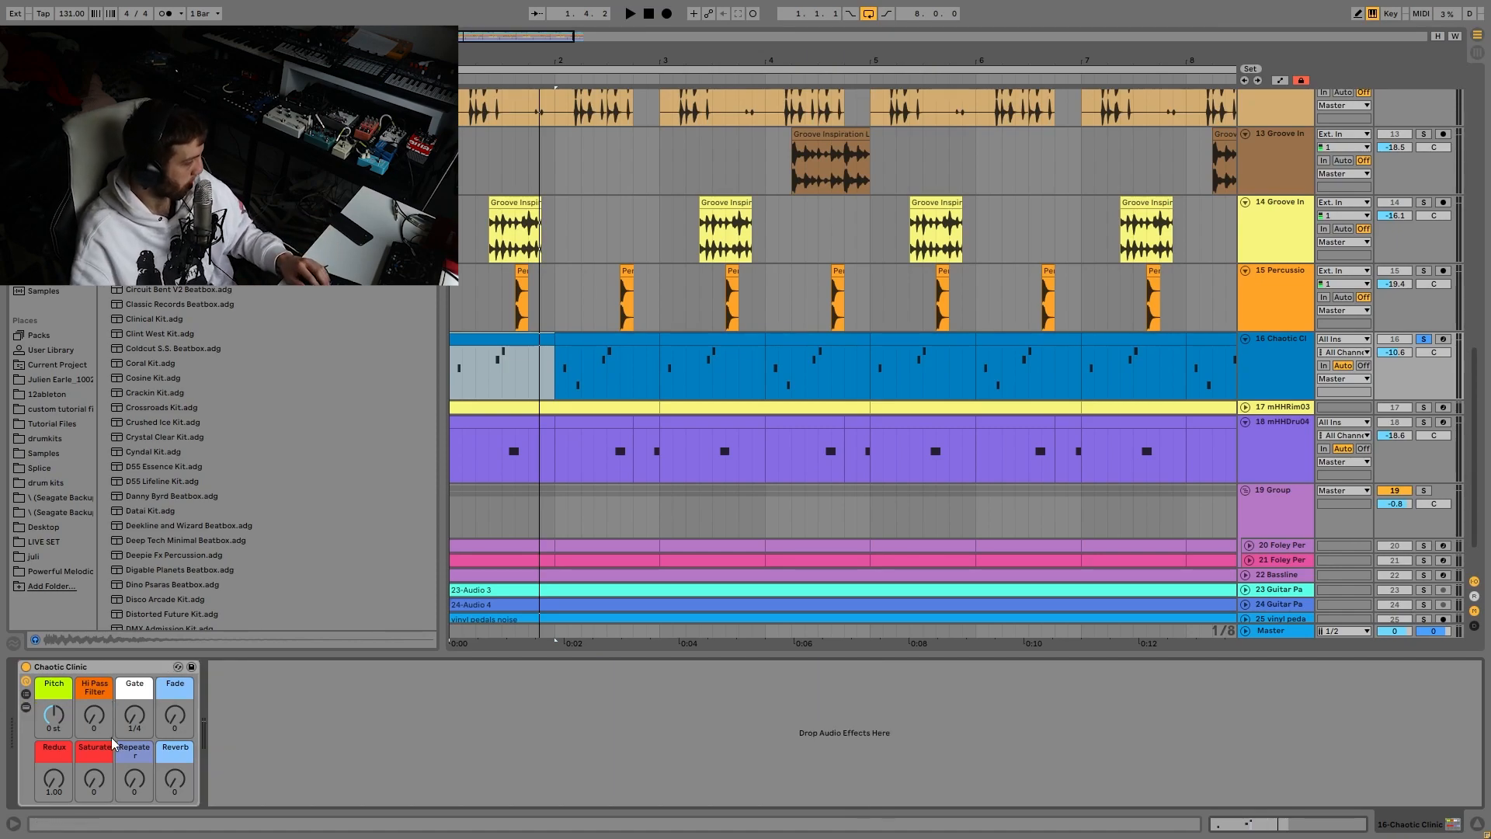
pyautogui.click(26, 708)
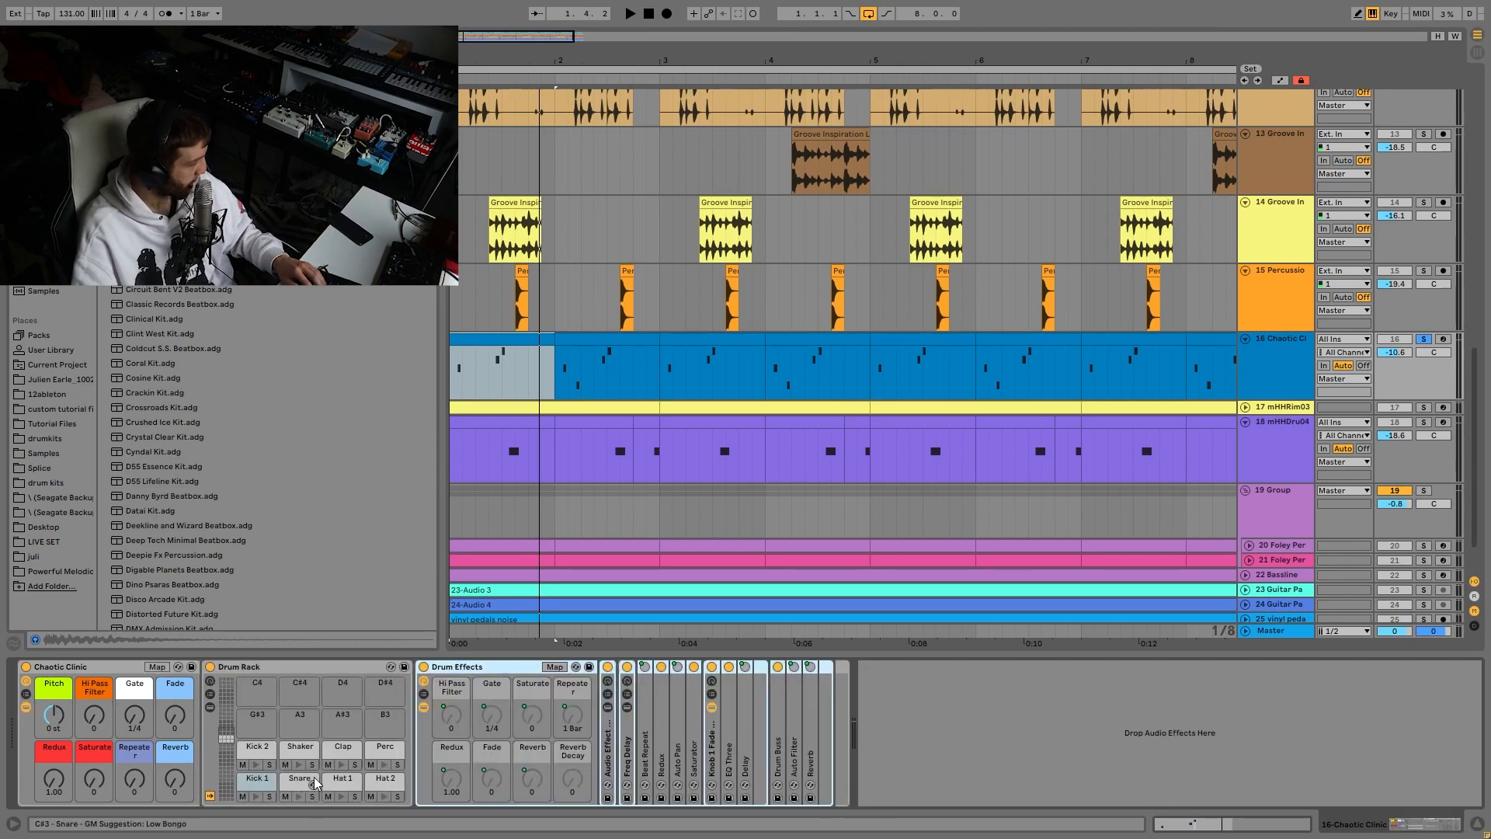
# Step: Preview the Kick 2, Hat 1, Perc and Clap pads of the Chaotic Clinic drum rack
pyautogui.click(256, 766)
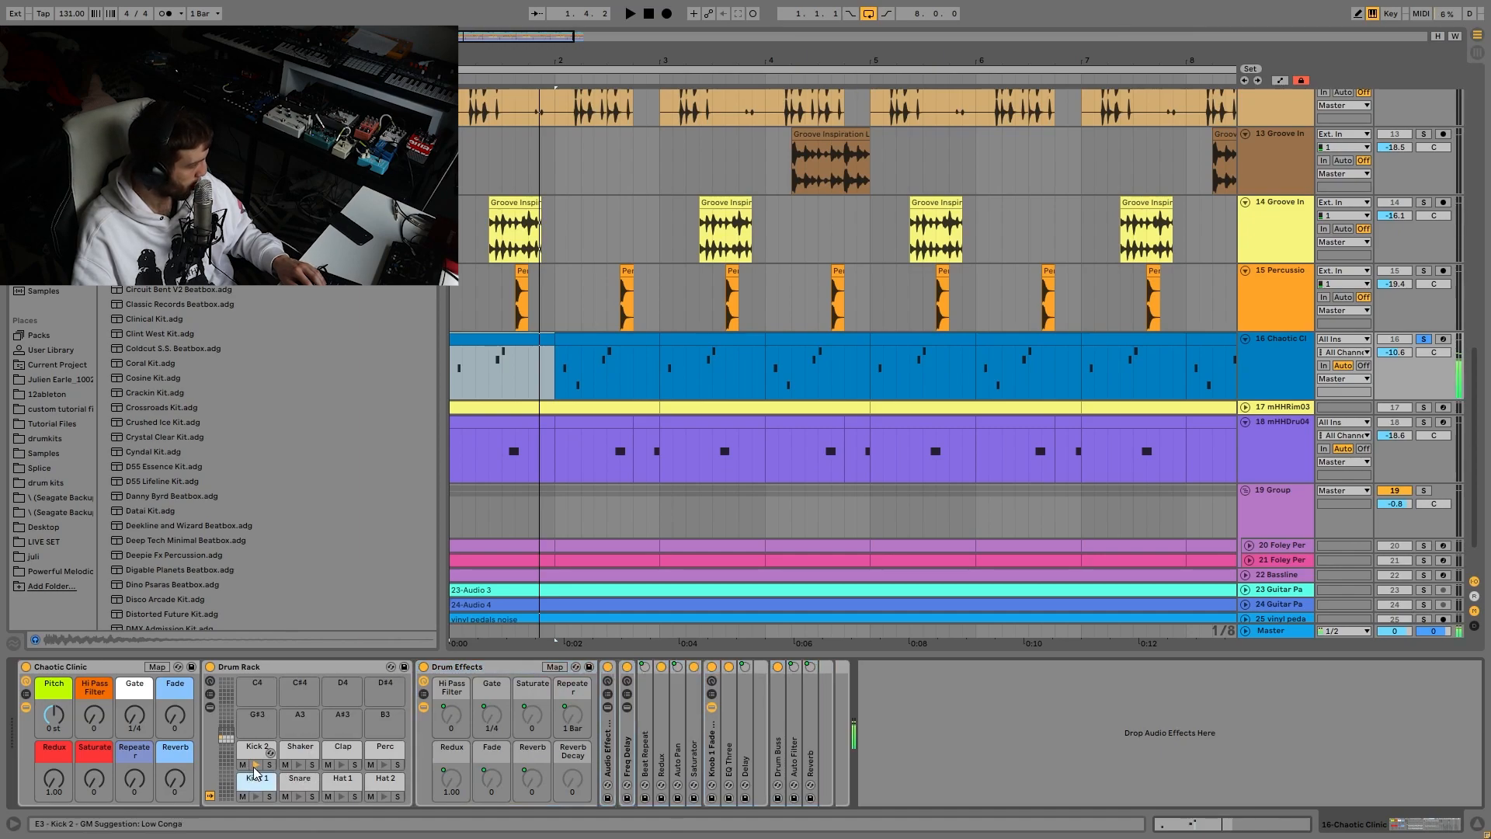
pyautogui.click(256, 765)
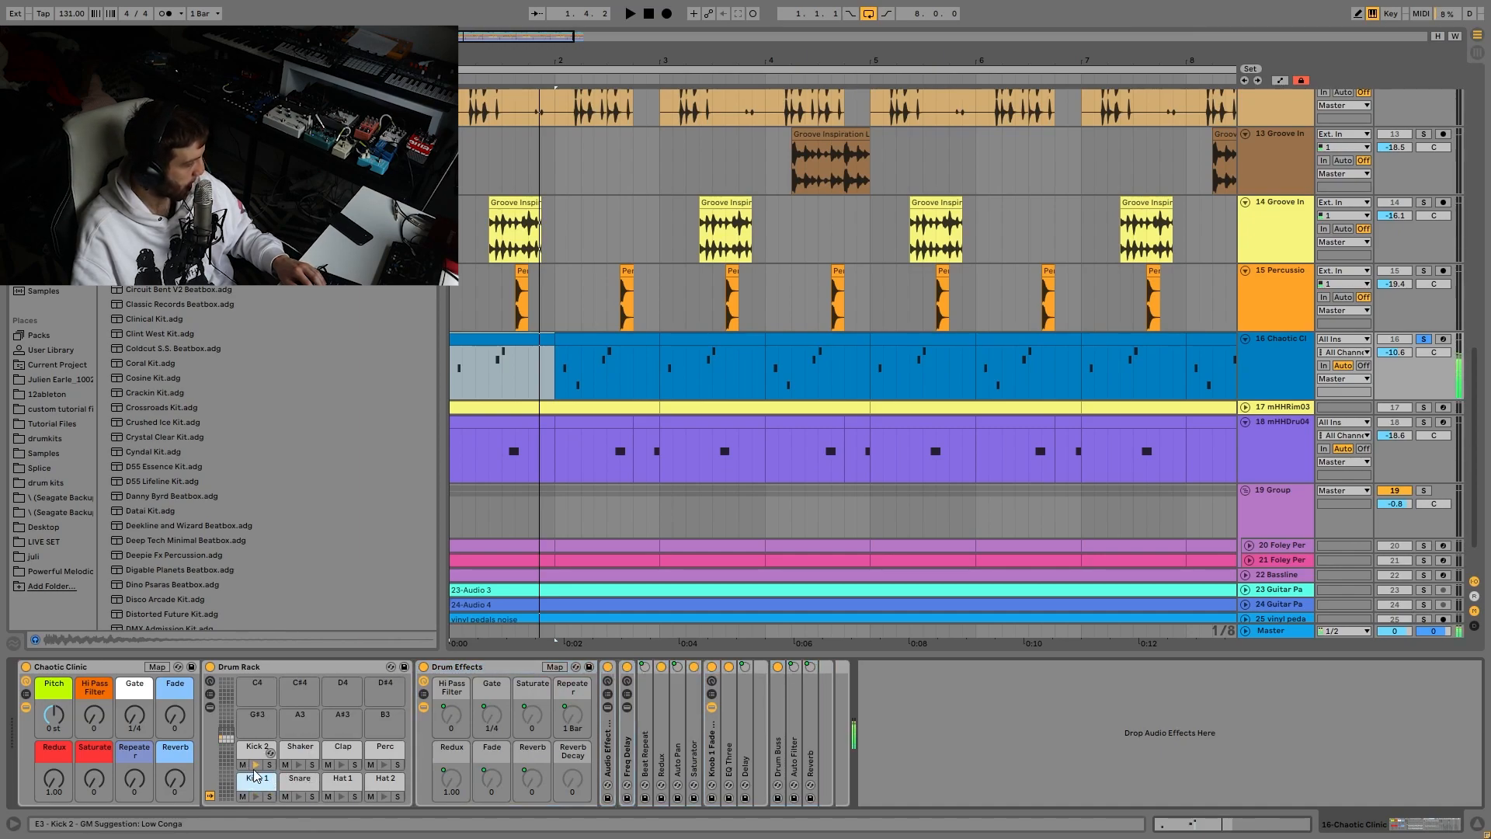
pyautogui.click(342, 798)
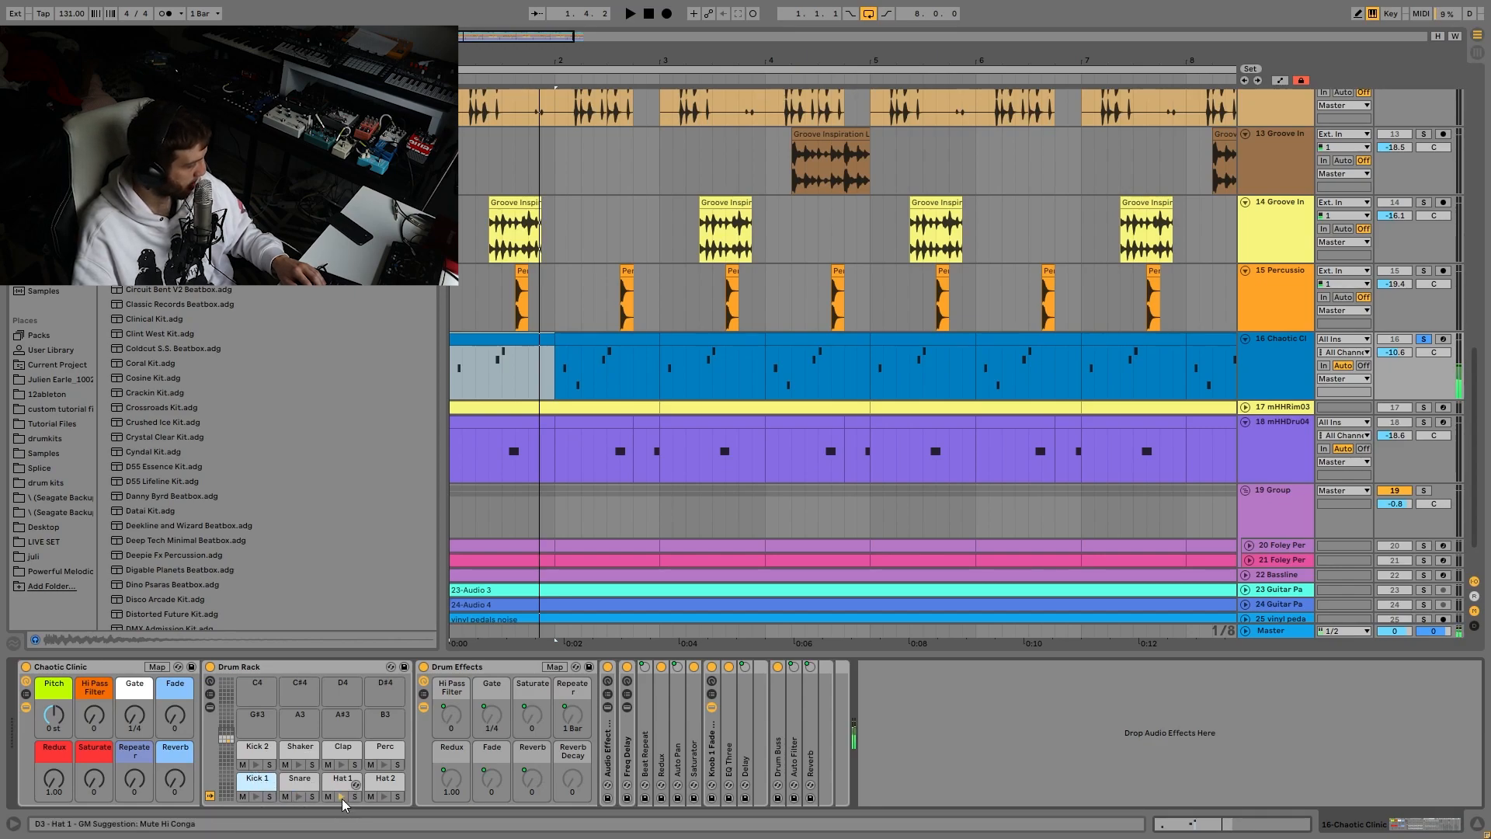
pyautogui.click(389, 797)
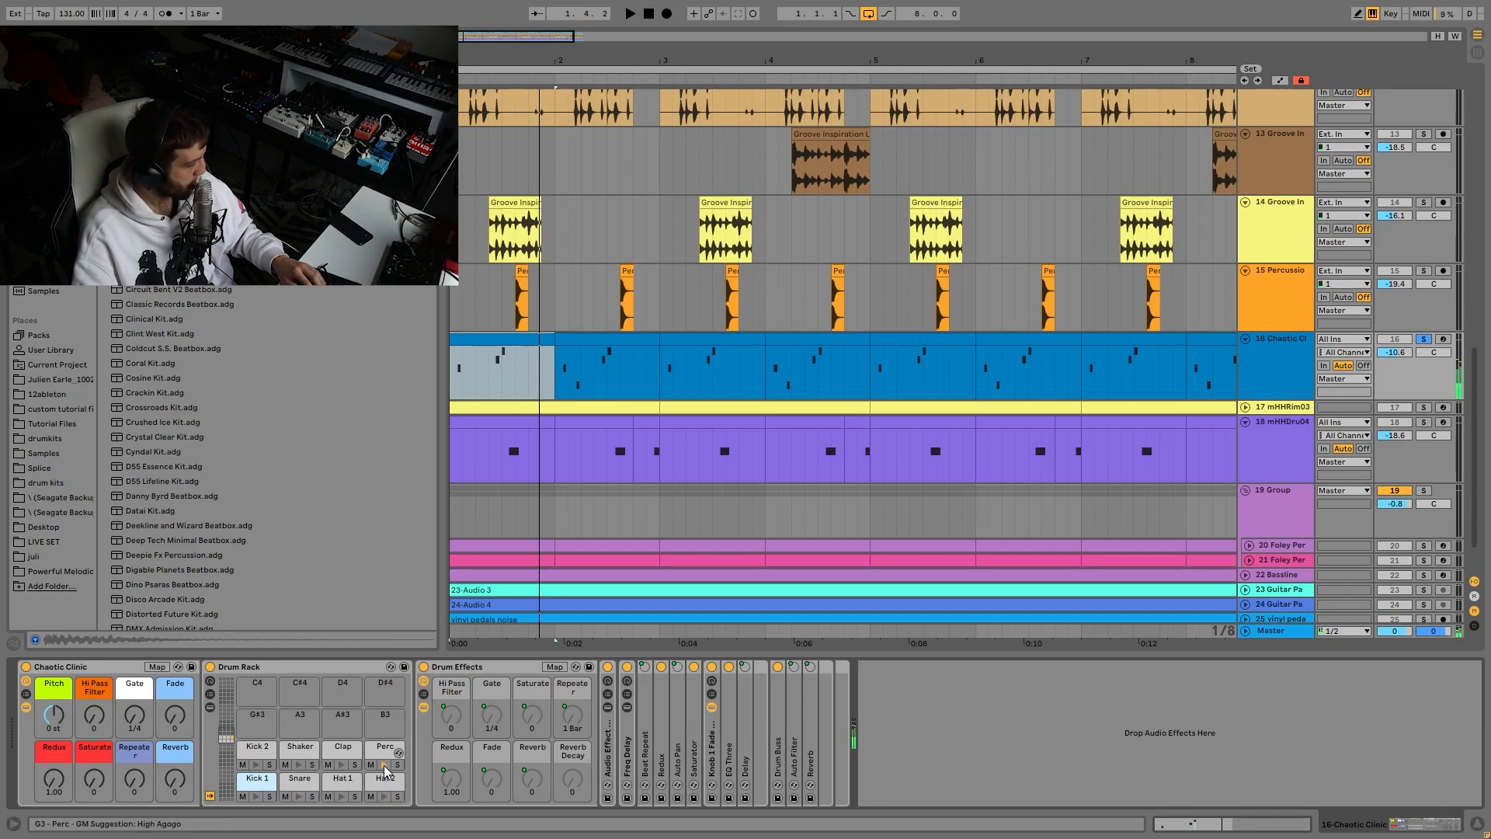
pyautogui.click(340, 765)
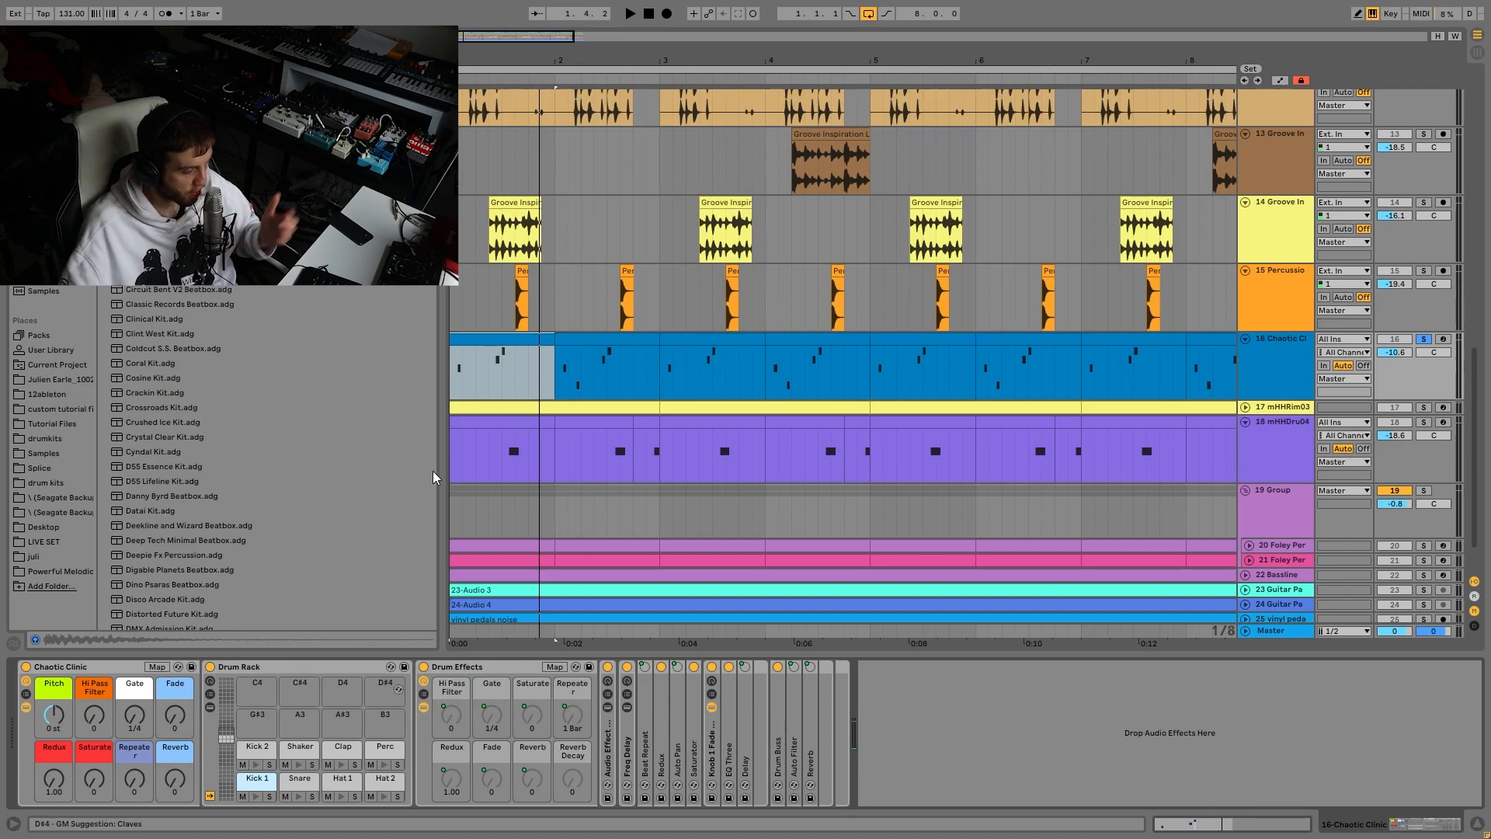
# Step: Review the notes of track 16's first MIDI clip and compare the track in solo with the full mix
pyautogui.doubleClick(489, 333)
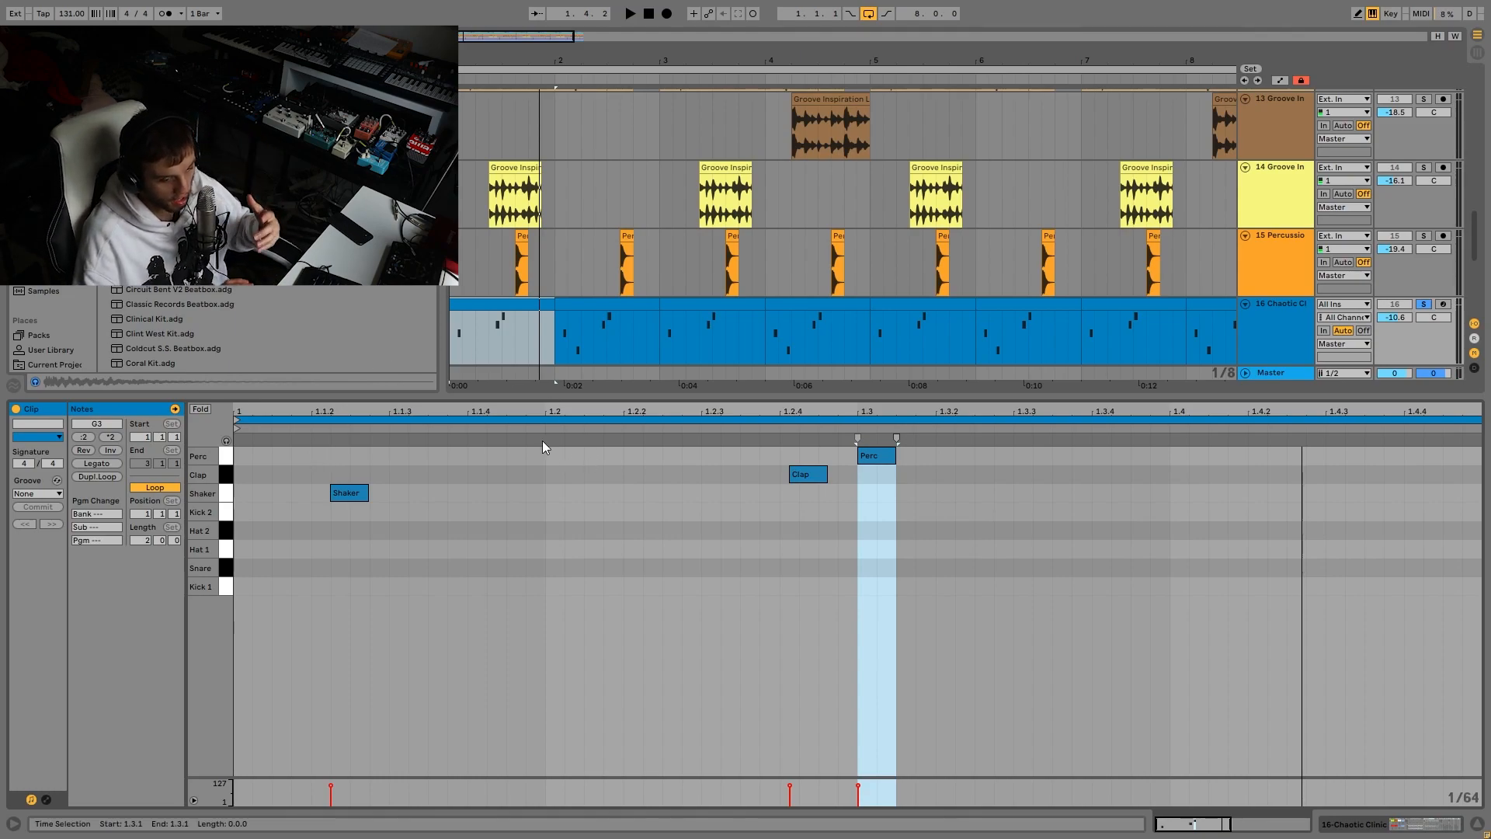
pyautogui.click(1263, 322)
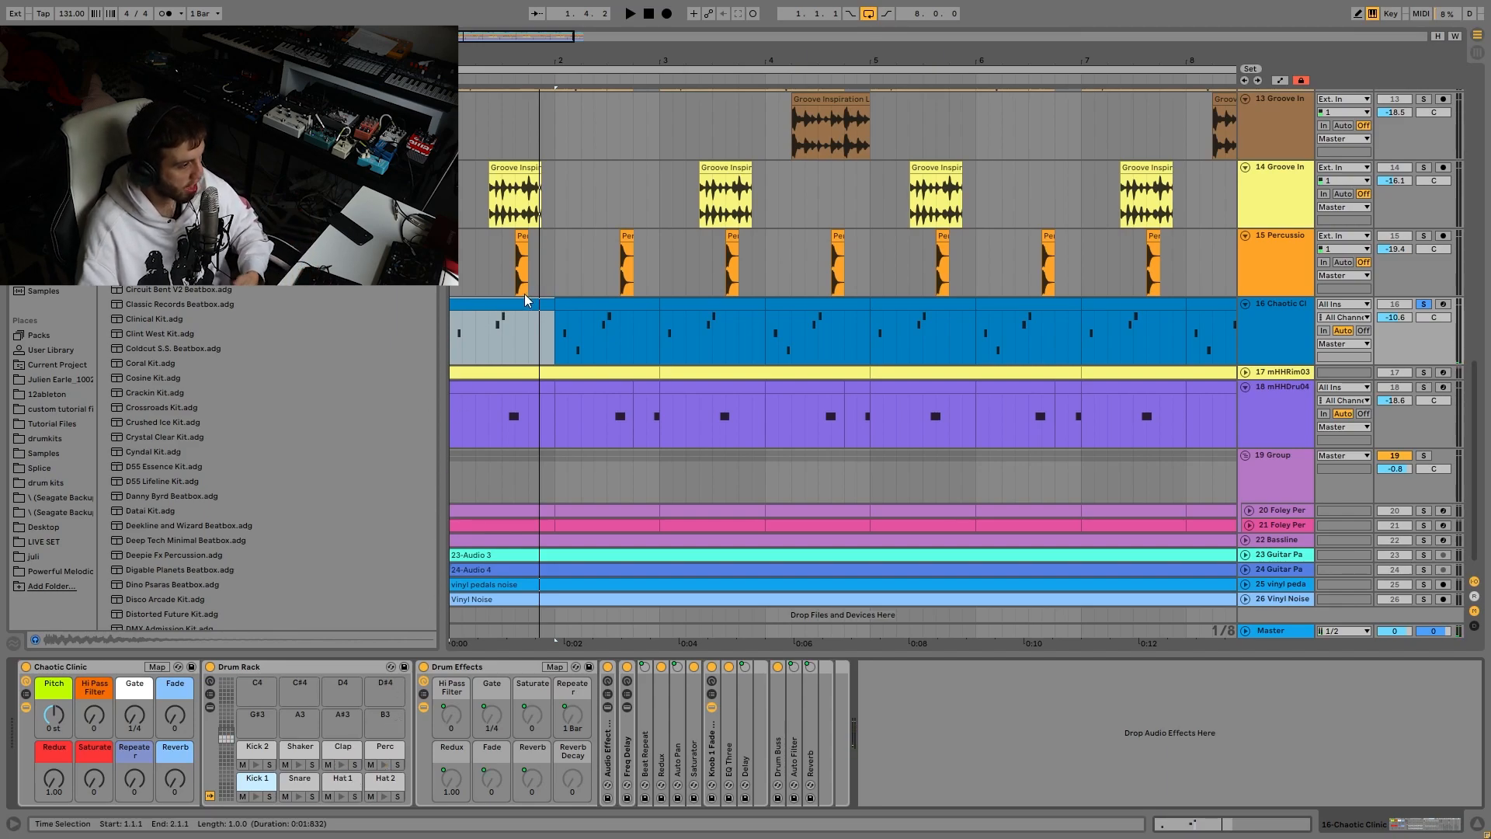
pyautogui.press('space')
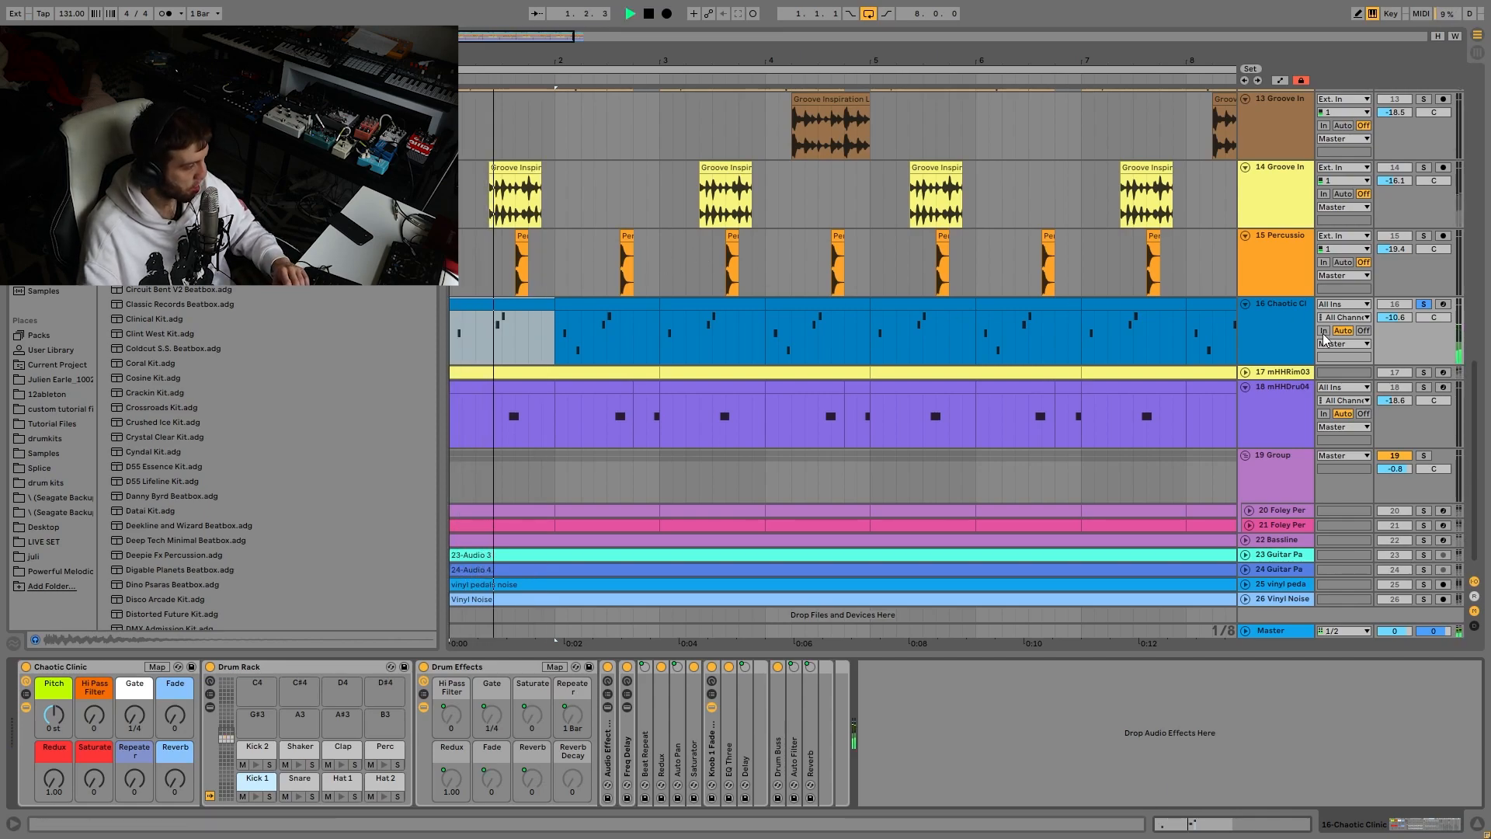
pyautogui.click(1285, 312)
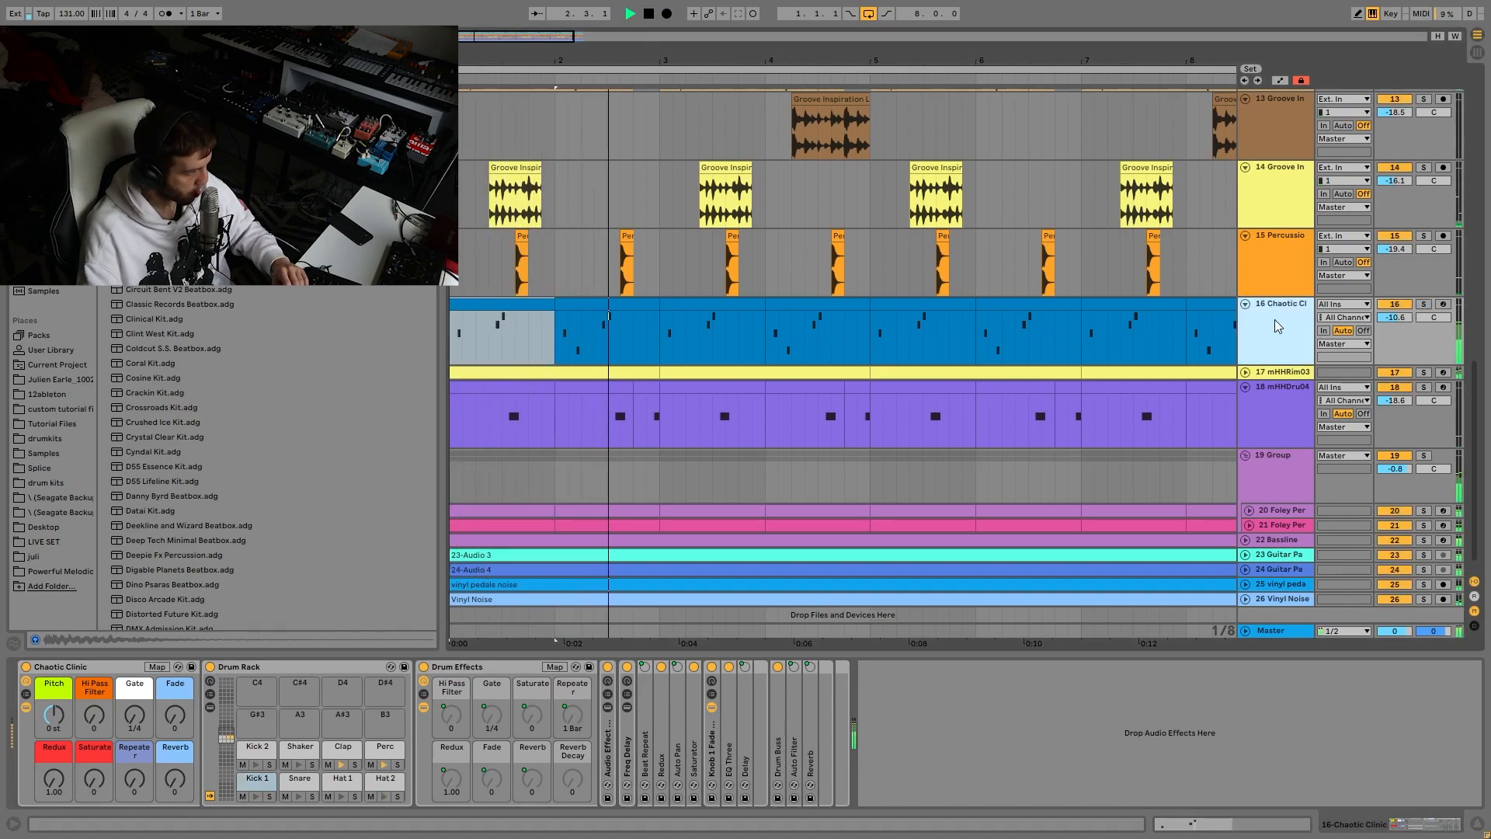
pyautogui.press('space')
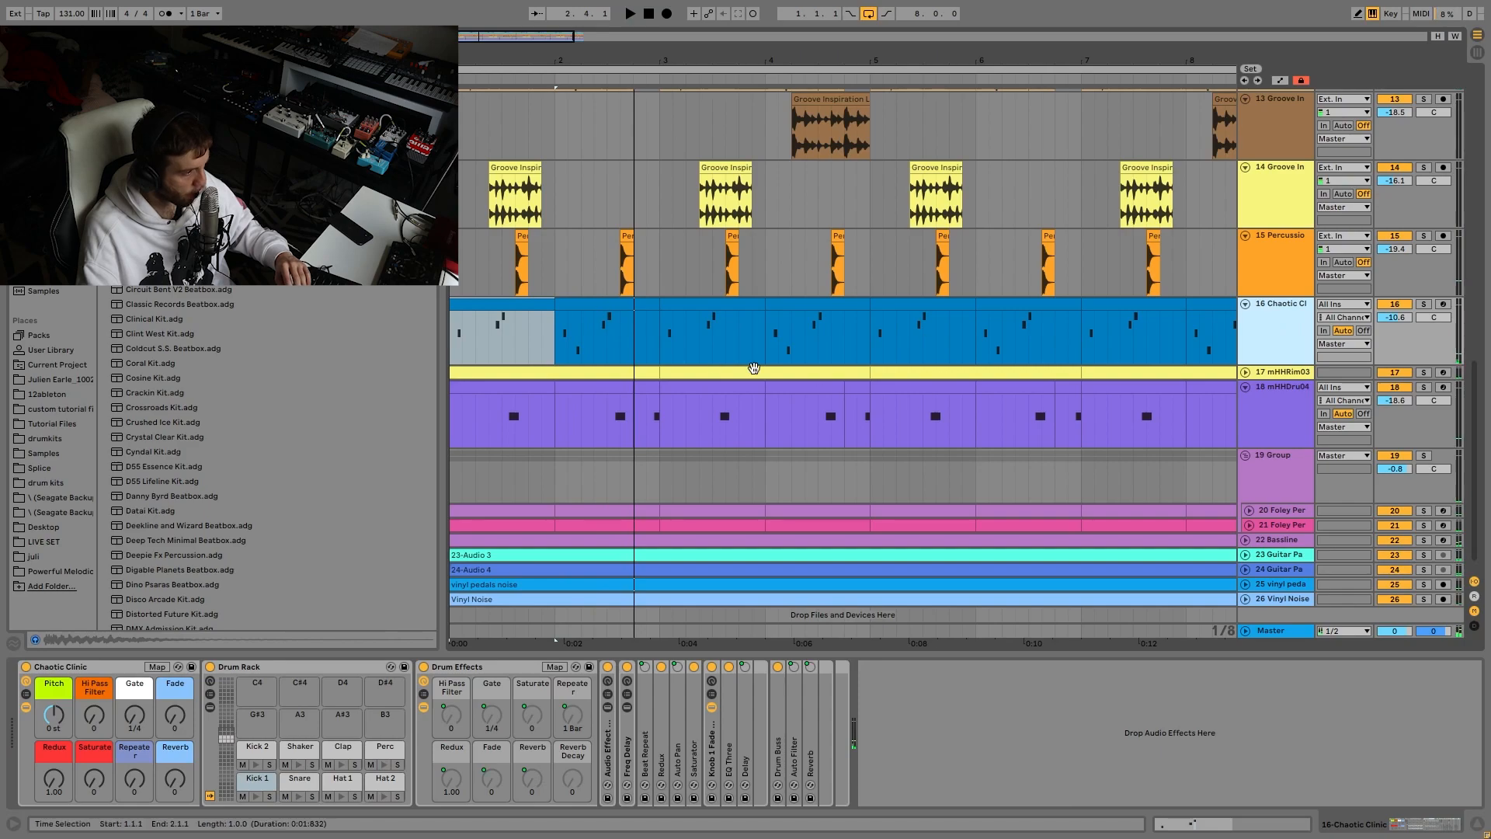
# Step: Solo and unfold track 17 mHHRim03, audition it from 1.1.1 and open its first MIDI clip
pyautogui.click(1423, 373)
pyautogui.press('space')
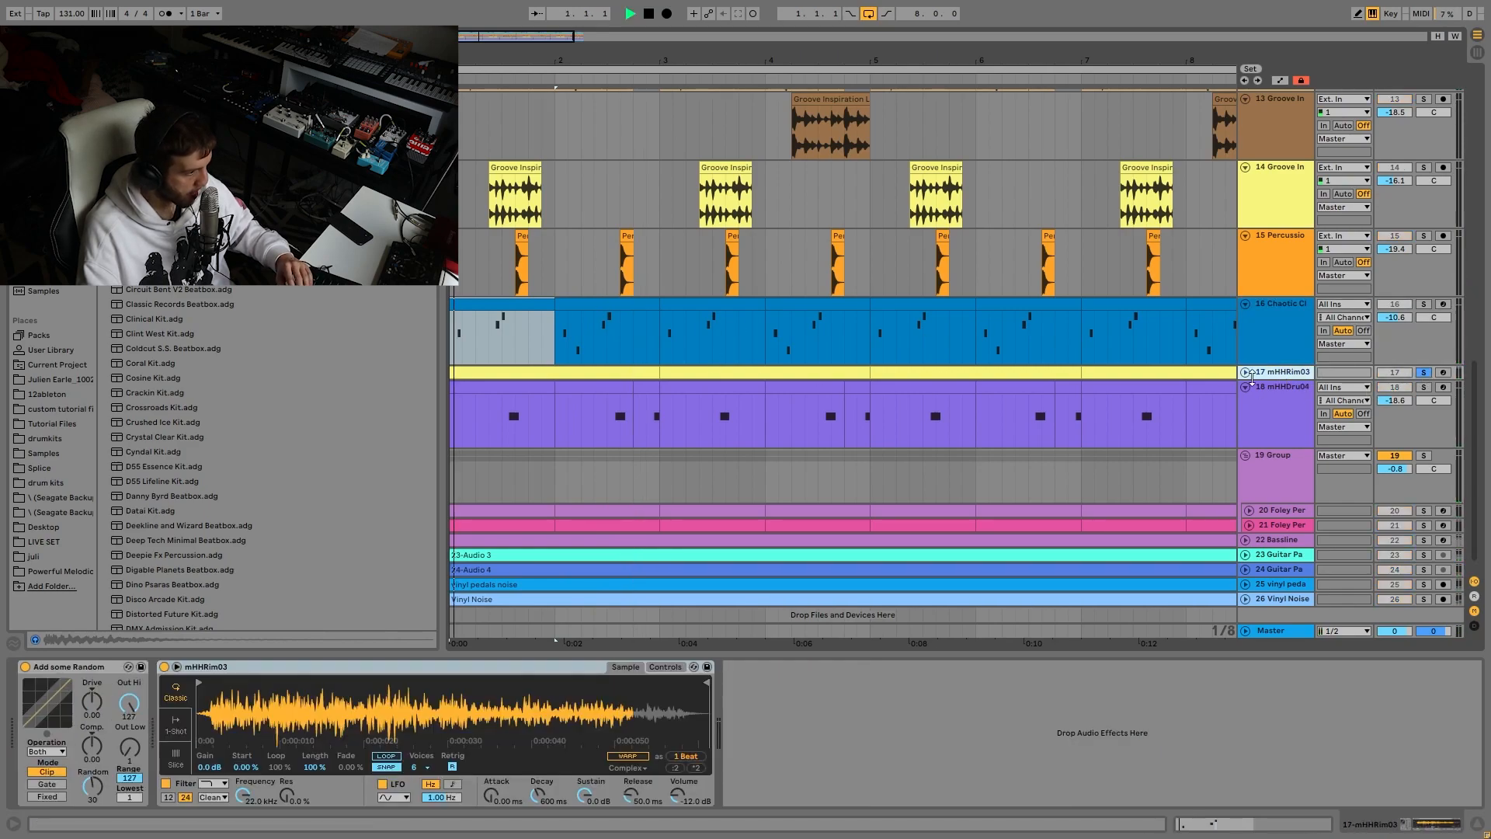
pyautogui.click(1246, 373)
pyautogui.doubleClick(571, 374)
pyautogui.press('space')
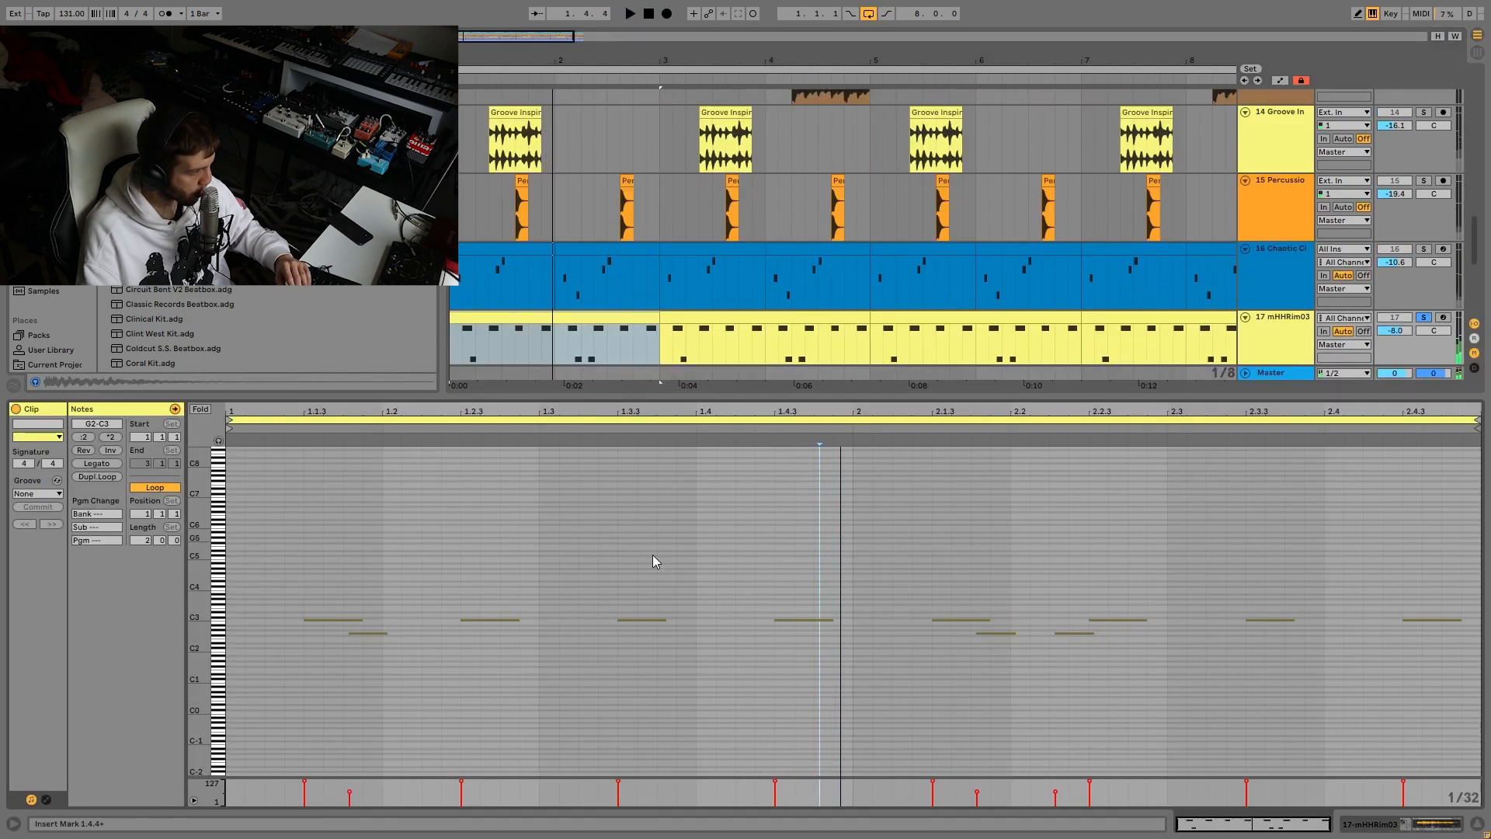
# Step: Select the two G2 notes between 2.1.3 and 2.2.3 and audition the soloed mHHRim03 track with its devices shown
pyautogui.moveTo(949, 624); pyautogui.dragTo(1088, 674)
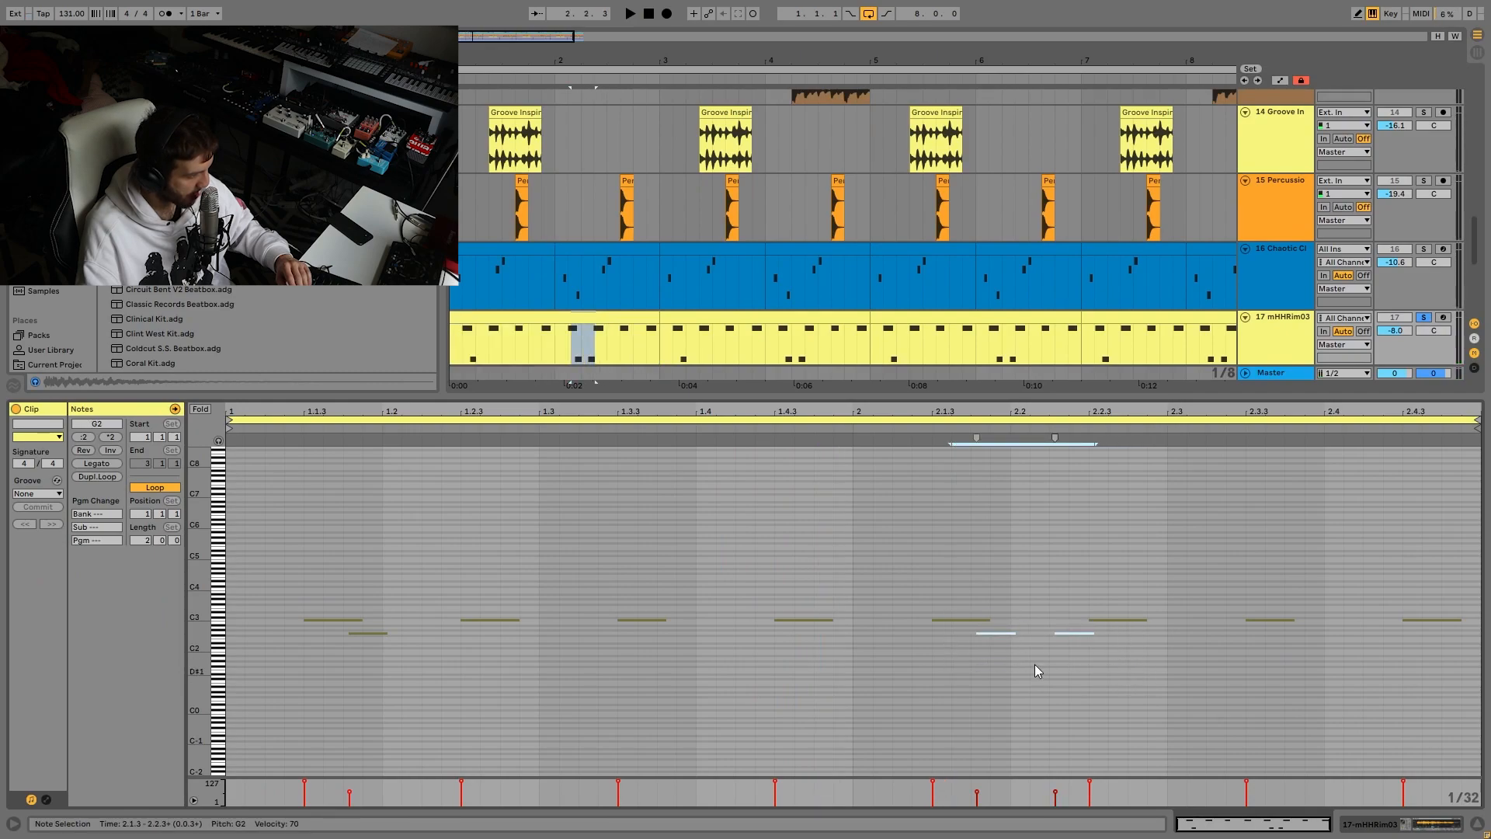
pyautogui.press('space')
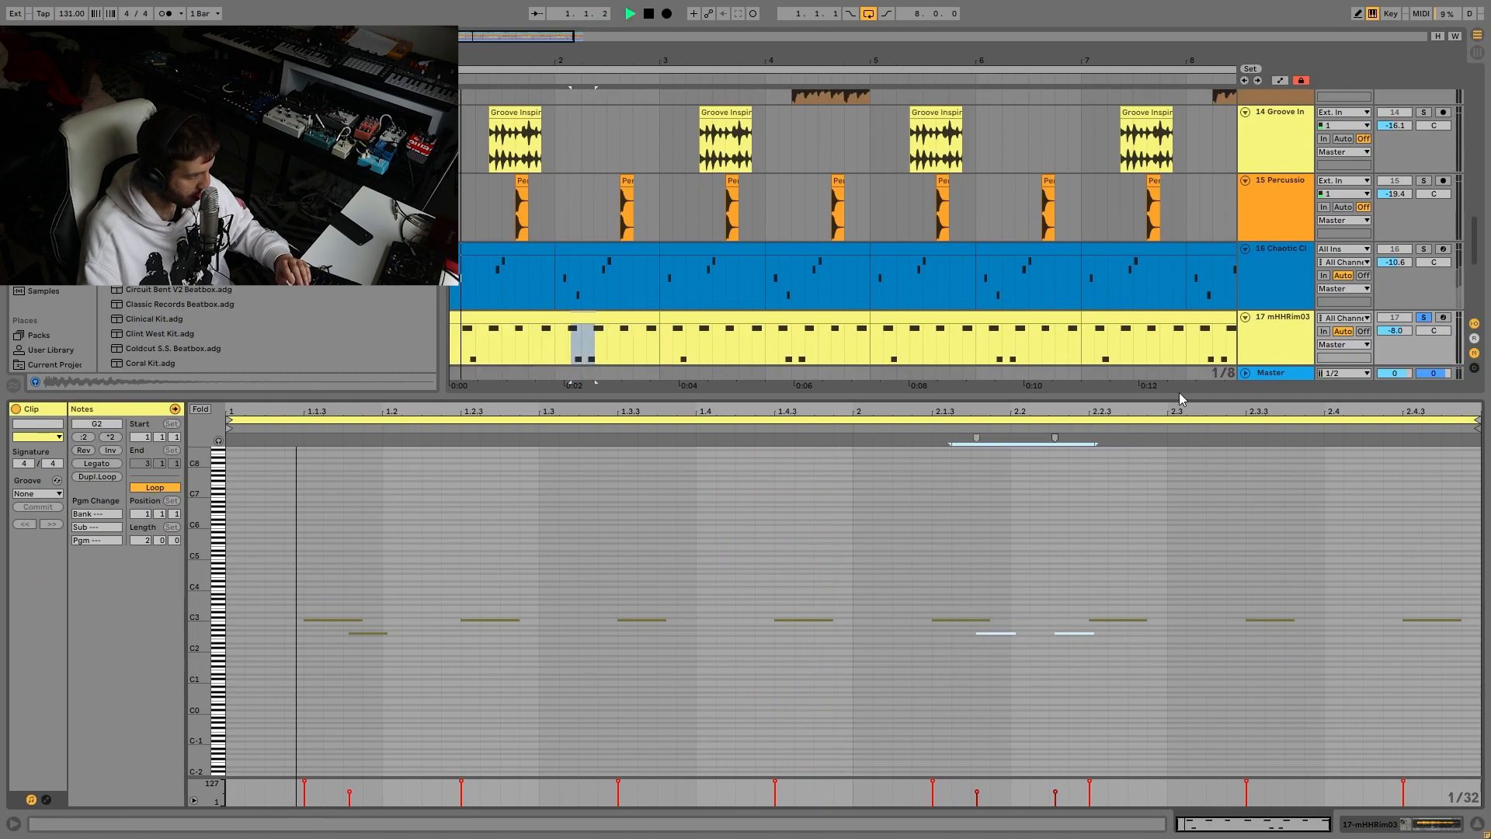
pyautogui.click(1283, 330)
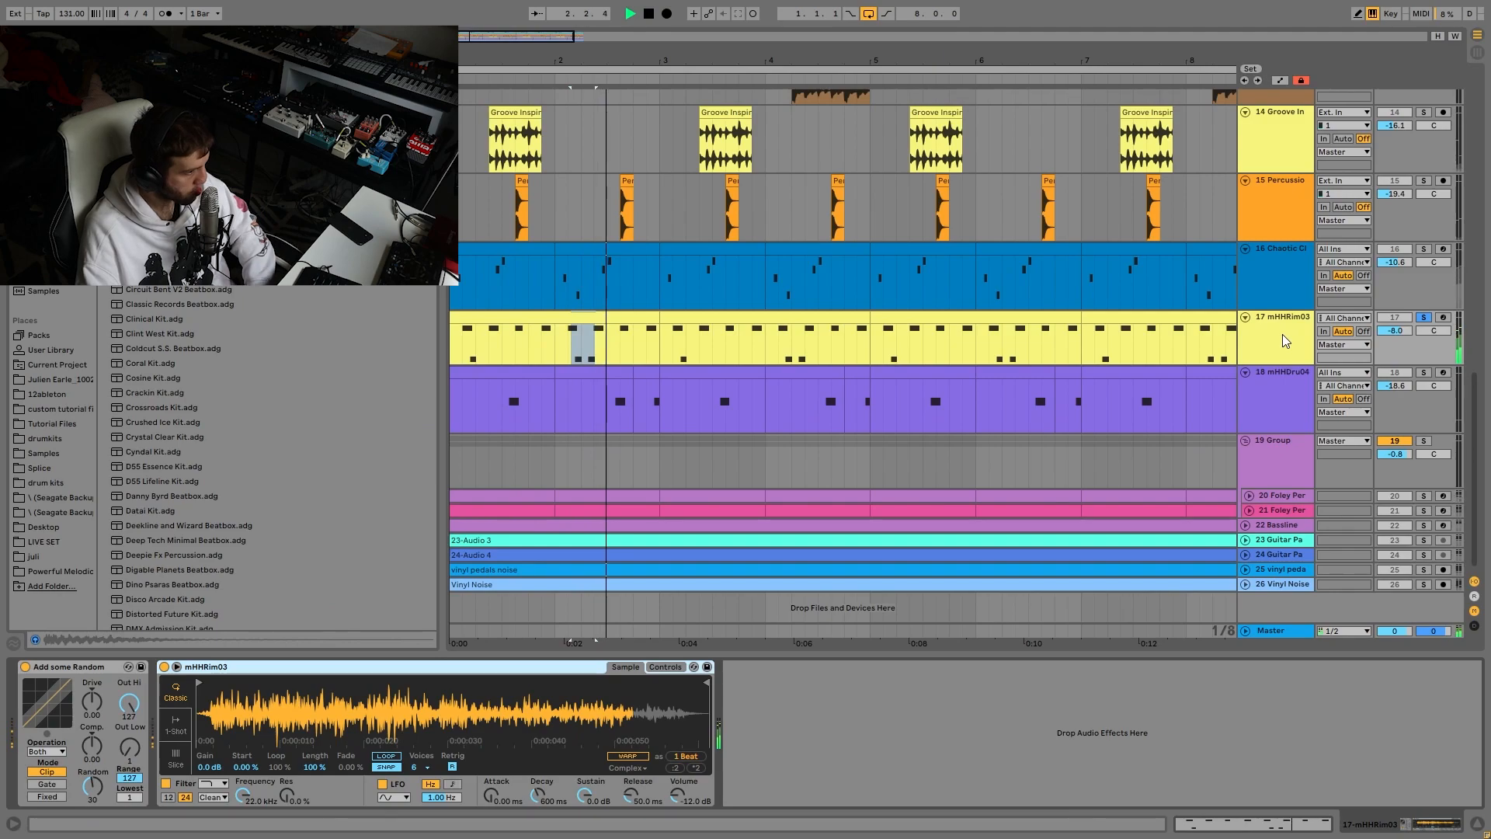
pyautogui.press('space')
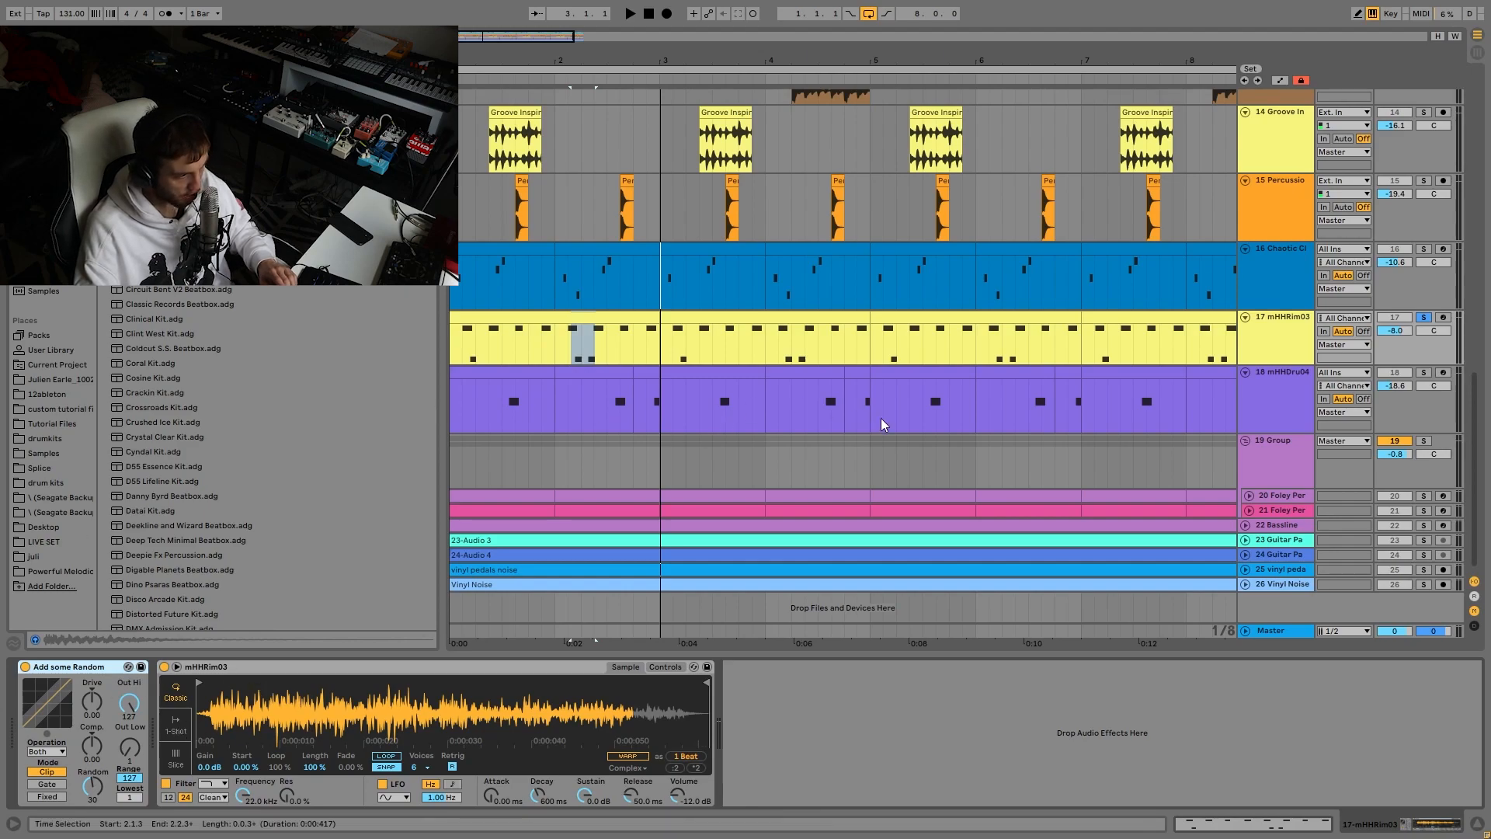
# Step: Audition track 17's first two-bar clip in solo, then clear the solo and play the full mix
pyautogui.doubleClick(609, 350)
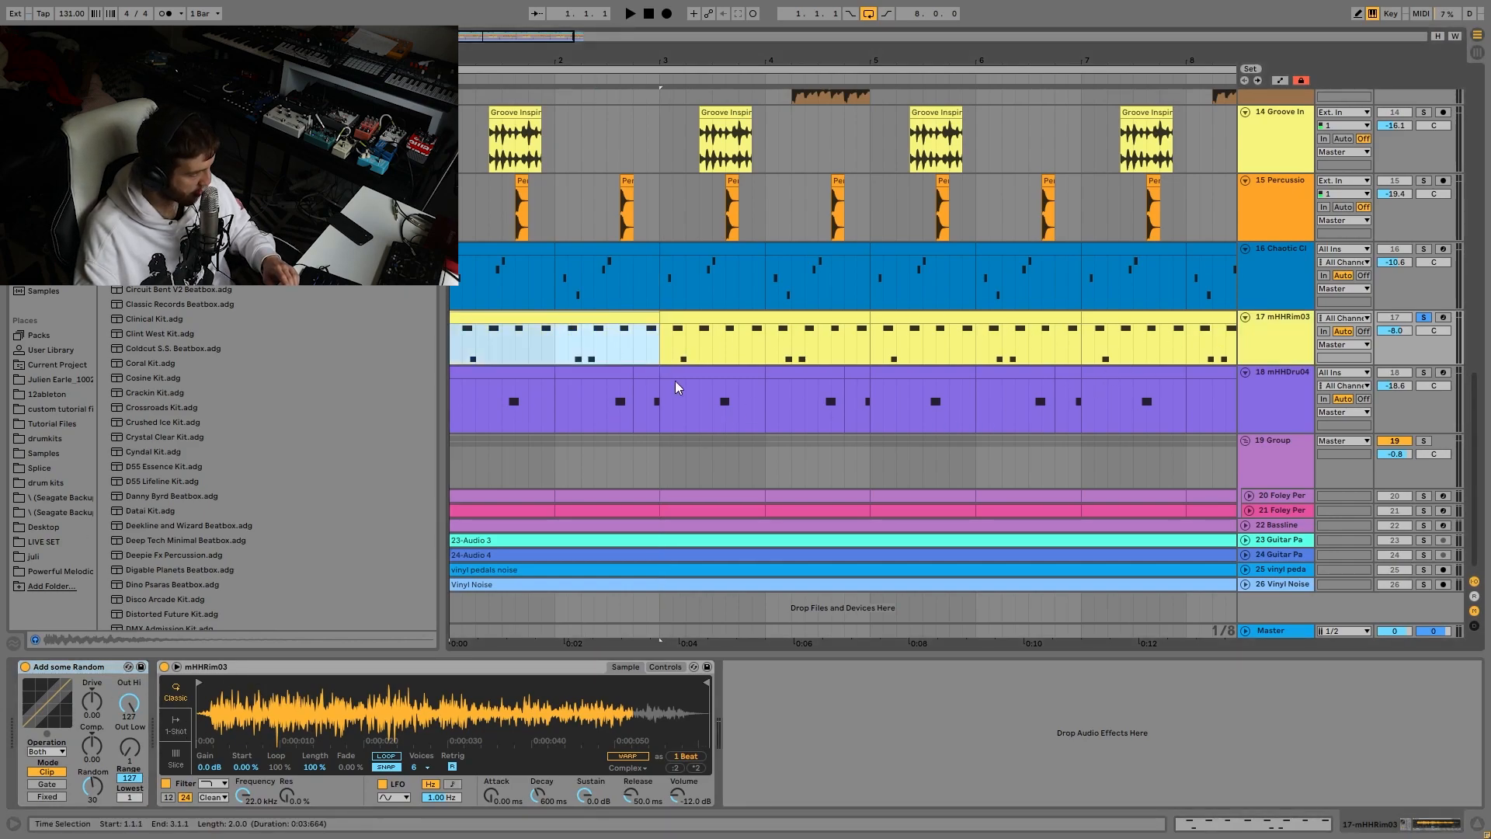
pyautogui.press('space')
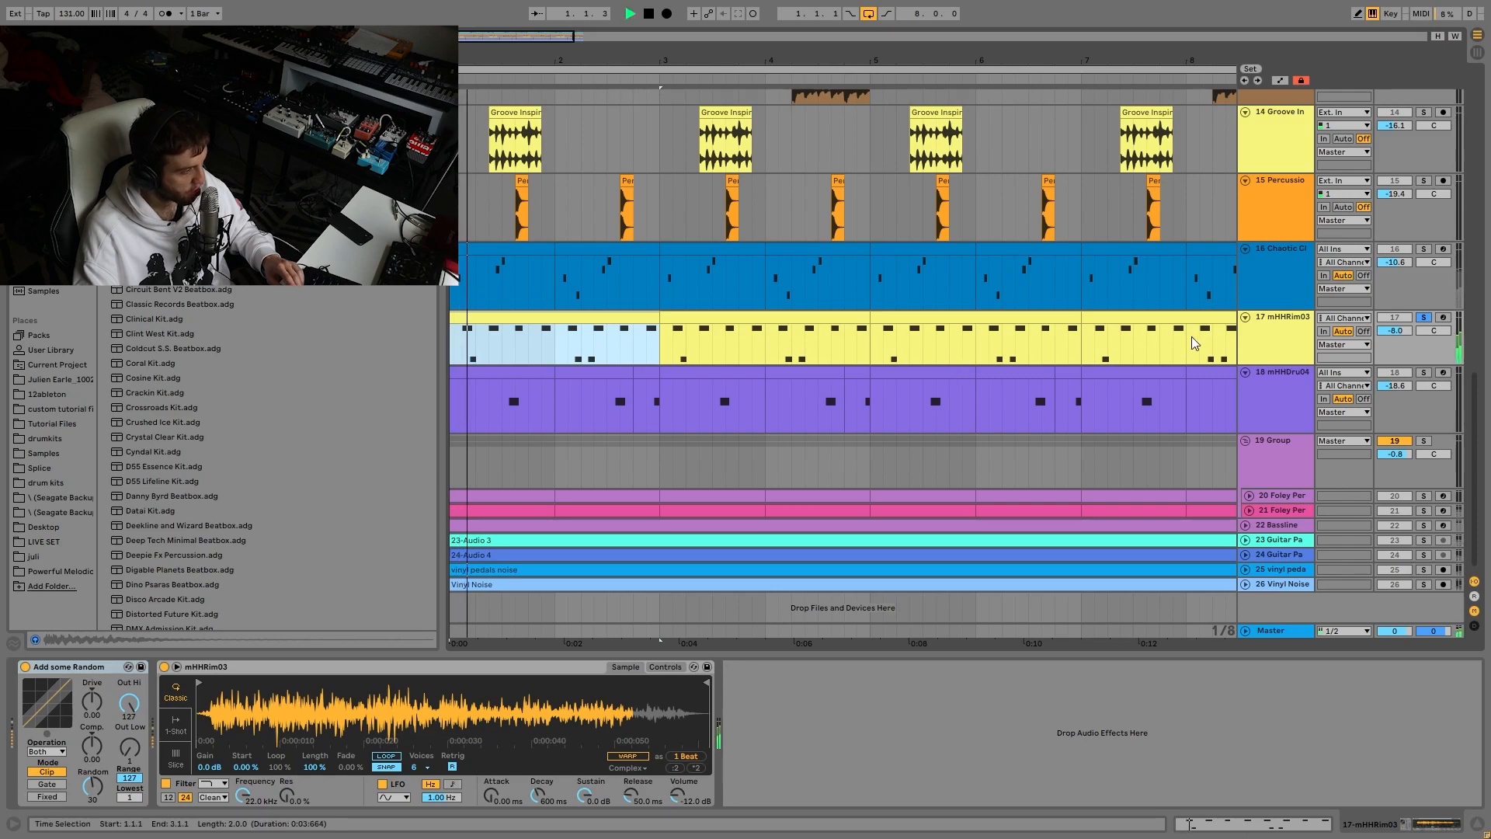
pyautogui.press('space')
pyautogui.click(1425, 321)
pyautogui.press('space')
# Step: Solo track 18 mHHDru04, audition it together with track 17 mHHRim03 and clear the solos
pyautogui.click(1269, 384)
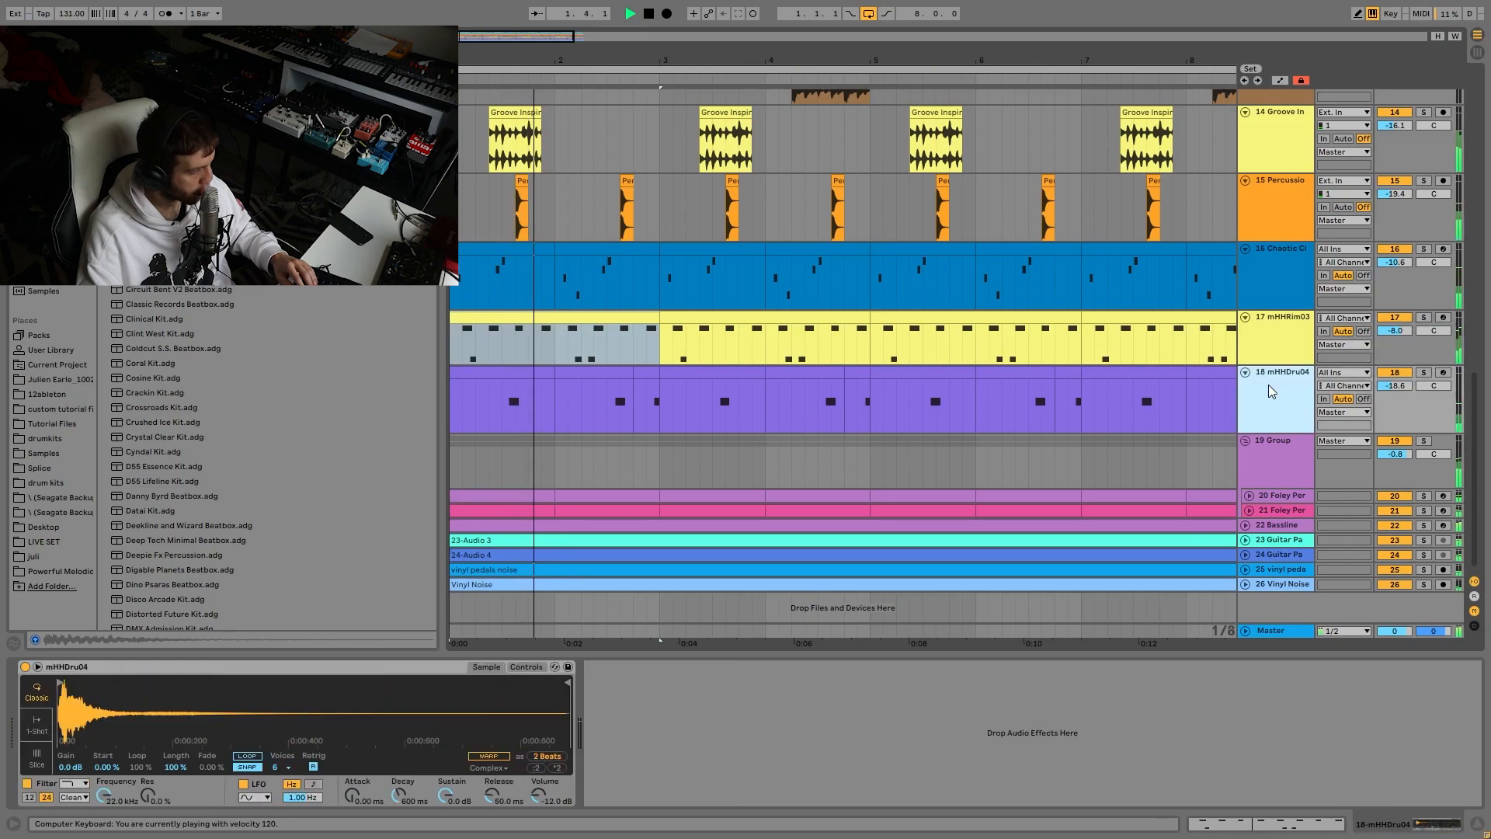
pyautogui.click(1427, 373)
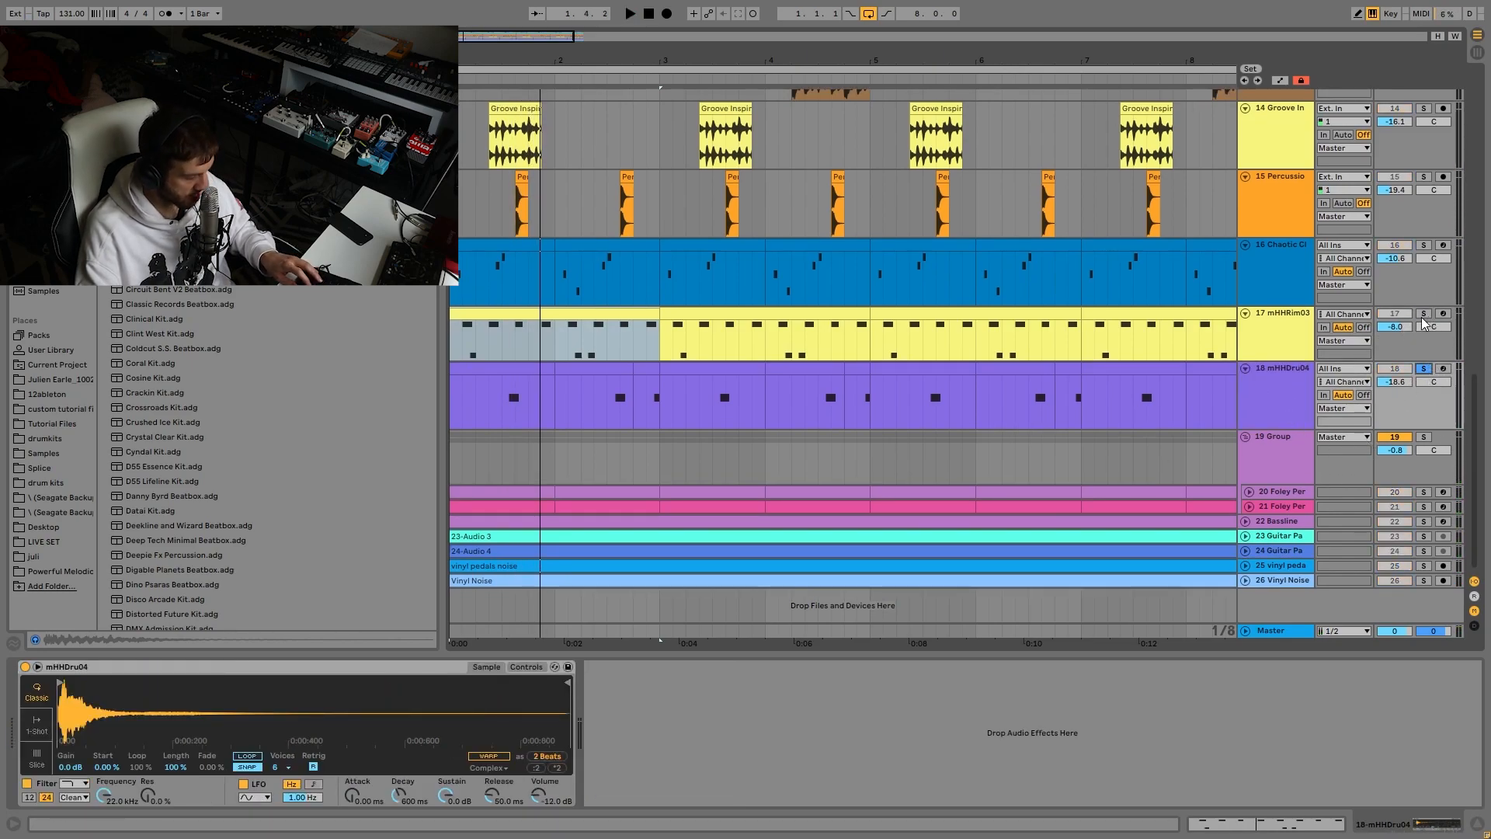
pyautogui.press('space')
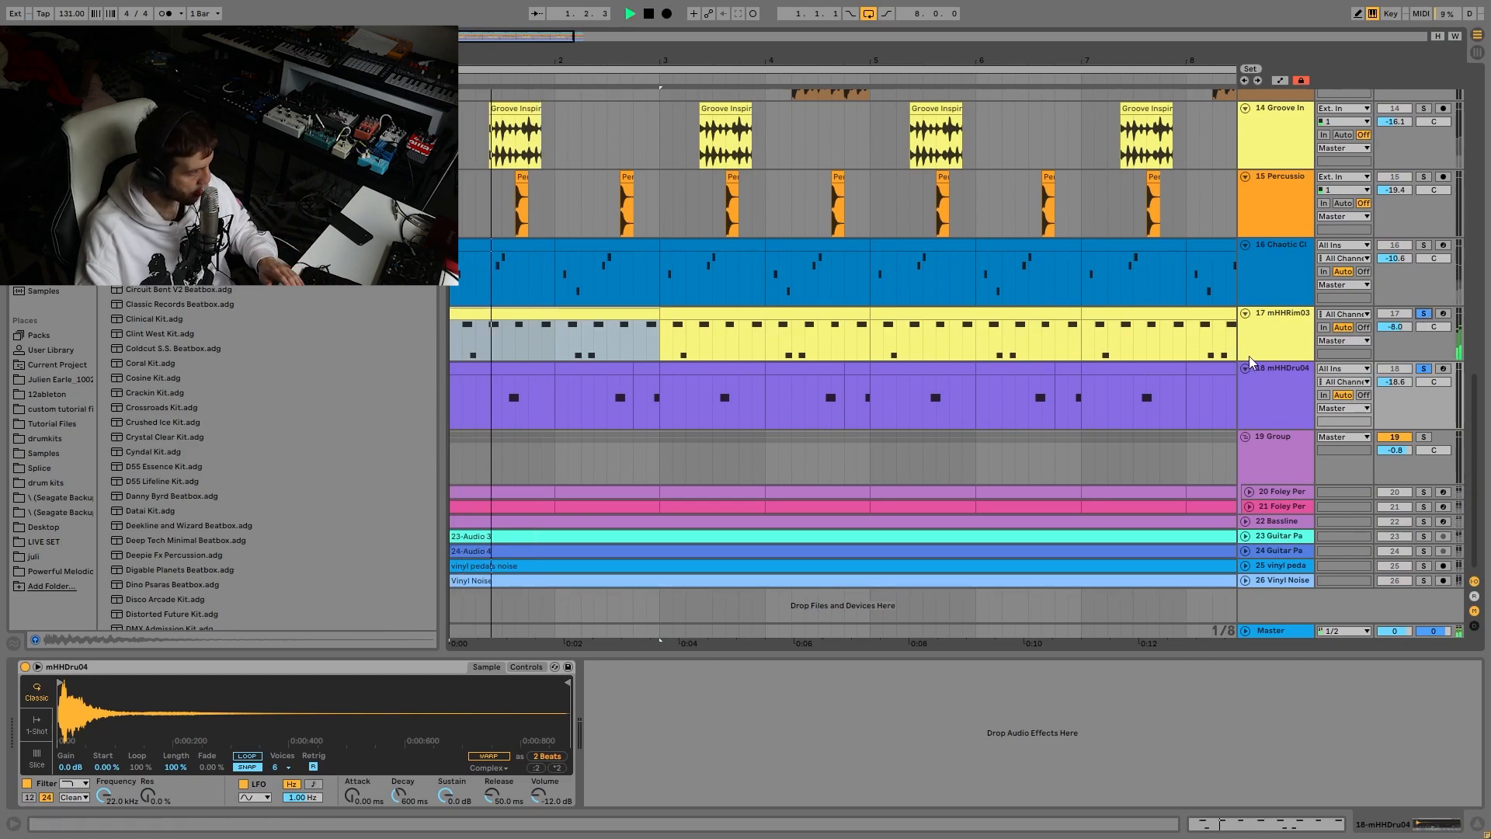
pyautogui.click(1272, 380)
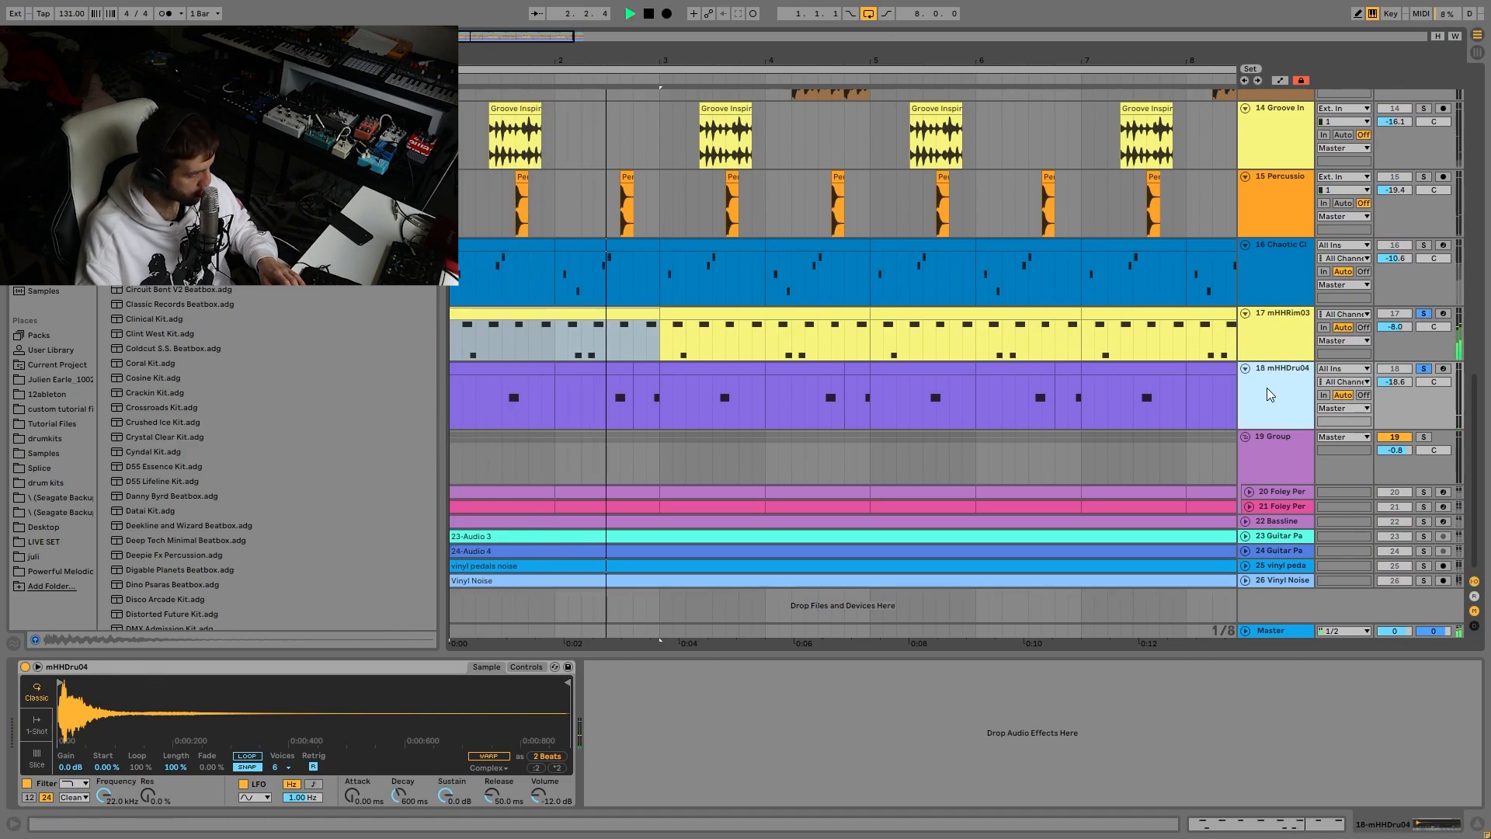
pyautogui.click(1423, 368)
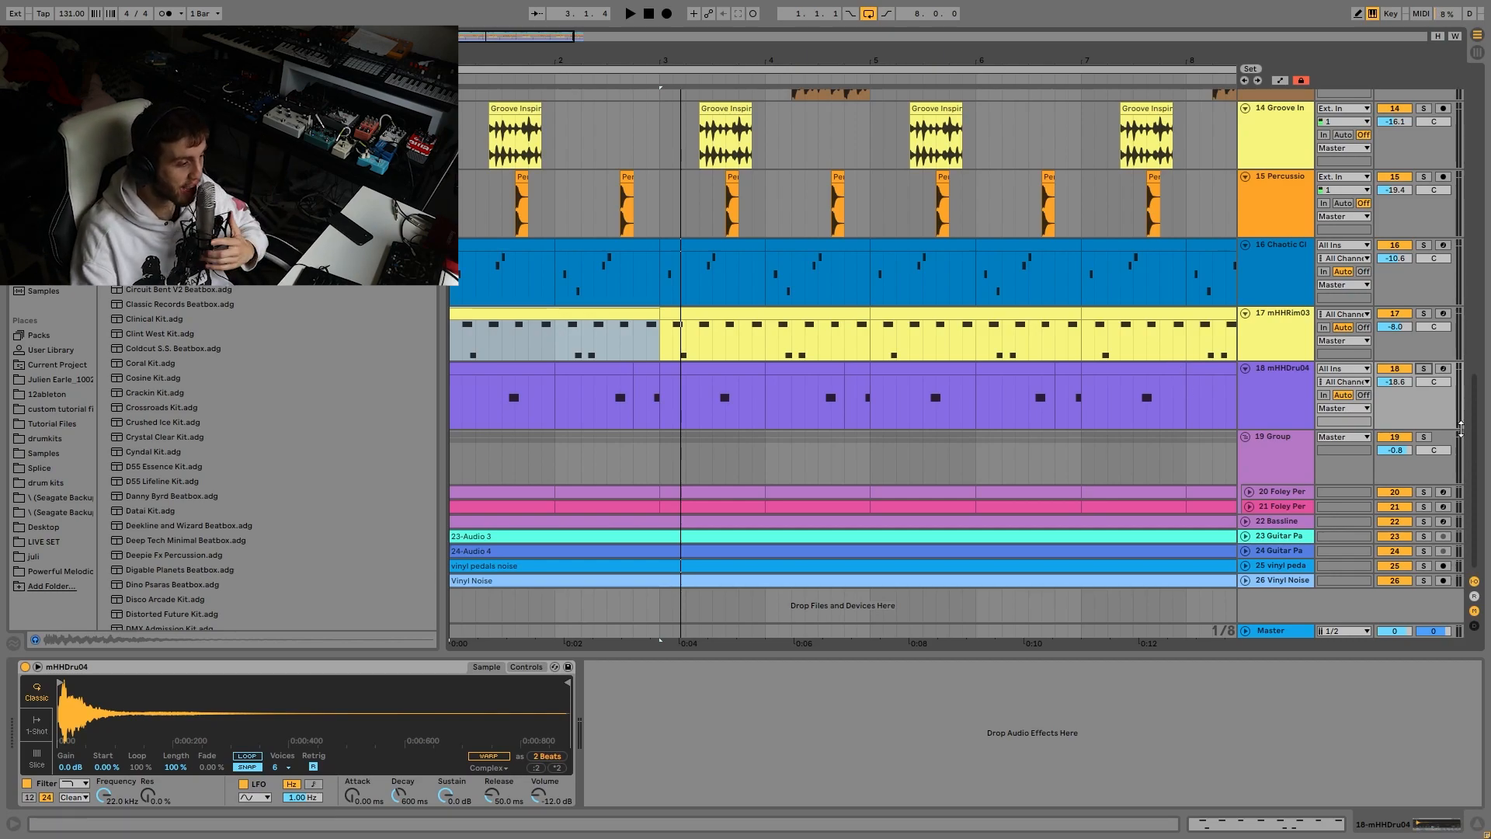
# Step: Solo the track 19 group, audition it and unfold its two Foley Percussion tracks, 20 and 21
pyautogui.click(1424, 438)
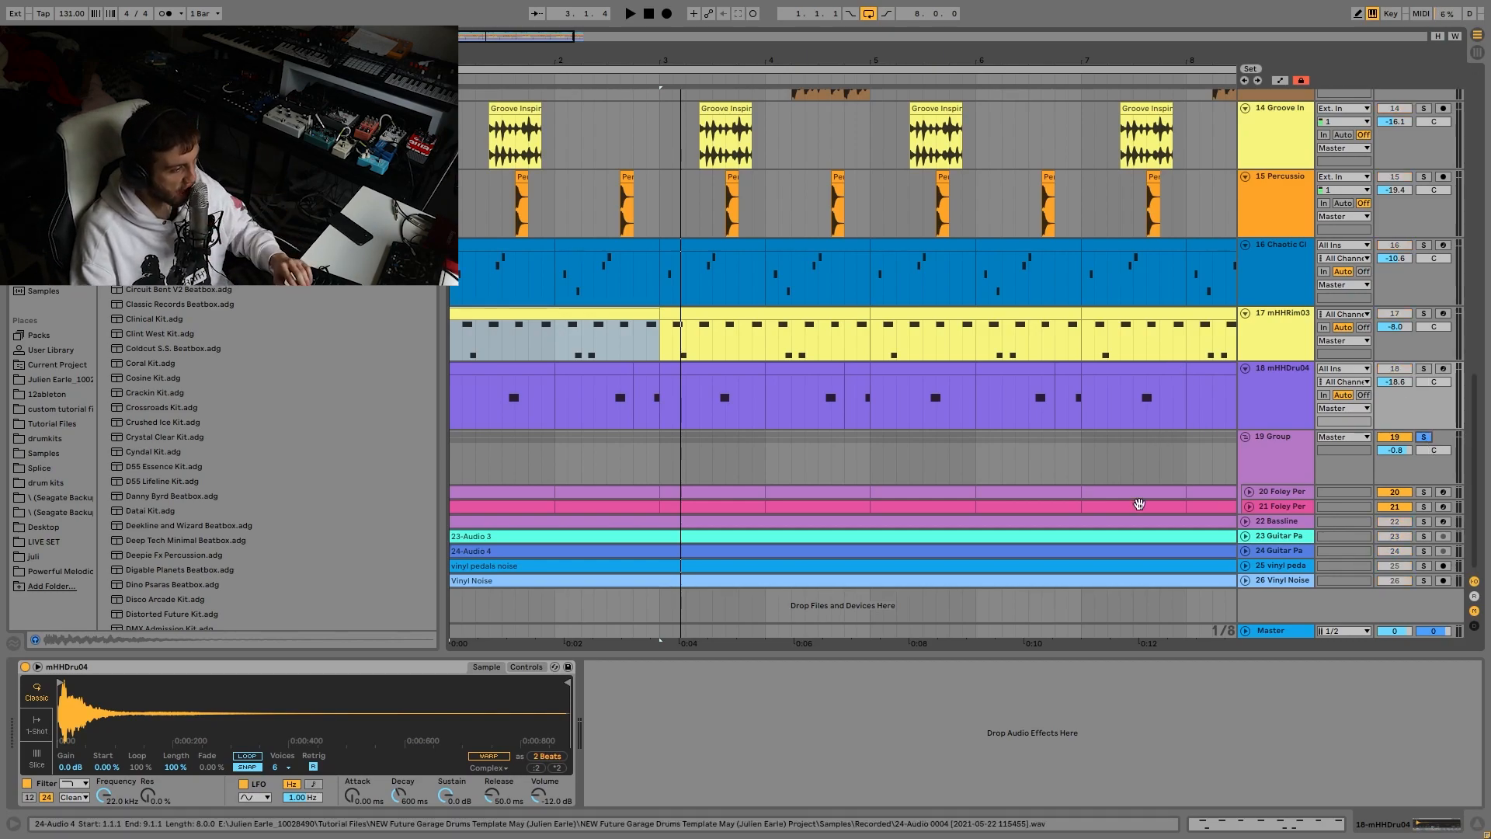
pyautogui.press('space')
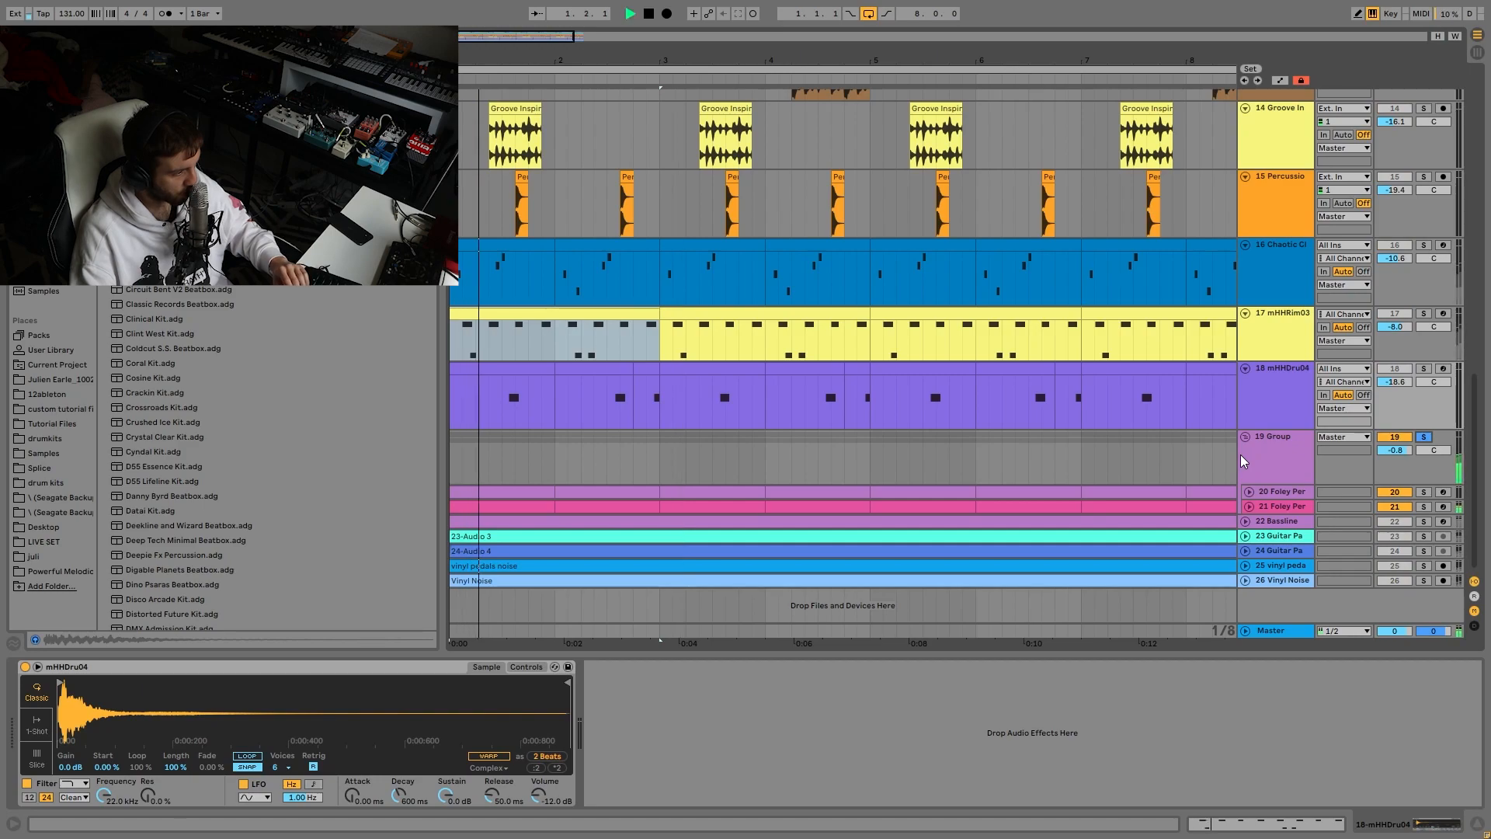
pyautogui.click(1274, 505)
pyautogui.keyDown('shift'); pyautogui.click(1272, 496); pyautogui.keyUp('shift')
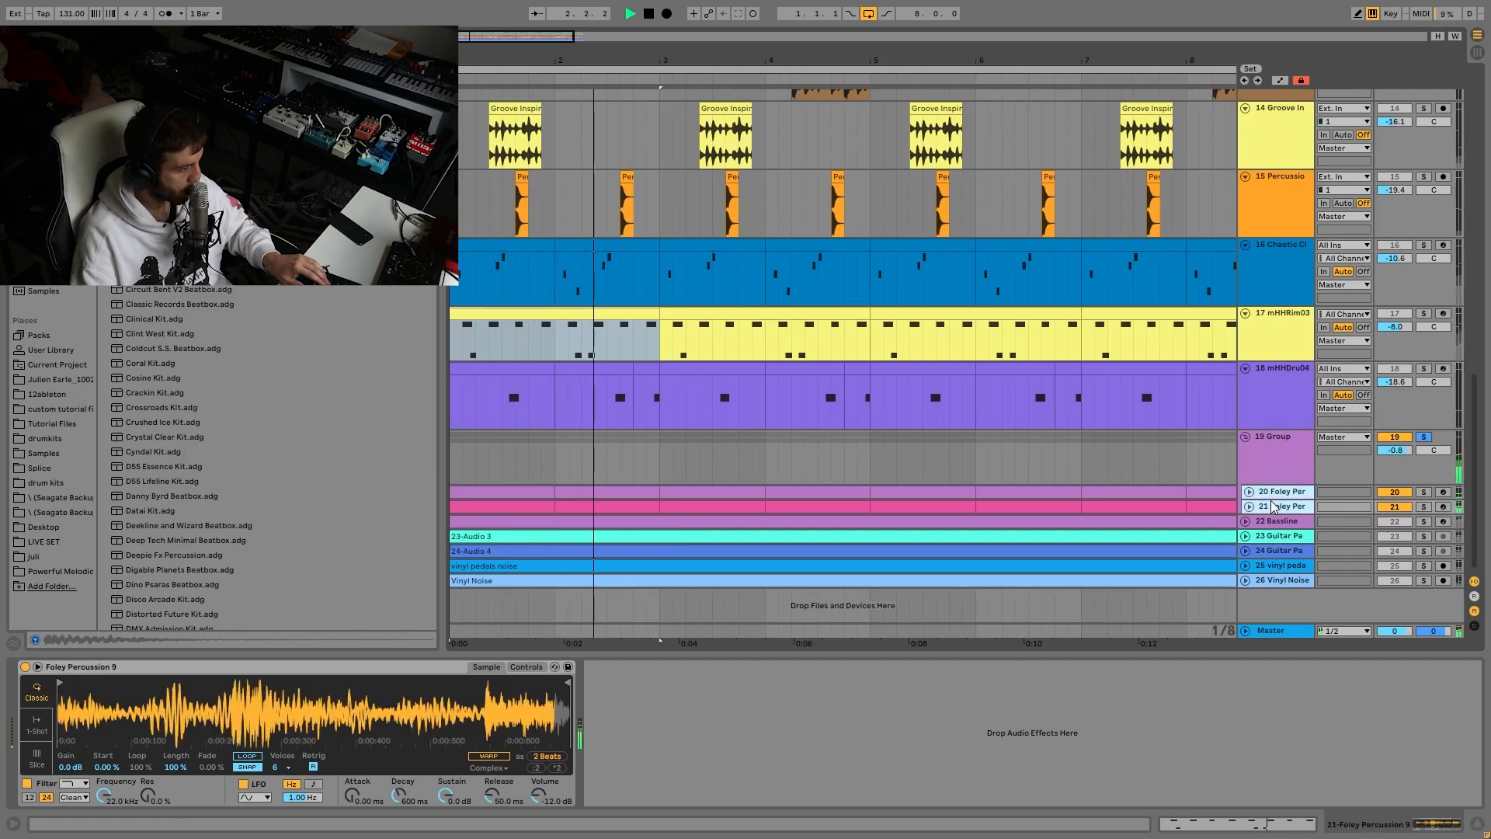
pyautogui.press('u')
pyautogui.scroll(-2, 1288, 487)
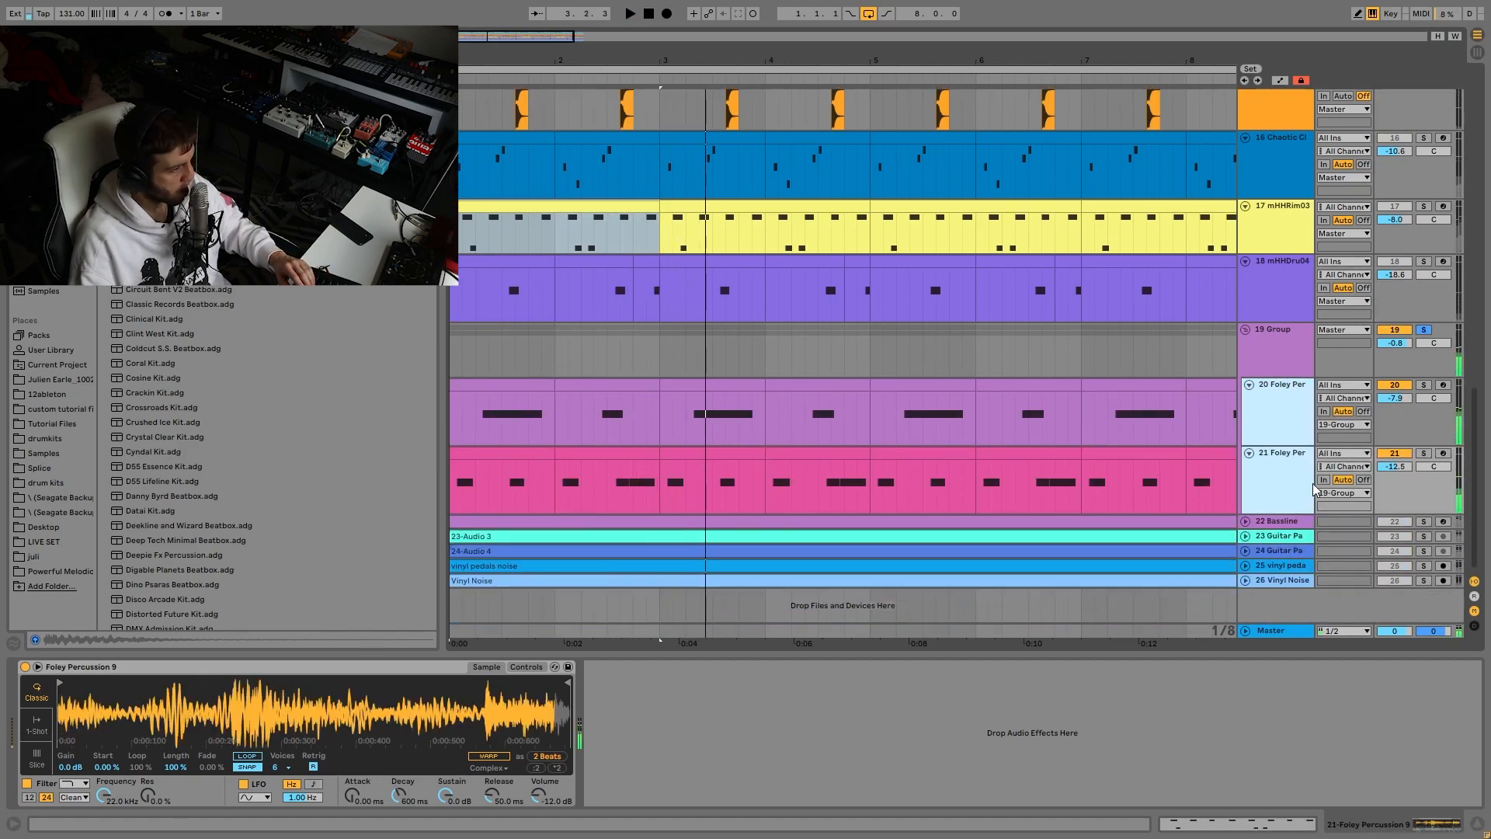
# Step: Solo tracks 7 Thn_K, 4 RimUse02 and 17 mHHRim03 alongside the foley group and play them together
pyautogui.scroll(6, 1313, 484)
pyautogui.scroll(-1, 1420, 505)
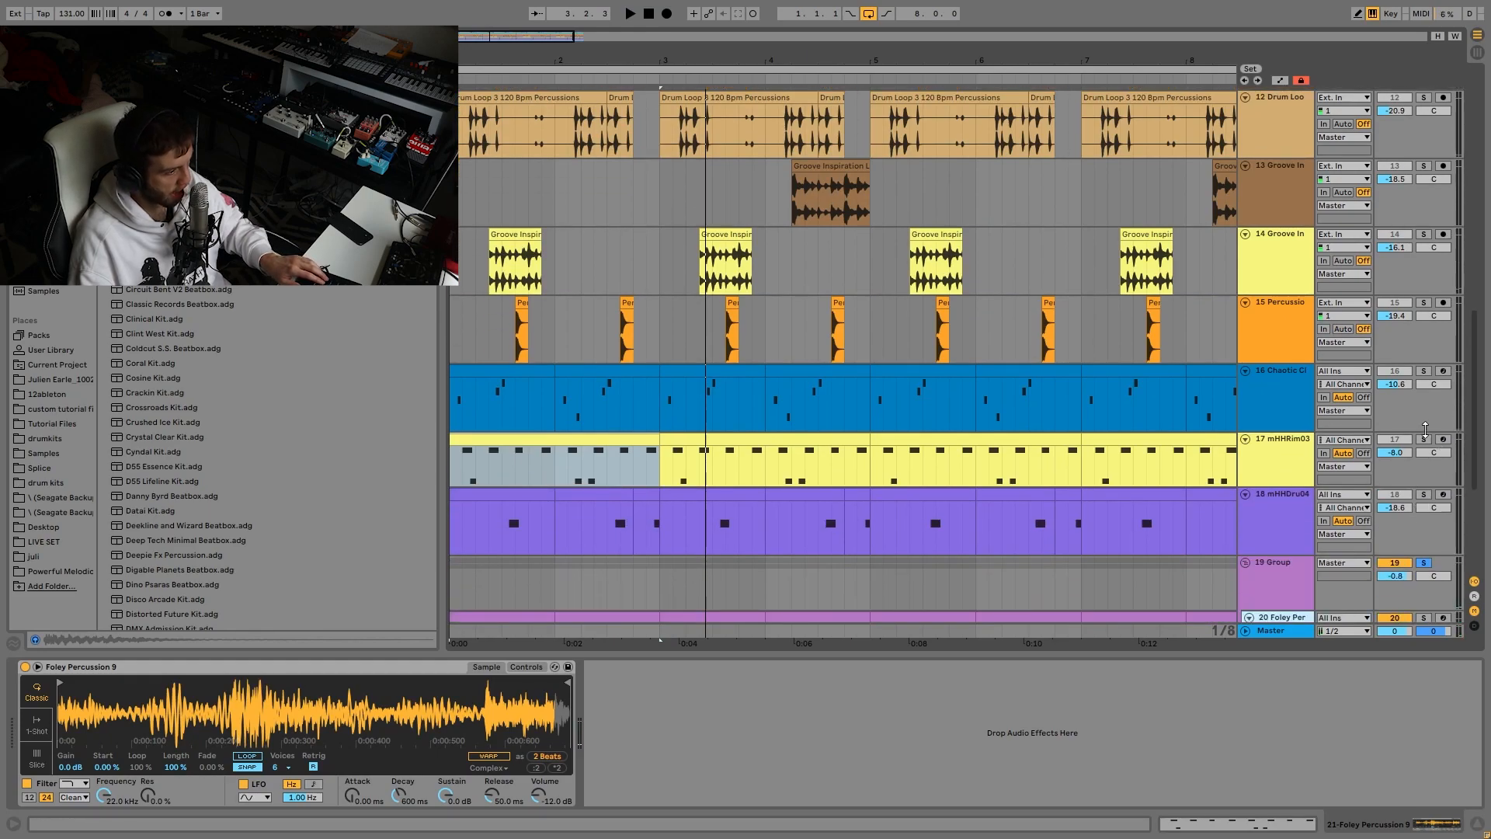
pyautogui.scroll(9, 1421, 427)
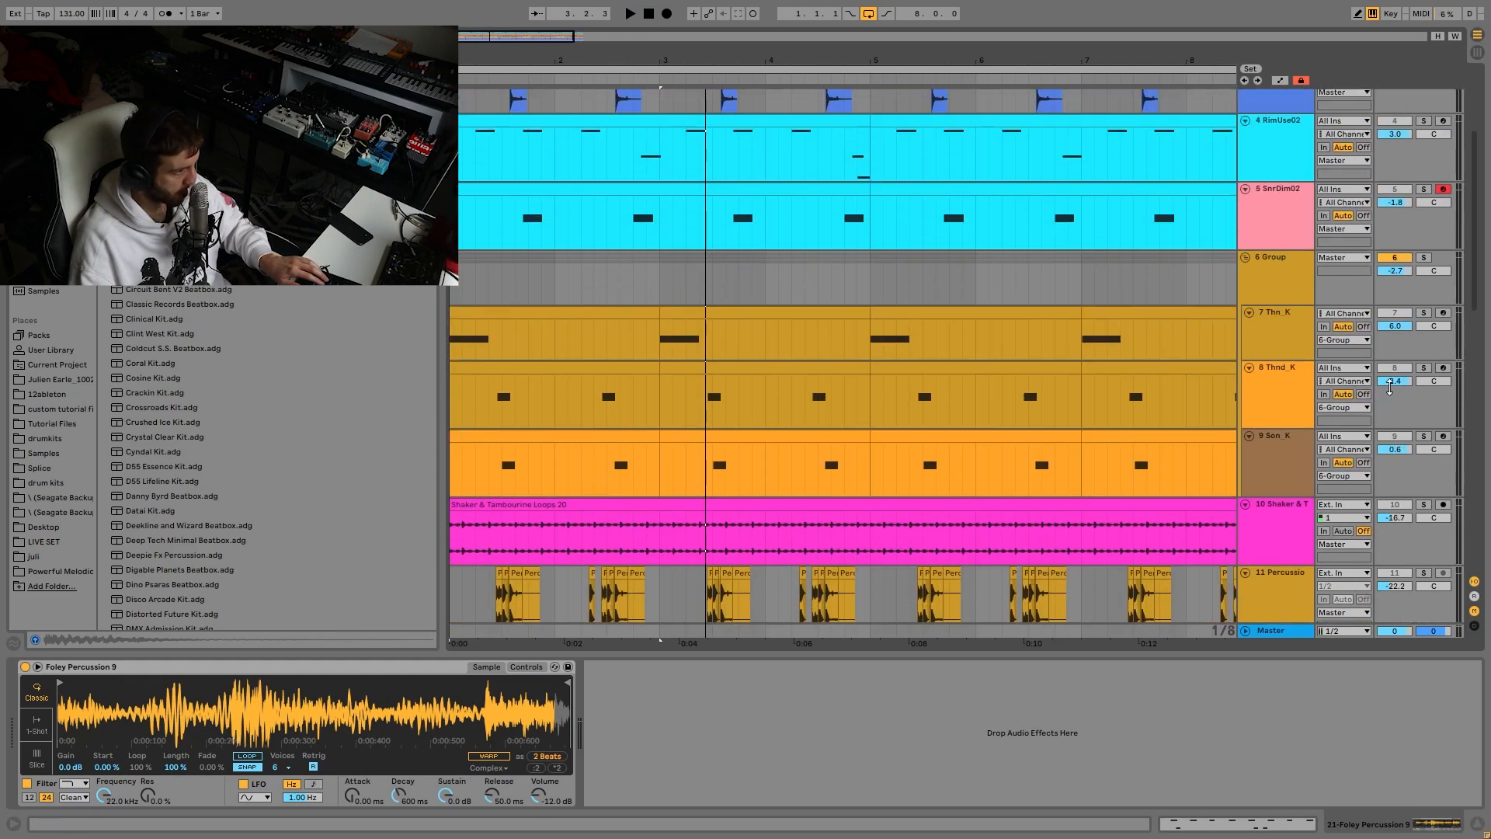
pyautogui.click(1426, 312)
pyautogui.scroll(2, 1420, 314)
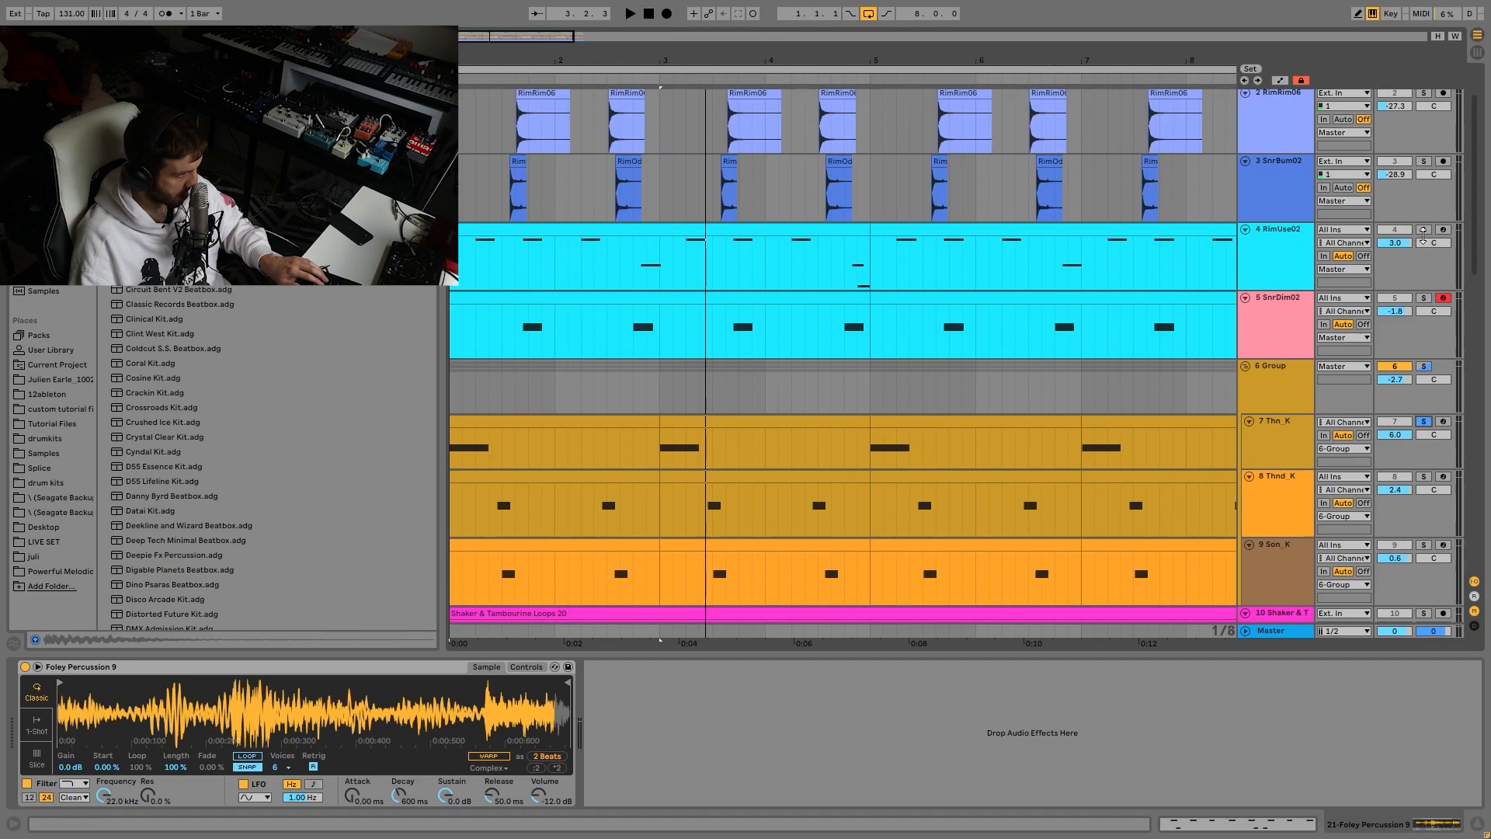
pyautogui.click(1423, 233)
pyautogui.press('space')
pyautogui.scroll(-6, 1420, 264)
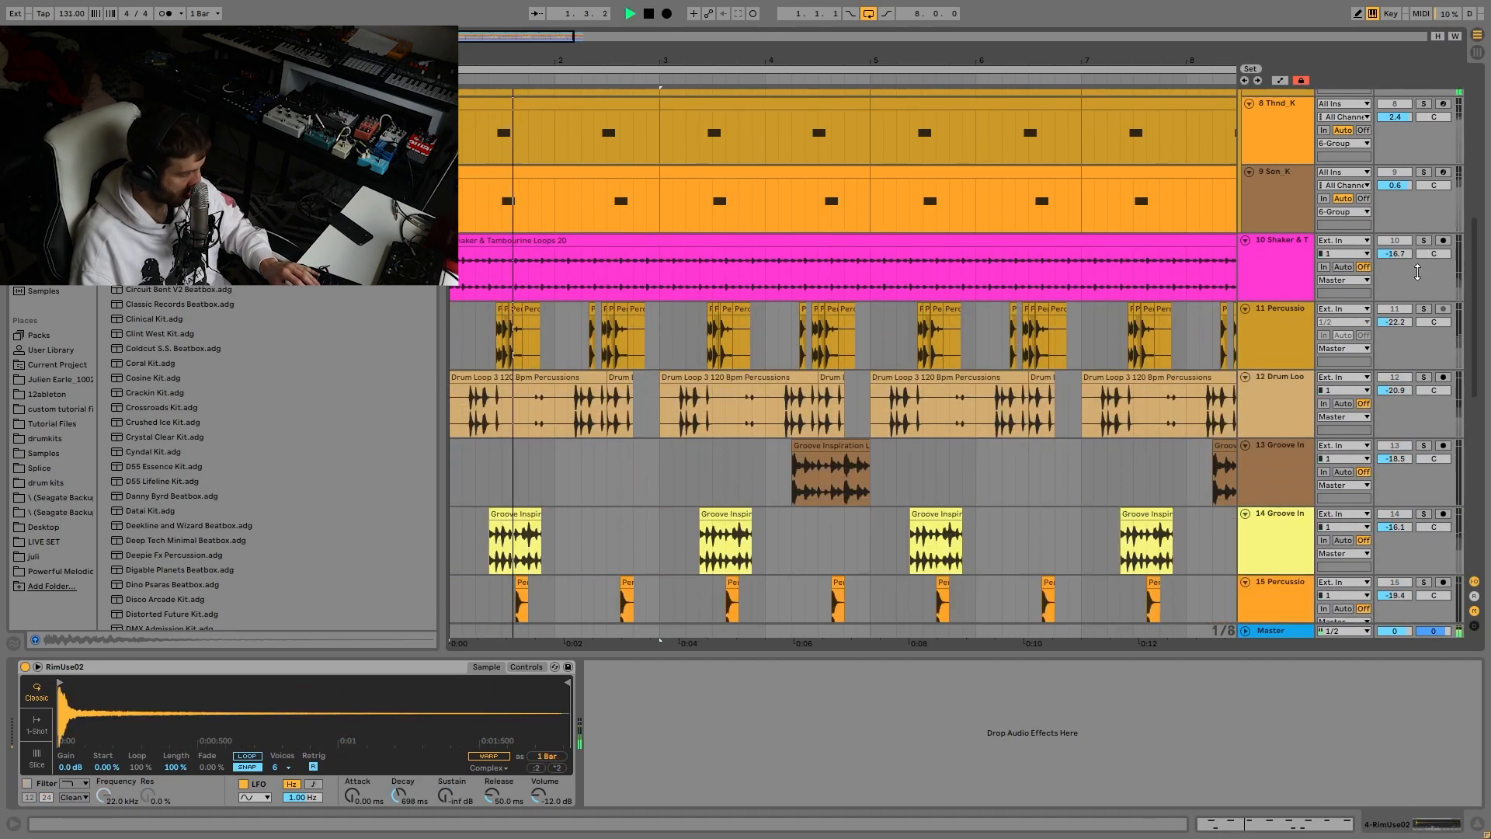
pyautogui.scroll(-9, 1418, 272)
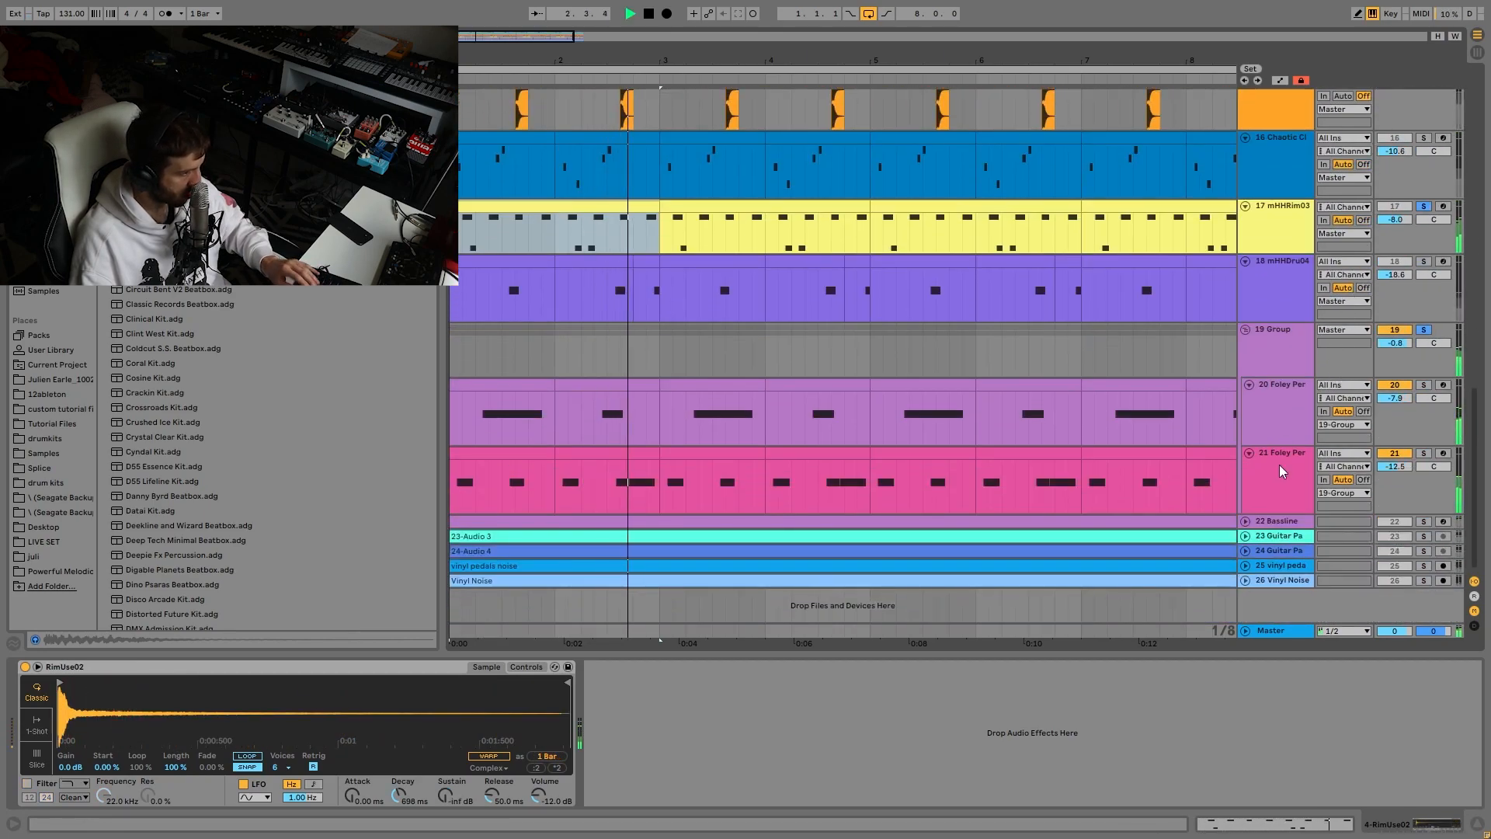
# Step: Compare the Simpler samples on Foley Percussion tracks 20 and 21 while auditioning the soloed layers
pyautogui.click(1277, 470)
pyautogui.click(1275, 413)
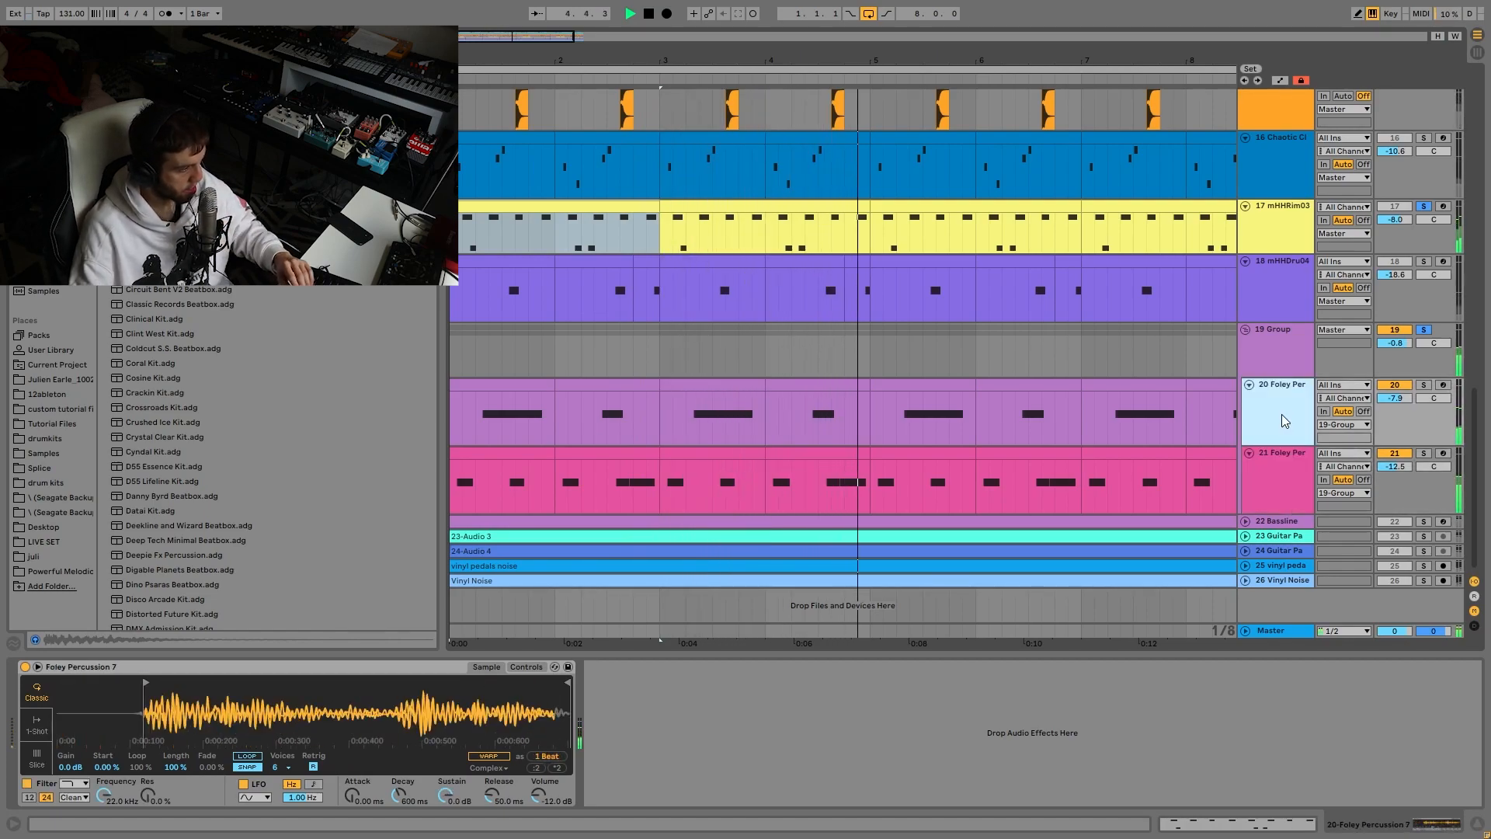
pyautogui.press('space')
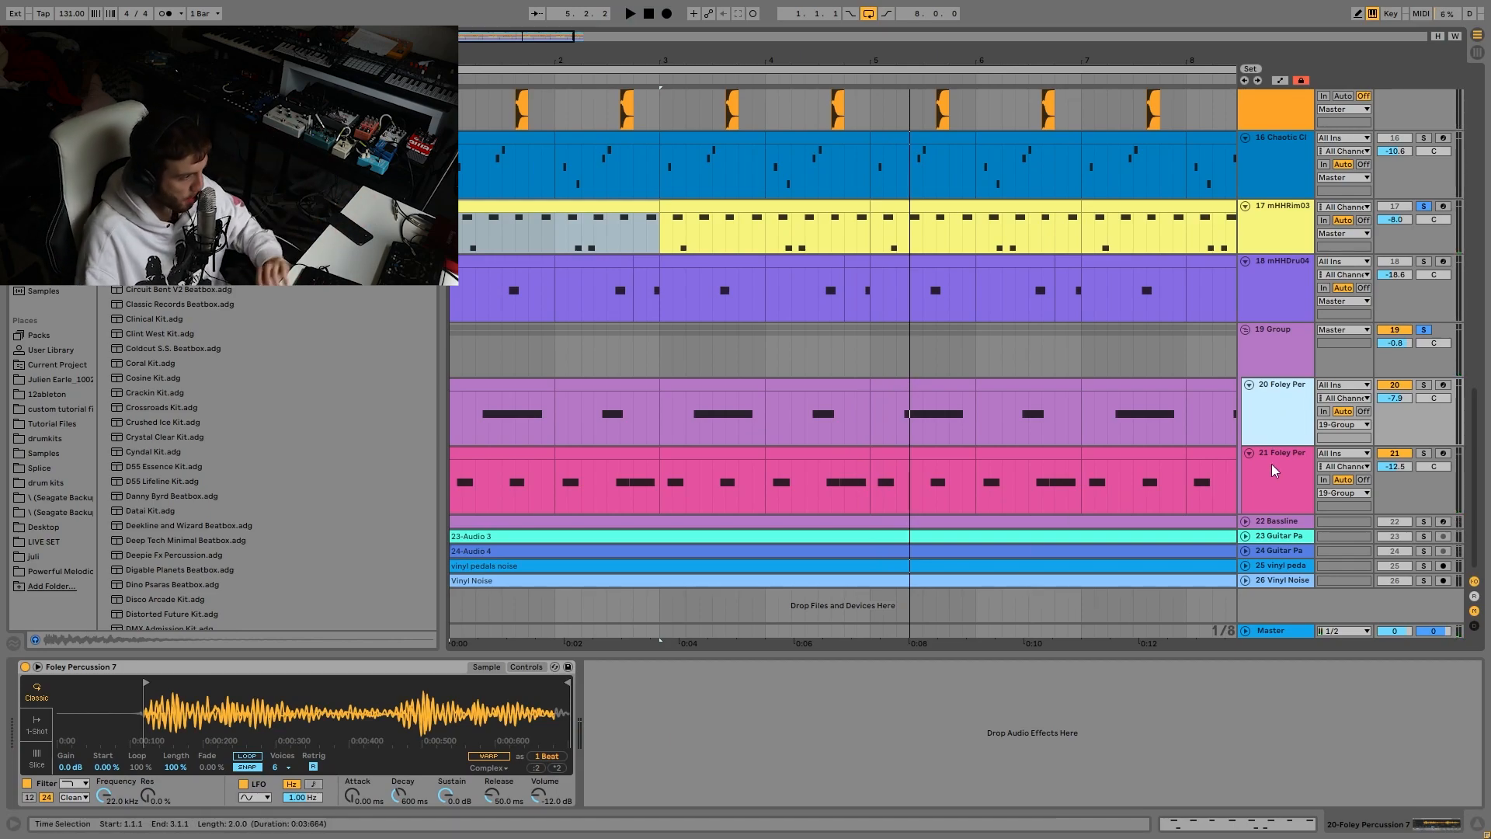
pyautogui.click(1277, 481)
pyautogui.click(1293, 434)
pyautogui.click(1289, 493)
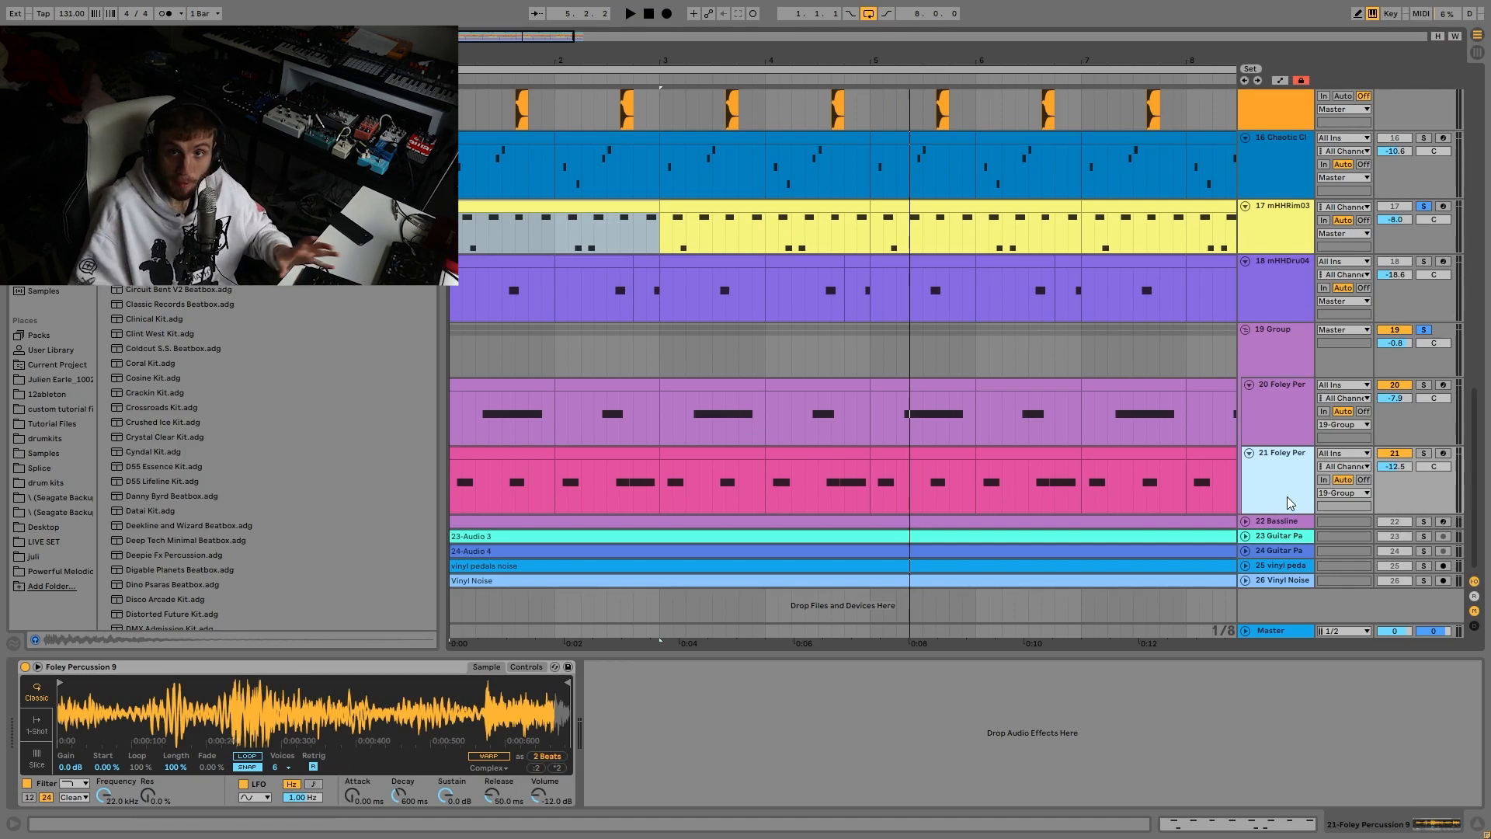
# Step: Insert a MIDI track after track 20, search Tutorial Files for "foley" and load the Foley Percussion sample onto it
pyautogui.click(1298, 384)
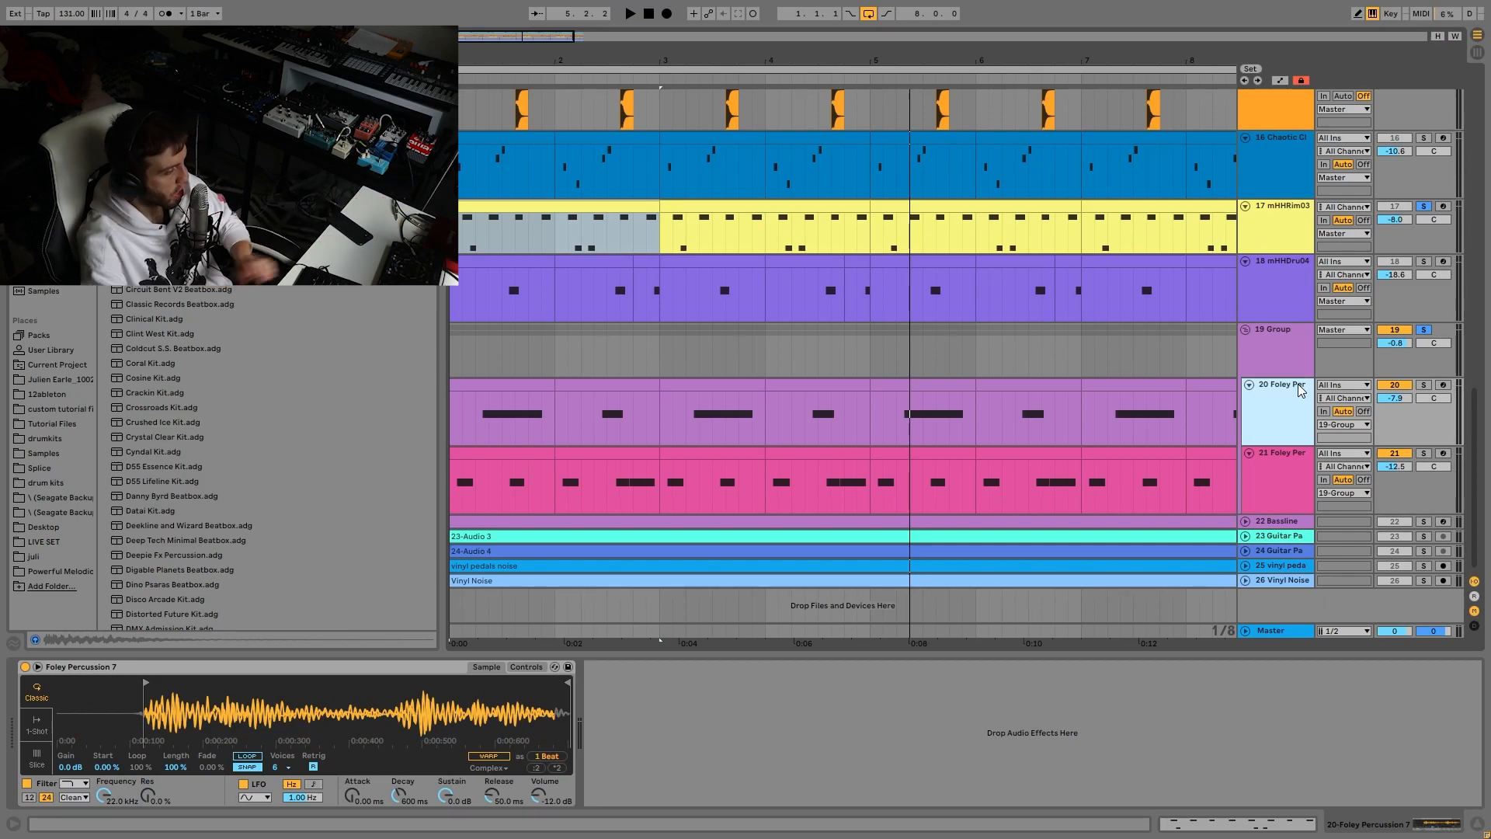
pyautogui.hotkey('ctrl', 'shift', 't')
pyautogui.click(47, 424)
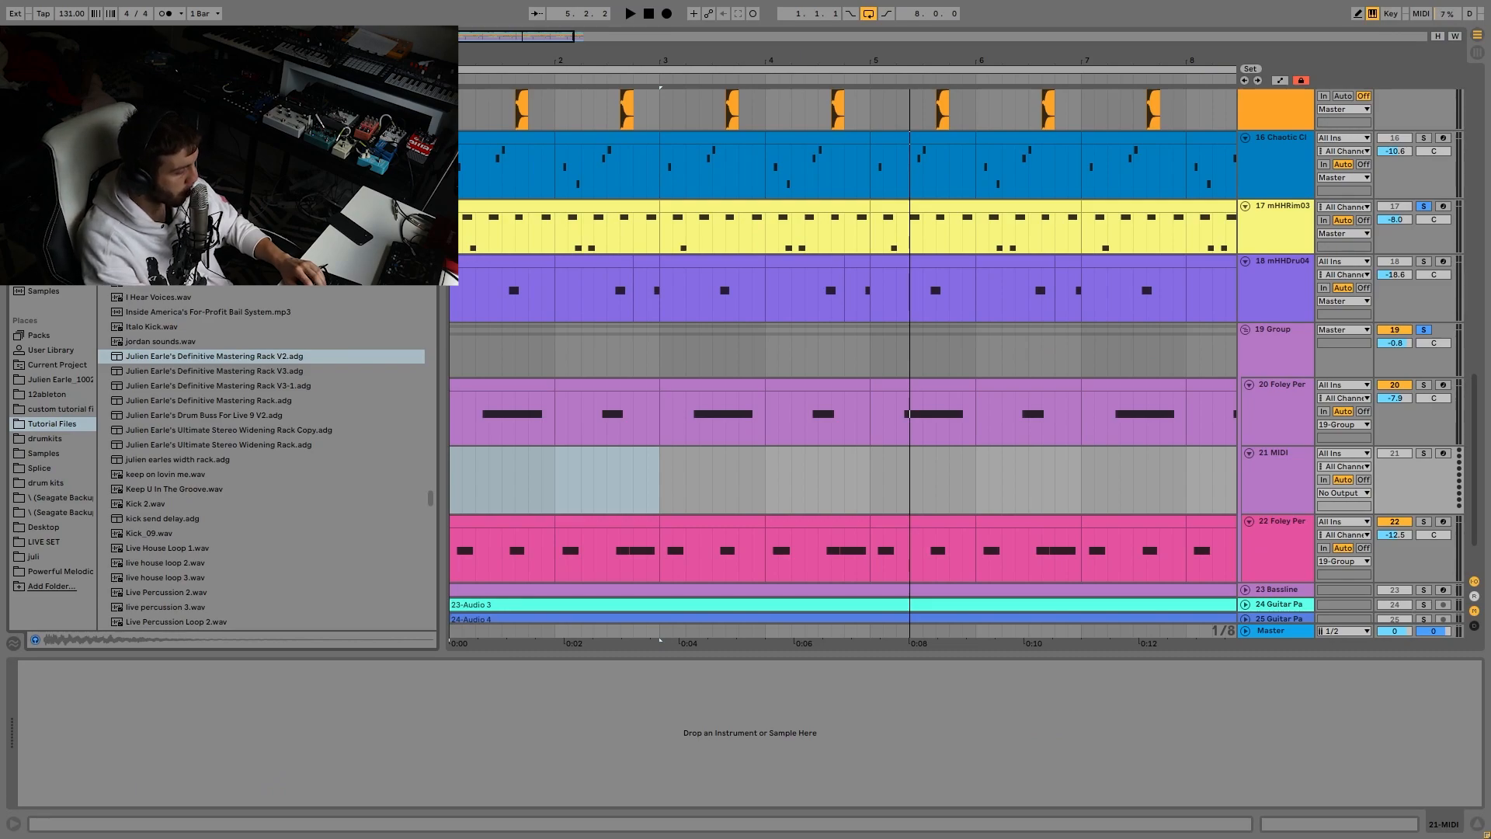
pyautogui.write('foley')
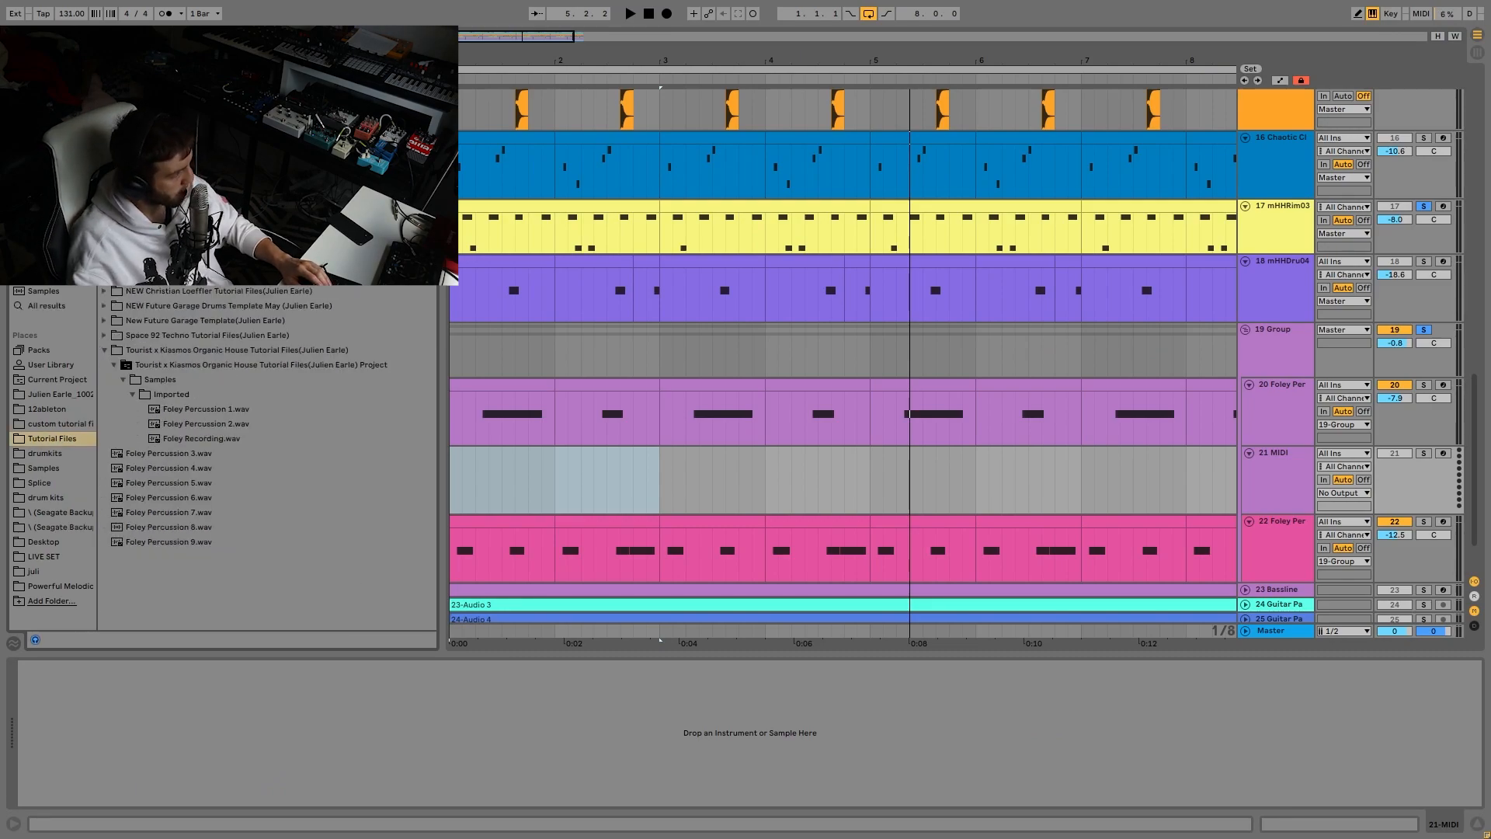
pyautogui.press('Return')
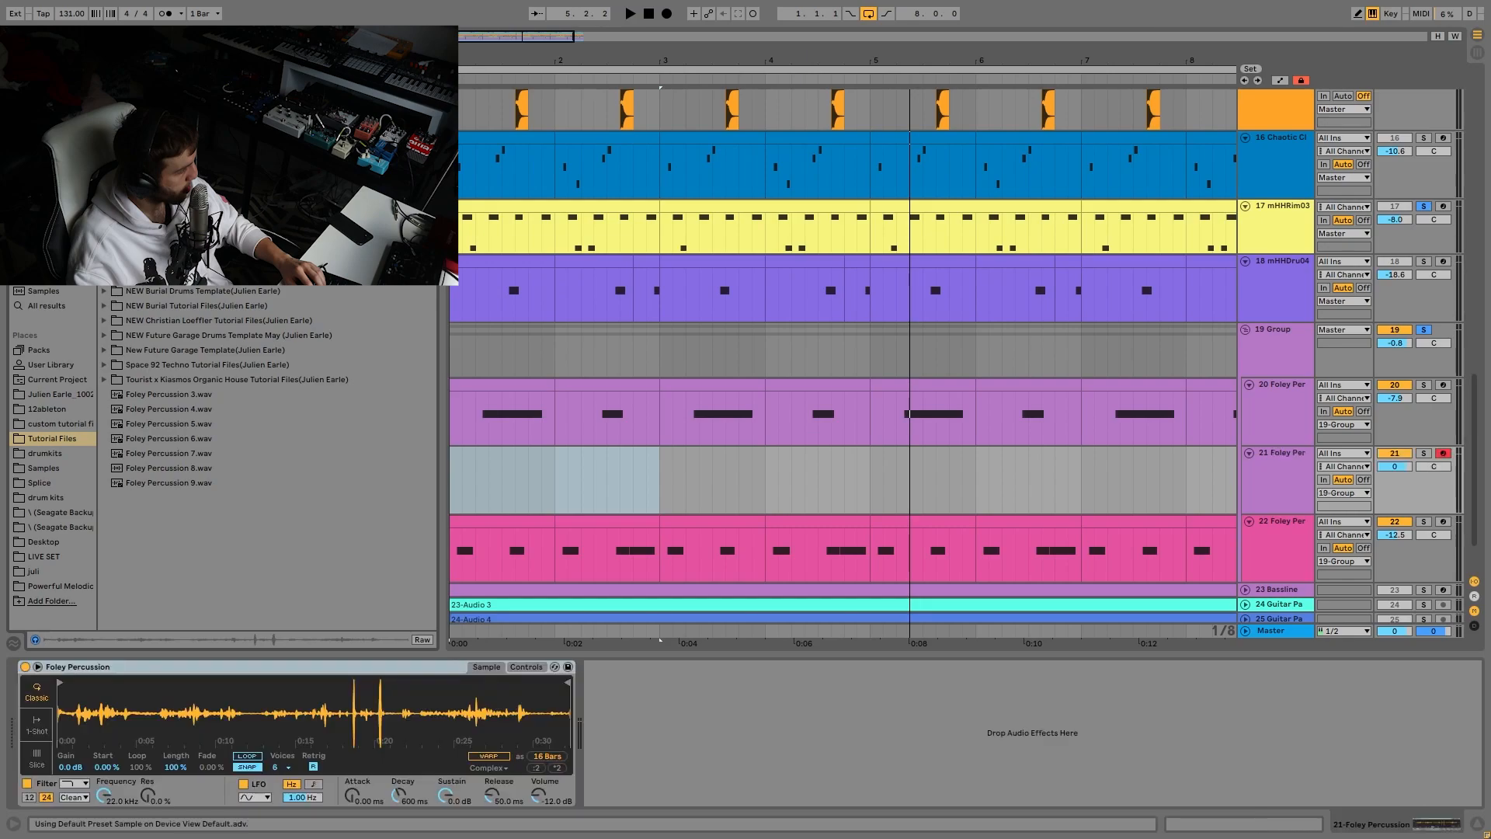
# Step: Trim the Foley Percussion sample to a short 1 Bar region in Simpler and audition it
pyautogui.moveTo(61, 681); pyautogui.dragTo(180, 697)
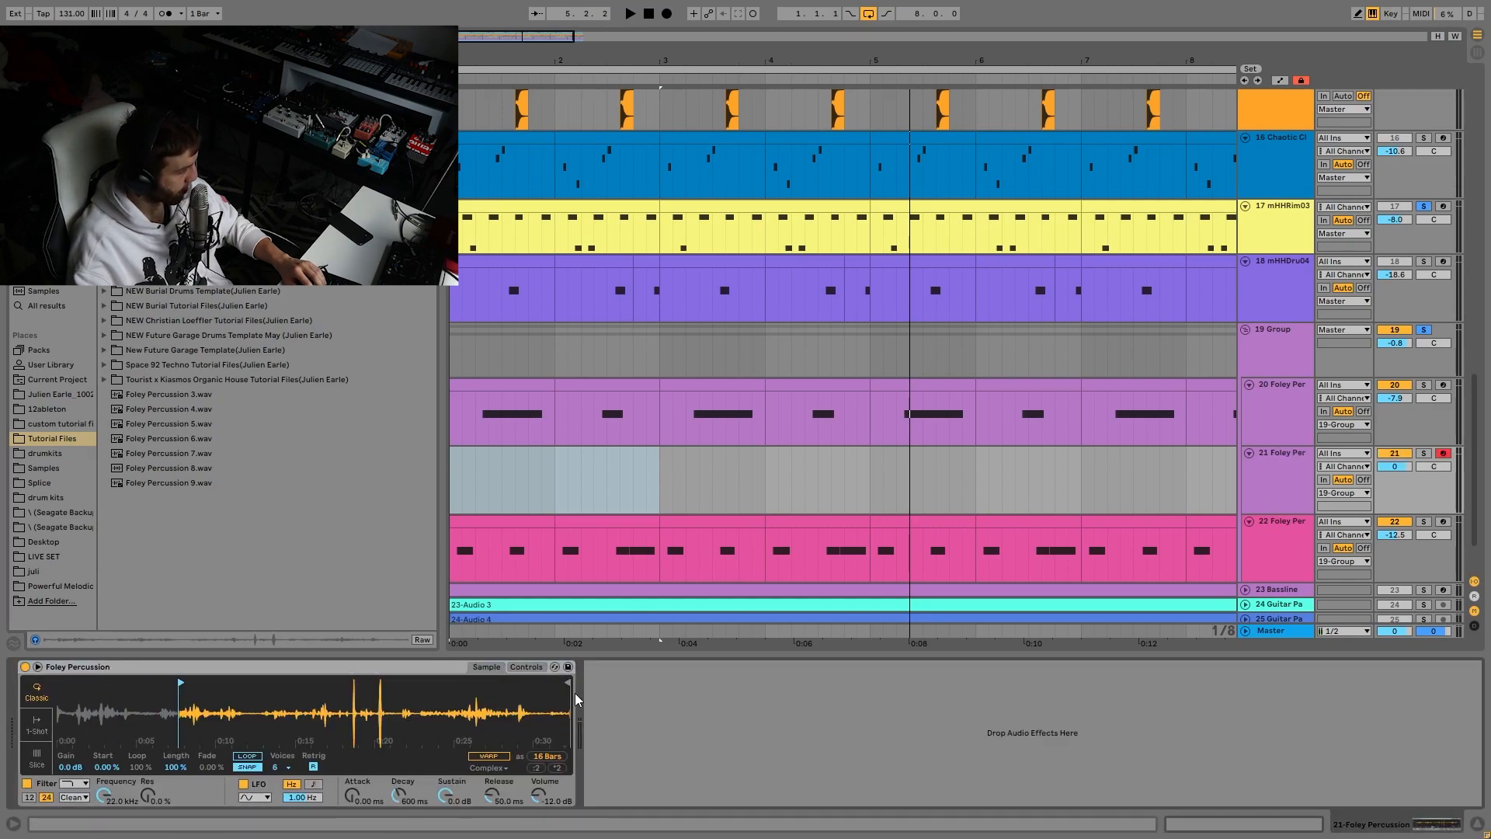
pyautogui.moveTo(568, 682); pyautogui.dragTo(212, 683)
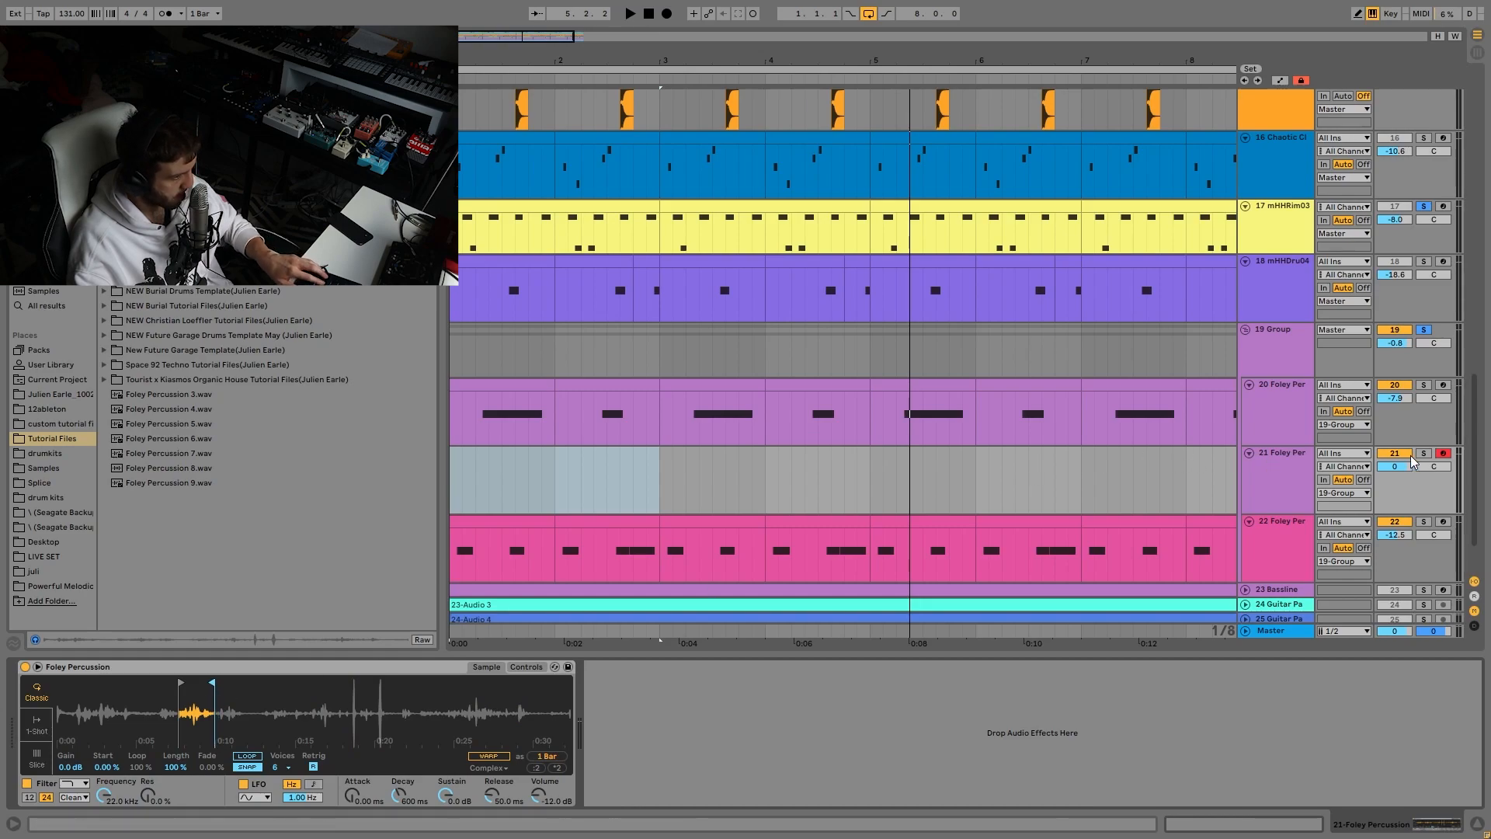
pyautogui.press('a')
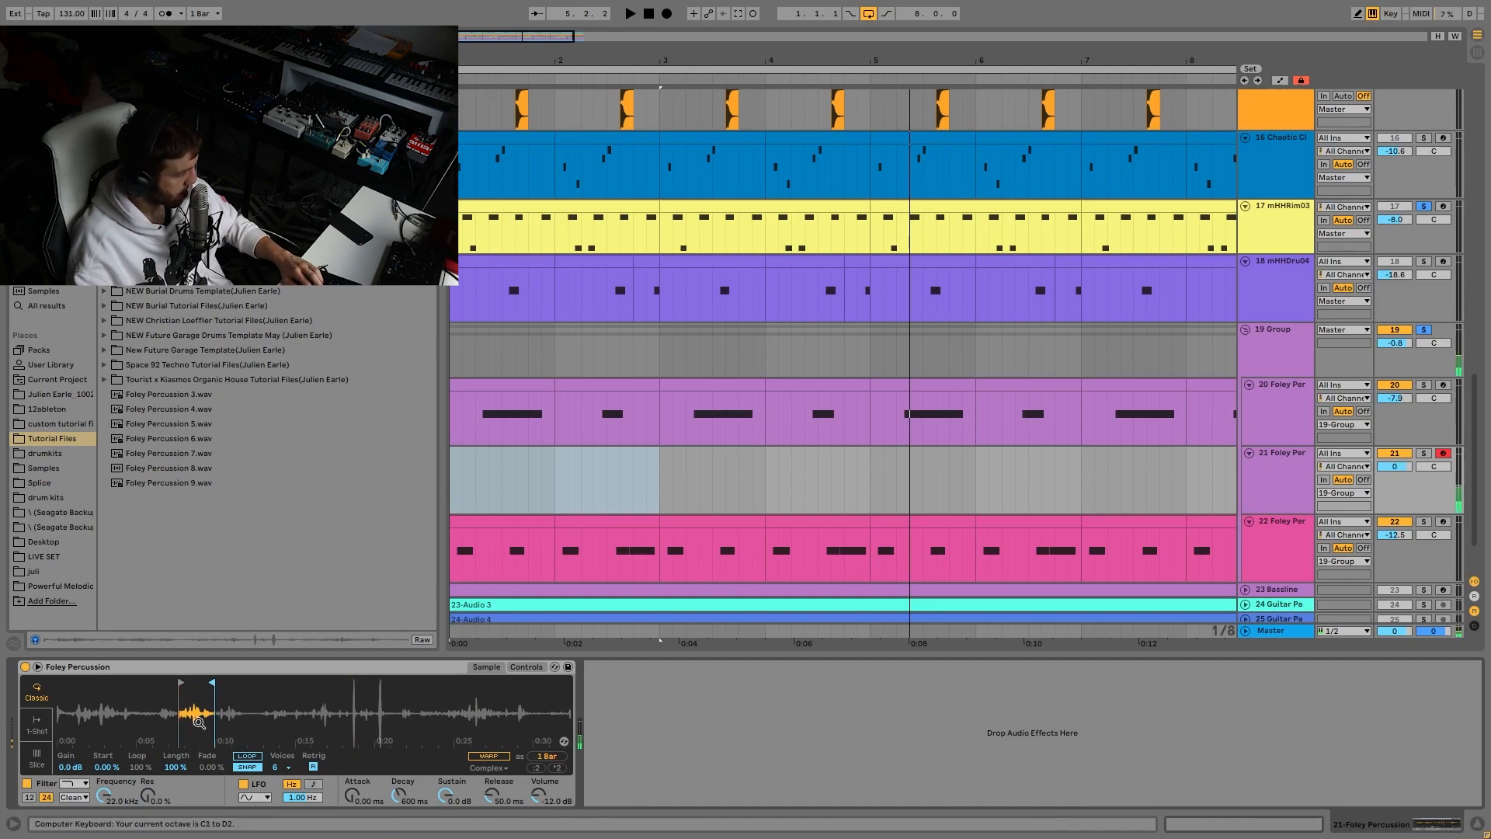
# Step: Raise the Simpler volume to 7.43 dB and narrow the sample region around single foley hits, down to 1 Beat
pyautogui.moveTo(190, 719); pyautogui.dragTo(242, 768)
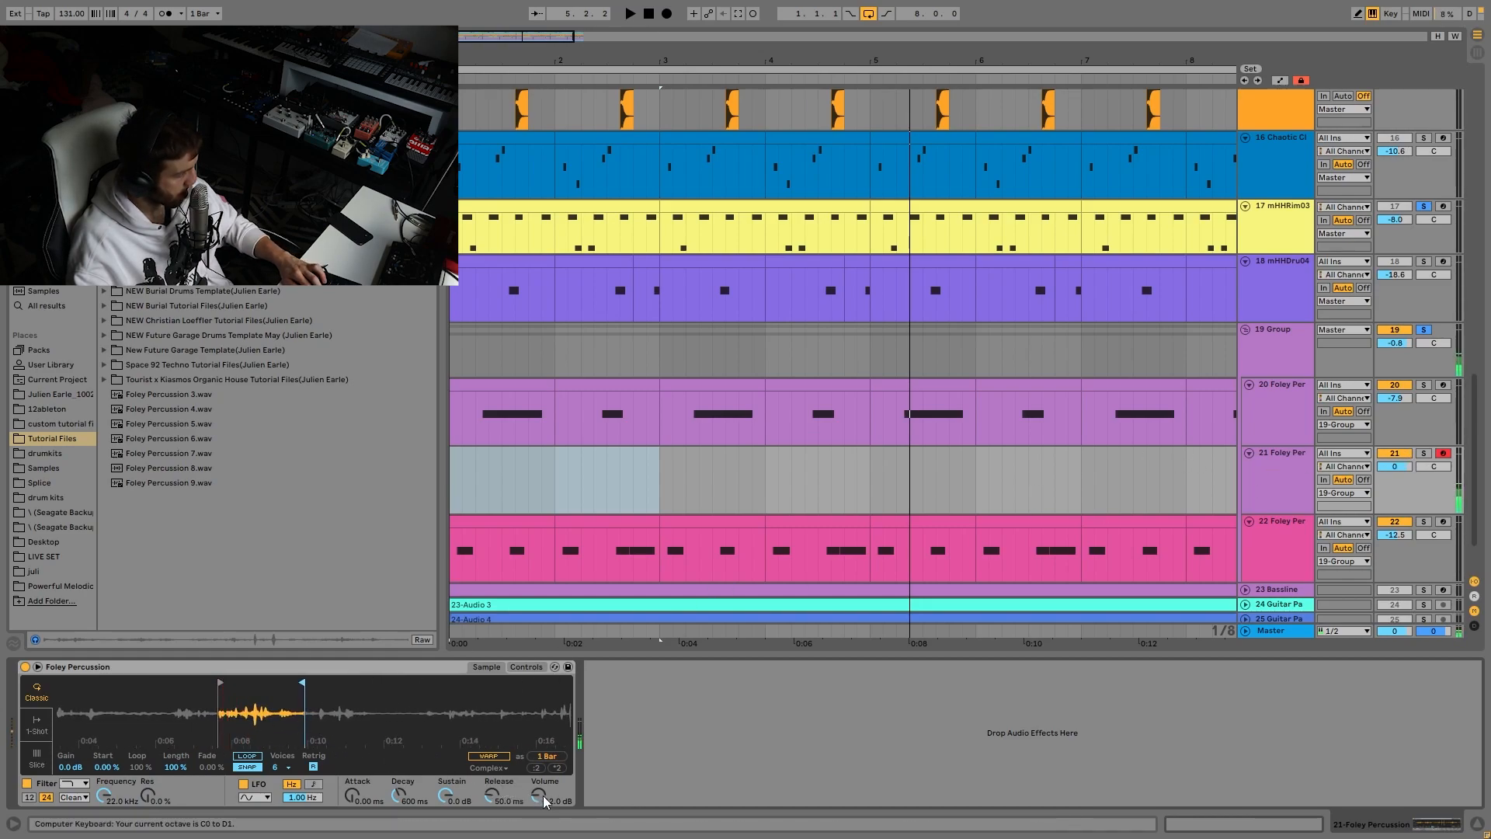
pyautogui.moveTo(538, 795); pyautogui.dragTo(538, 791)
pyautogui.moveTo(235, 715); pyautogui.dragTo(239, 761)
pyautogui.moveTo(199, 683); pyautogui.dragTo(308, 693)
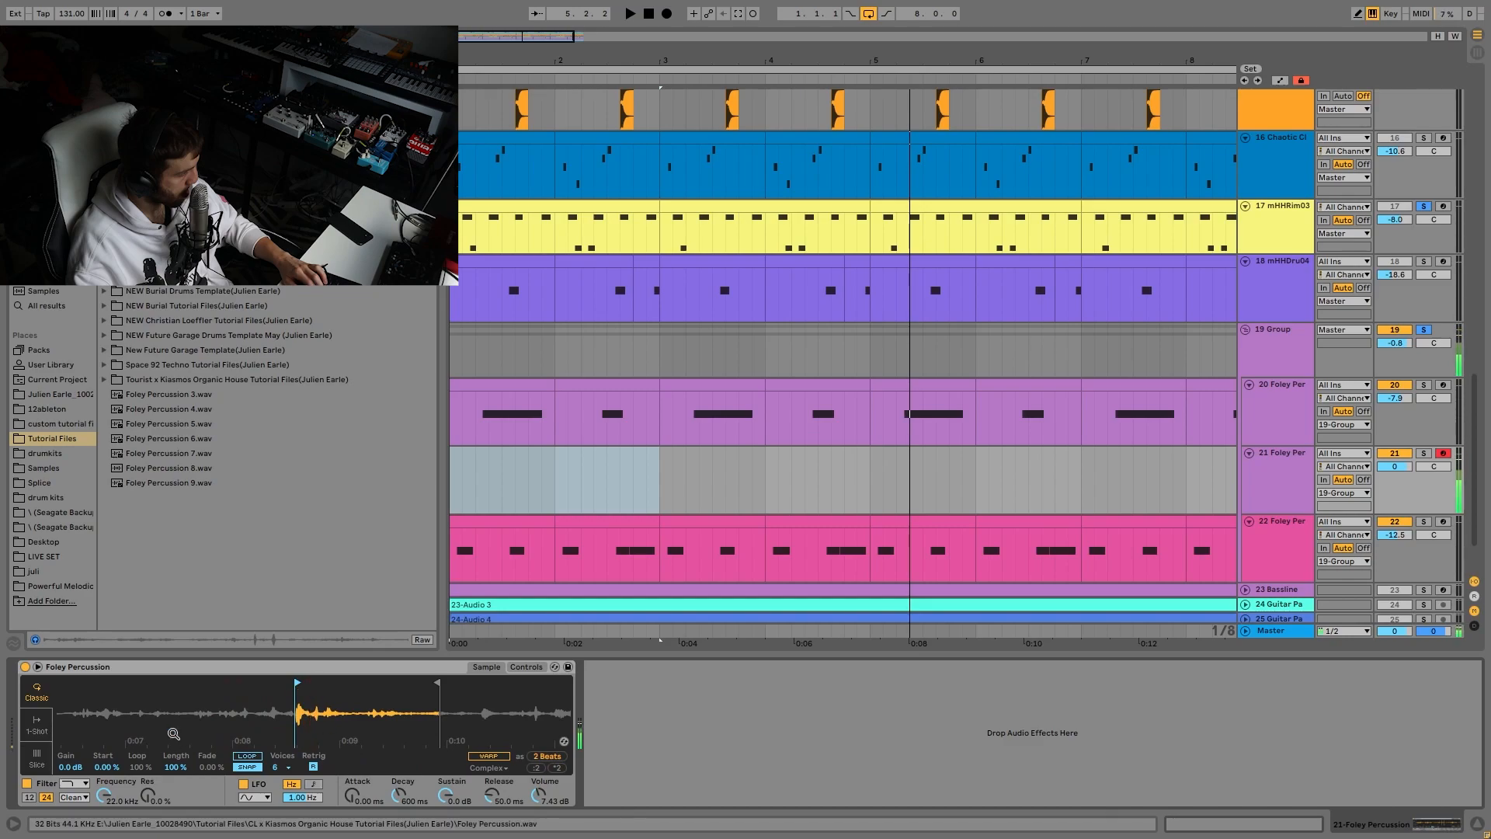
pyautogui.moveTo(298, 684); pyautogui.dragTo(368, 685)
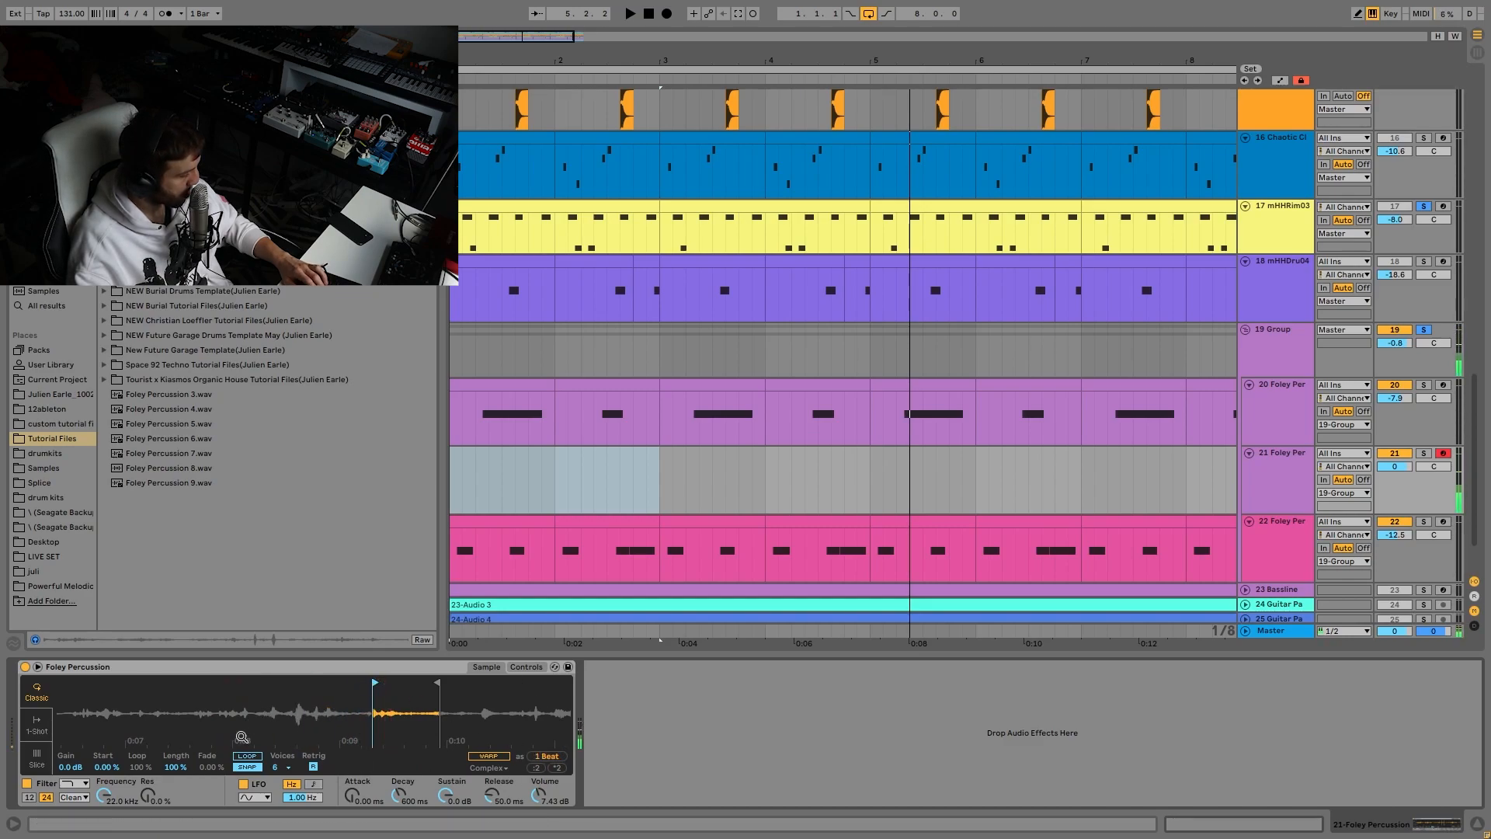
# Step: Delete the added Foley Percussion MIDI track
pyautogui.click(1253, 487)
pyautogui.press('Delete')
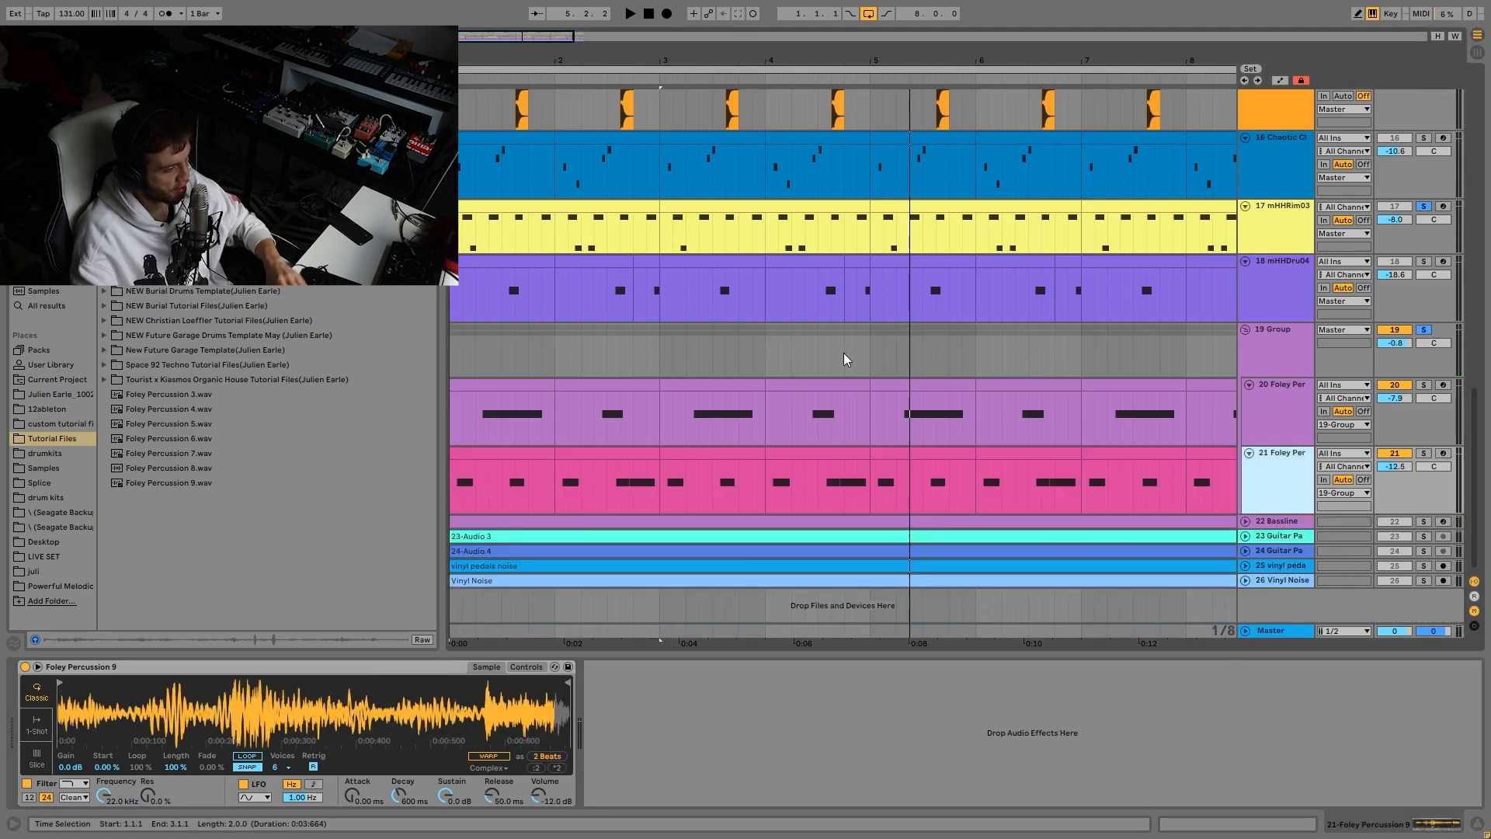
# Step: Show the track 19 group's Auto Filter, audition the soloed layers, then clear the solos and play the full mix
pyautogui.click(1241, 366)
pyautogui.scroll(4, 1102, 236)
pyautogui.scroll(5, 1101, 236)
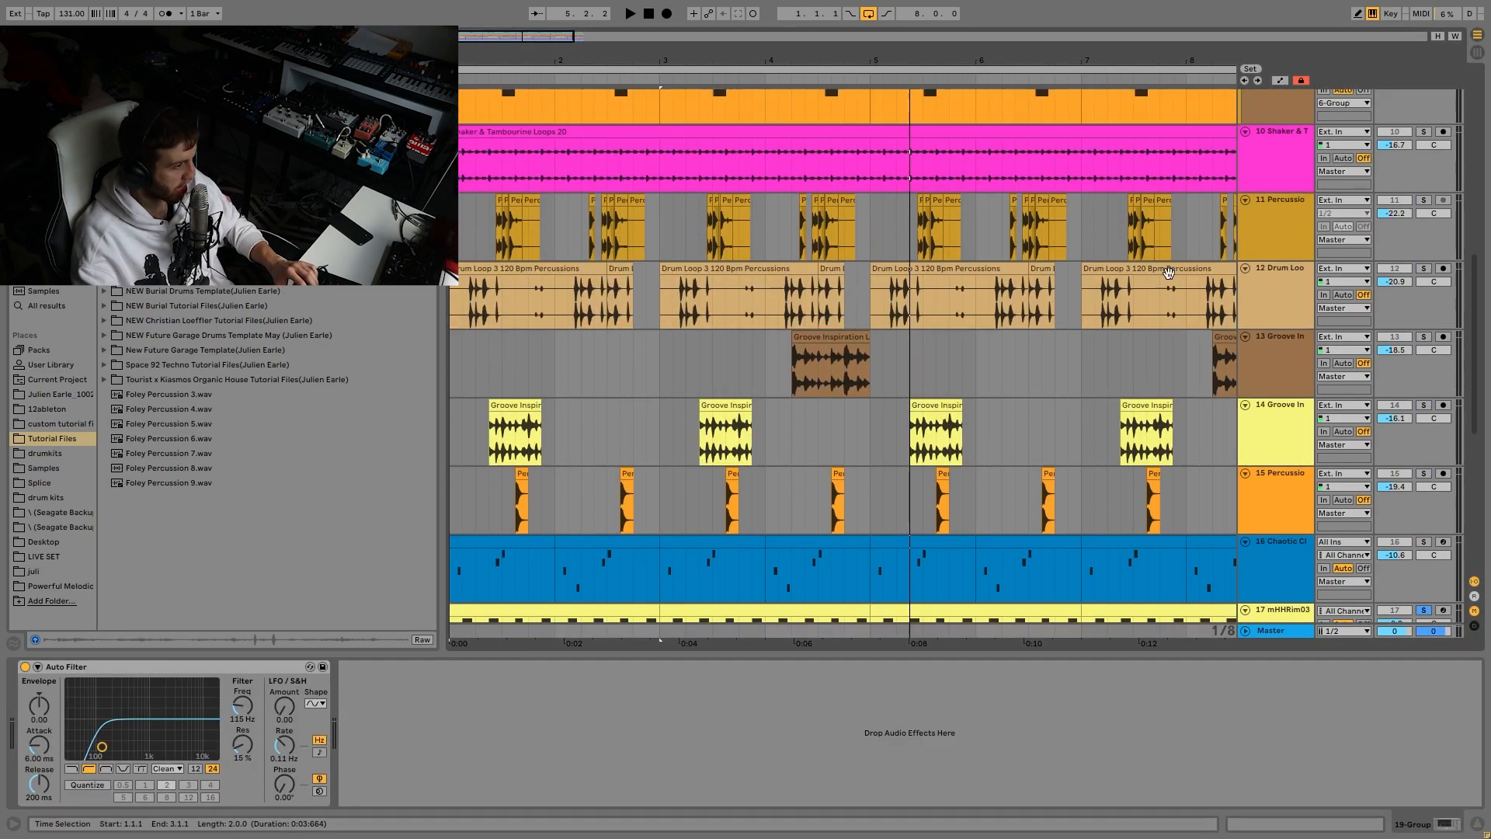
pyautogui.scroll(-4, 1203, 300)
pyautogui.press('space')
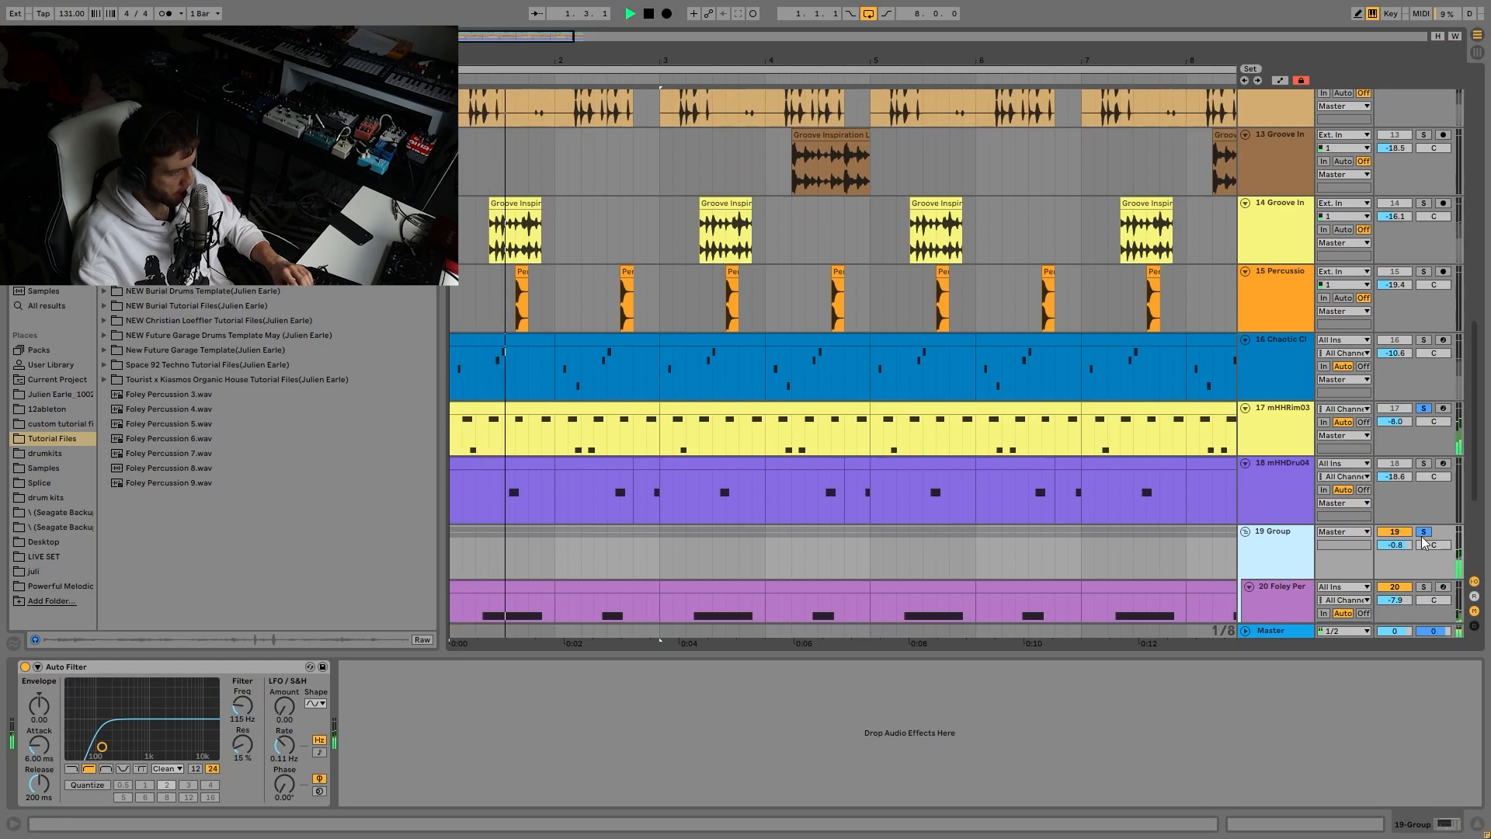
pyautogui.click(1423, 532)
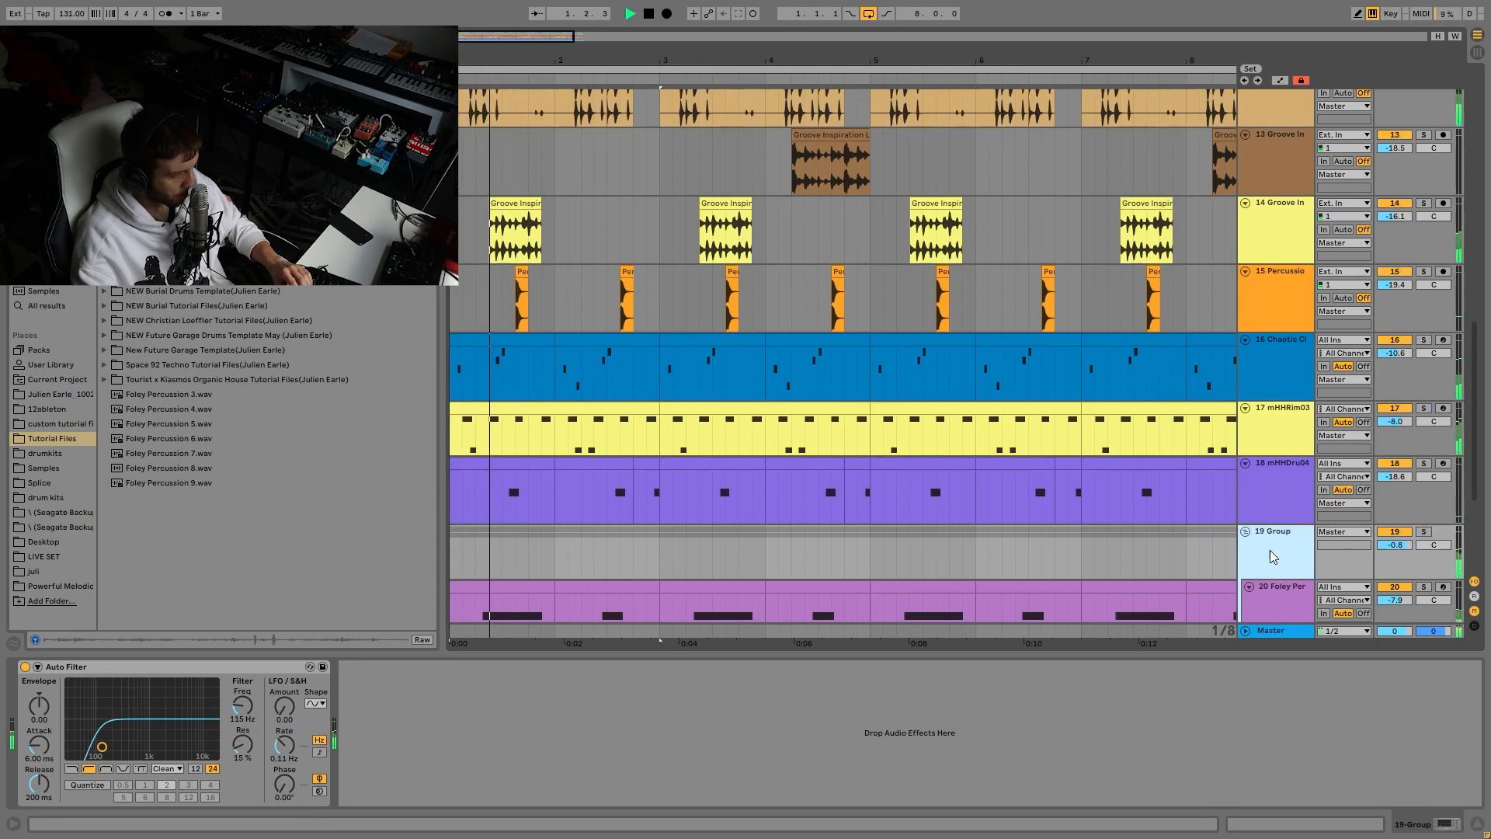
pyautogui.press('space')
# Step: Select tracks 1 RimCub02 through 18 mHHDru04, solo them together and play the drums without the foley group
pyautogui.scroll(-3, 1386, 499)
pyautogui.scroll(-1, 1386, 500)
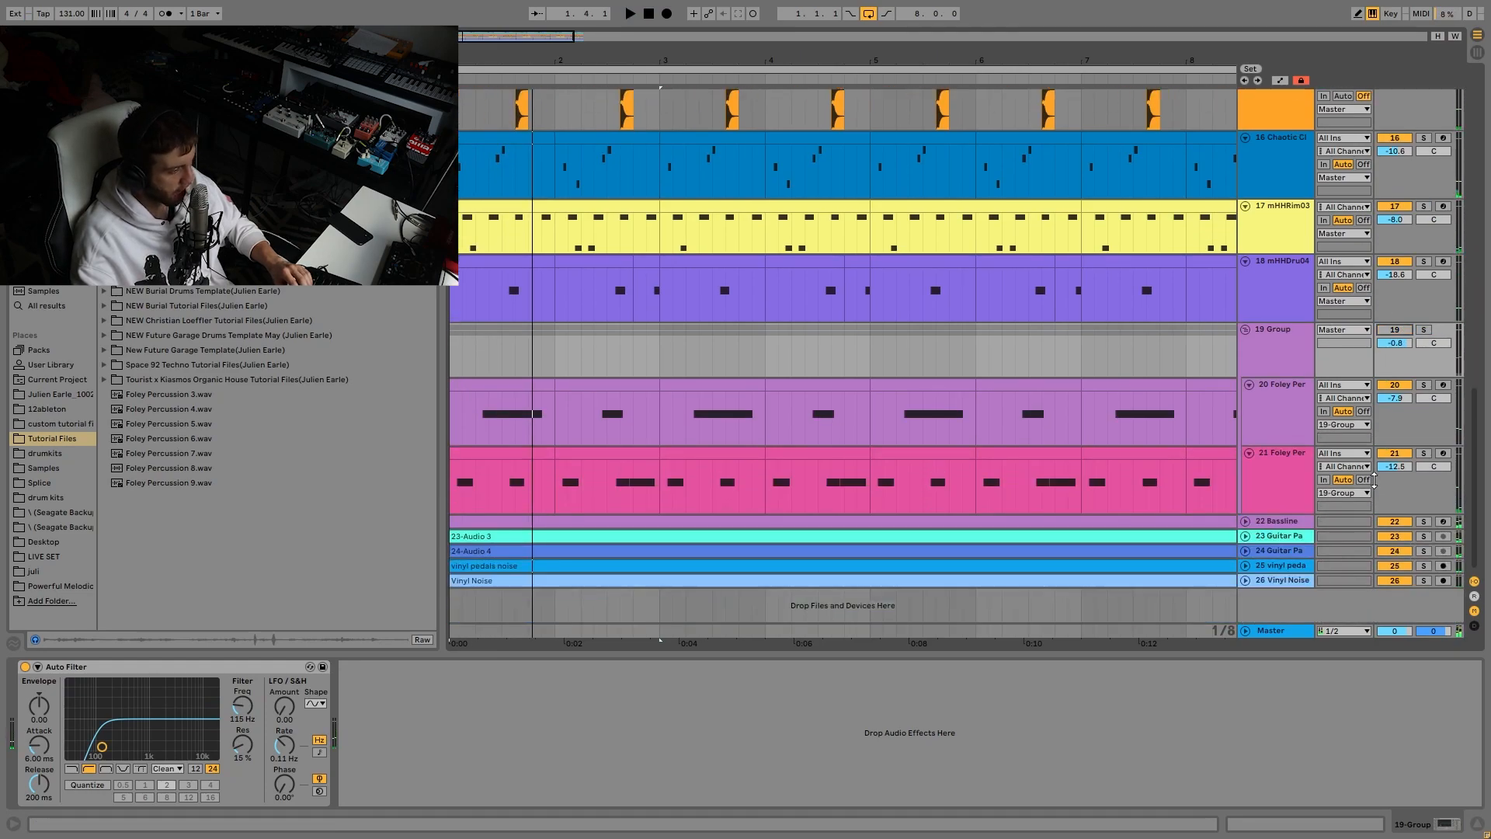
pyautogui.scroll(2, 1266, 449)
pyautogui.click(1266, 449)
pyautogui.scroll(4, 1289, 446)
pyautogui.scroll(8, 1299, 427)
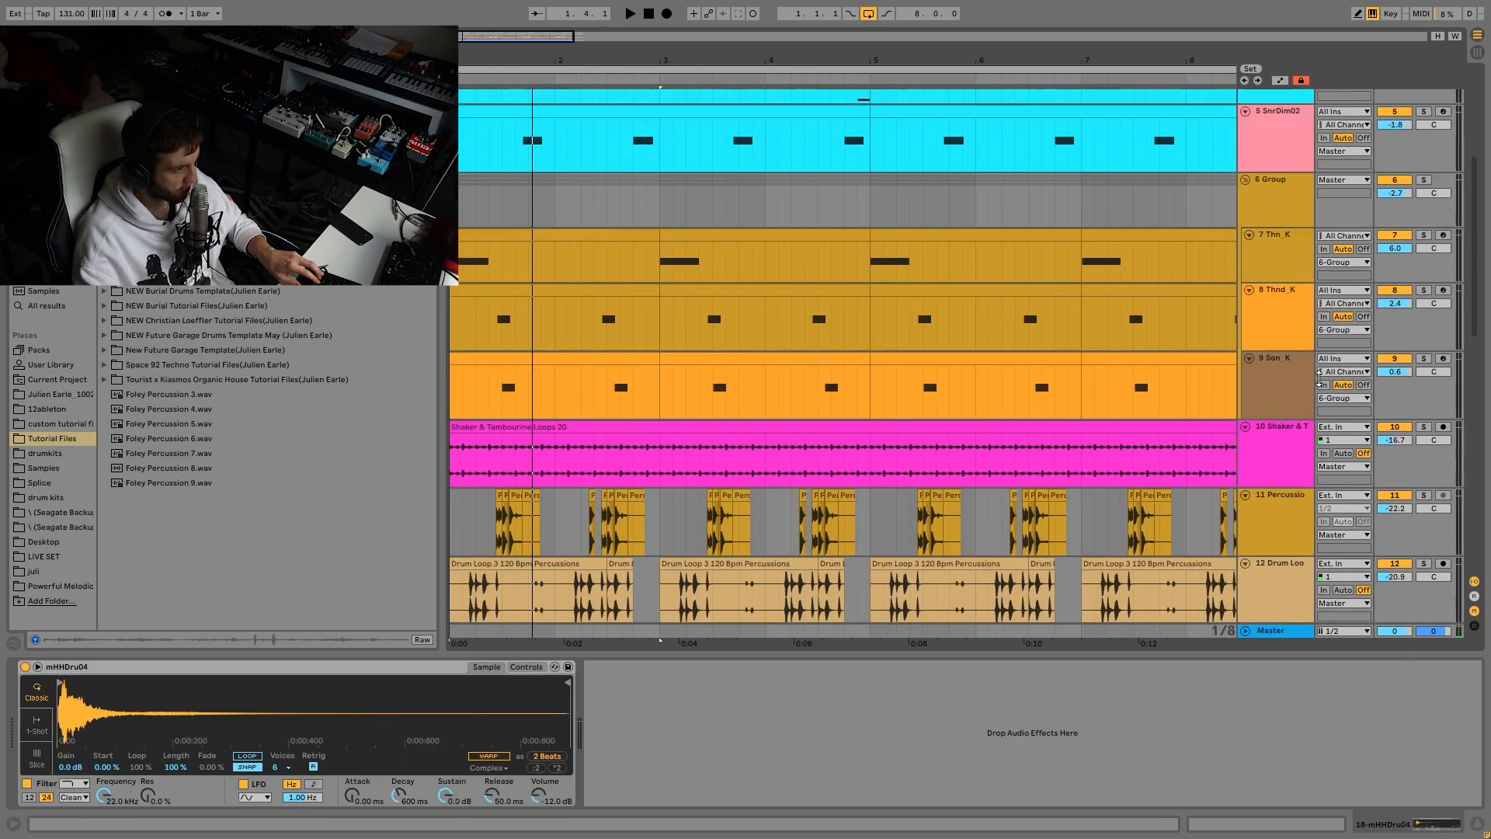
pyautogui.click(1418, 92)
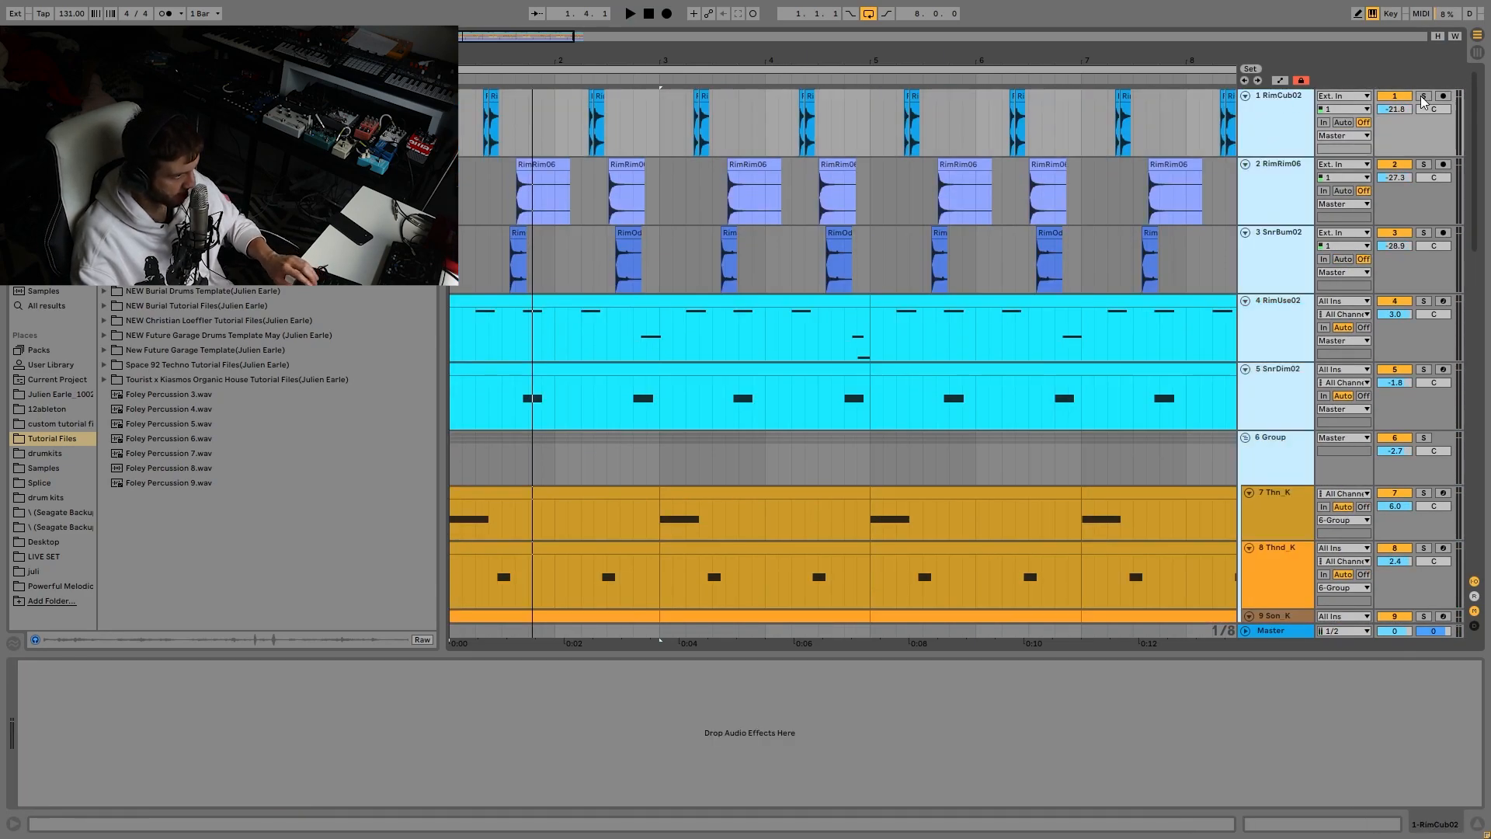
pyautogui.click(1422, 97)
pyautogui.press('space')
pyautogui.moveTo(1475, 188); pyautogui.dragTo(1468, 515)
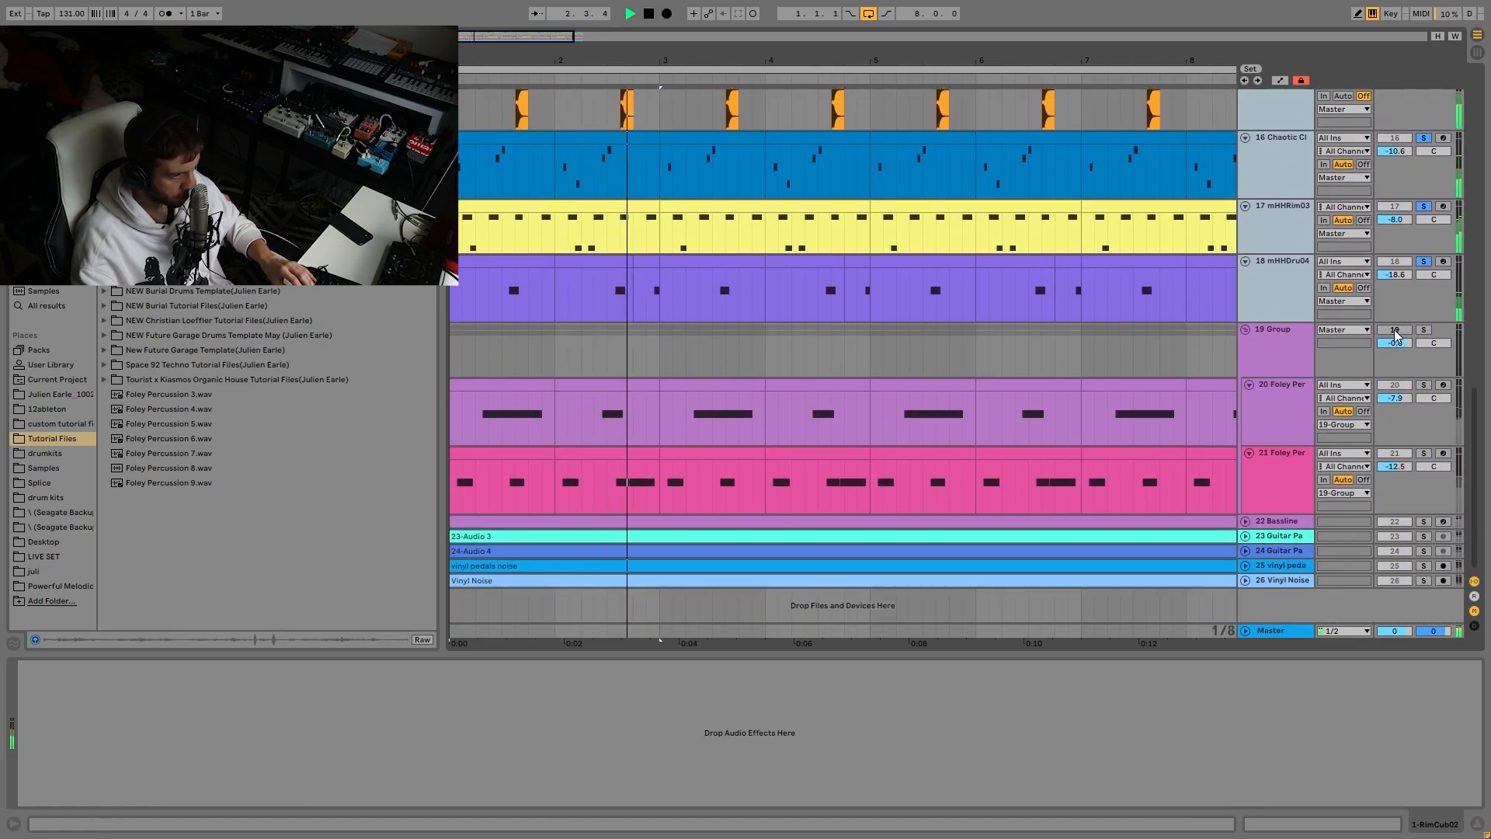
# Step: Add the track 19 group to the solo, replay the drums and show the Simpler samples on foley tracks 20 and 21
pyautogui.keyDown('ctrl'); pyautogui.click(1425, 331); pyautogui.keyUp('ctrl')
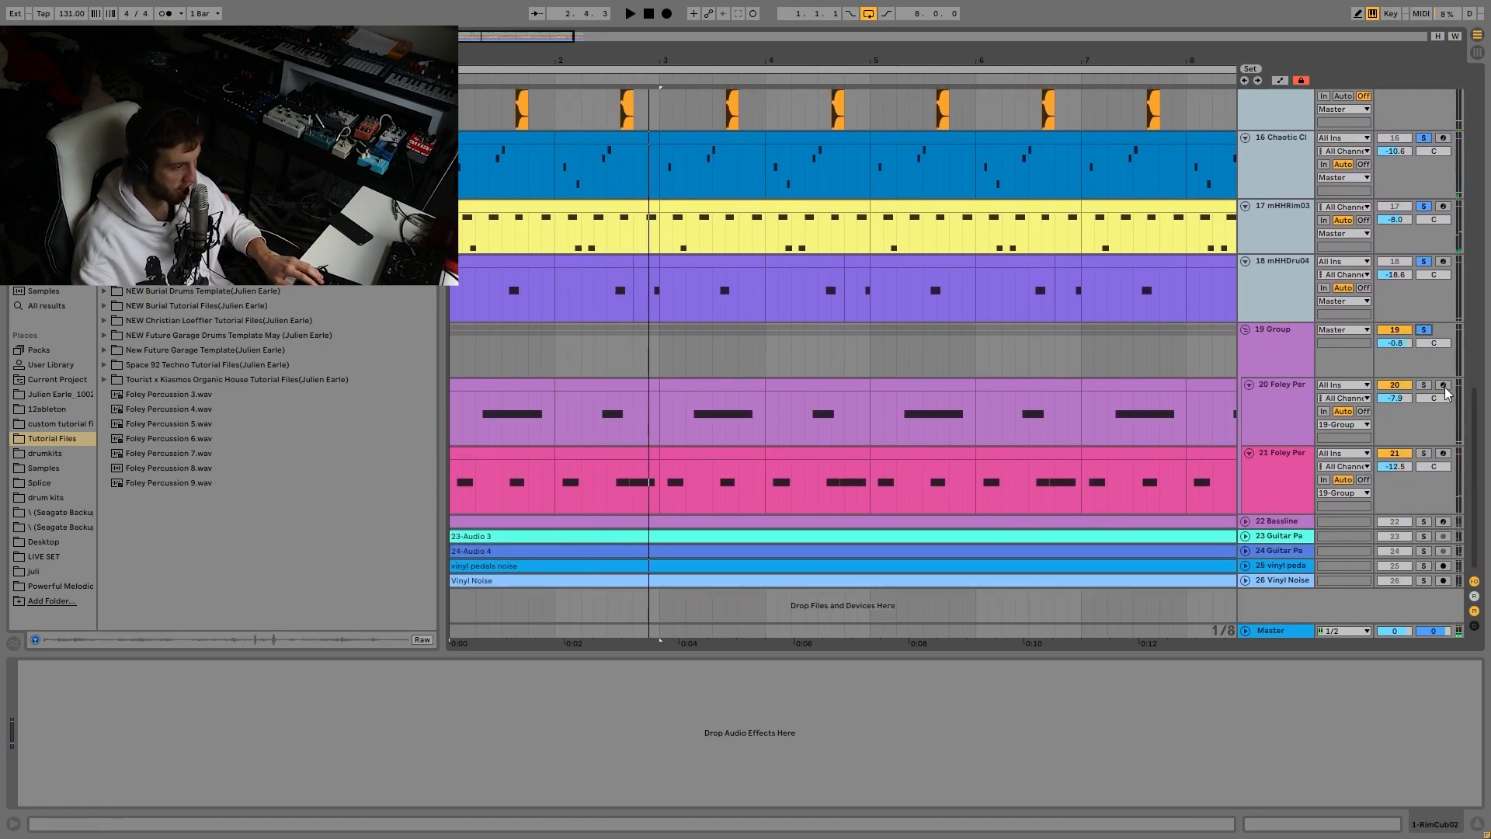
pyautogui.press('space')
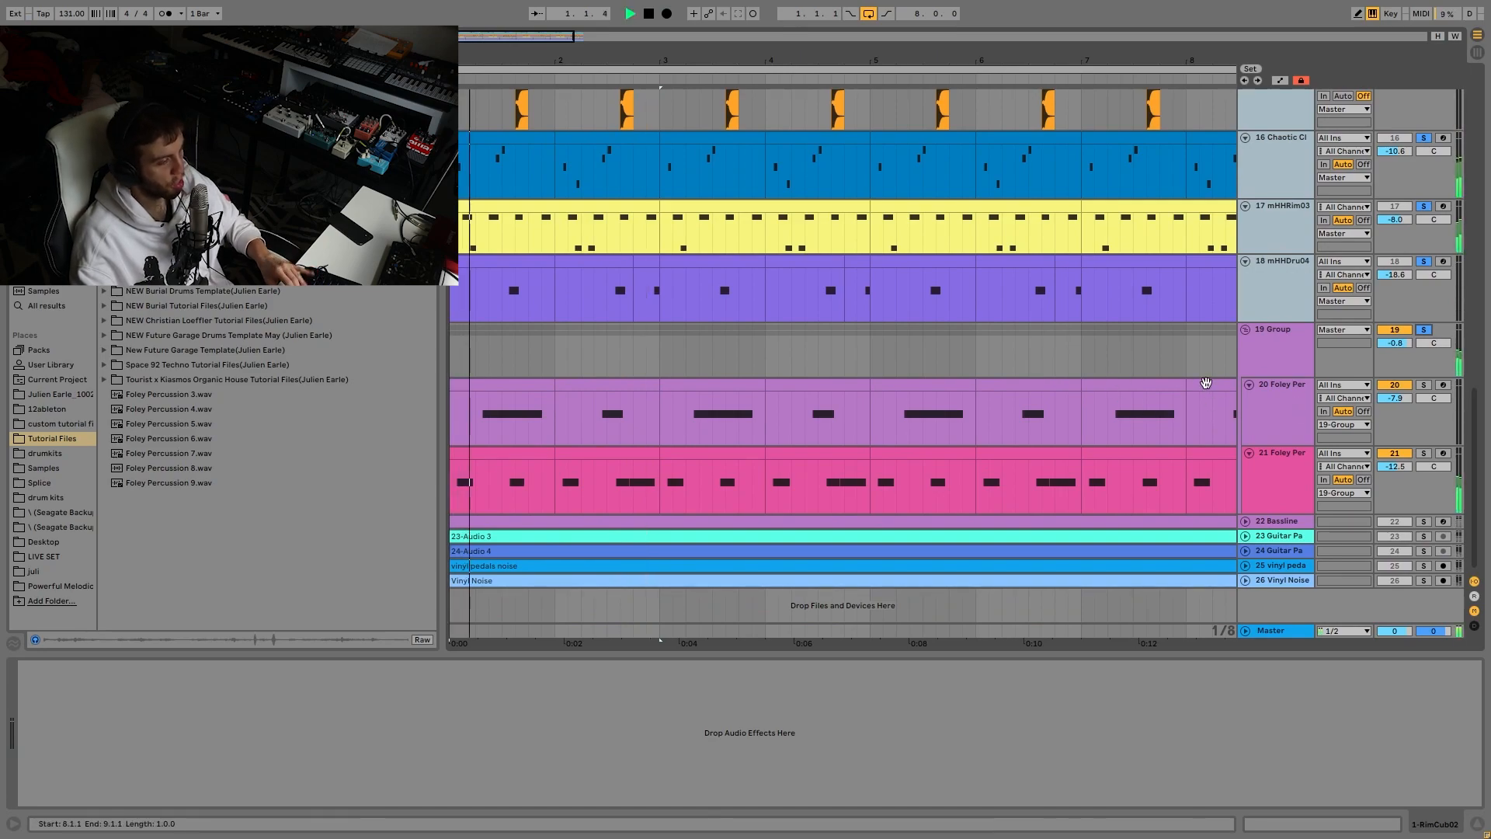
pyautogui.click(1298, 486)
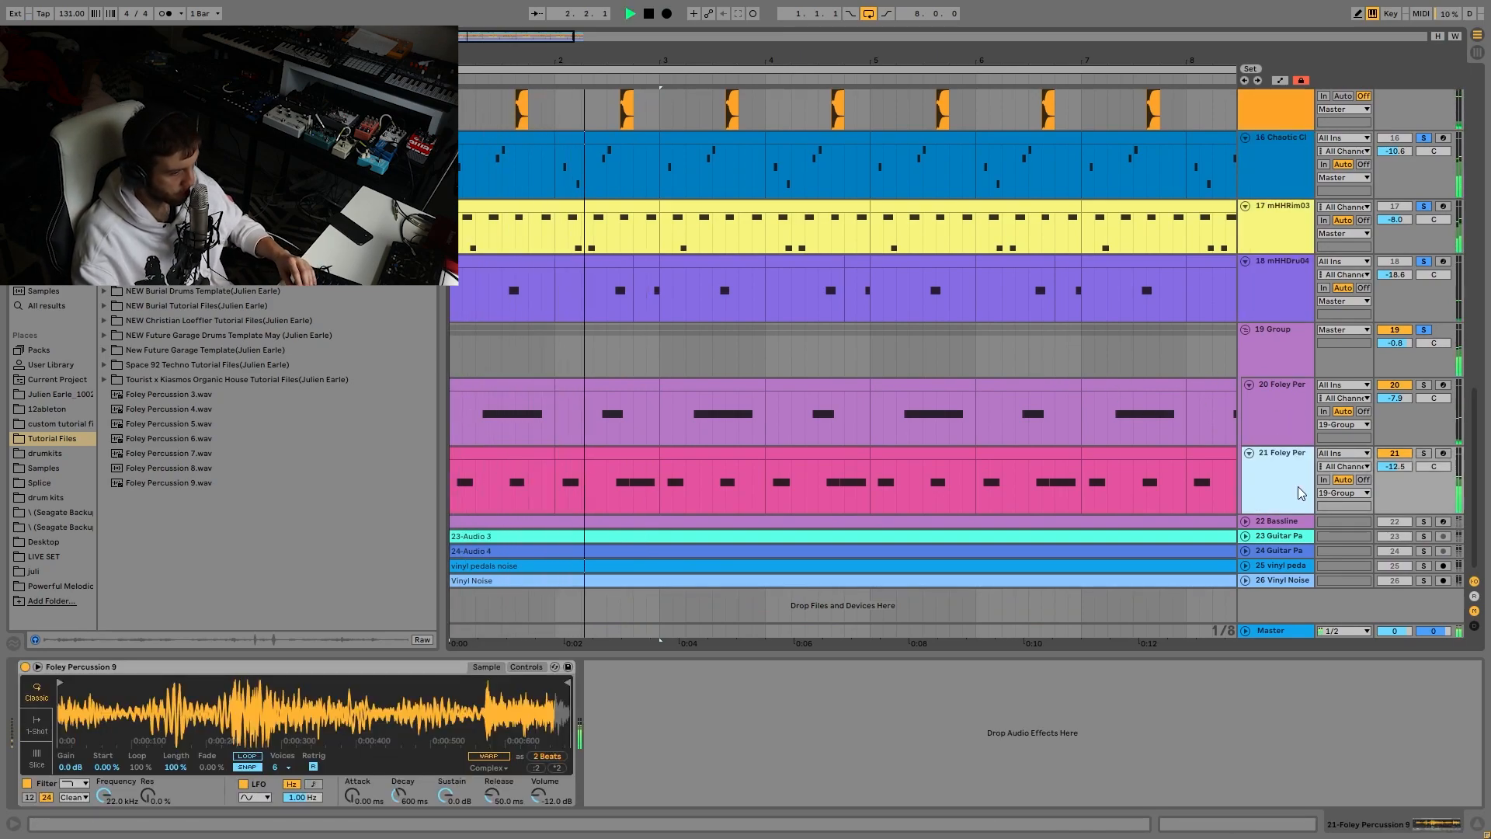
pyautogui.click(1248, 423)
pyautogui.press('space')
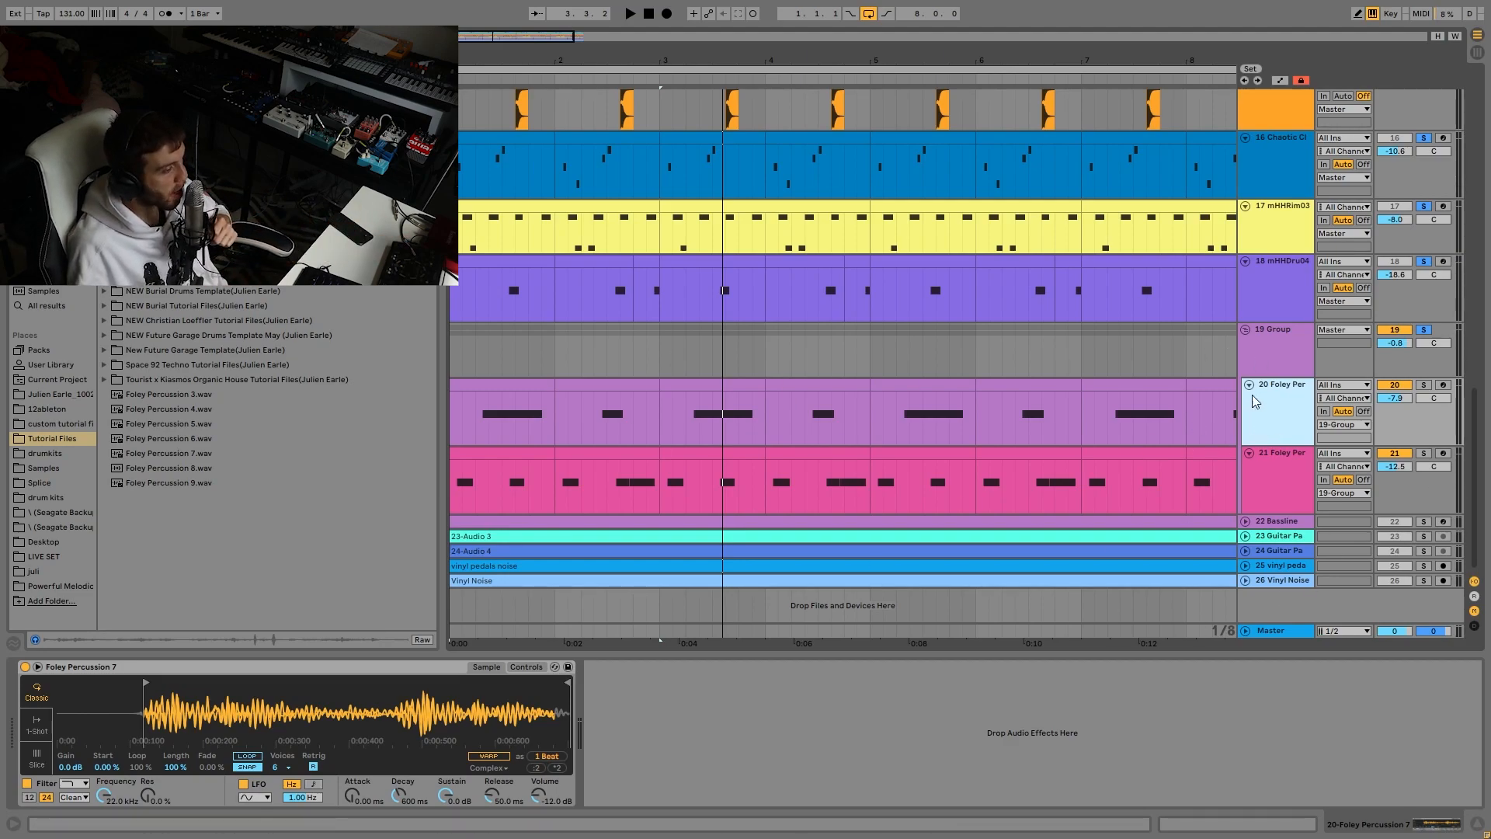
pyautogui.click(1256, 363)
pyautogui.click(1307, 464)
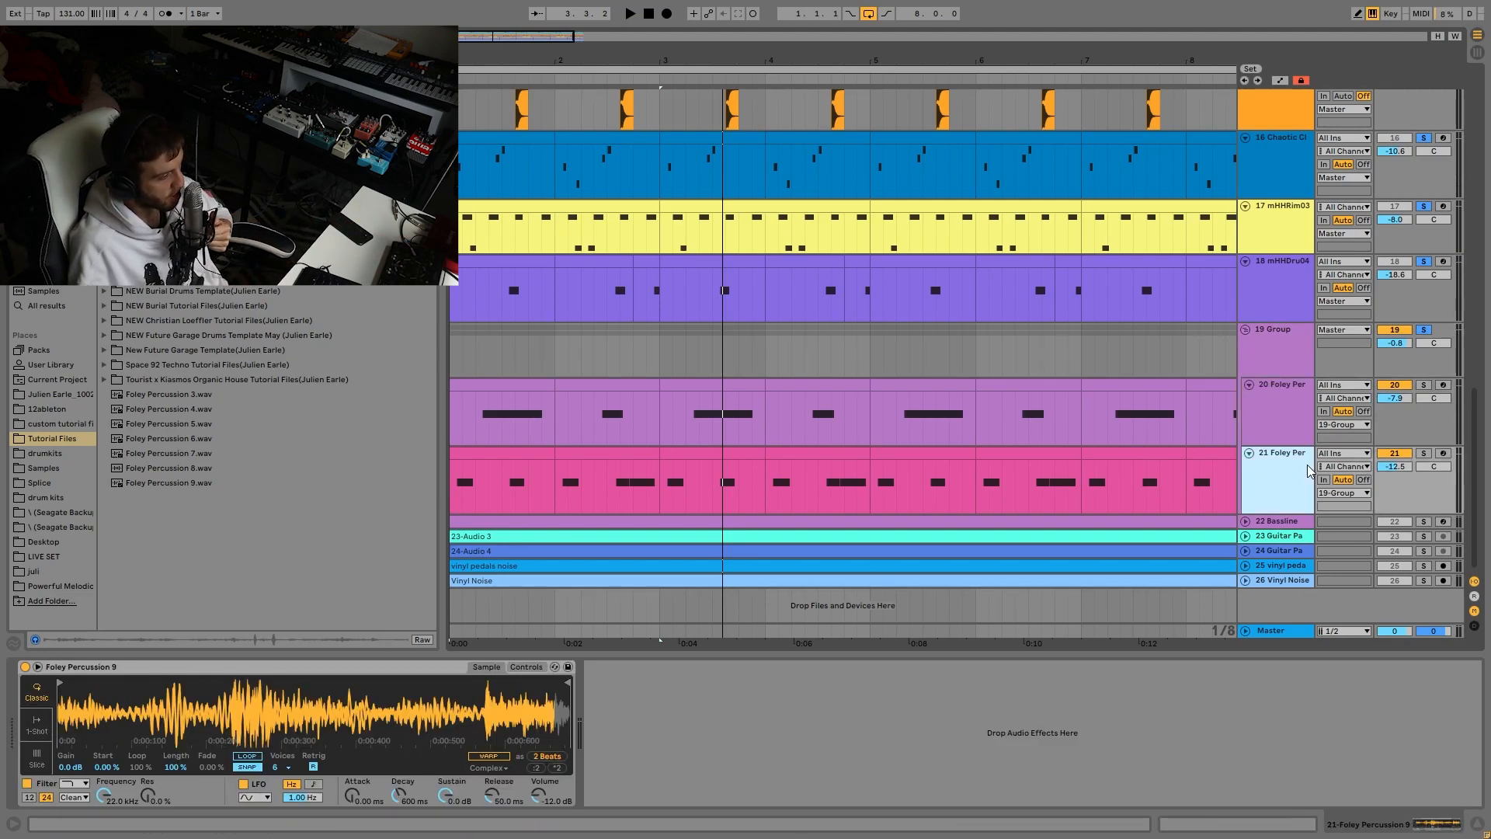
# Step: Show the Foley Percussion 7 Simpler on track 20 and mark the time range of the track's first long foley note
pyautogui.click(1275, 426)
pyautogui.click(1279, 367)
pyautogui.click(1278, 394)
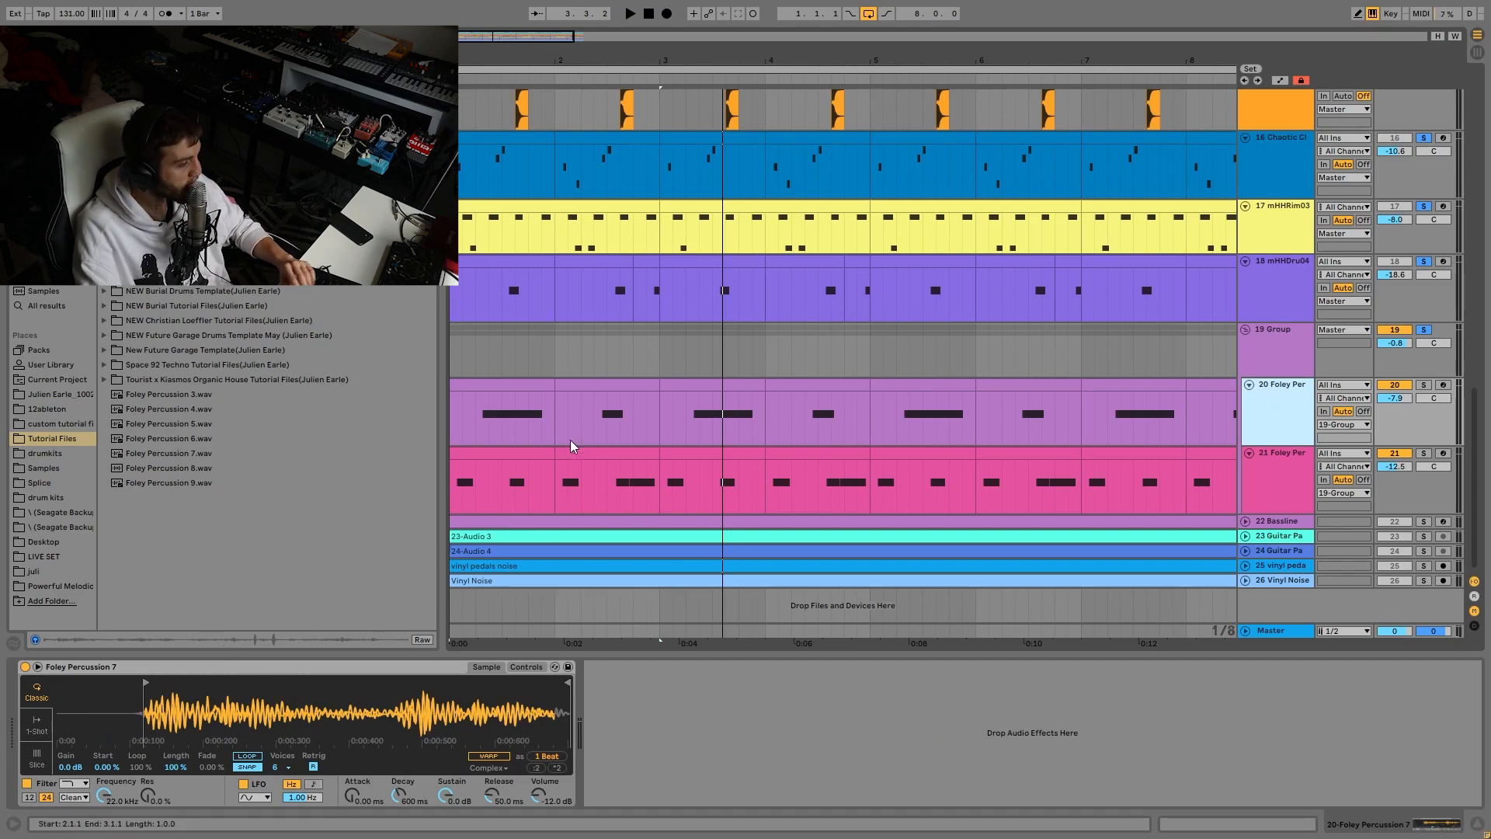
pyautogui.doubleClick(472, 385)
pyautogui.moveTo(682, 486); pyautogui.dragTo(659, 603)
pyautogui.click(1266, 343)
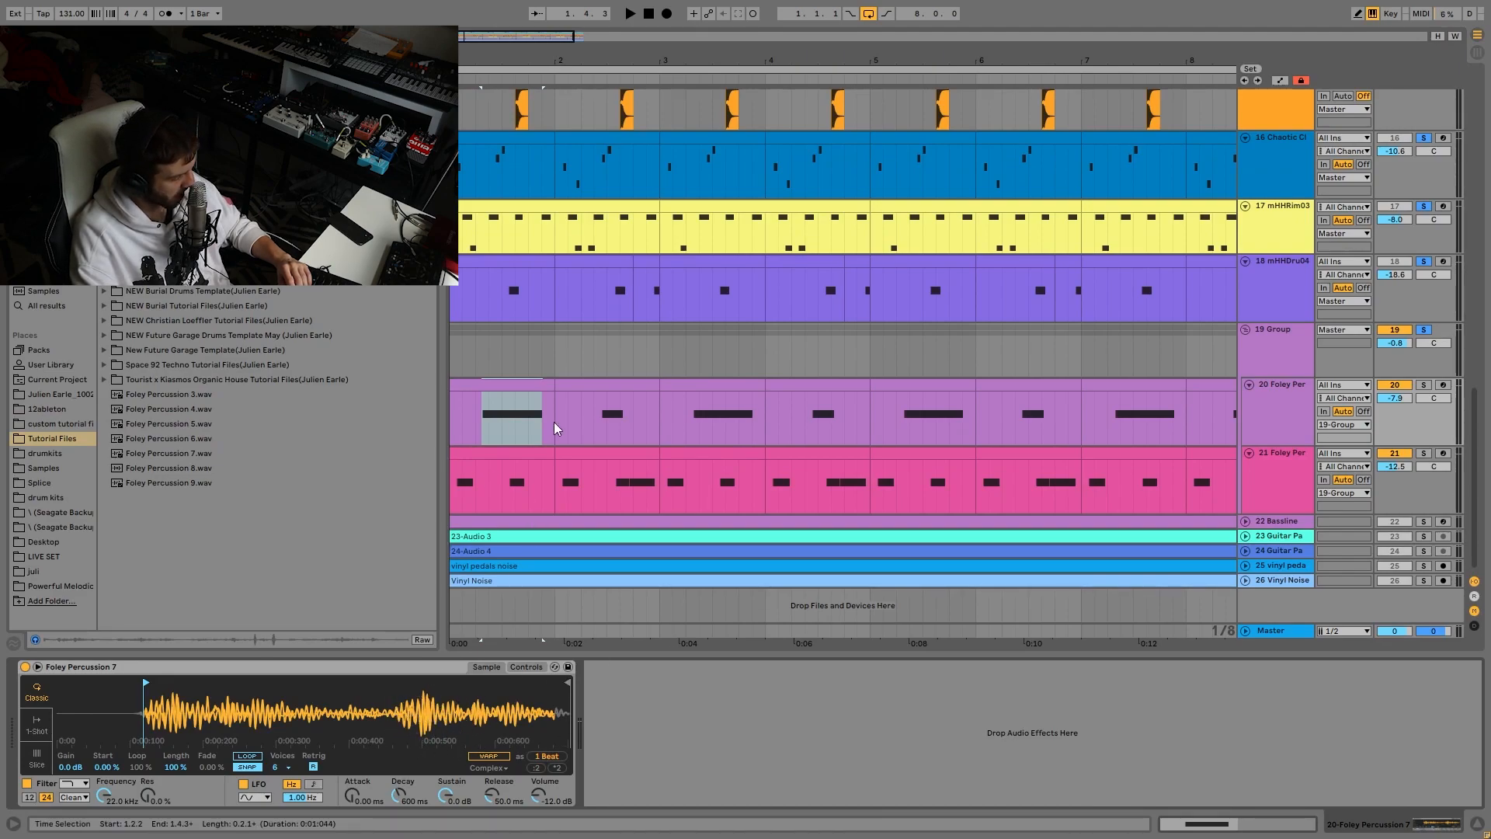
# Step: Select the first bar of the track 20 foley clip, clear the solos and play the full mix from the first foley note
pyautogui.click(497, 384)
pyautogui.press('space')
pyautogui.press('space')
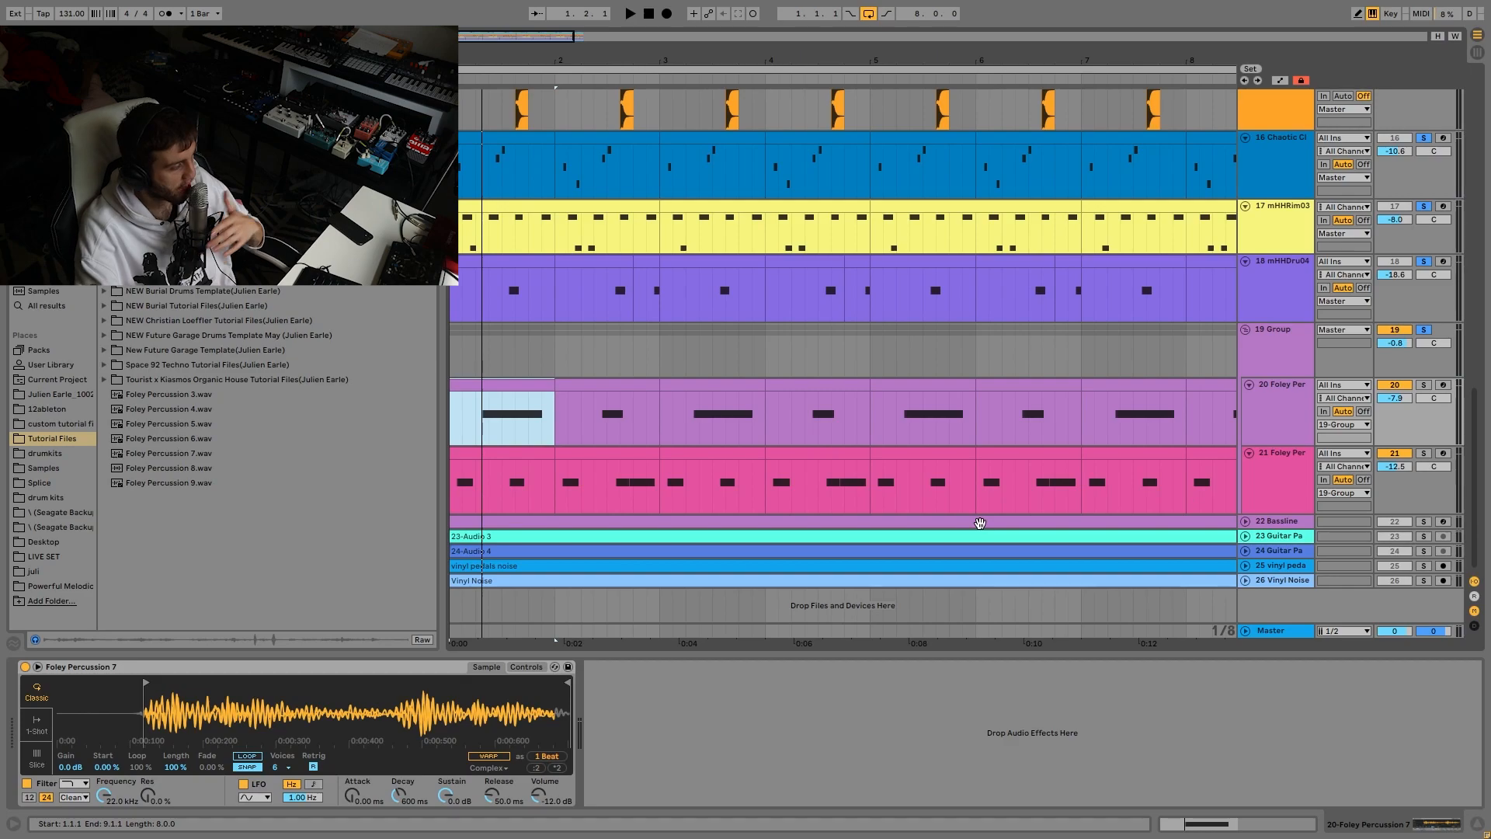
pyautogui.press('space')
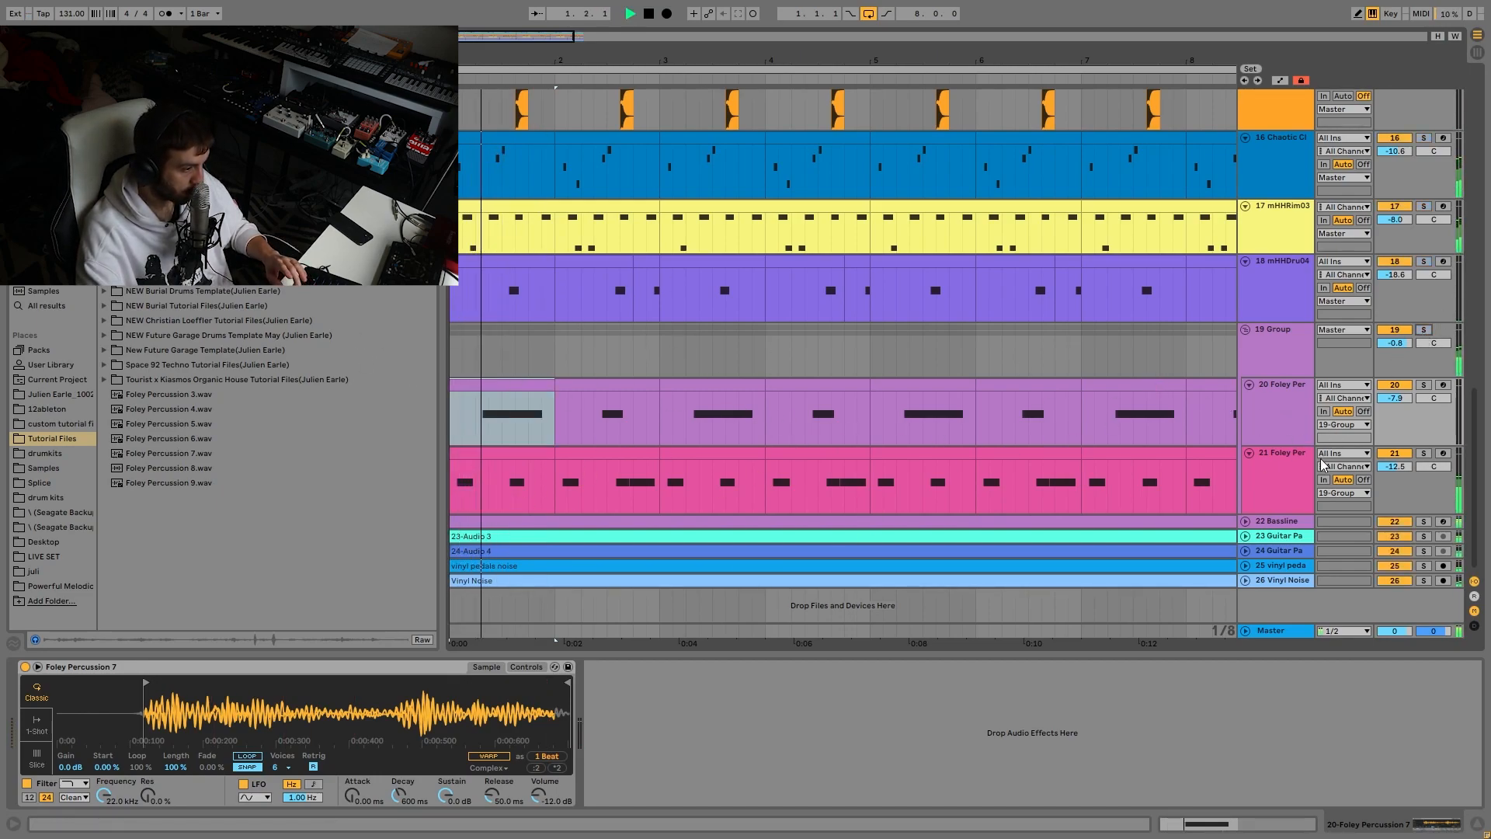
pyautogui.press('space')
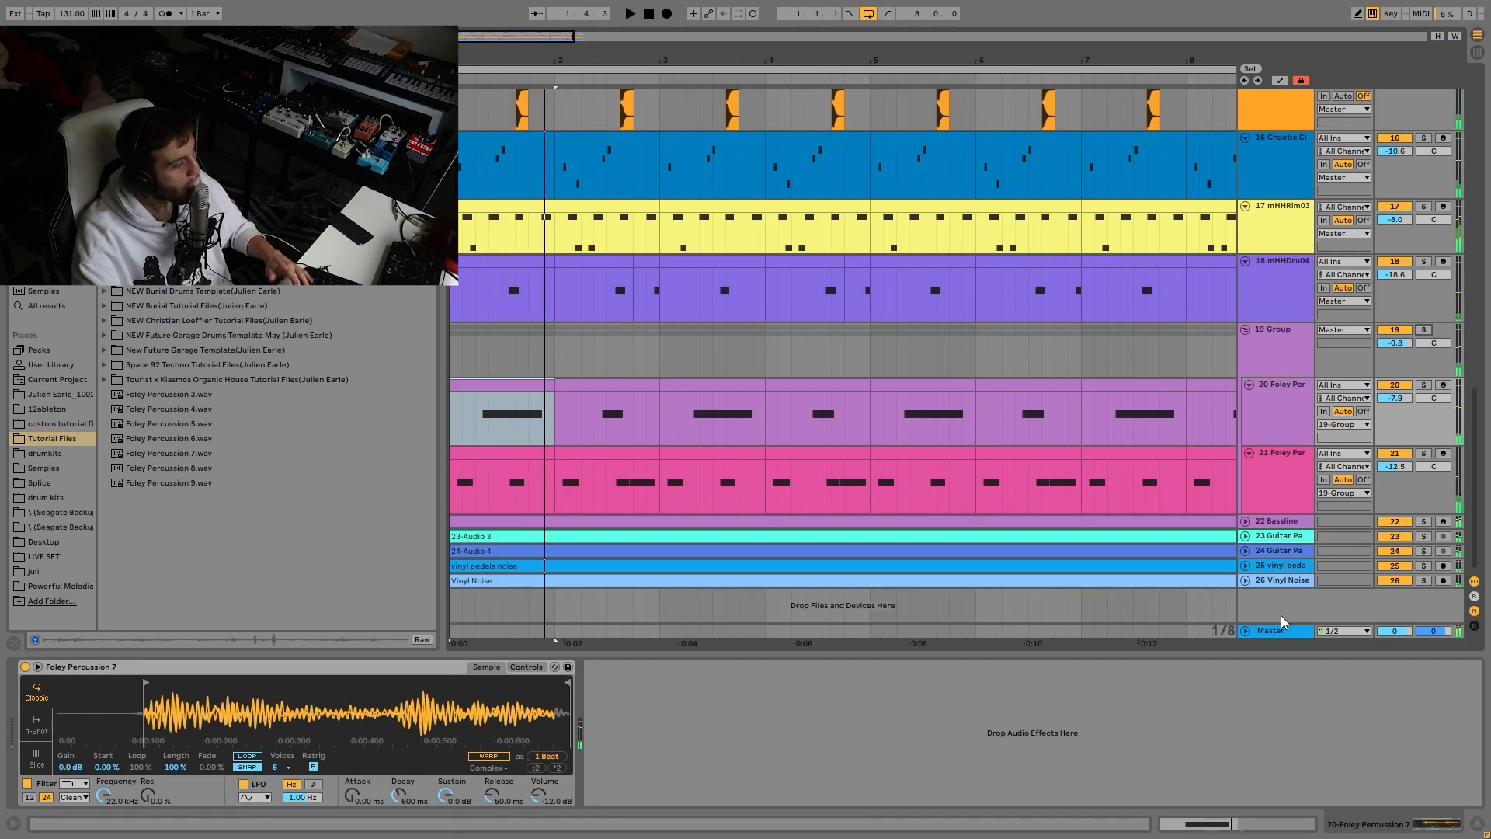
# Step: Unfold and solo track 22 Bassline, play it and show the second oscillator of its Wavetable
pyautogui.click(1244, 523)
pyautogui.click(1278, 524)
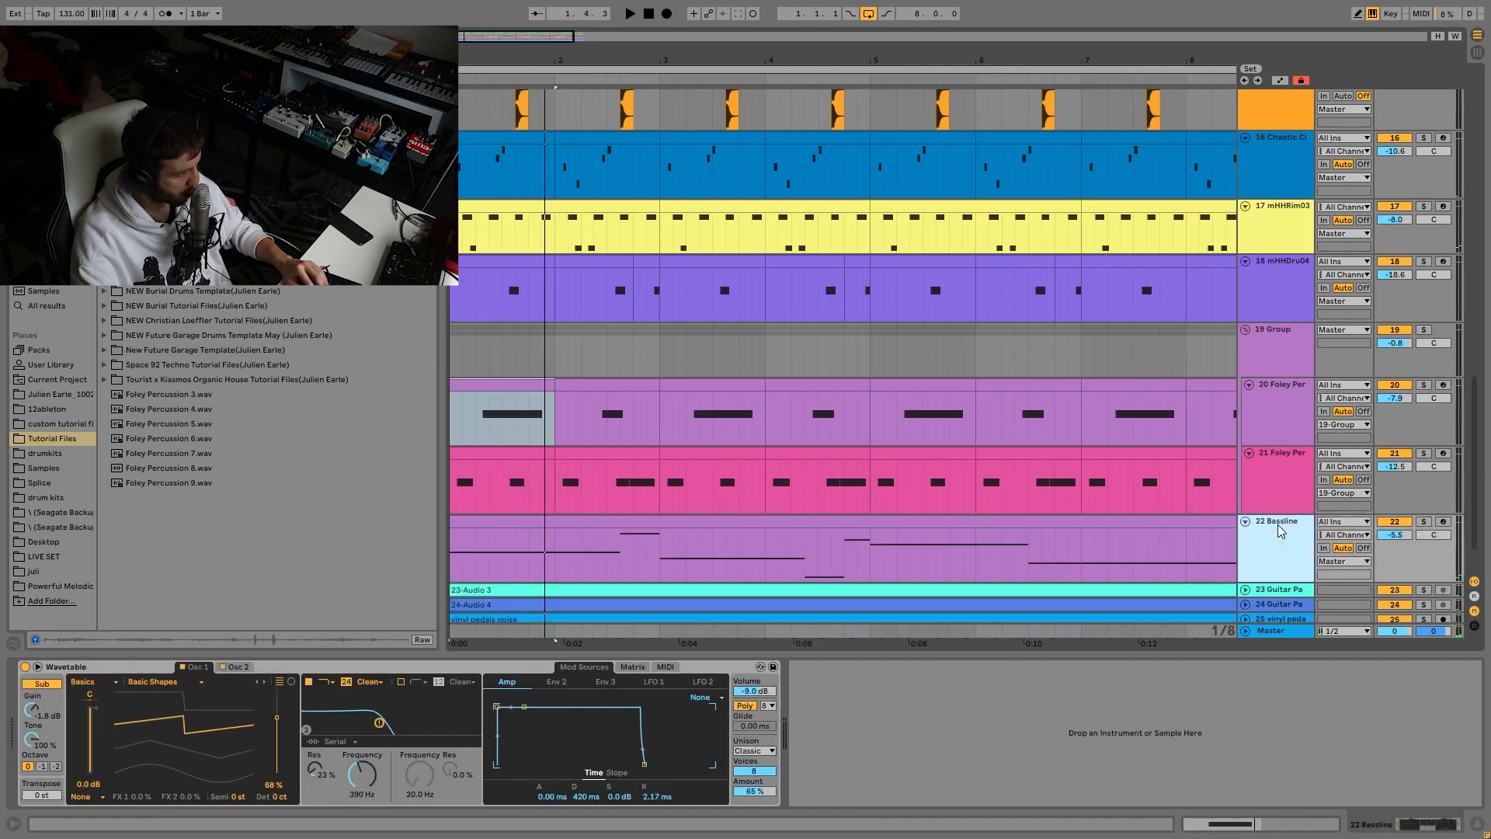
pyautogui.click(1423, 523)
pyautogui.press('space')
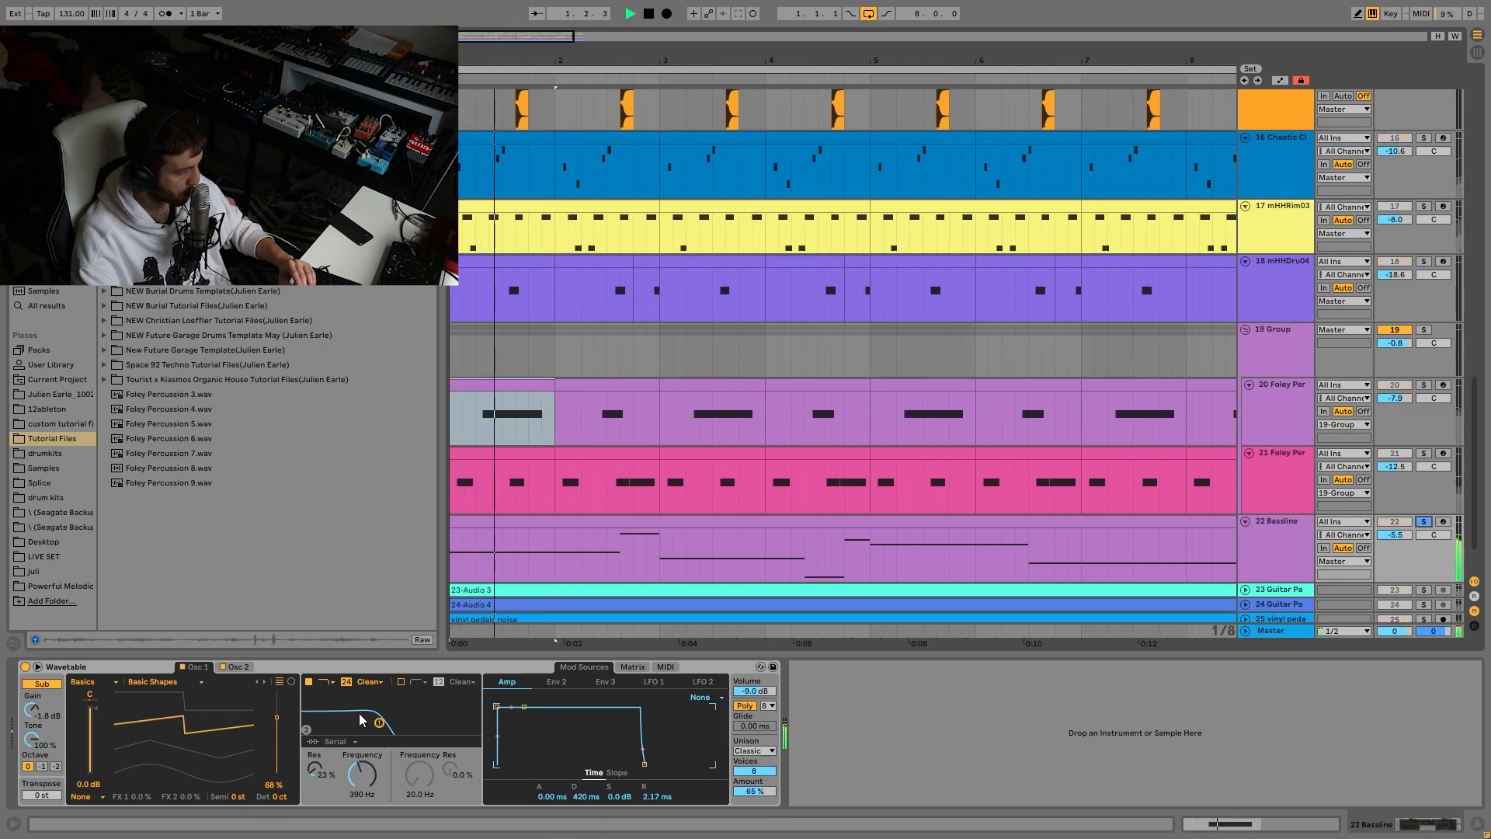
pyautogui.click(243, 666)
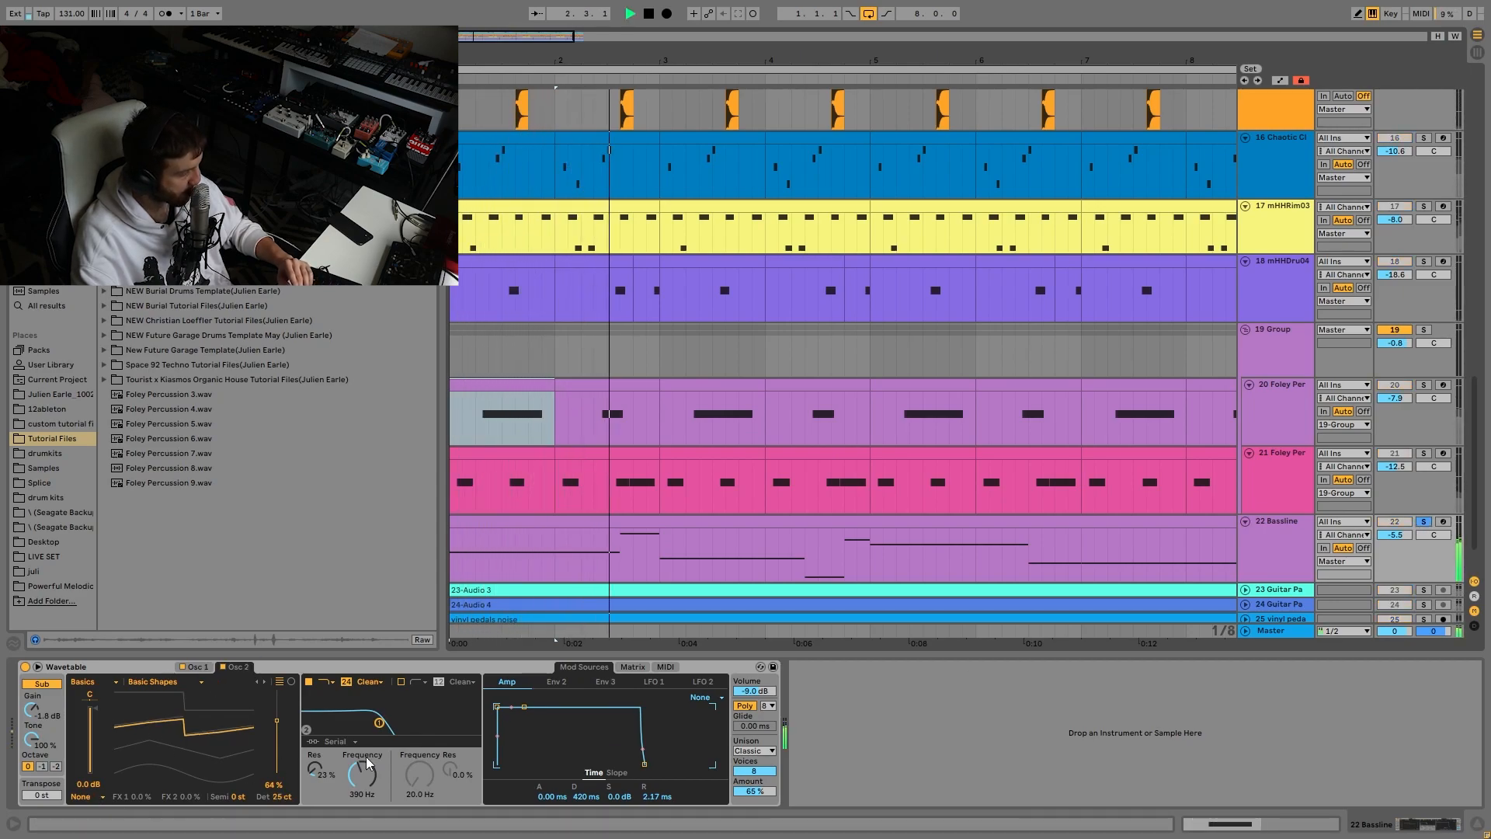
# Step: Open the Bassline MIDI clip, inspect the notes starting at bars 1, 3 and 5, and replay the soloed bassline
pyautogui.click(630, 533)
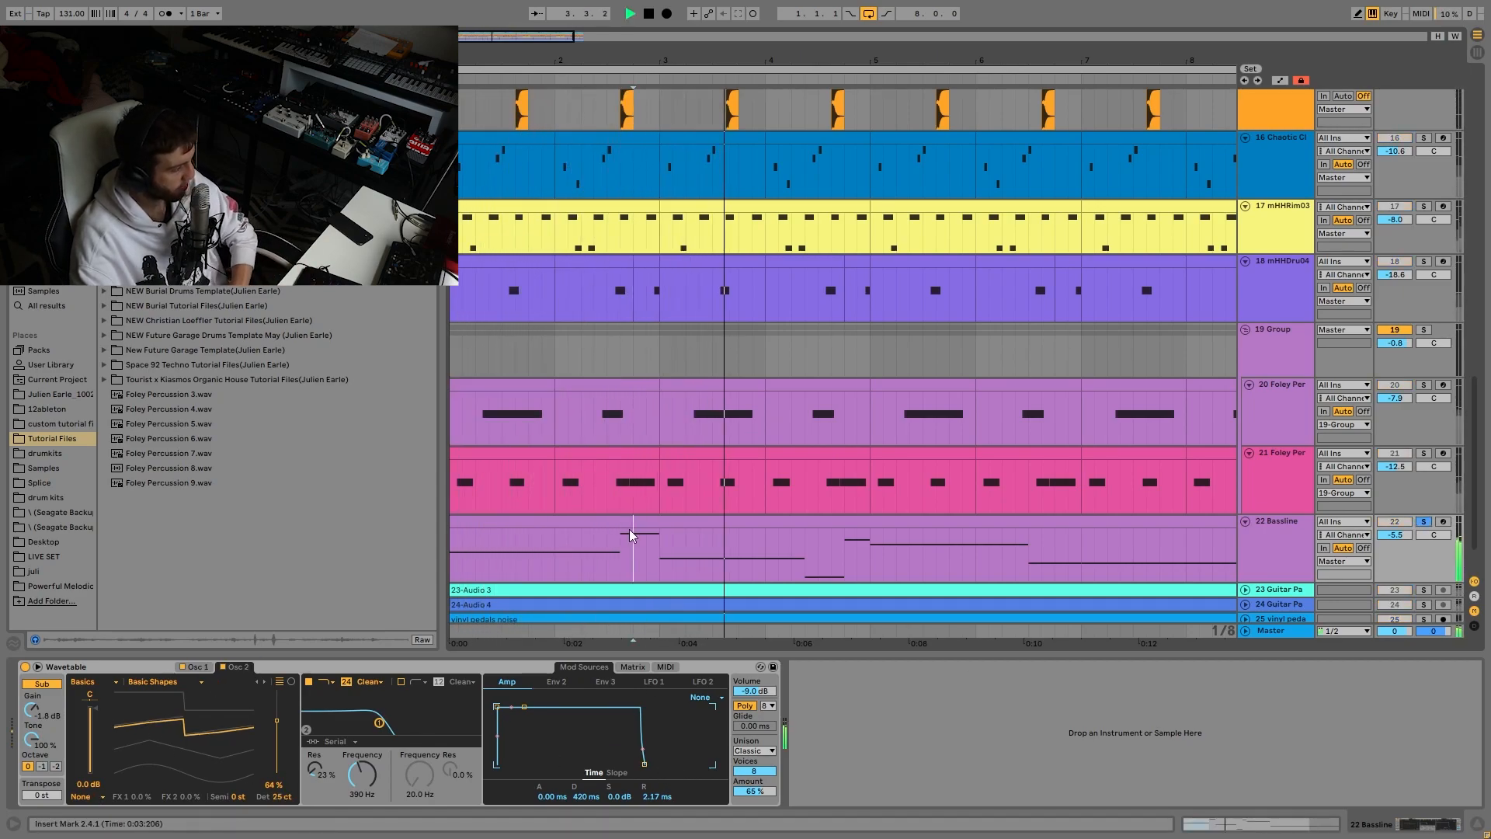
pyautogui.doubleClick(612, 521)
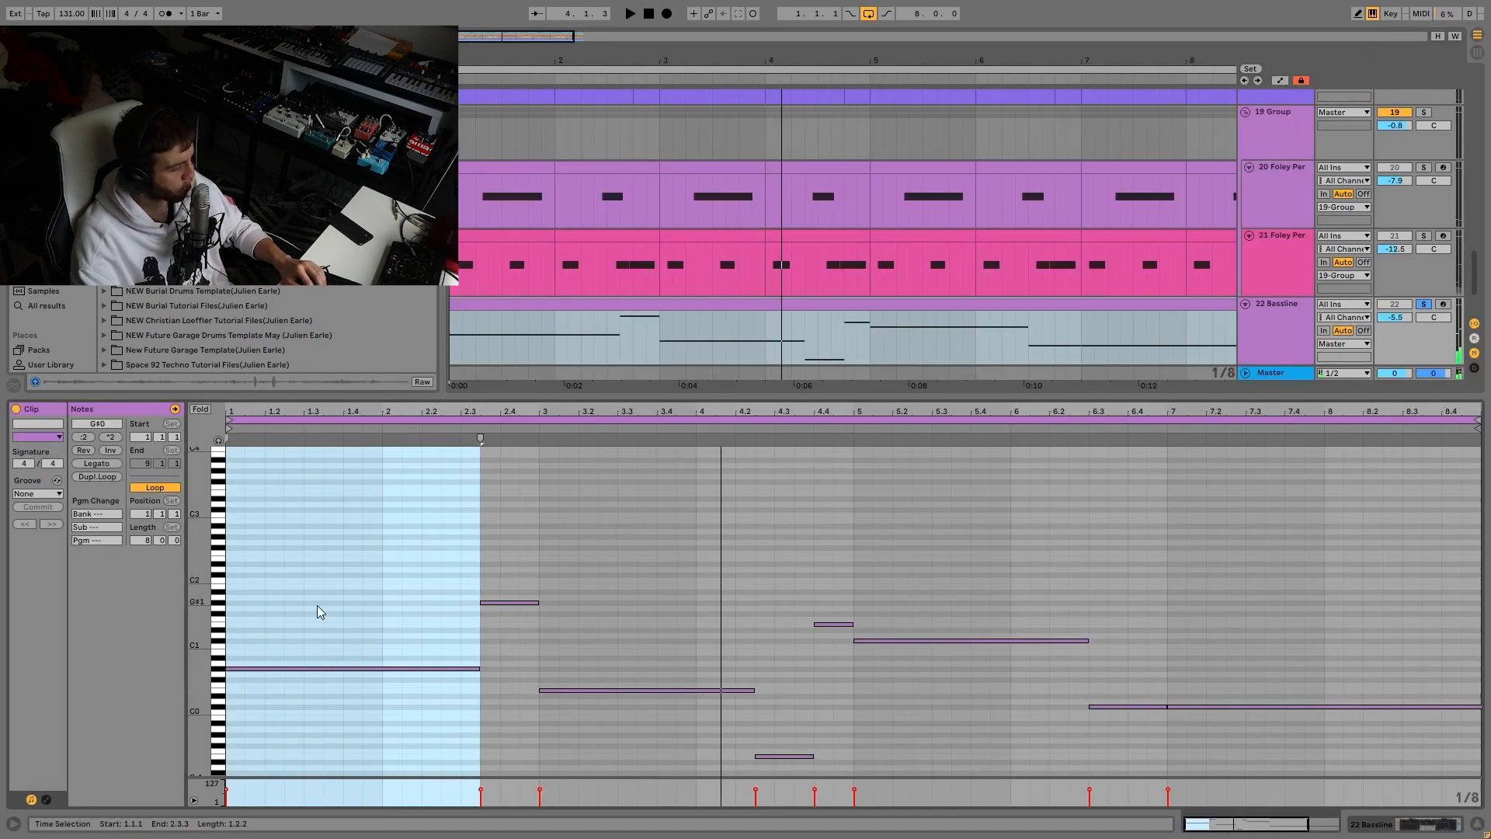
pyautogui.click(334, 549)
pyautogui.click(587, 690)
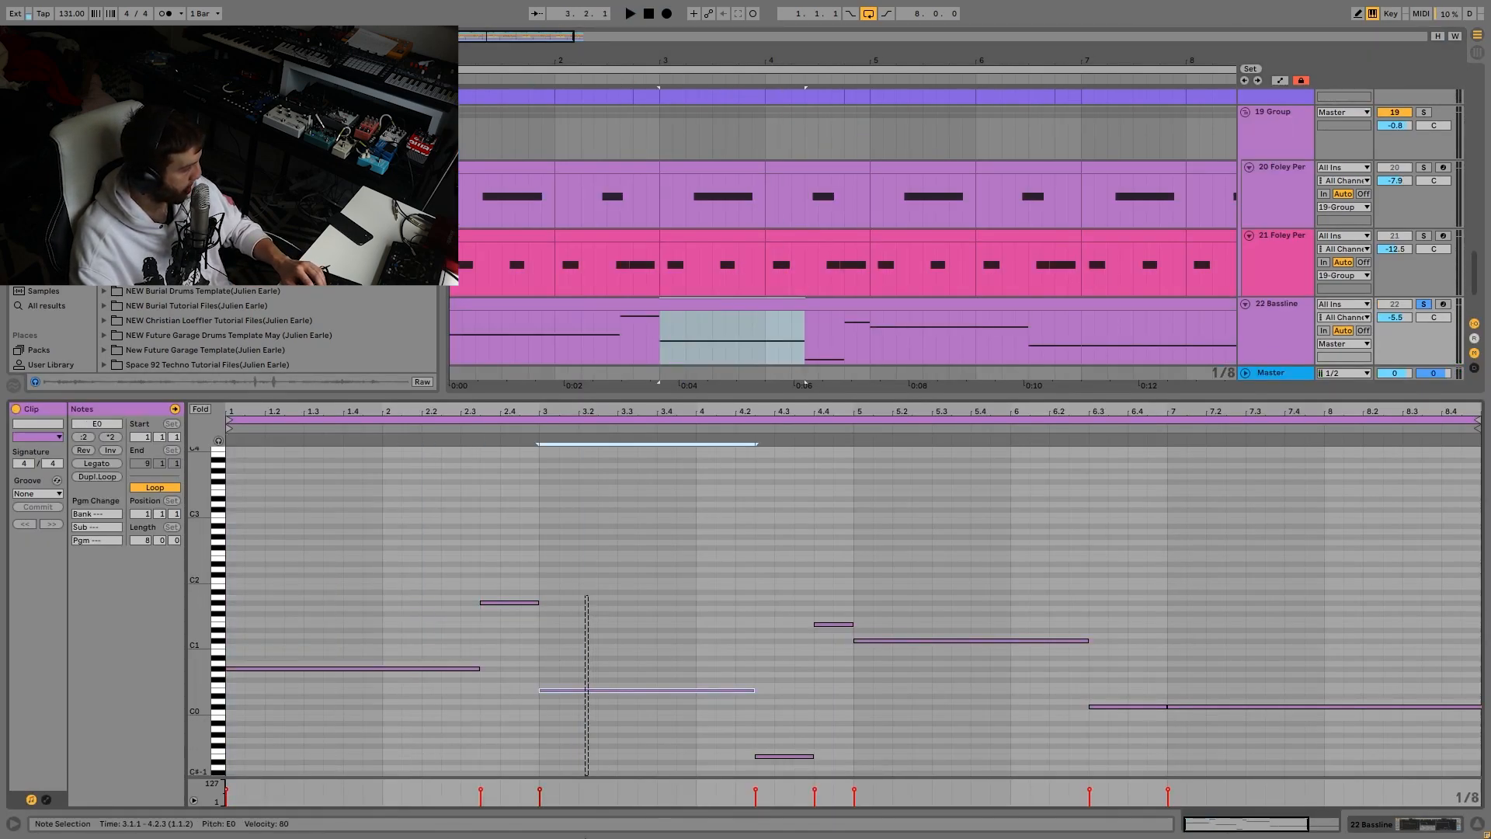
pyautogui.moveTo(880, 584); pyautogui.dragTo(884, 774)
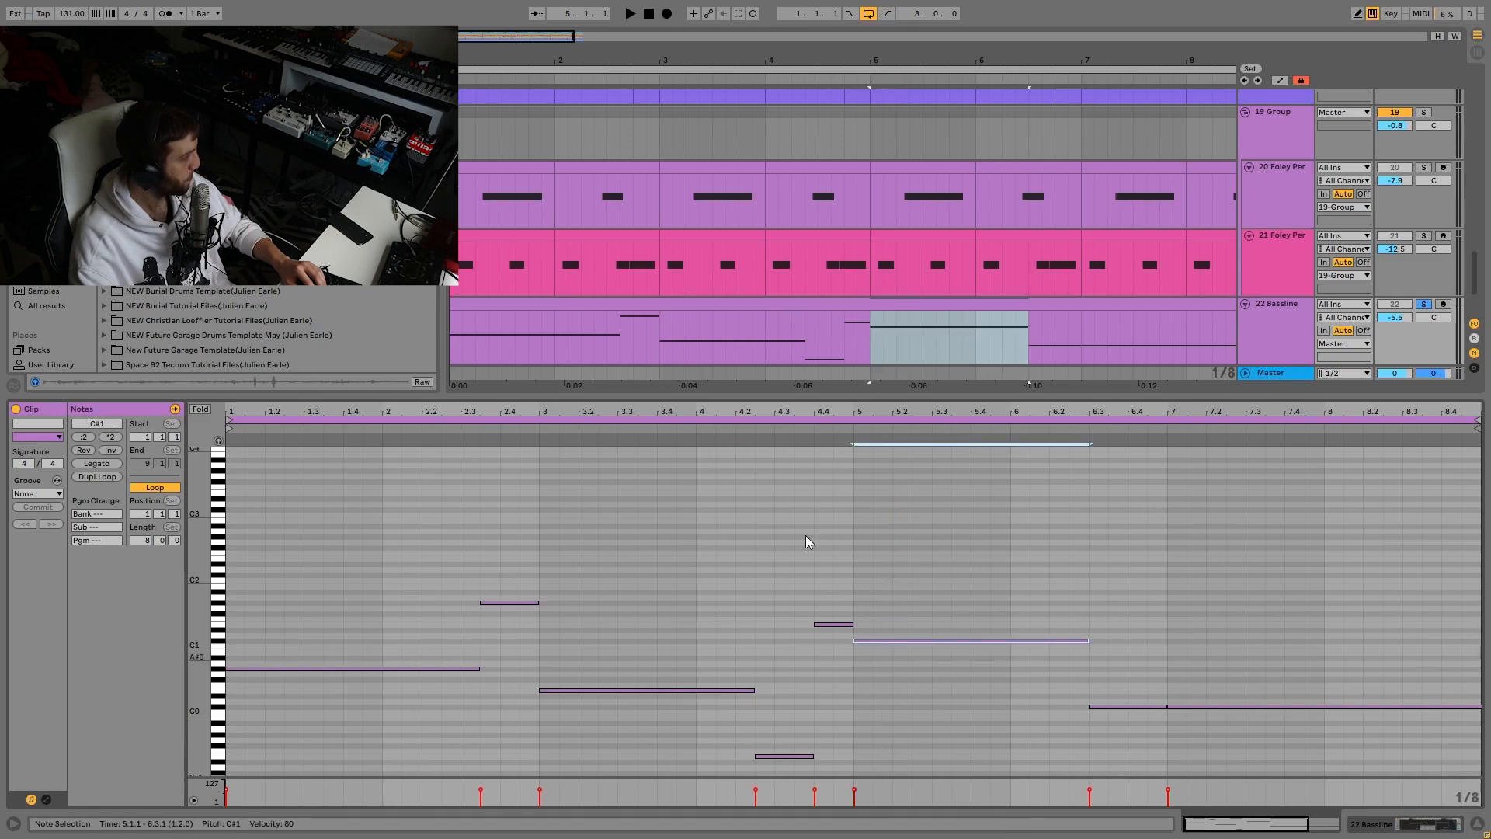
pyautogui.press('space')
pyautogui.click(1277, 325)
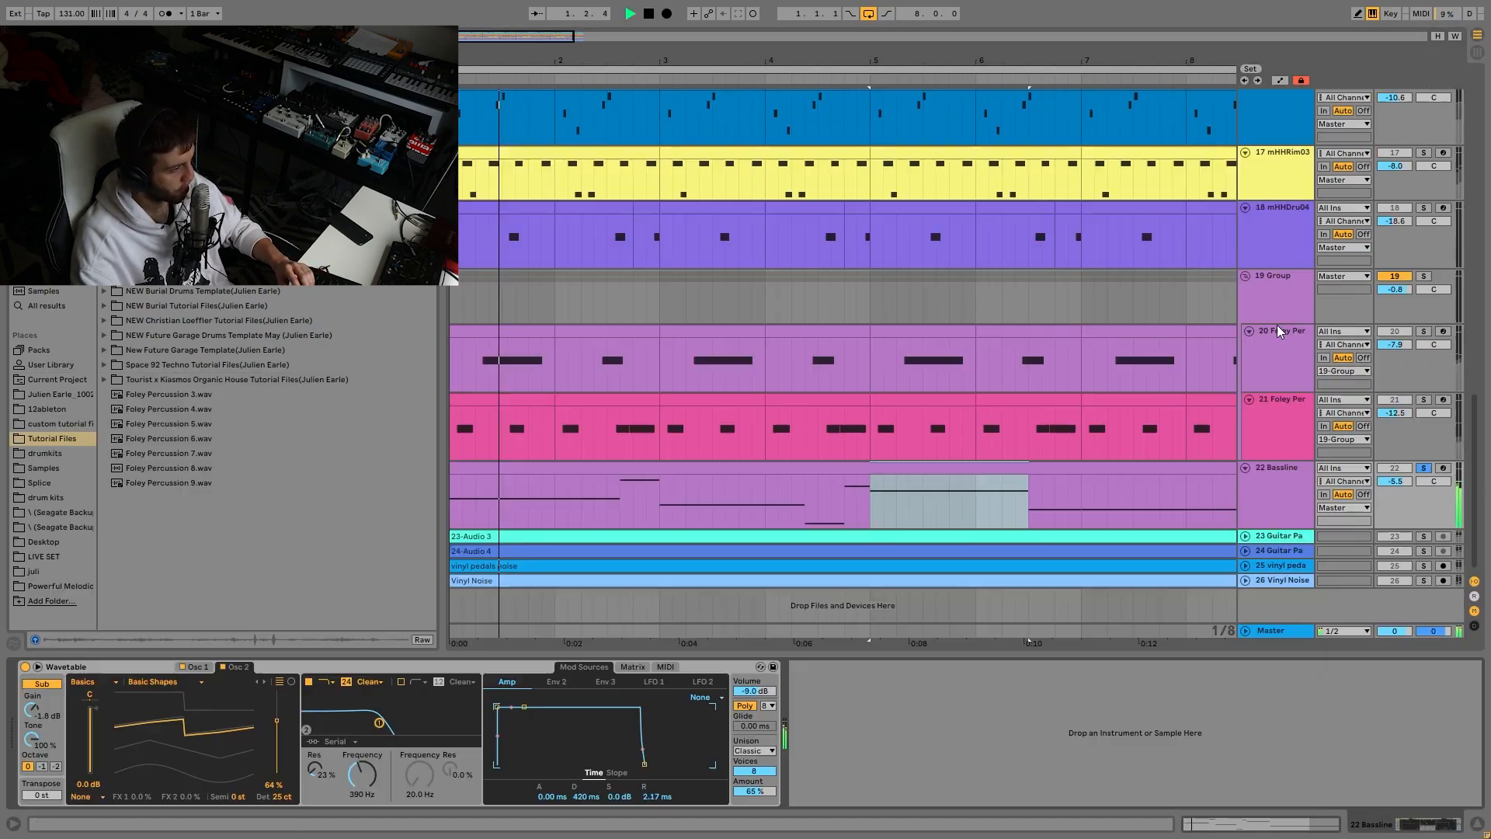
pyautogui.press('space')
# Step: Solo and unfold the track 23 guitar pad, show its Reverb and Auto Filter, and play it
pyautogui.click(1424, 537)
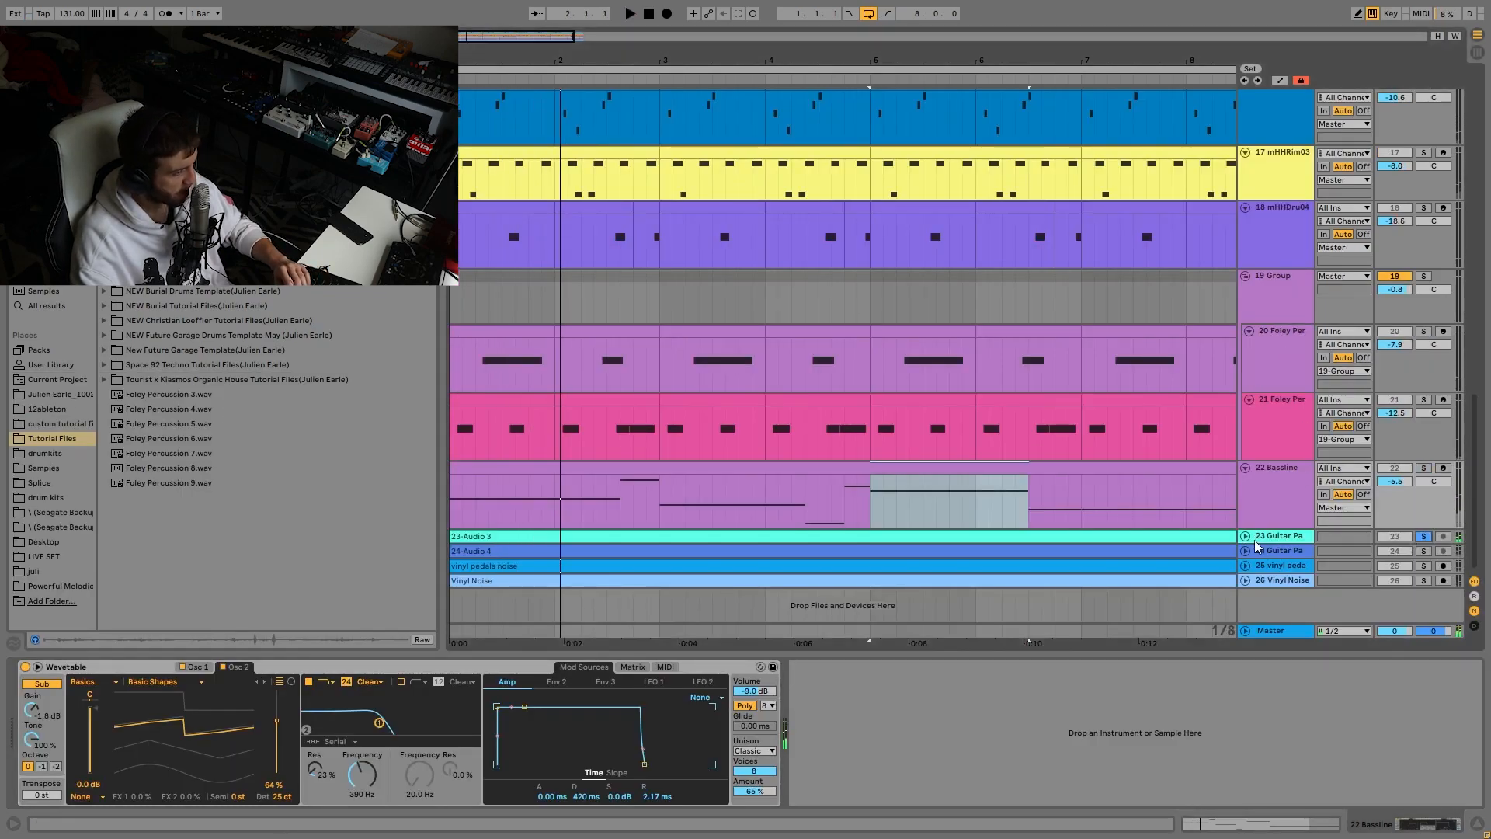
pyautogui.click(1255, 542)
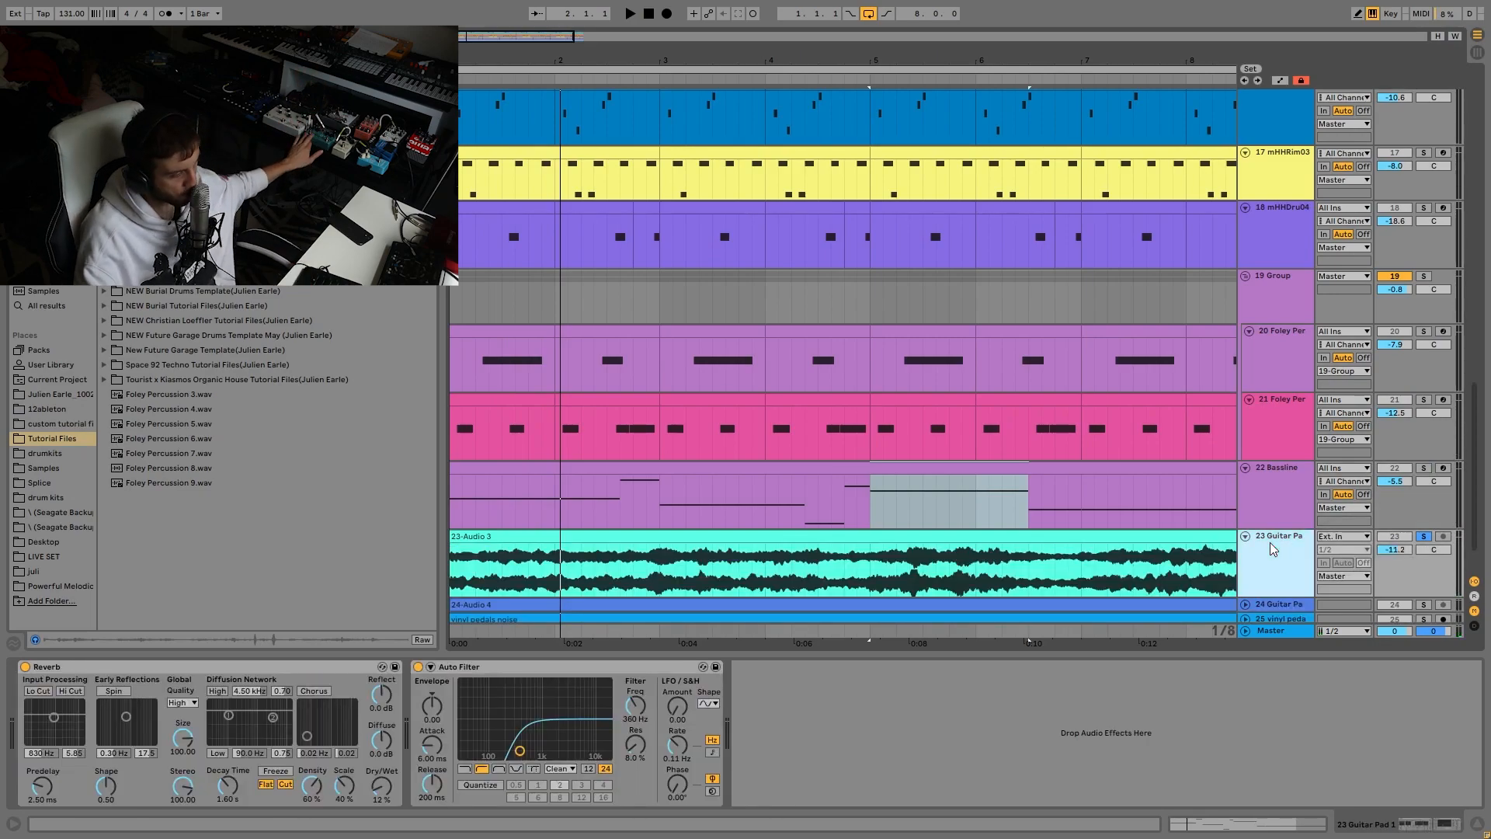
pyautogui.press('space')
pyautogui.scroll(-2, 1343, 505)
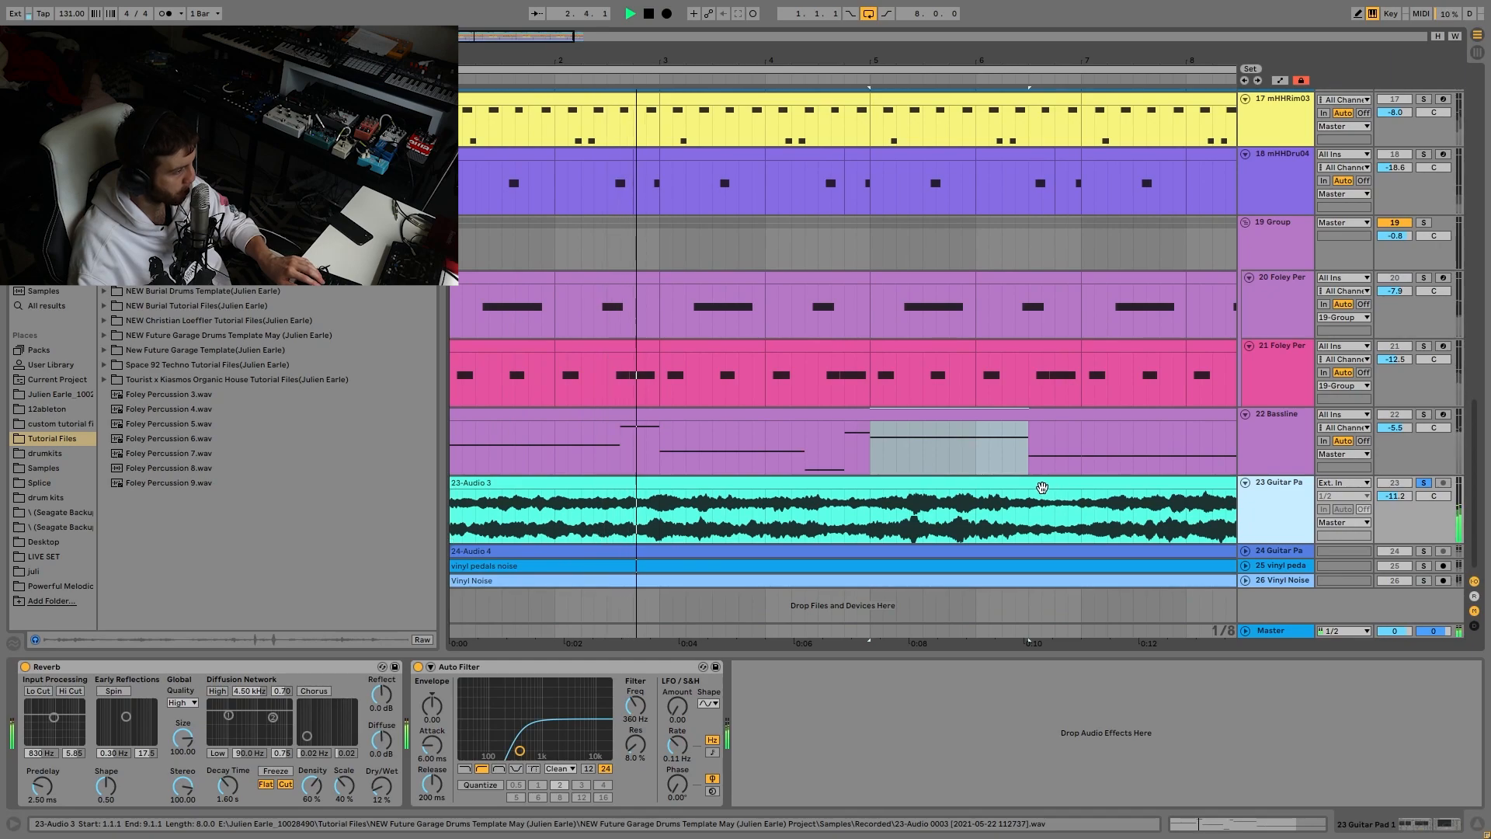
# Step: Make the track 23 guitar pad lane slightly taller and turn off the arrangement loop
pyautogui.moveTo(1284, 542); pyautogui.dragTo(1284, 555)
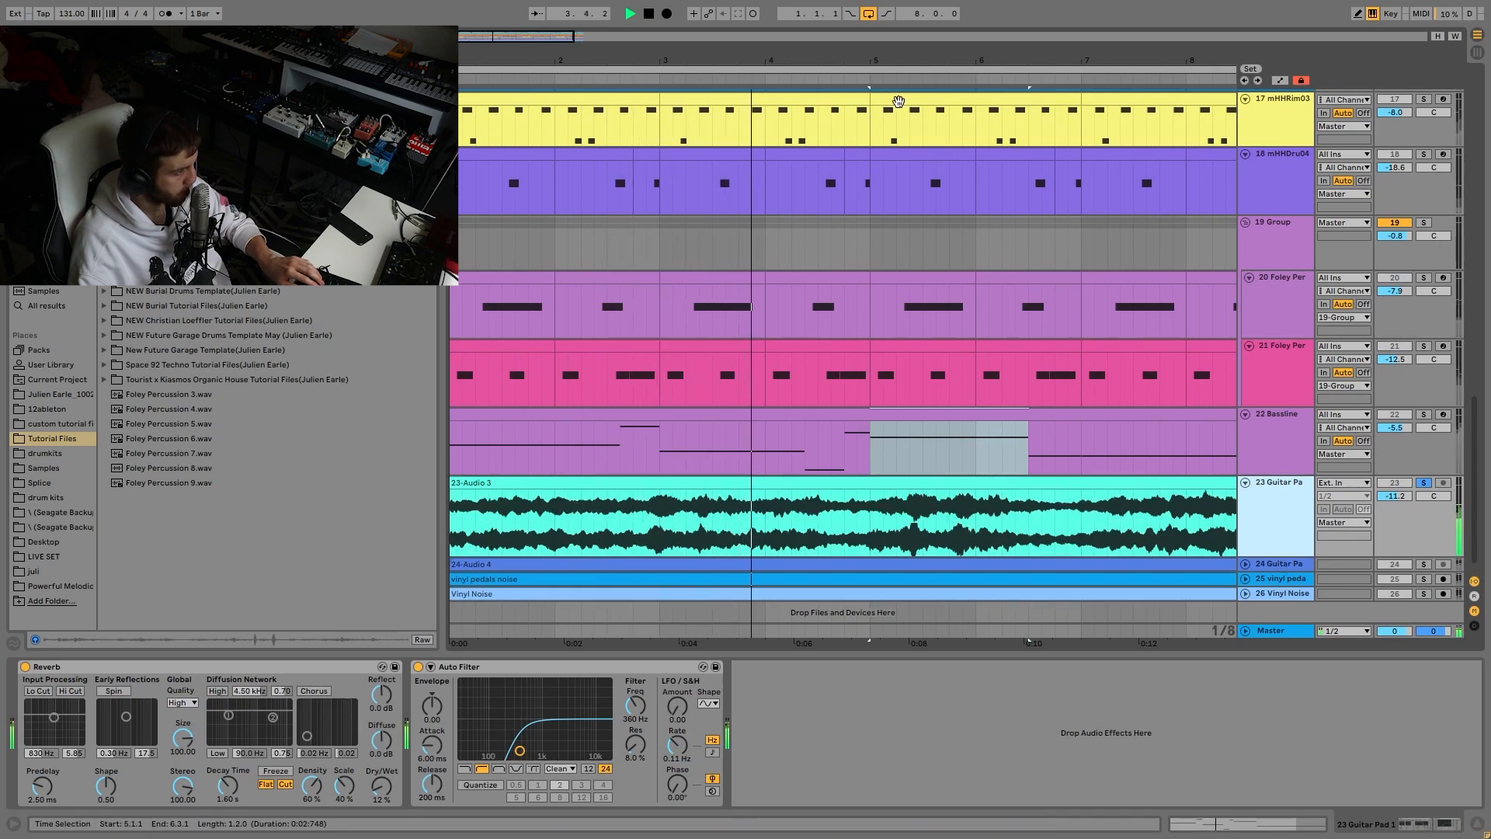
pyautogui.press('-')
pyautogui.press('-')
pyautogui.click(868, 13)
pyautogui.scroll(-2, 954, 450)
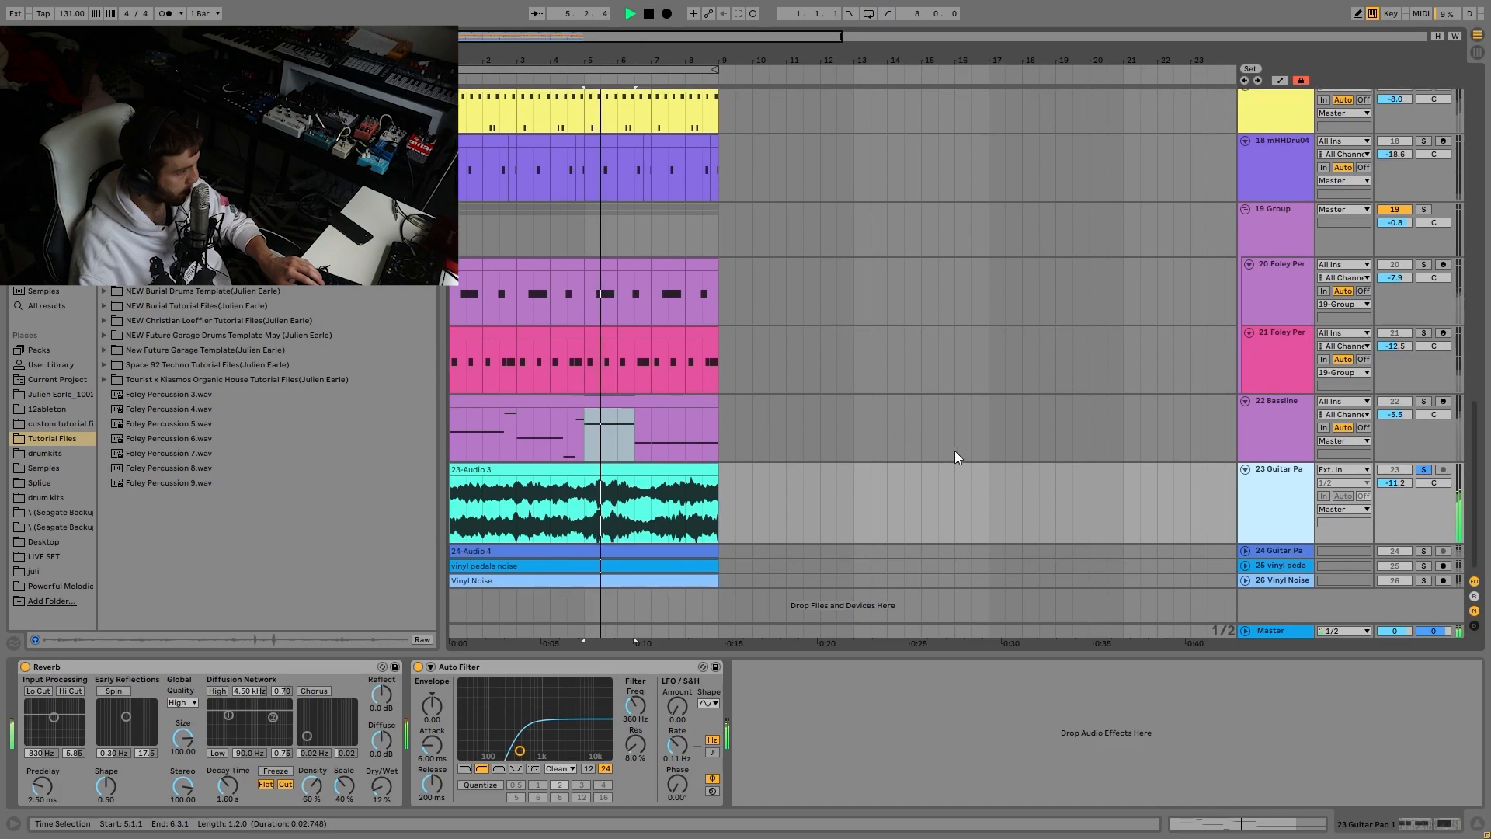
# Step: Solo and unfold the track 24 guitar pad, show its effect rack, Auto Filter and Auto Pan, and play its clip from the start
pyautogui.click(1423, 551)
pyautogui.click(1245, 551)
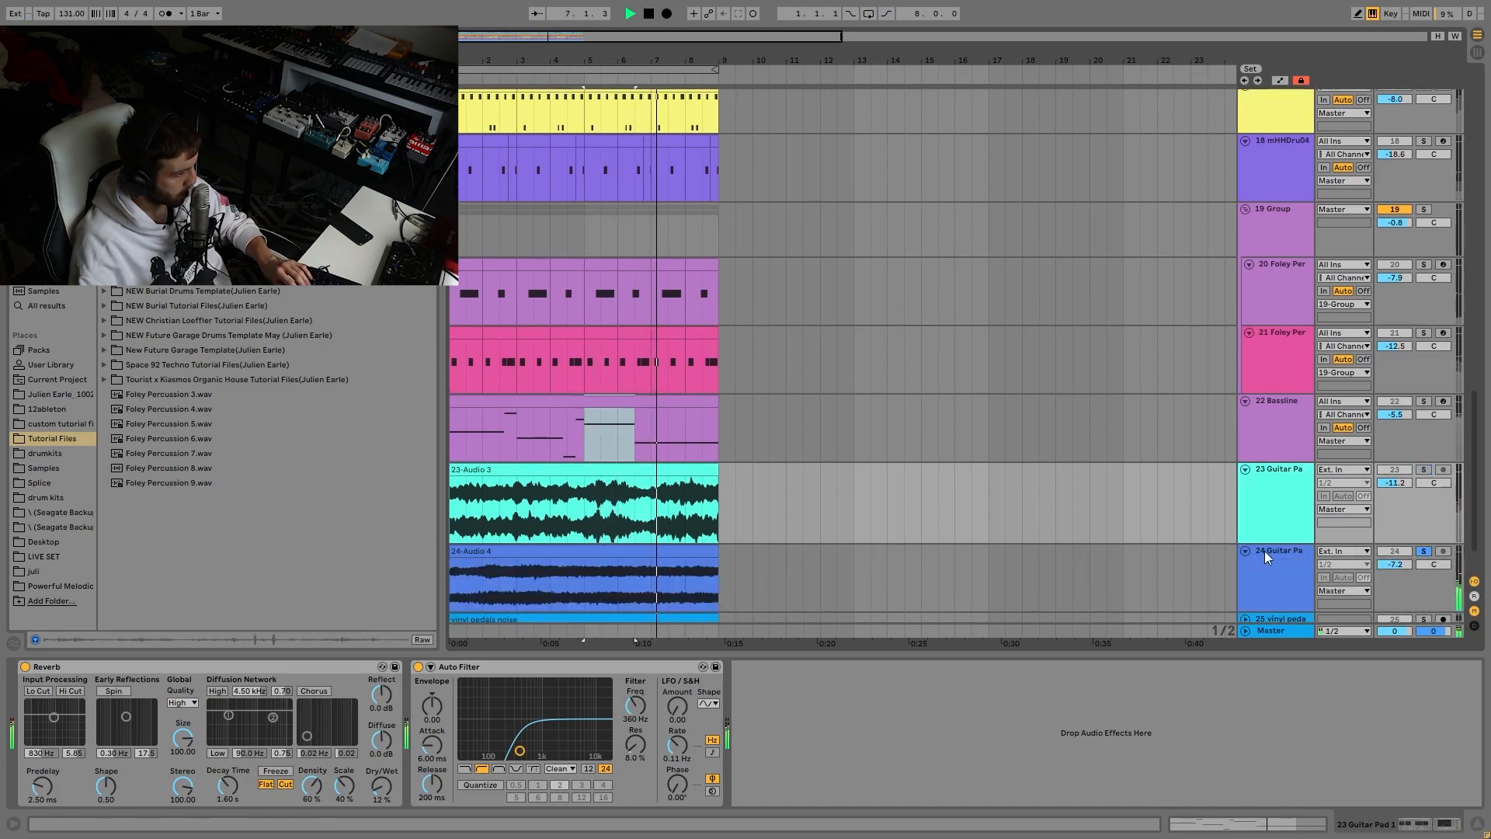
pyautogui.click(1264, 552)
pyautogui.press('space')
pyautogui.click(576, 546)
pyautogui.press('space')
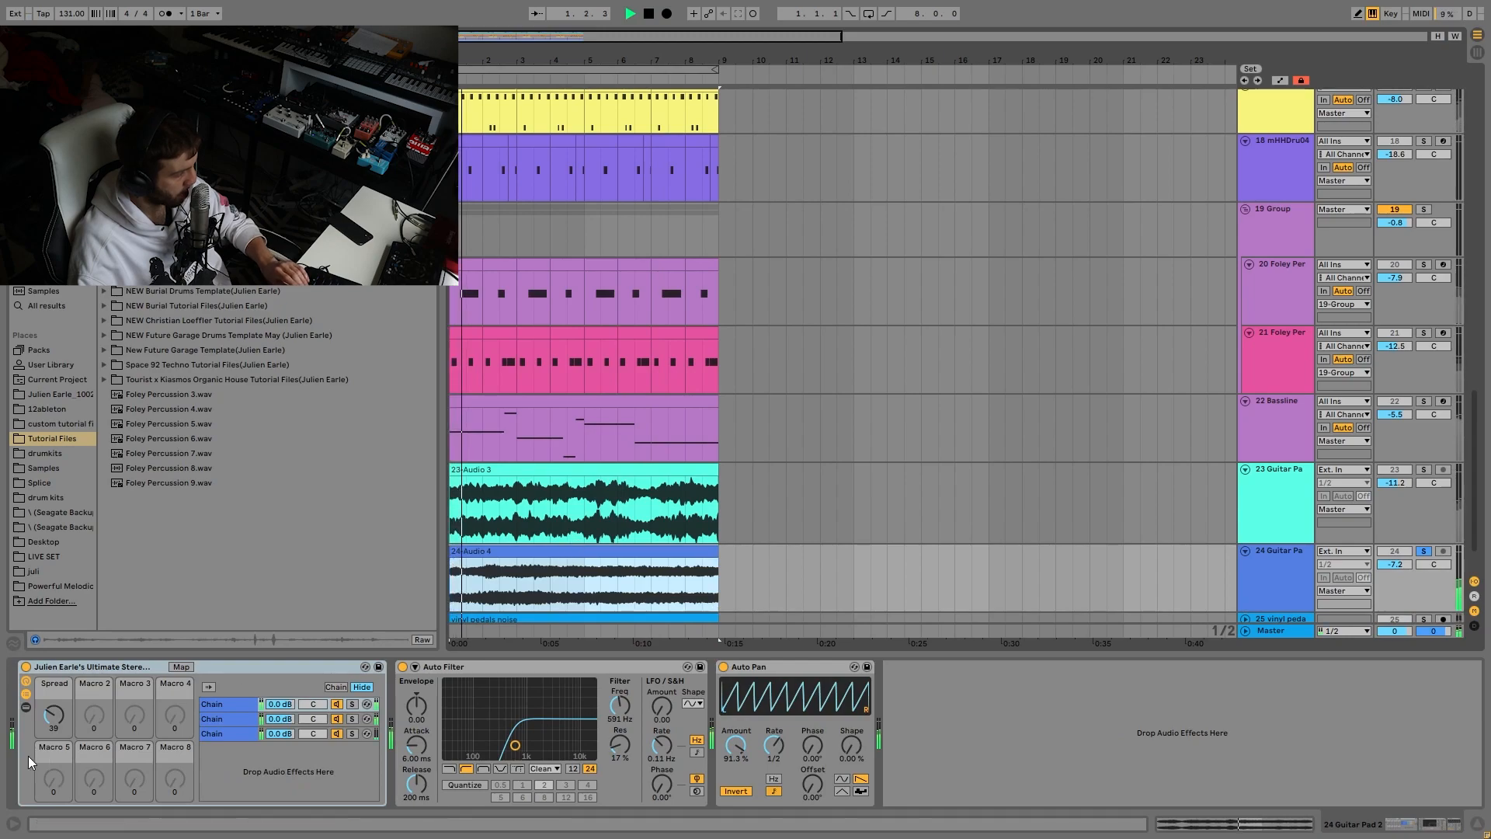
pyautogui.press('space')
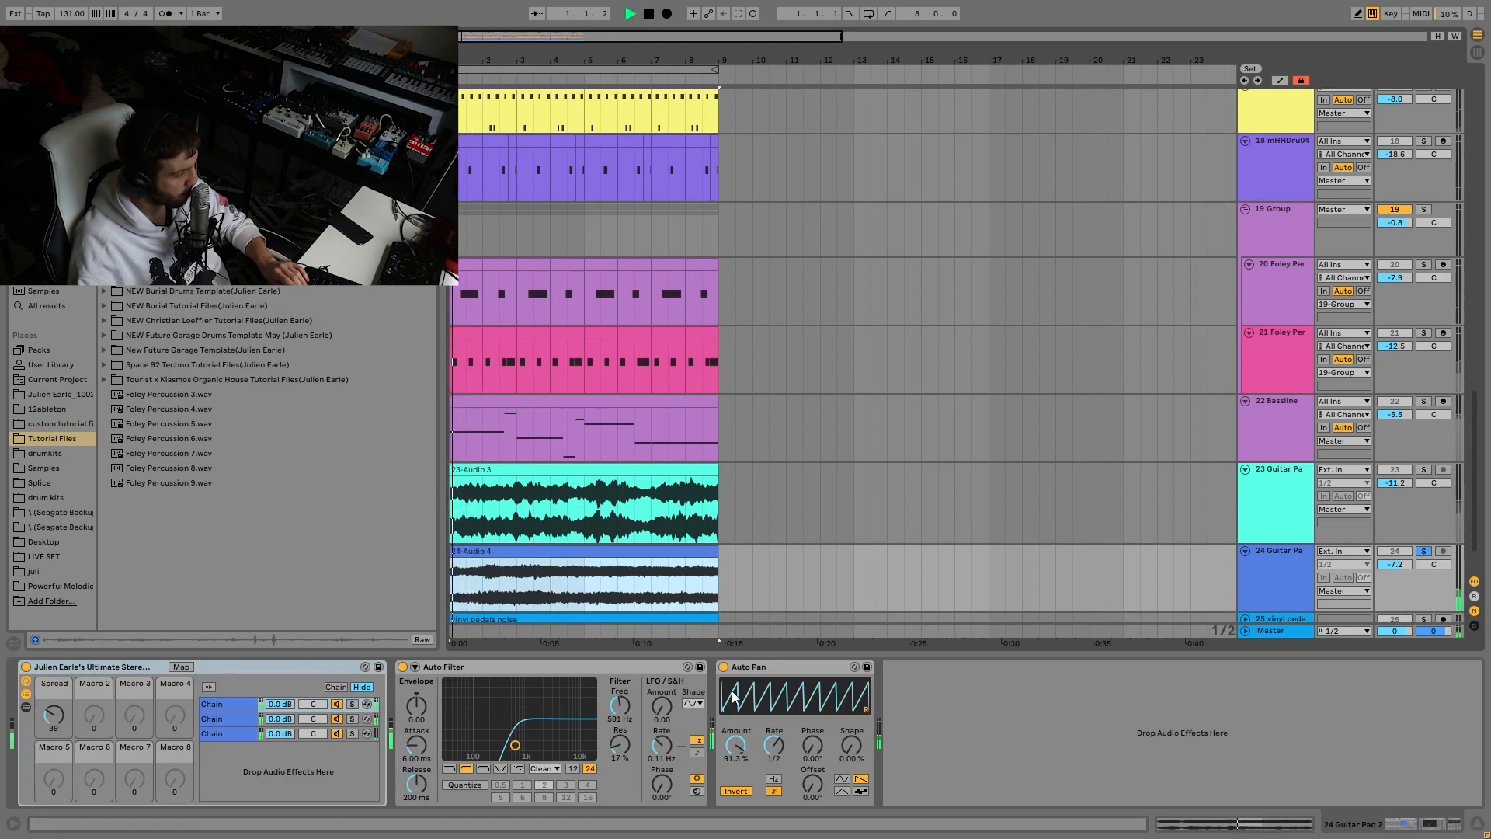
# Step: Add track 23 to the solo to hear both guitar pads together, then leave only track 24 soloed
pyautogui.keyDown('ctrl'); pyautogui.click(1423, 469); pyautogui.keyUp('ctrl')
pyautogui.click(1274, 553)
pyautogui.scroll(-1, 1273, 552)
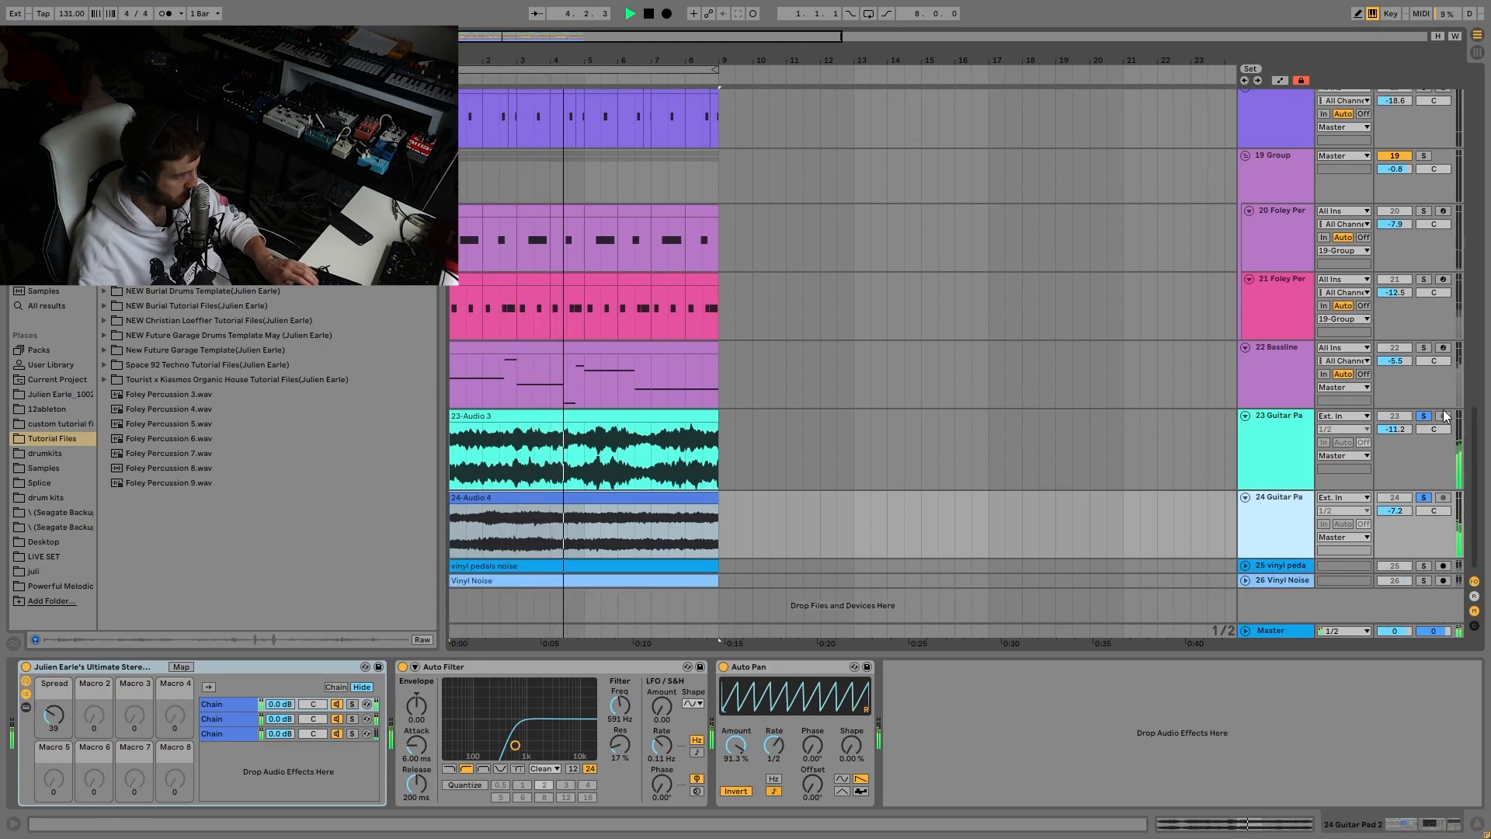
pyautogui.click(1424, 416)
pyautogui.click(1291, 522)
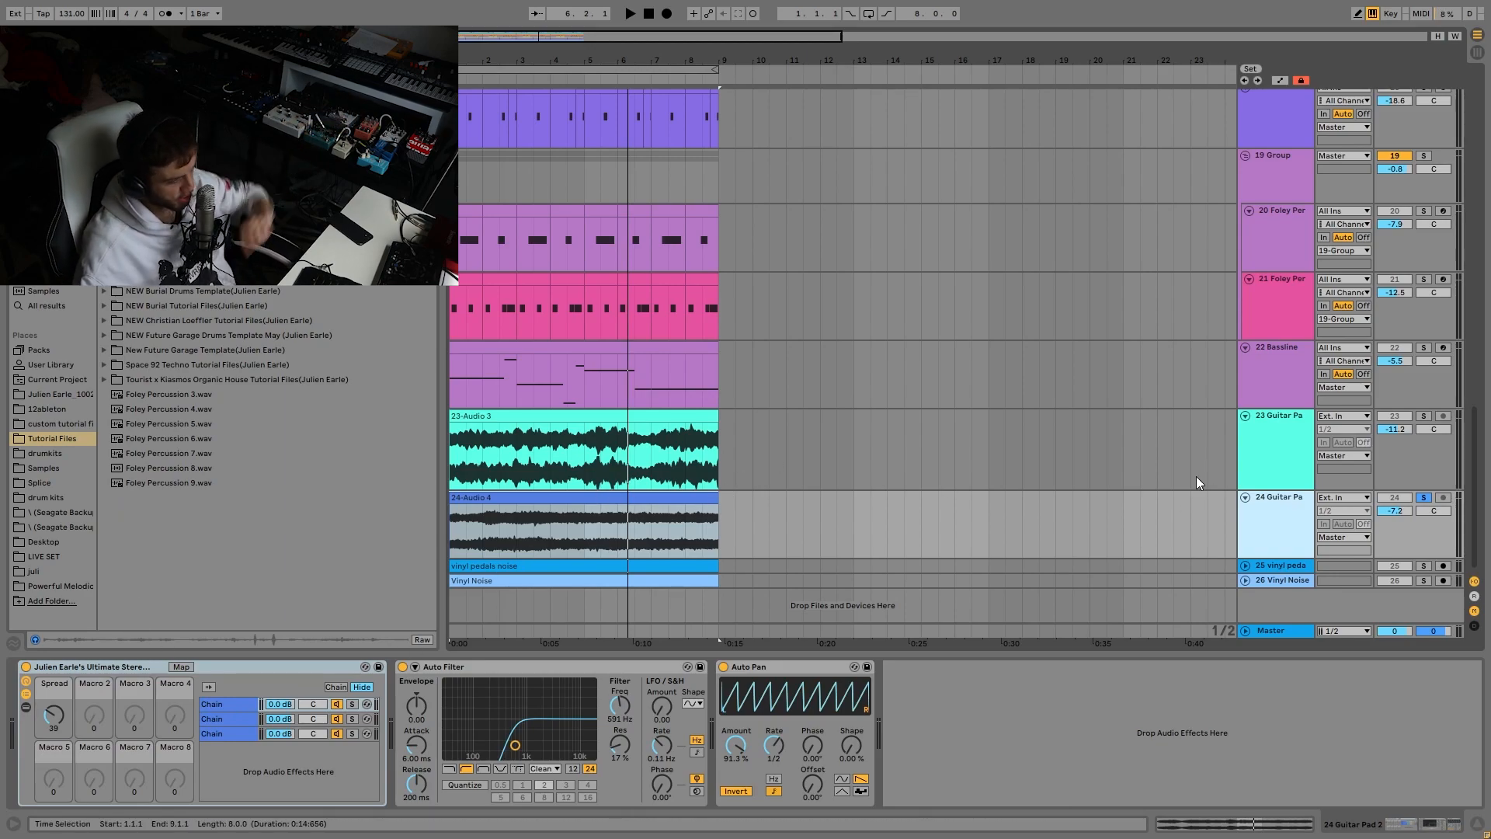
# Step: Solo tracks 25 vinyl pedals noise and 26 Vinyl Noise together, play them and unfold both tracks
pyautogui.click(1428, 567)
pyautogui.keyDown('ctrl'); pyautogui.click(1428, 580); pyautogui.keyUp('ctrl')
pyautogui.press('space')
pyautogui.click(1245, 581)
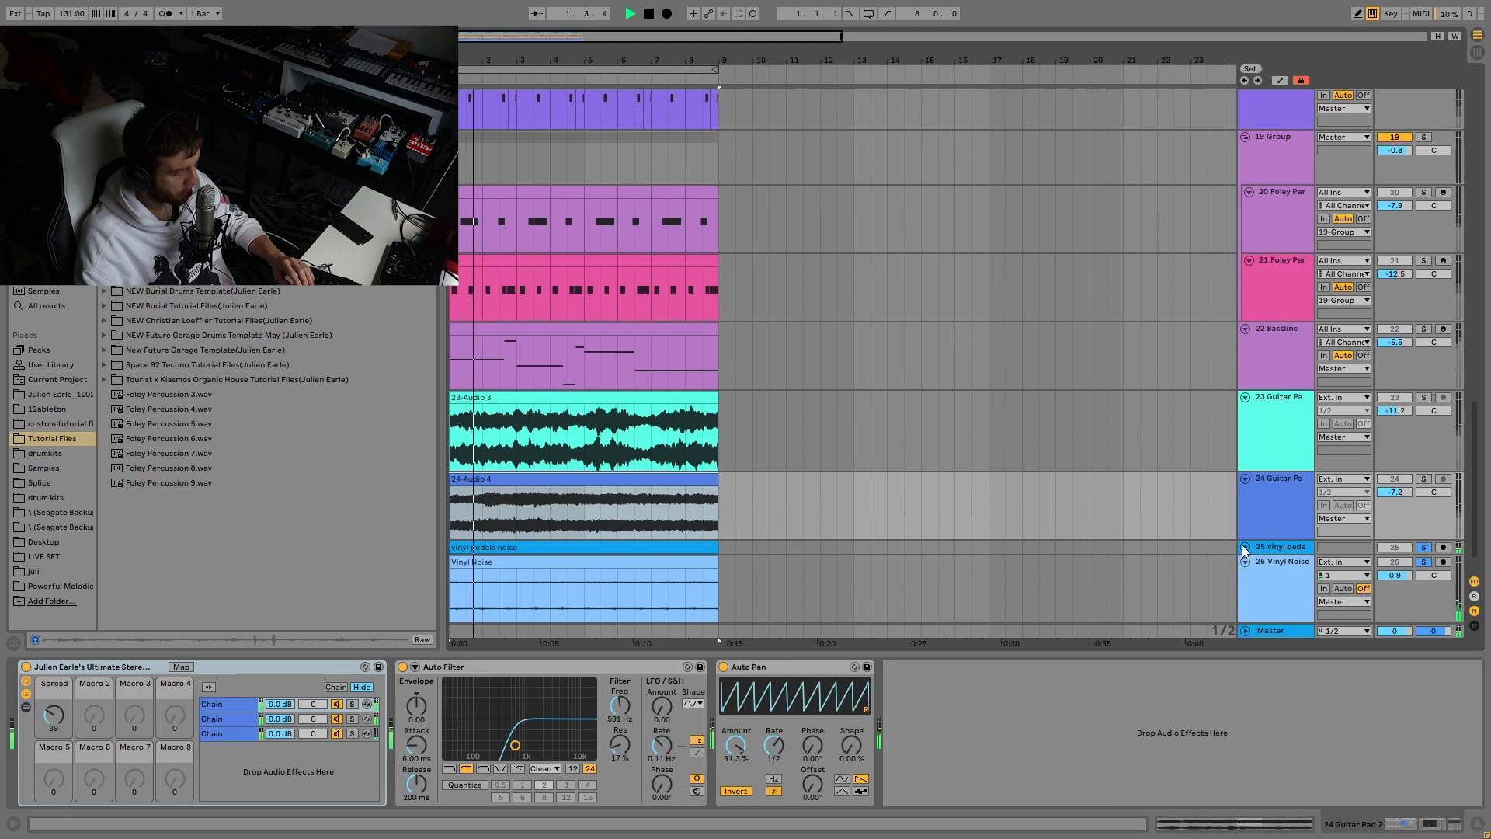
pyautogui.click(1242, 544)
# Step: Audition track 25 vinyl pedals noise on its own, then switch the solo to track 26 Vinyl Noise
pyautogui.click(1428, 459)
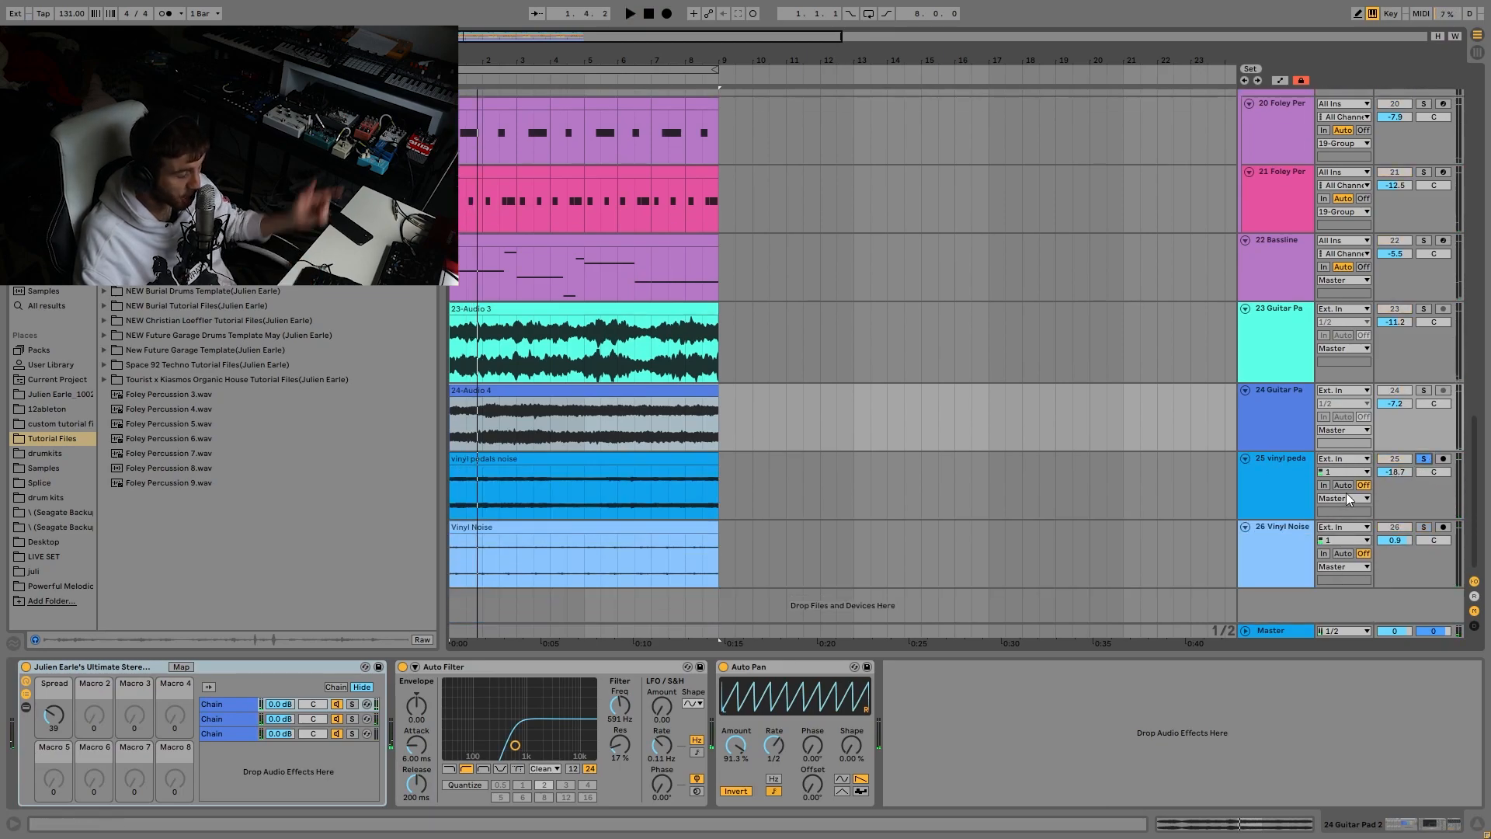
pyautogui.click(1292, 482)
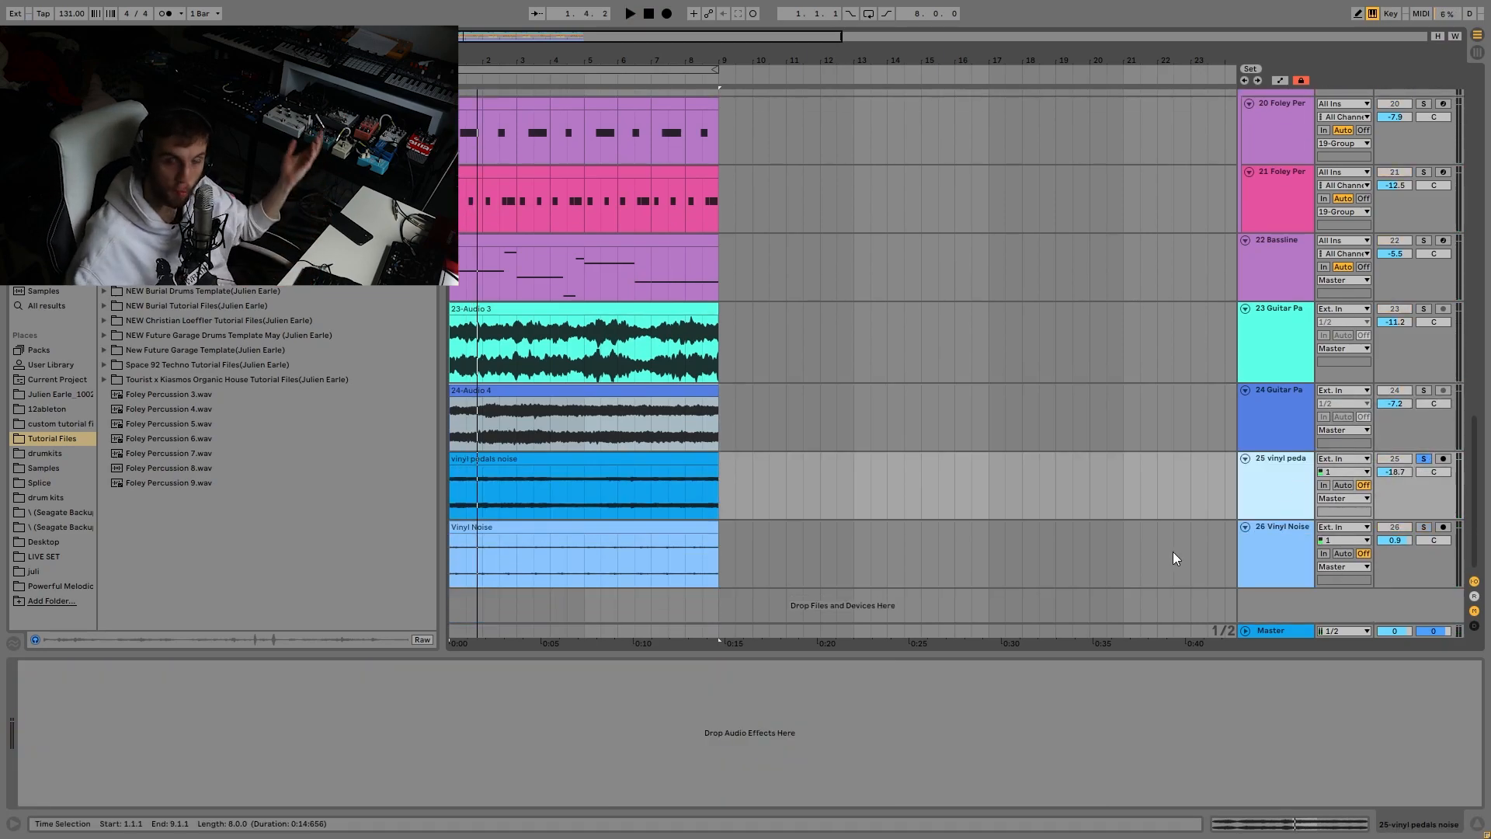
pyautogui.press('space')
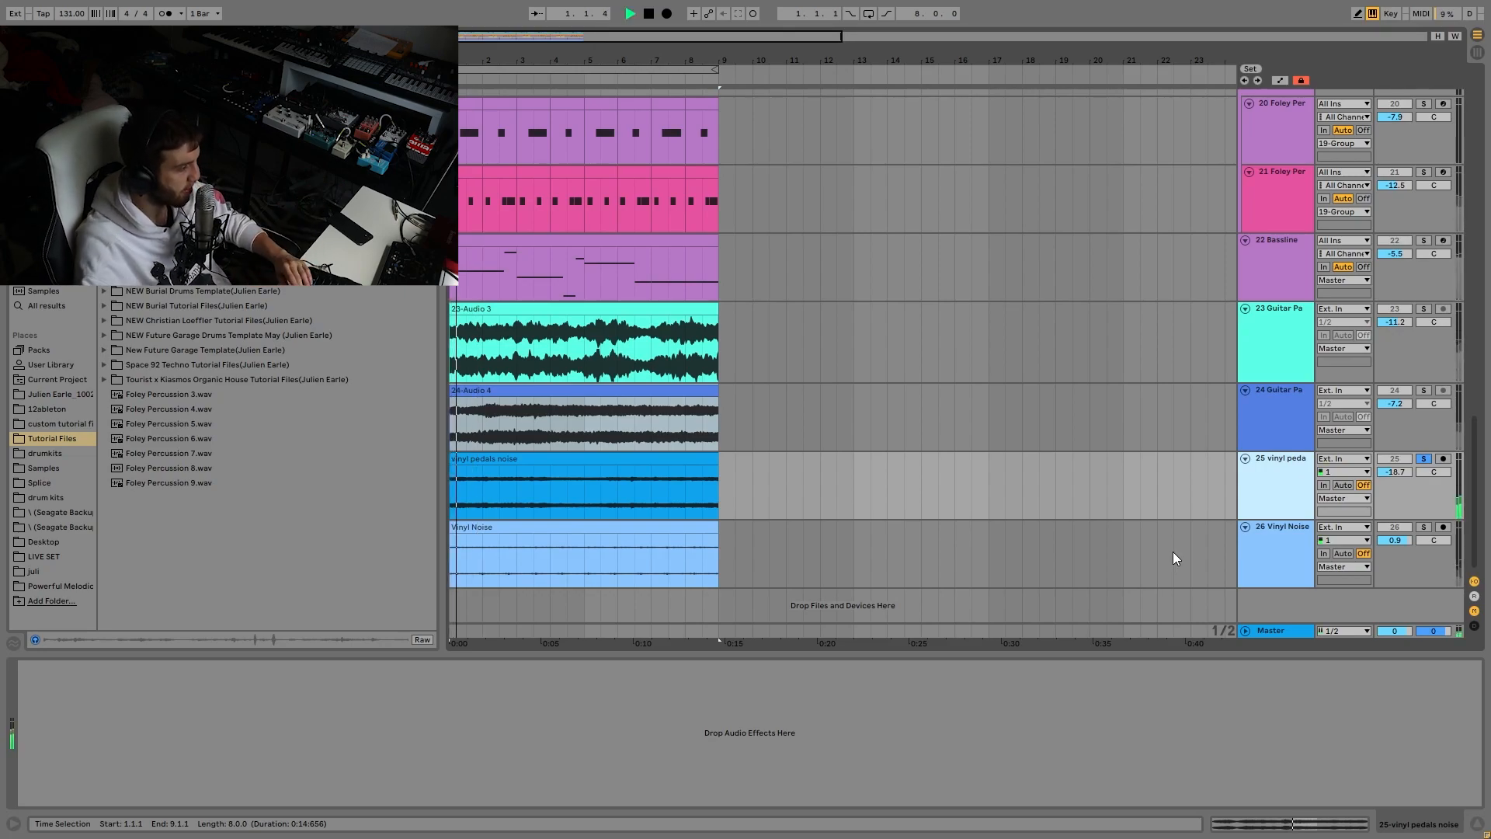
pyautogui.click(1426, 527)
pyautogui.click(1297, 552)
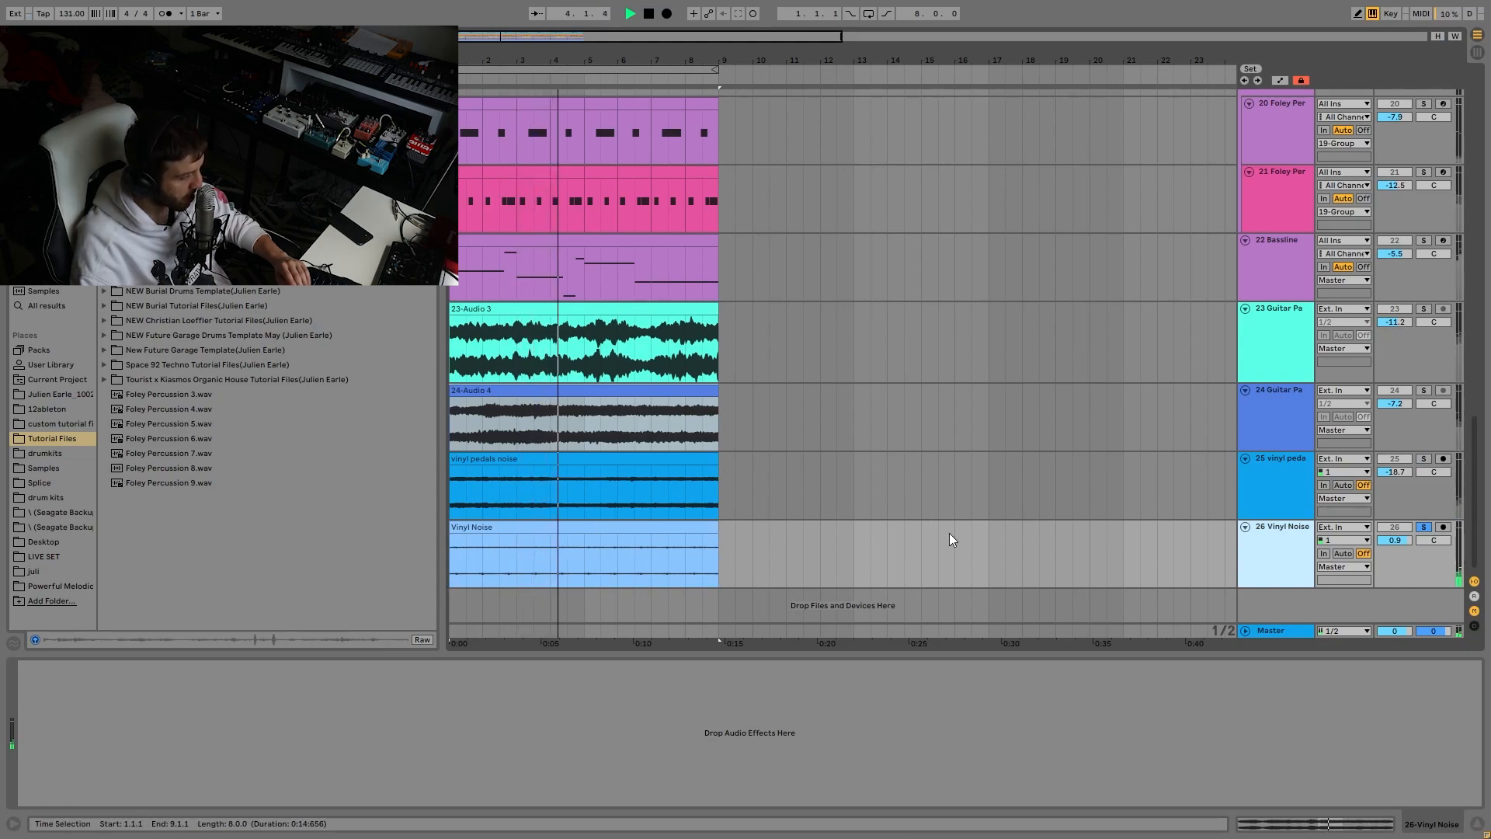
# Step: Clear the Vinyl Noise solo, fold all tracks in the arrangement and play the full mix
pyautogui.click(1424, 526)
pyautogui.click(1265, 542)
pyautogui.hotkey('ctrl', 'a')
pyautogui.press('Left')
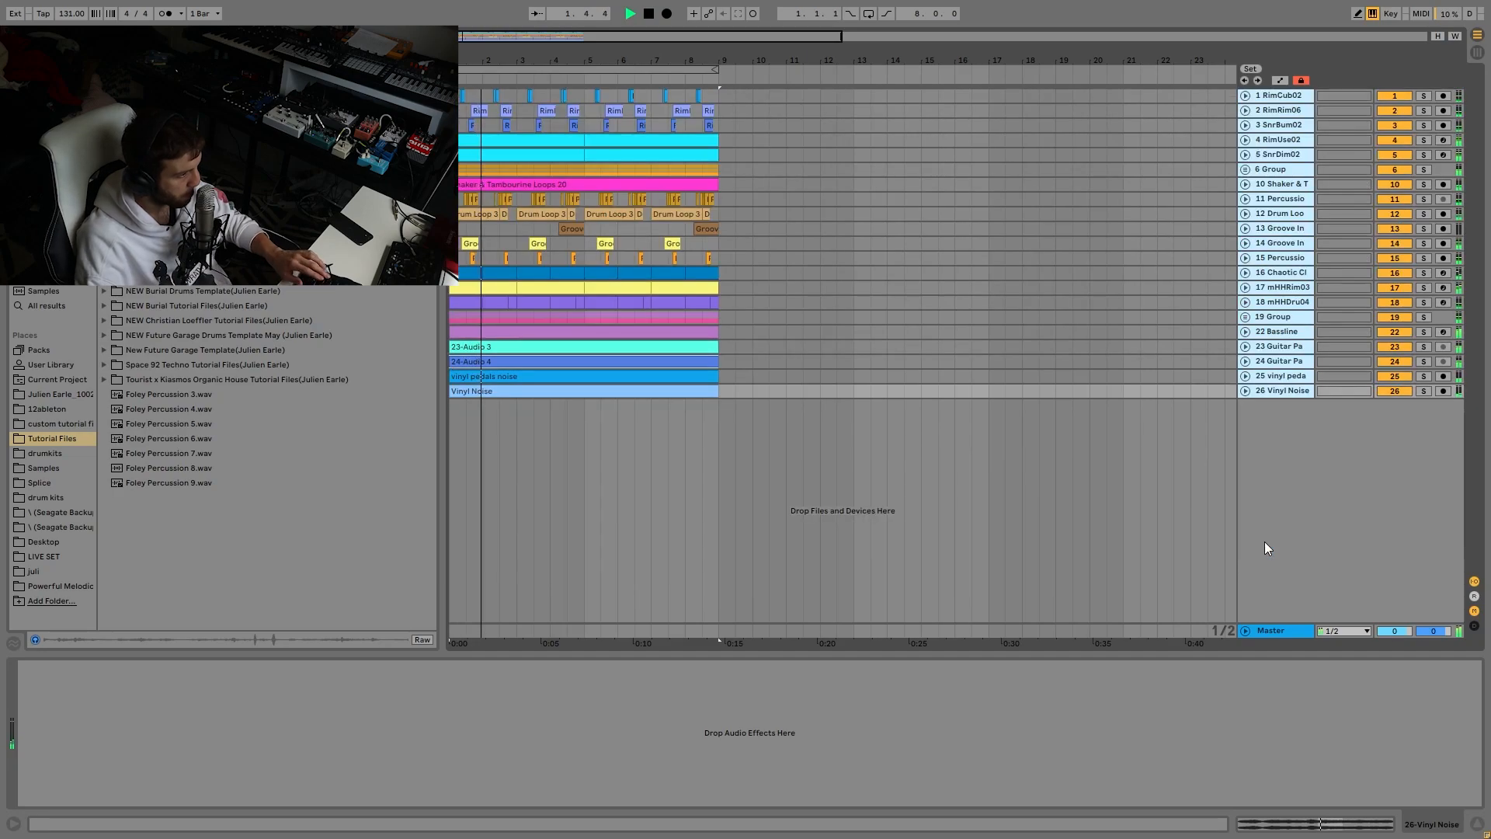
pyautogui.click(664, 389)
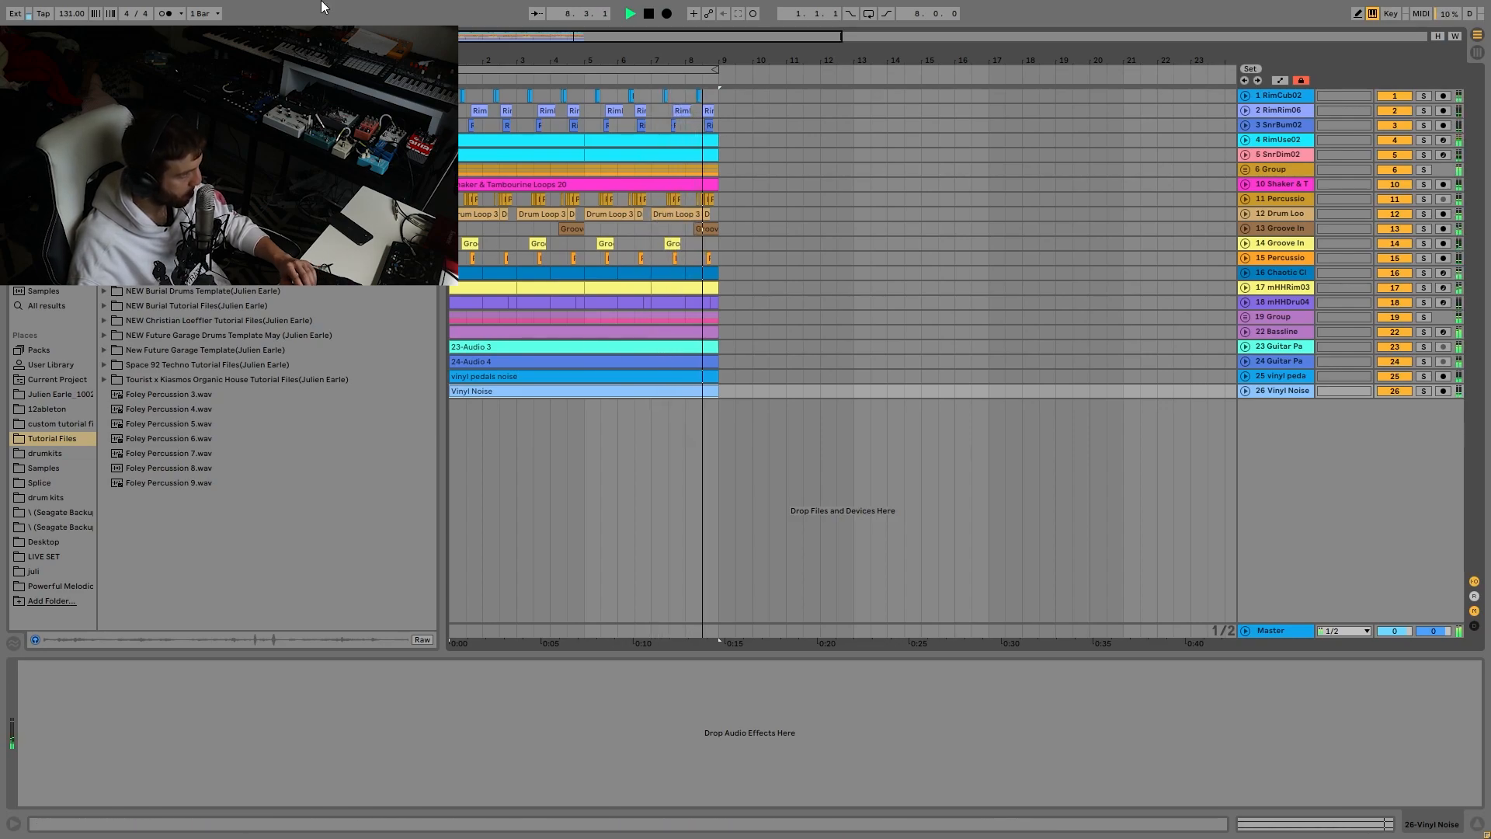
# Step: Show the Current Project place in the browser and stop playback
pyautogui.click(428, 36)
pyautogui.click(66, 367)
pyautogui.press('space')
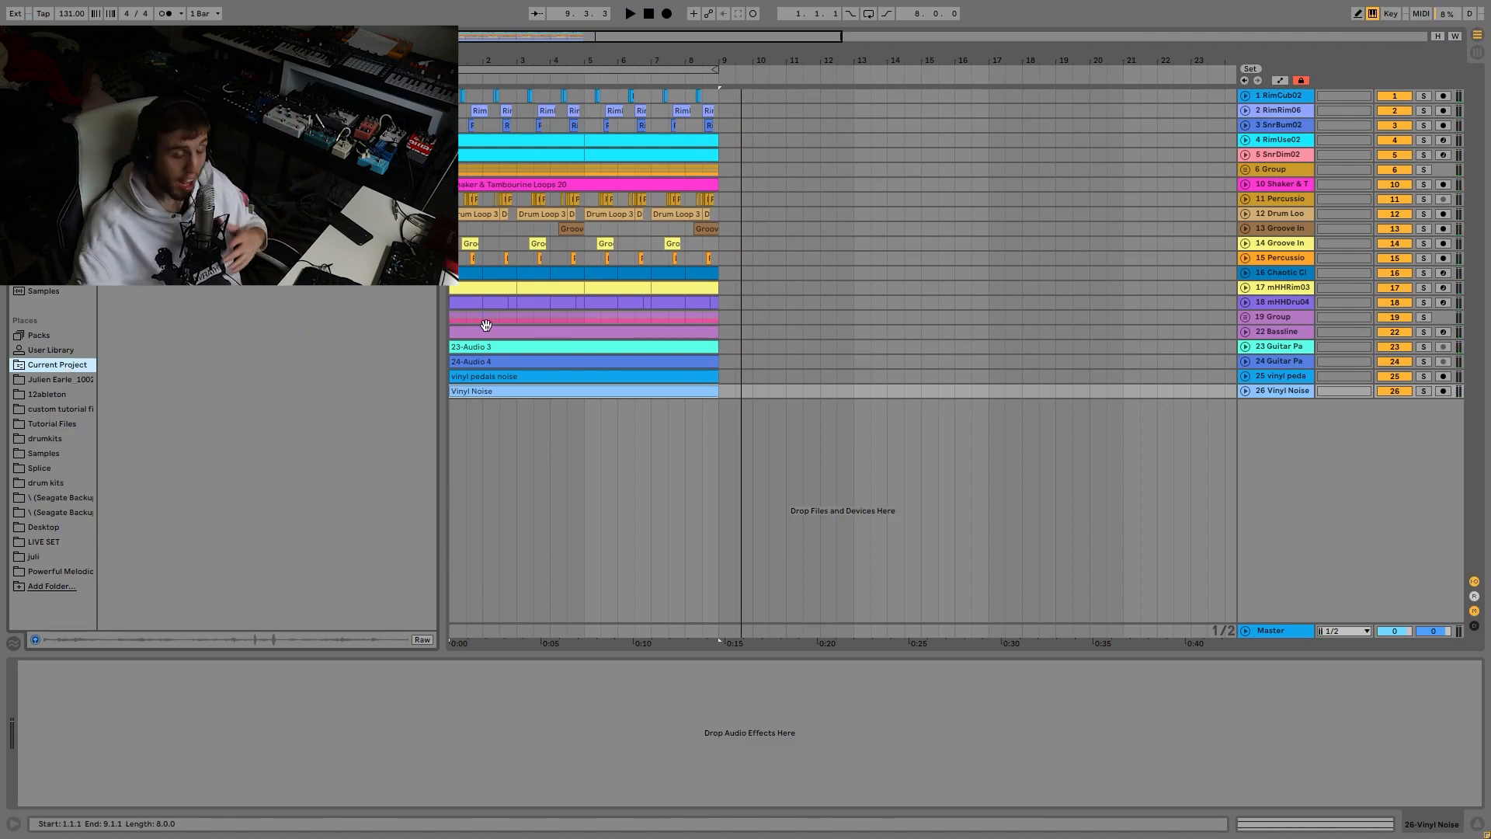